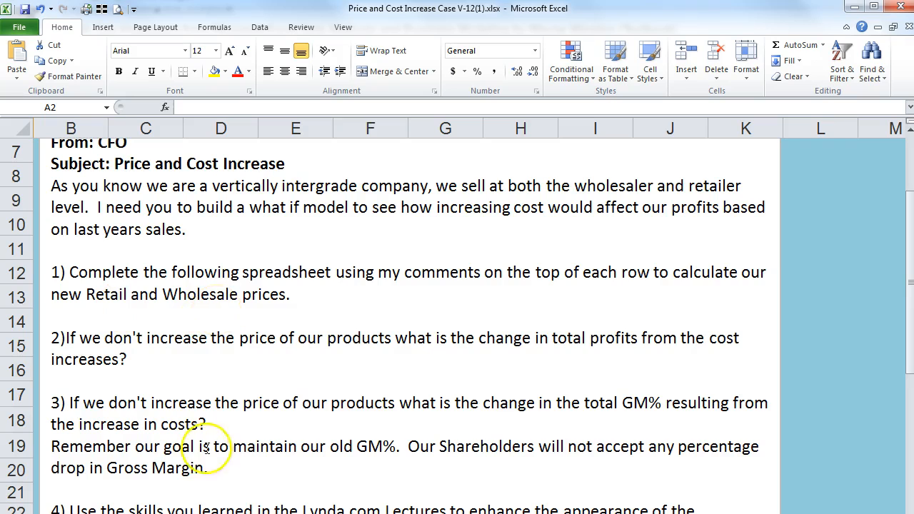
Step: Move from the memo to the Priceincreas sheet with the material, sales unit and price data
key("ctrl+Page_Down")
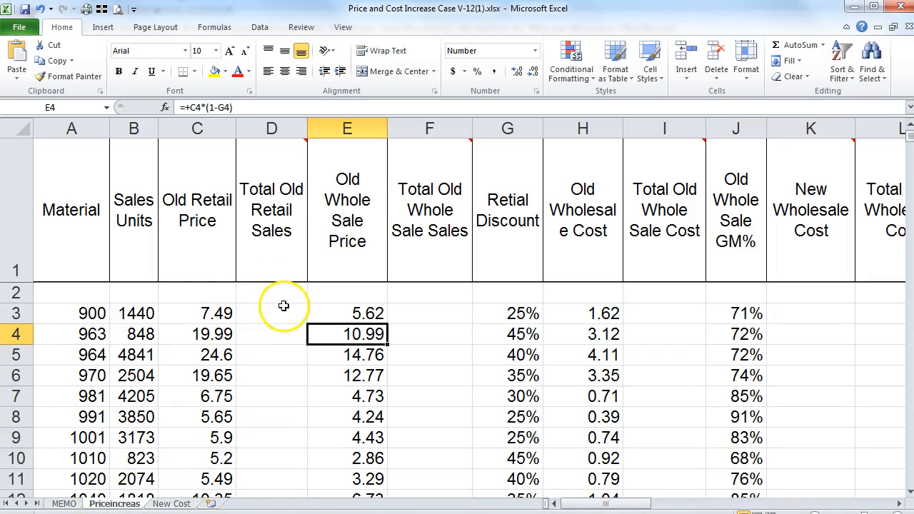
mouse_move(269, 153)
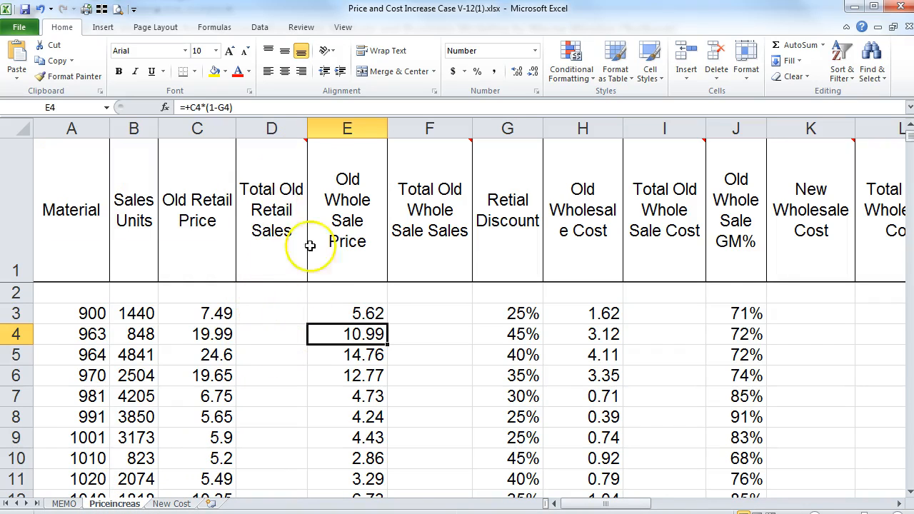
mouse_move(306, 139)
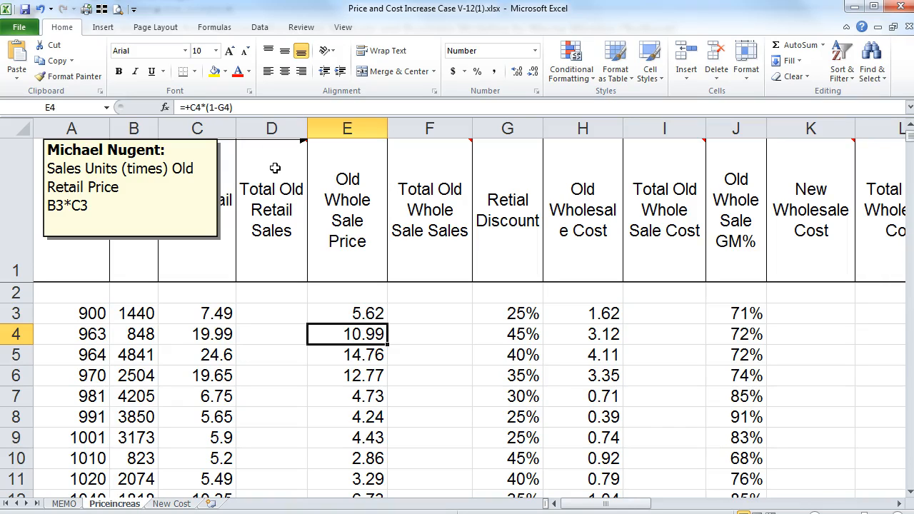
Step: Enter =+B3*C3 in D3 for Total Old Retail Sales
left_click(287, 314)
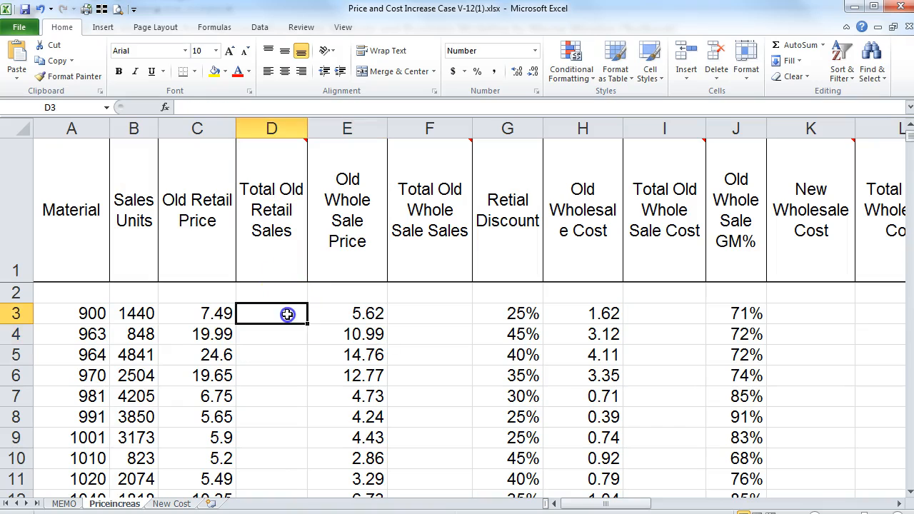
type("+")
key("Left")
key("Left")
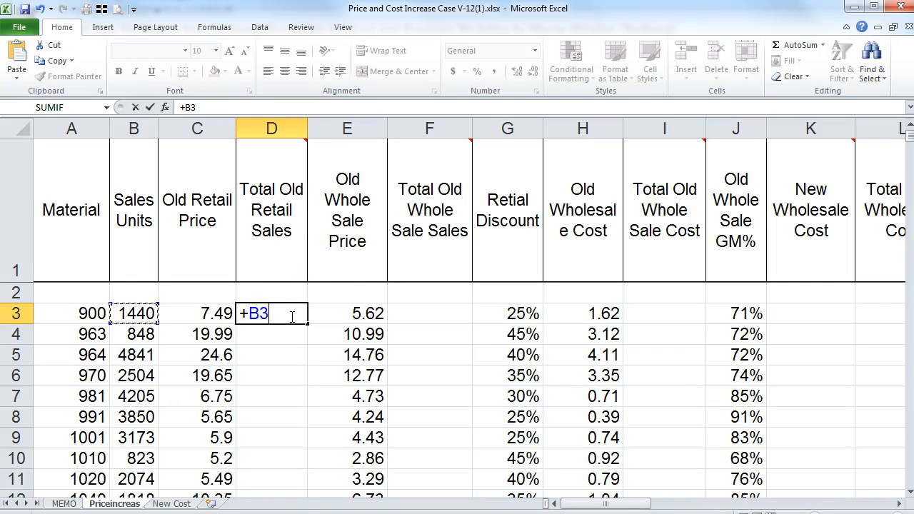
type("*")
key("Left")
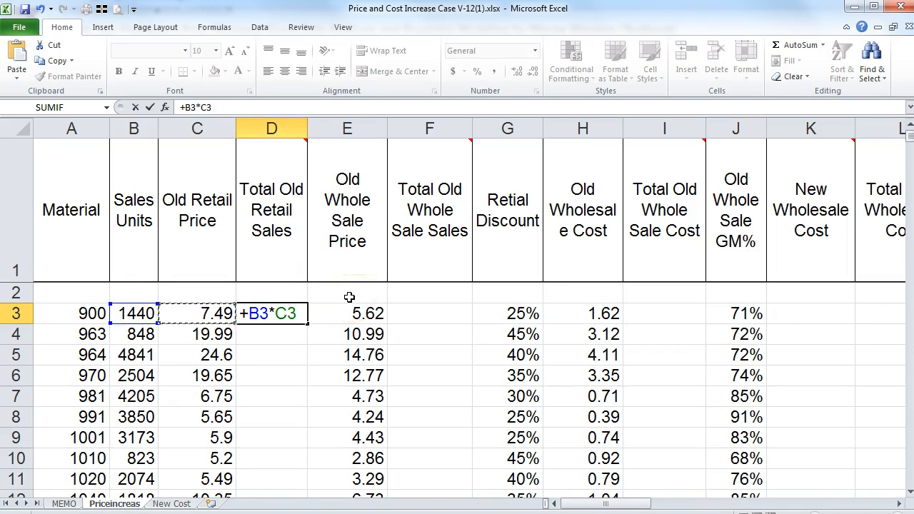
key("Return")
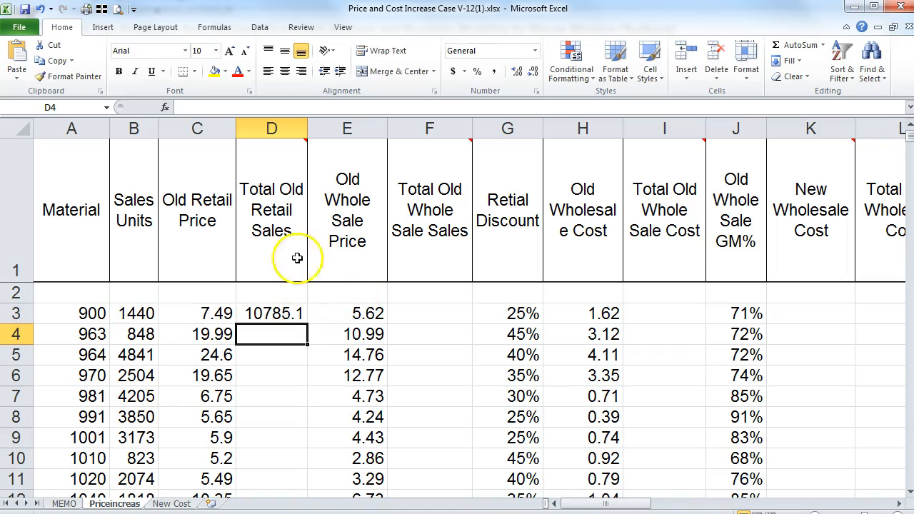
Step: Format D3 as currency with no decimal places
mouse_move(277, 204)
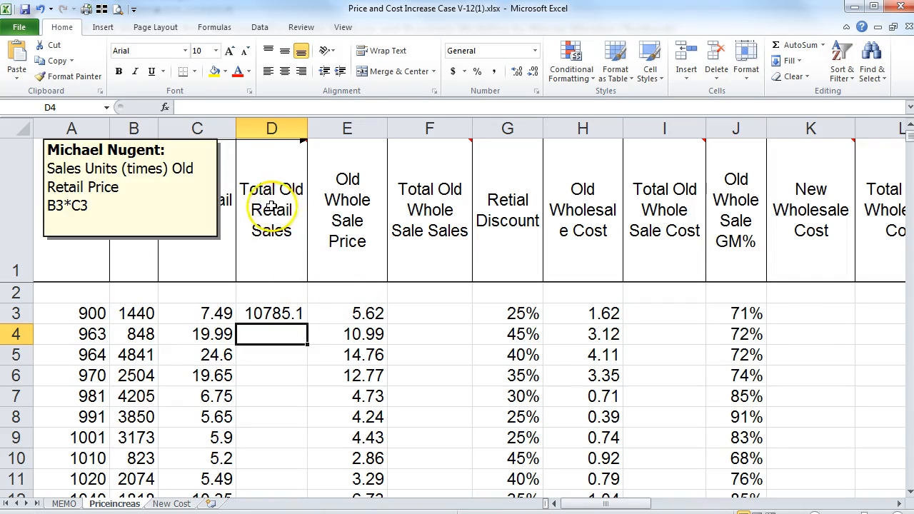
left_click(272, 313)
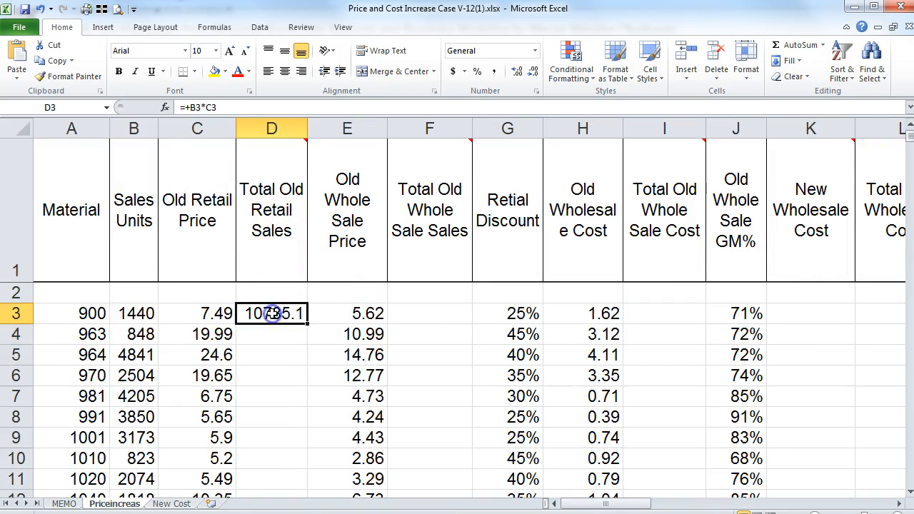
left_click(535, 51)
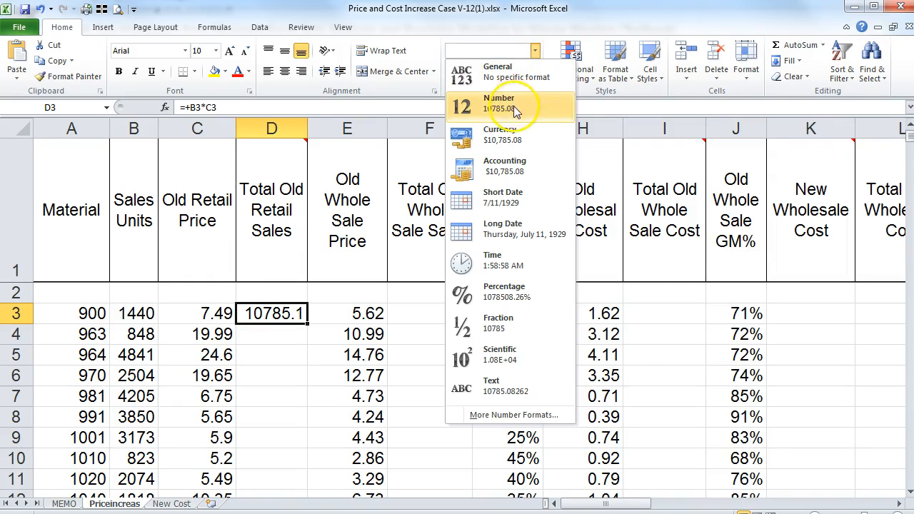
left_click(506, 141)
left_click(534, 72)
left_click(534, 72)
left_click_drag(327, 130, 307, 130)
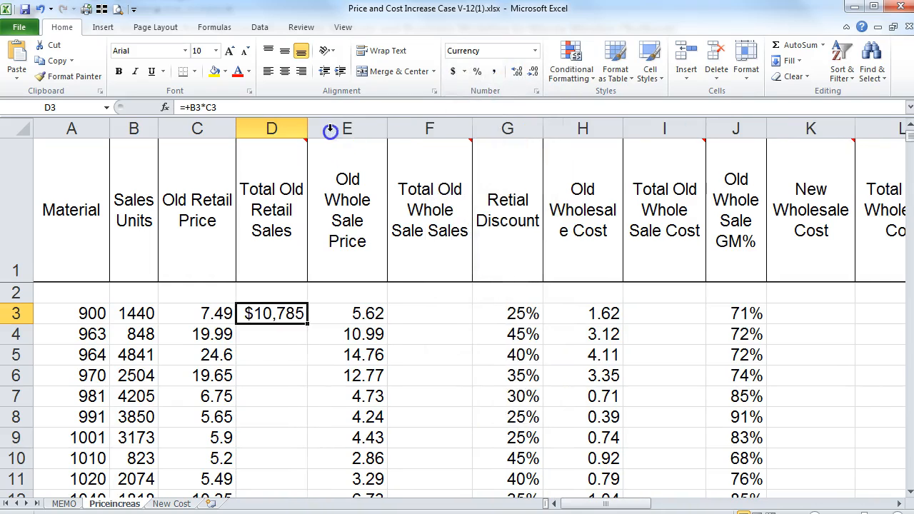
Step: Fill the formula down column D, reapply whole-dollar currency, and autofit the column
double_click(302, 321)
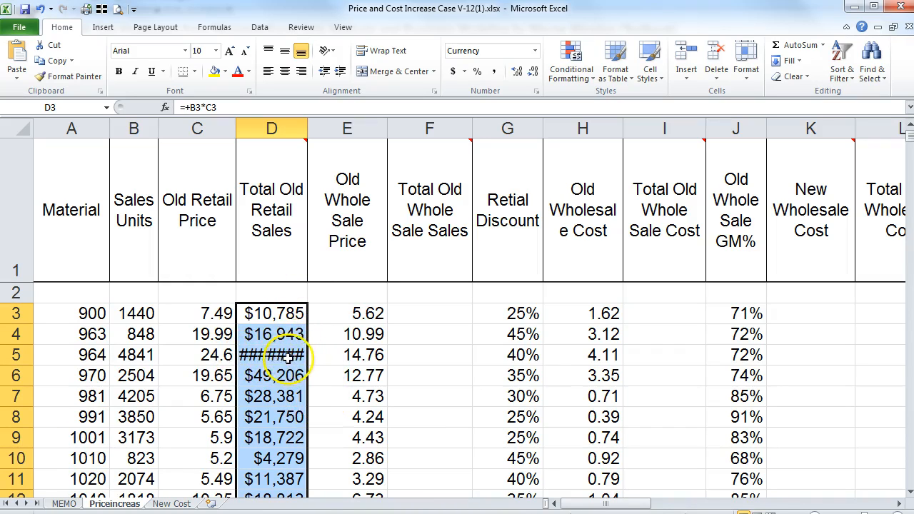
mouse_move(308, 127)
left_mouse_down()
mouse_move(328, 129)
mouse_move(308, 129)
left_mouse_up()
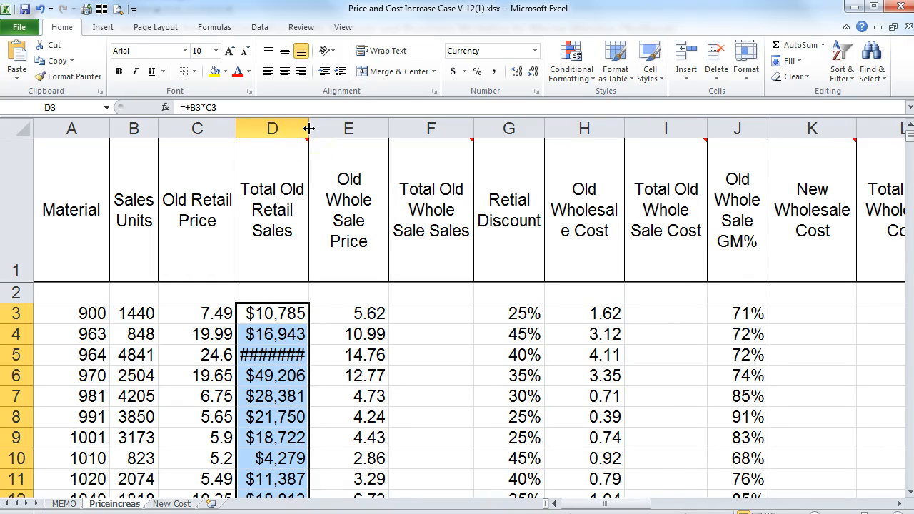
double_click(310, 128)
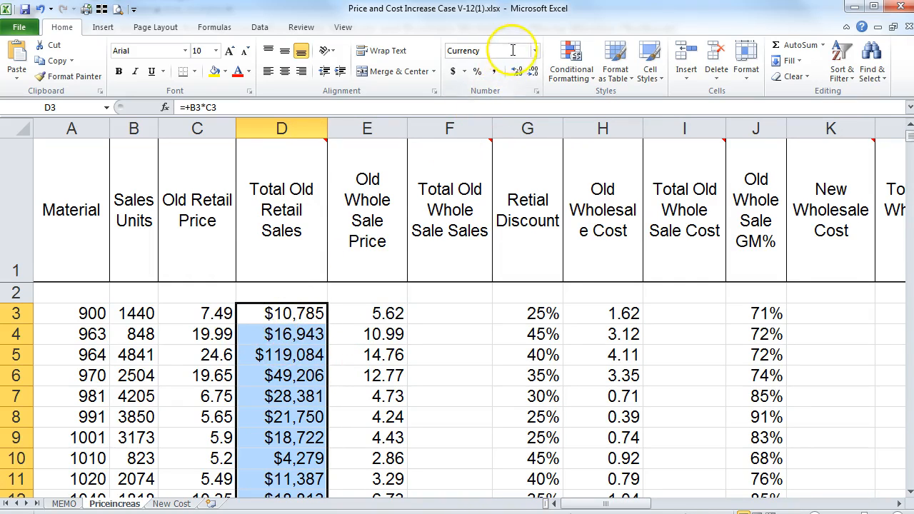
left_click(452, 71)
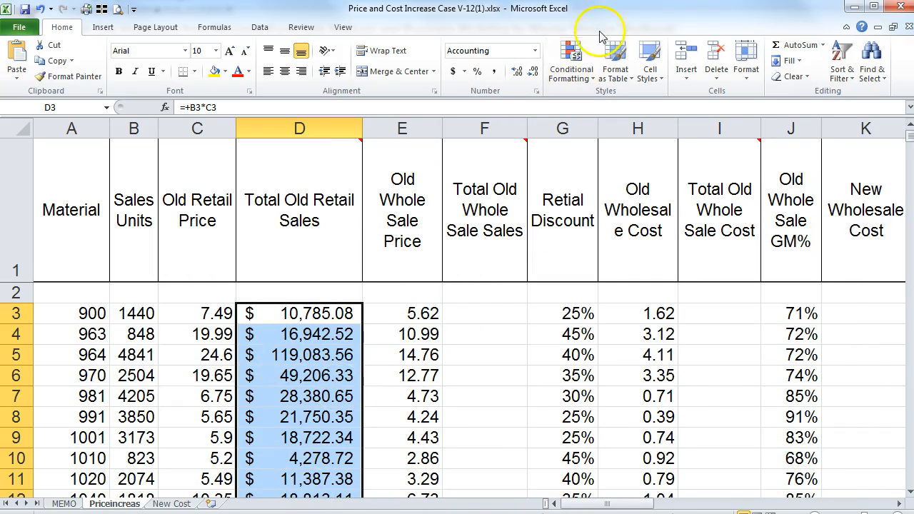
left_click(534, 52)
left_click(516, 134)
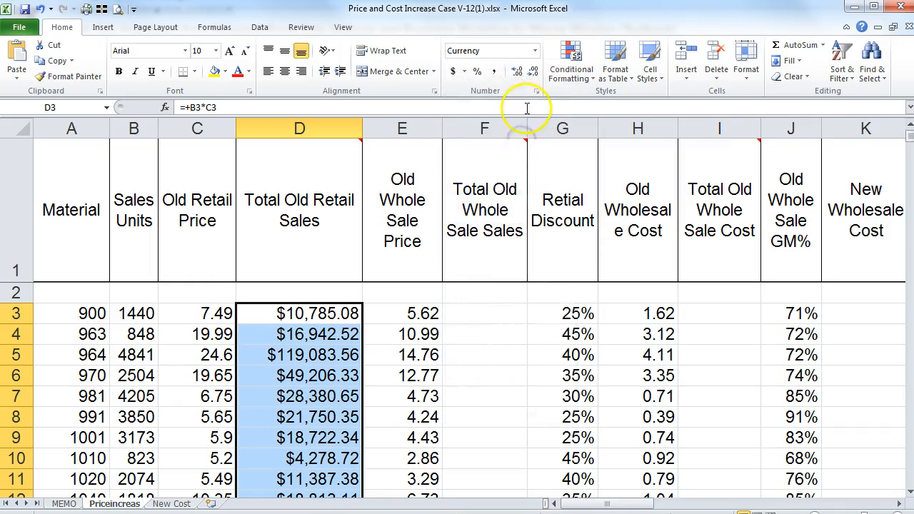
left_click(535, 75)
left_click(535, 74)
double_click(362, 129)
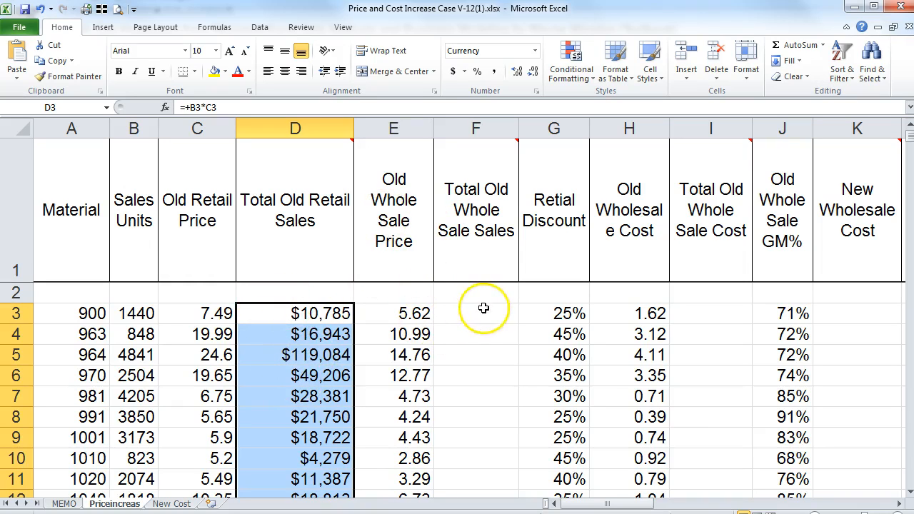
mouse_move(468, 155)
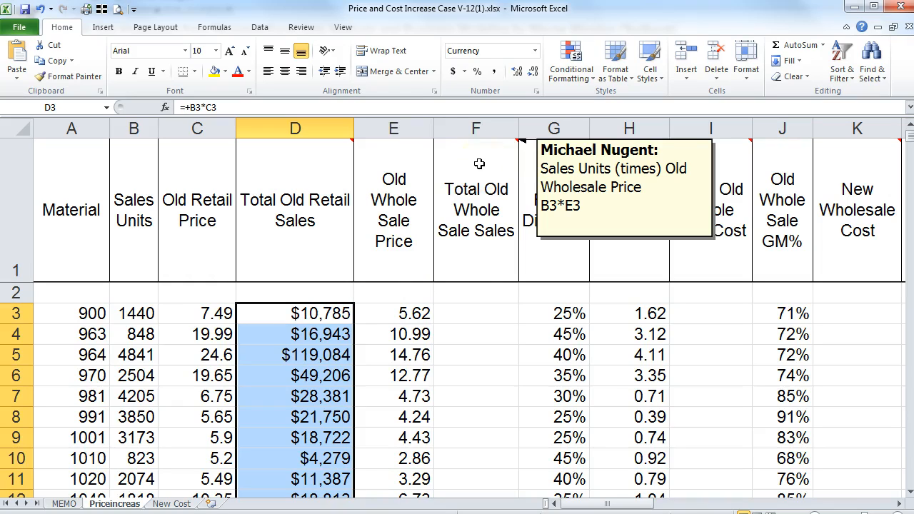
Step: Enter =+B3*E3 in F3 and fill it down column F
left_click(485, 323)
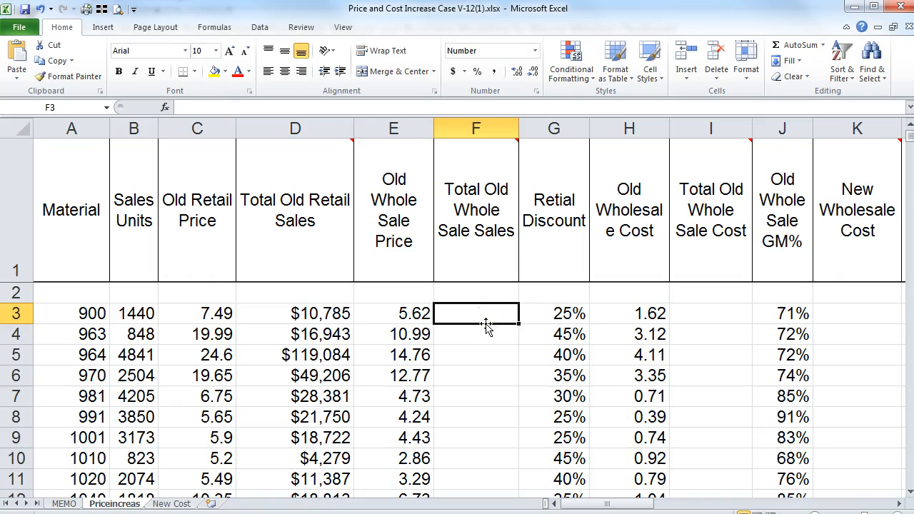
type("+")
key("Left")
key("Left")
key("Left")
key("Left")
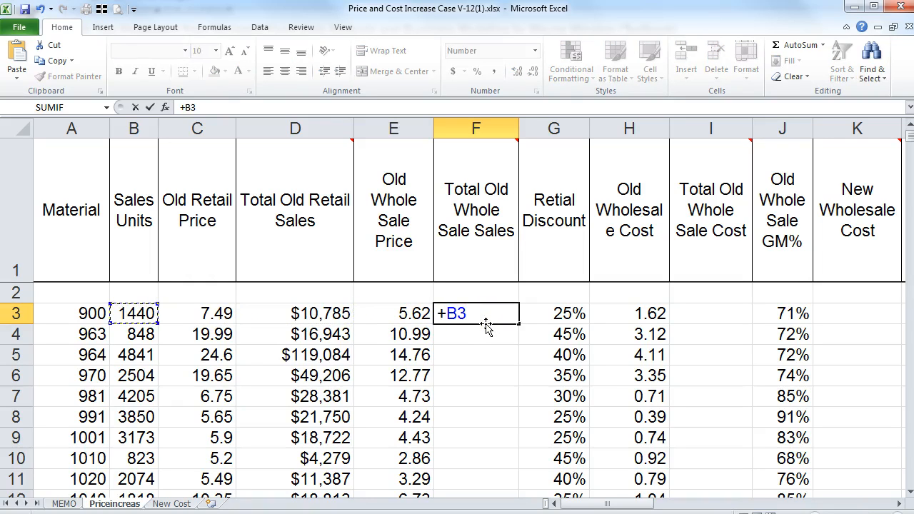
type("*")
key("Left")
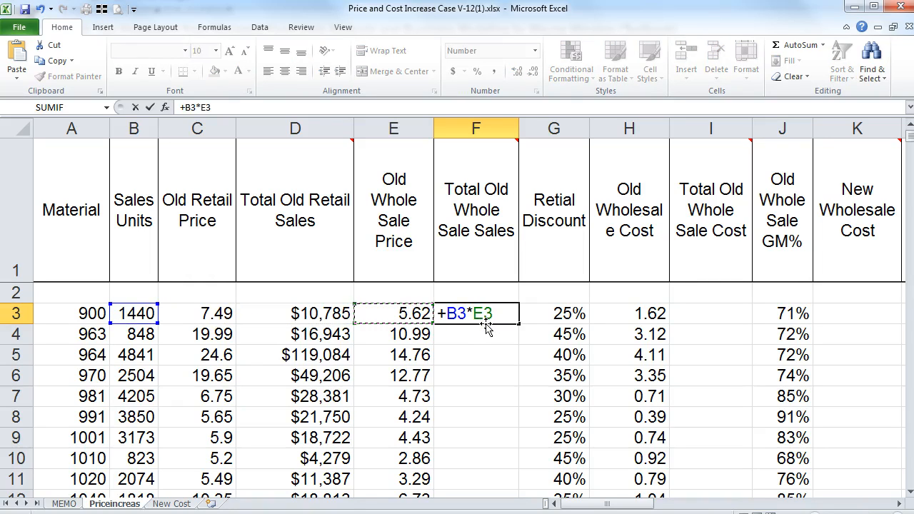
key("Return")
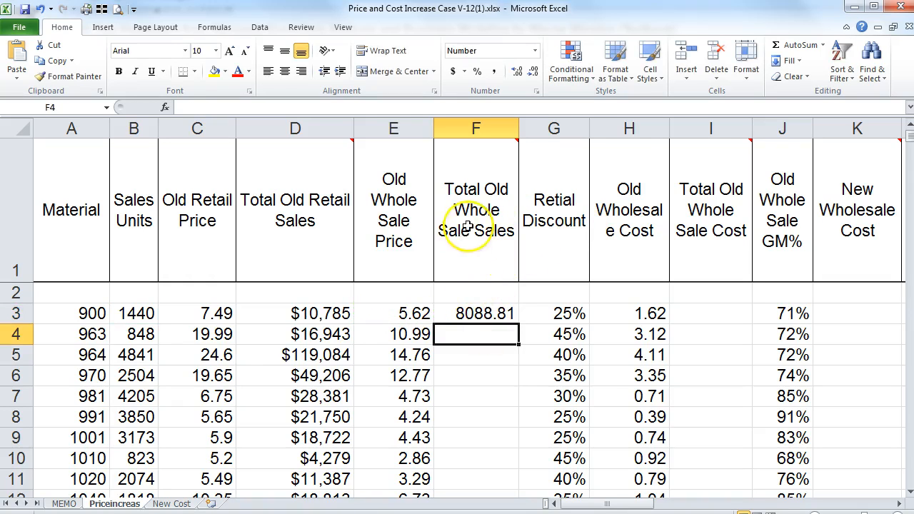
mouse_move(467, 214)
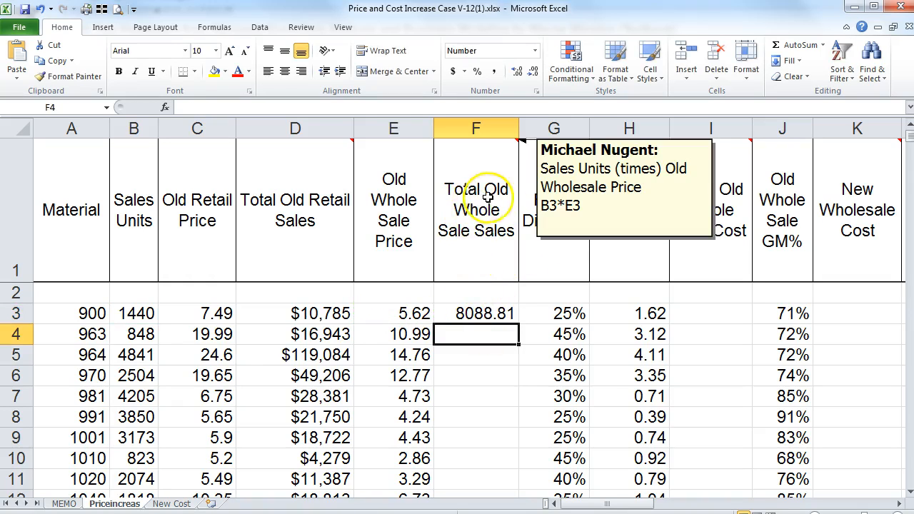
left_click(473, 314)
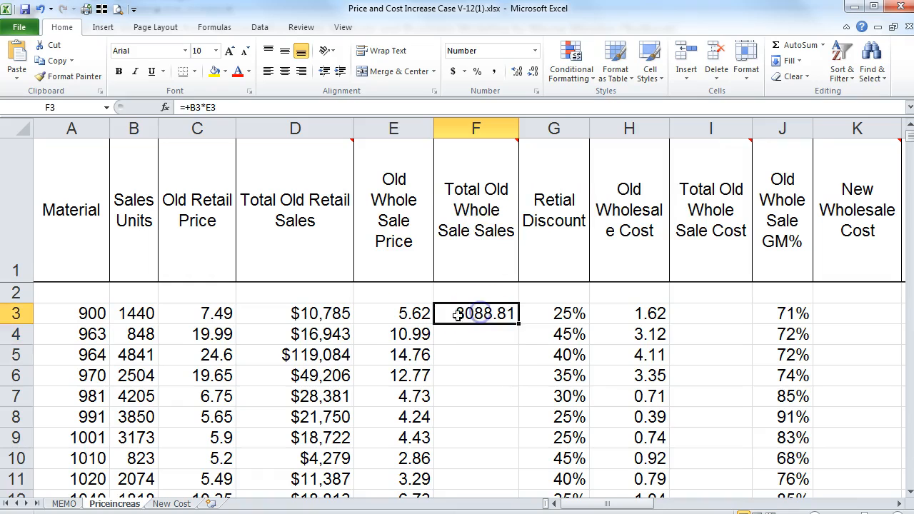
double_click(517, 323)
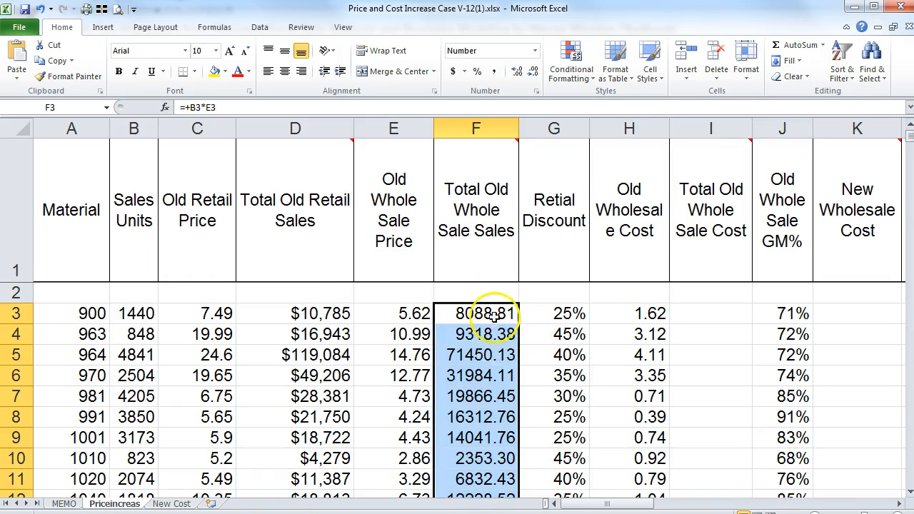
Step: Copy column D's whole-dollar currency format to column F and autofit it
left_click(294, 126)
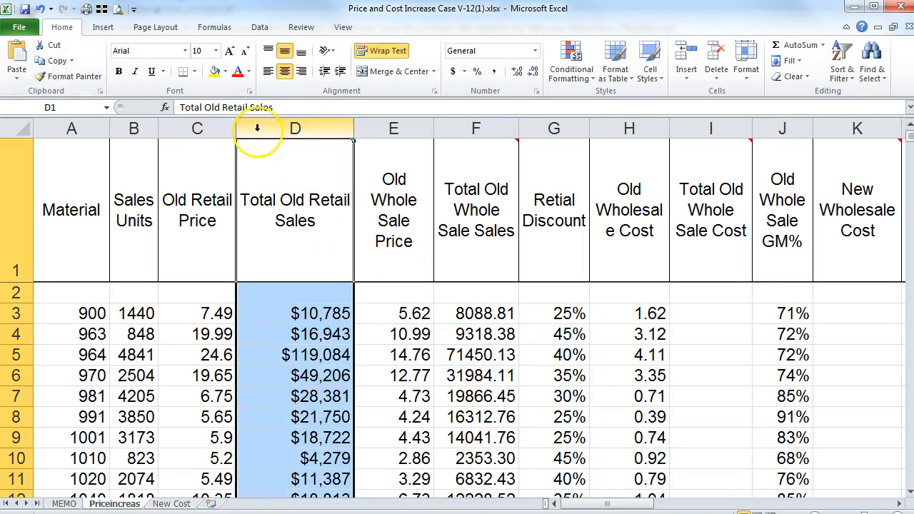
left_click(69, 75)
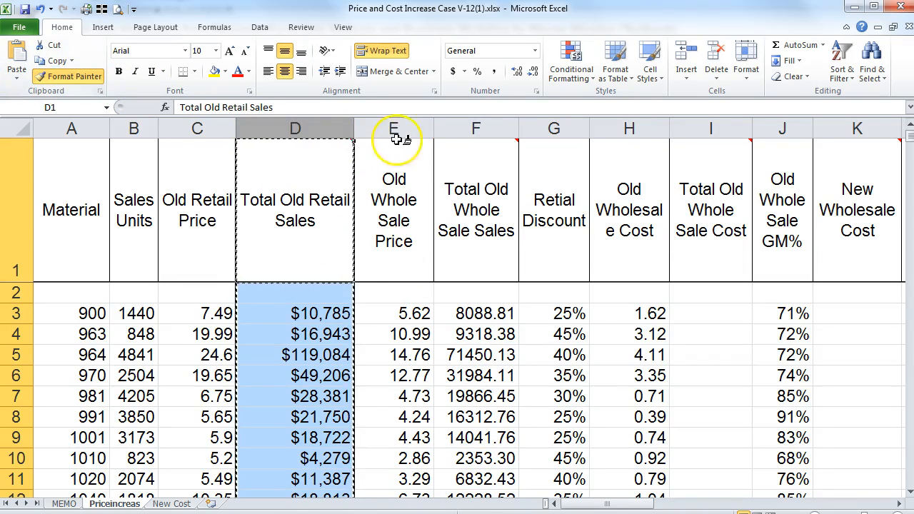
left_click(448, 129)
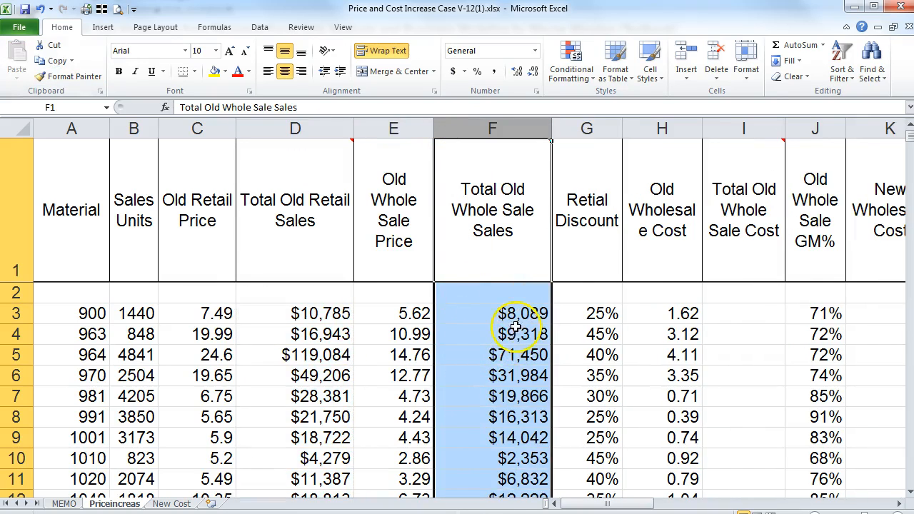
double_click(551, 129)
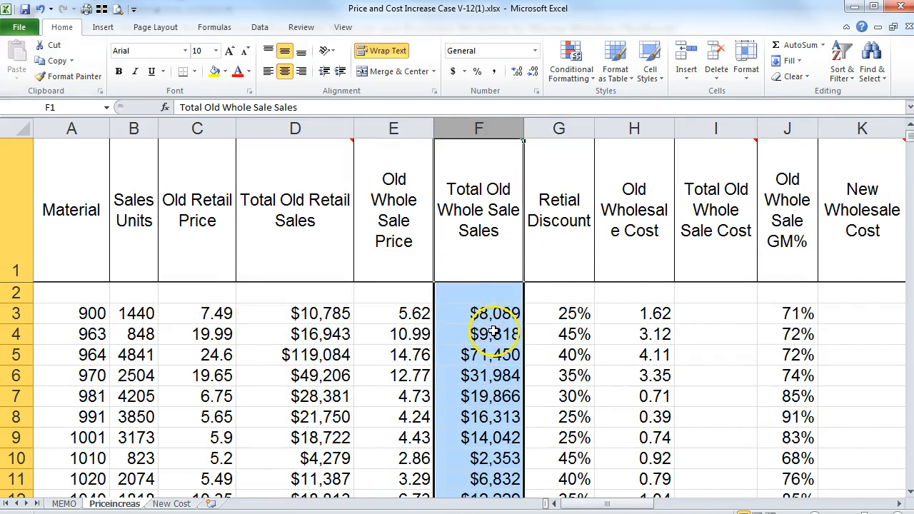
left_click(477, 312)
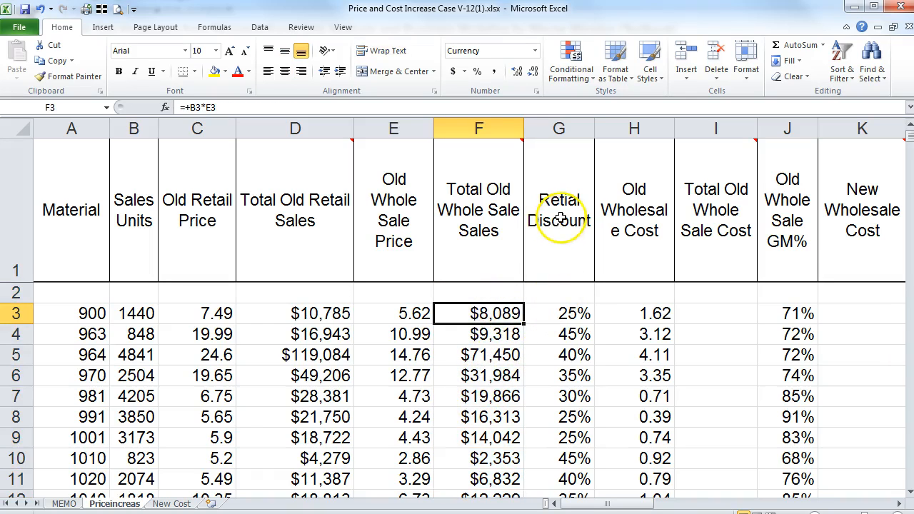
Step: Enter =+B3*H3 in I3 for Total Old Whole Sale Cost
left_click(575, 314)
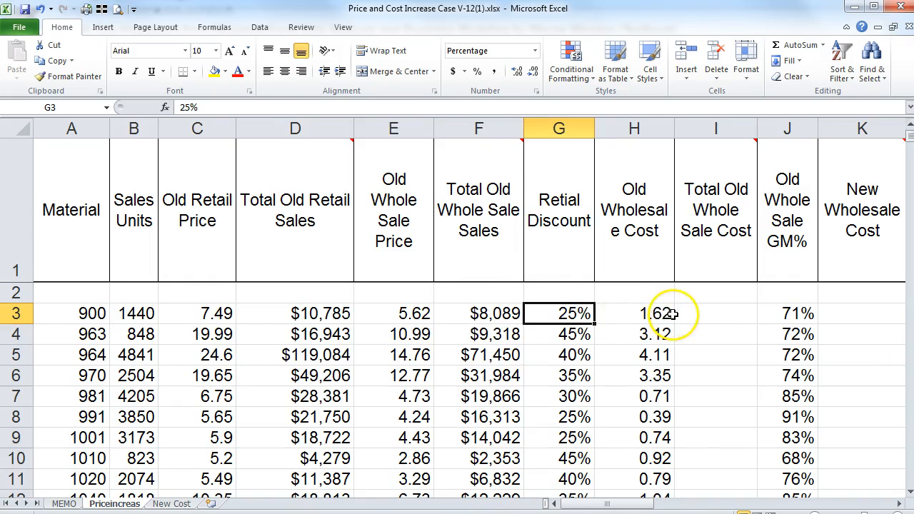
left_click(642, 313)
left_click(697, 314)
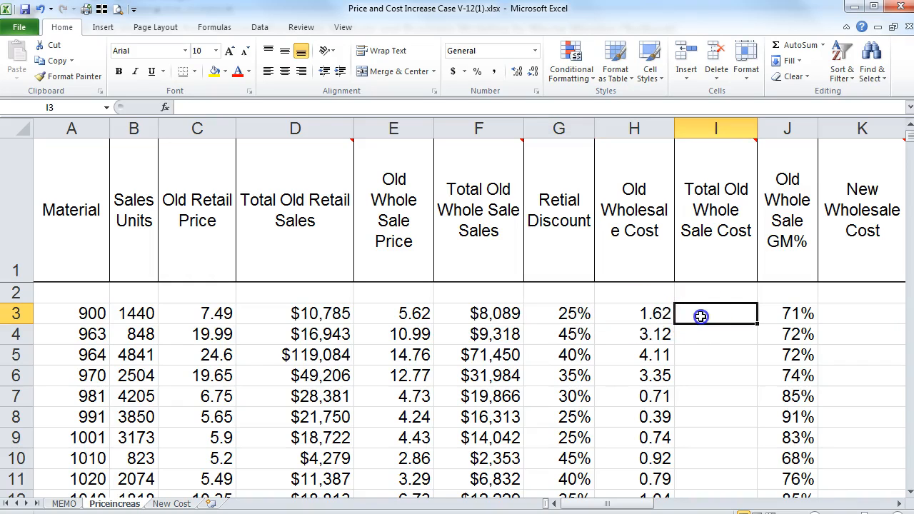
mouse_move(726, 159)
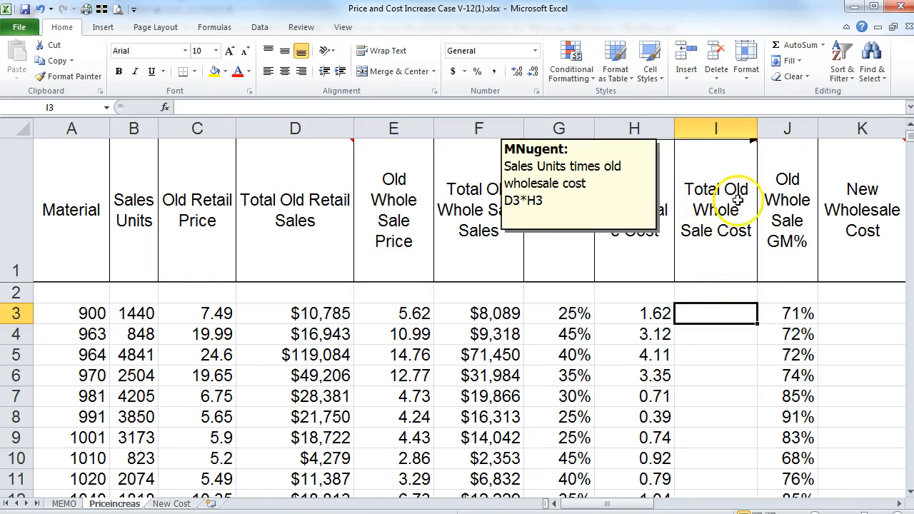
type("+")
key("Left")
key("Left")
key("Left")
key("Left")
key("Left")
key("Left")
key("Left")
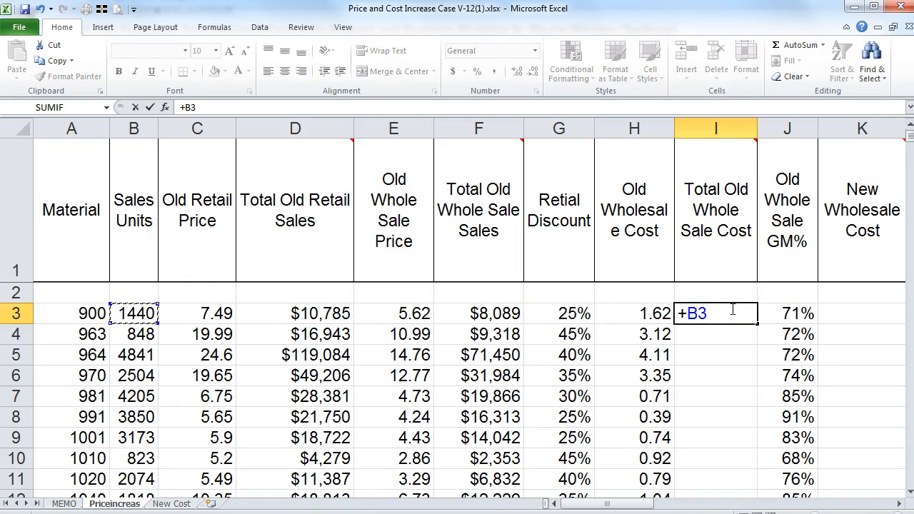
type("*")
key("Left")
key("Left")
key("Right")
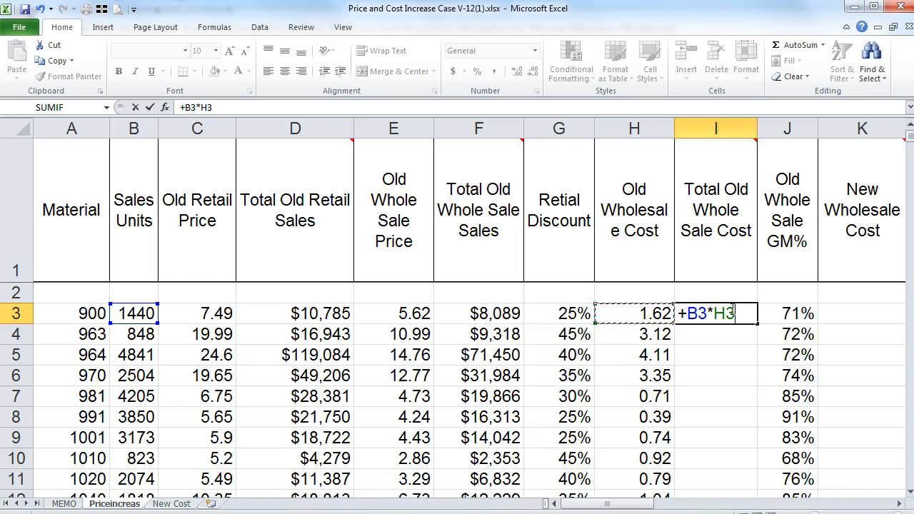
key("Return")
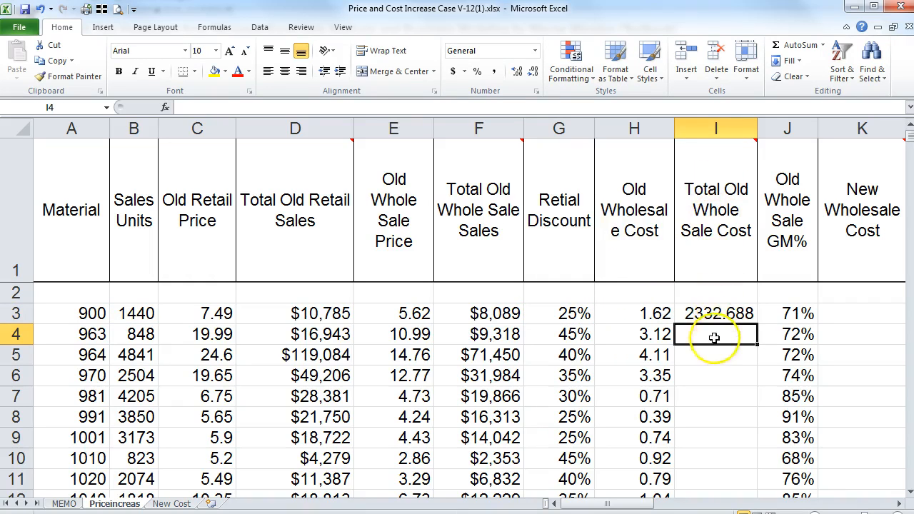
Step: Fill the I3 formula down column I and give it column F's whole-dollar currency format
left_click(708, 314)
left_click(534, 72)
left_click(534, 72)
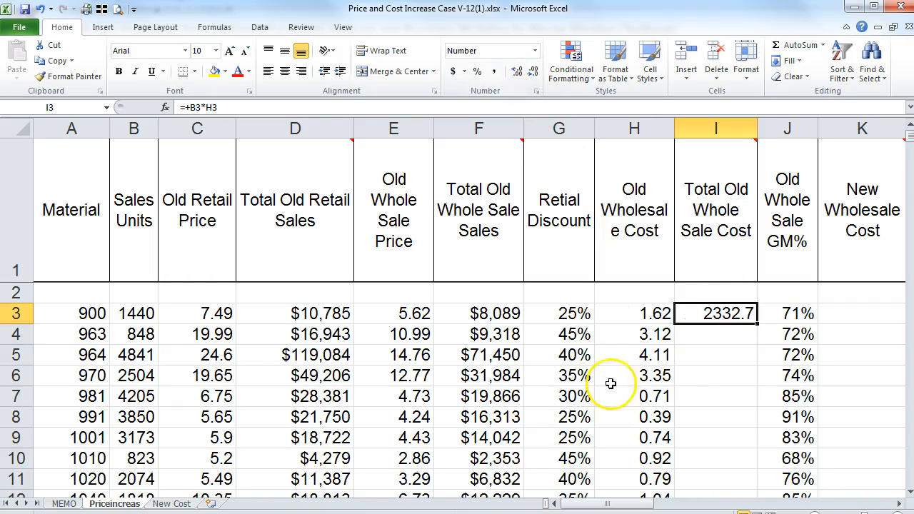
double_click(757, 323)
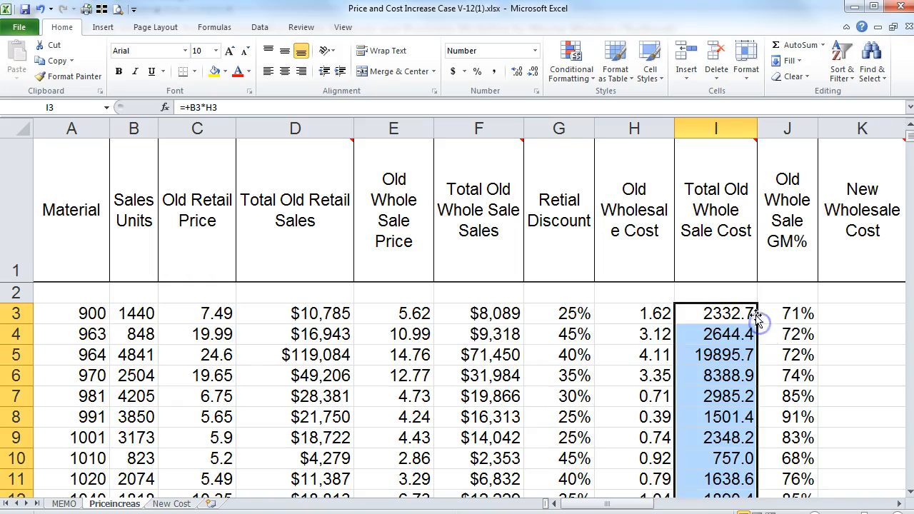
left_click(497, 128)
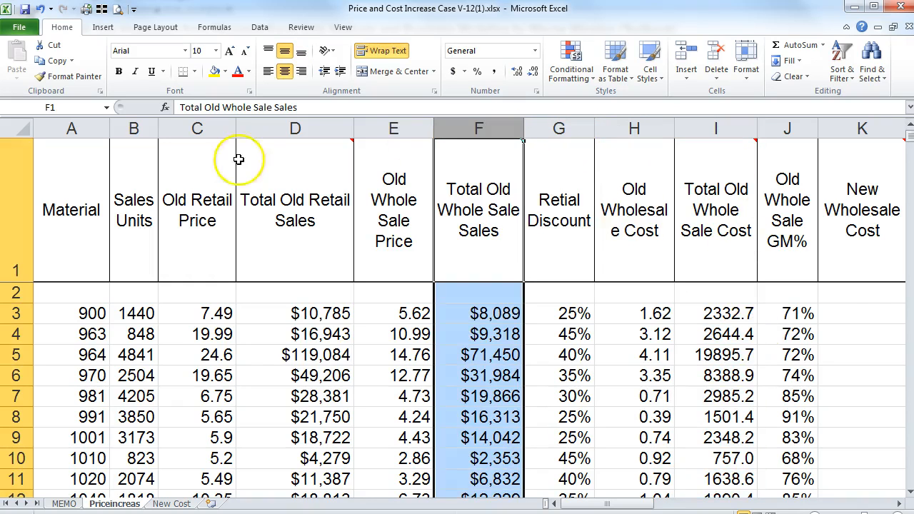
left_click(72, 78)
left_click(693, 127)
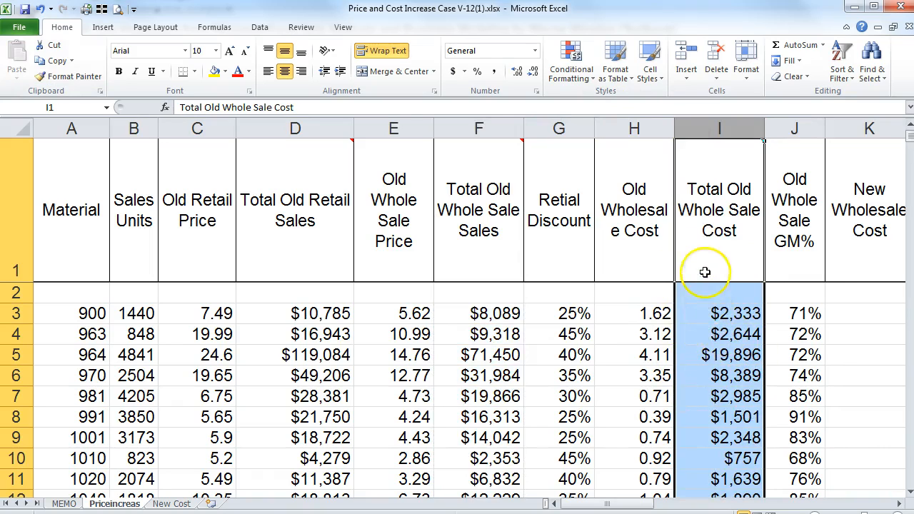
Step: Copy column I's whole-dollar currency format onto column H
mouse_move(715, 214)
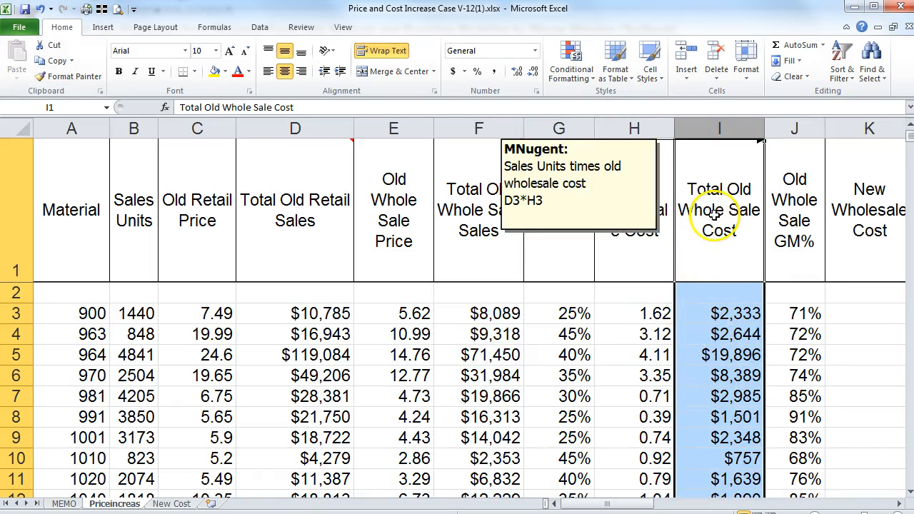
left_click(715, 315)
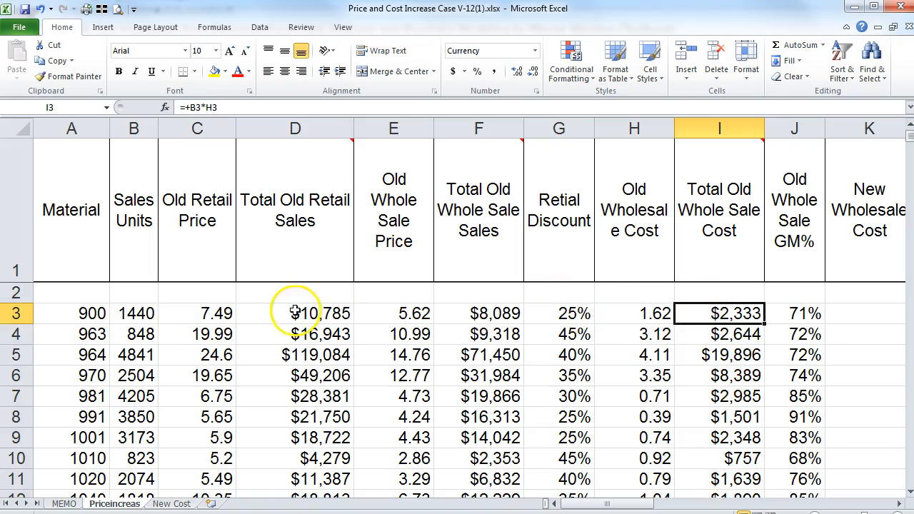
left_click(608, 314)
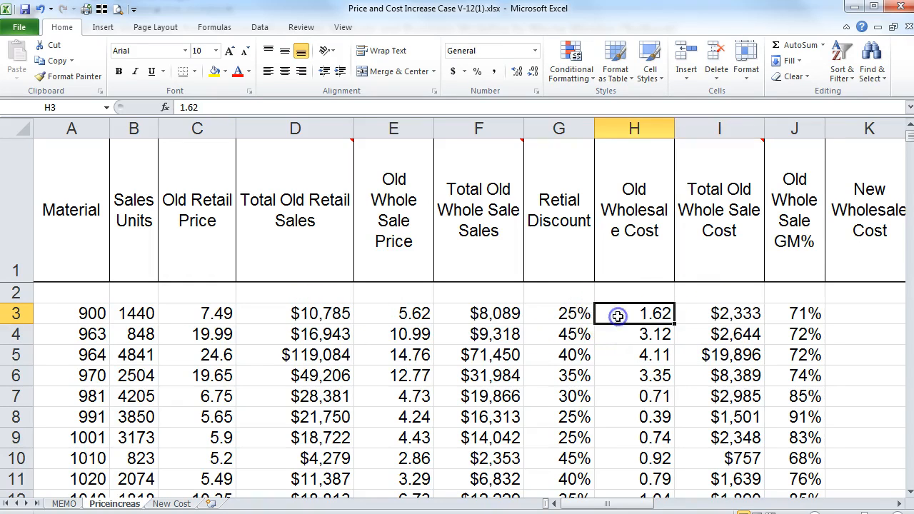
left_click(704, 131)
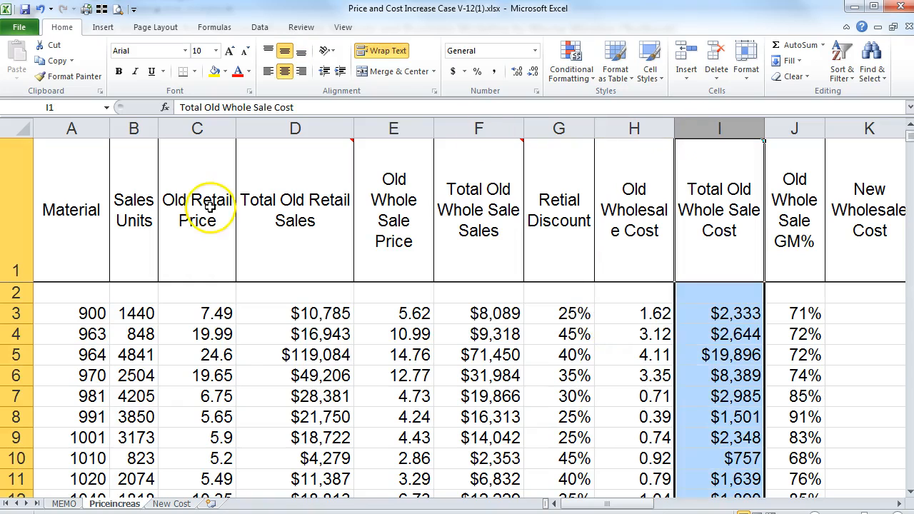
left_click(65, 76)
left_click(631, 137)
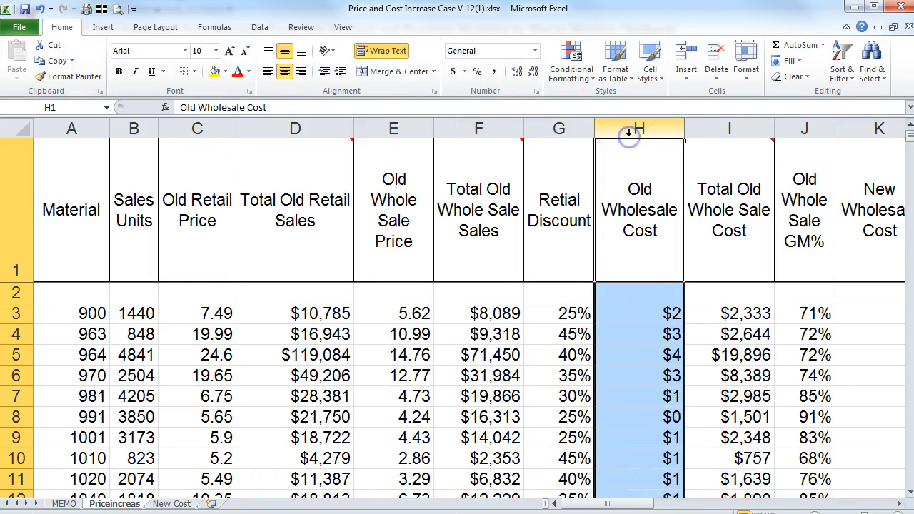
Step: Paint column H's dollar format onto columns E and C
left_click(69, 75)
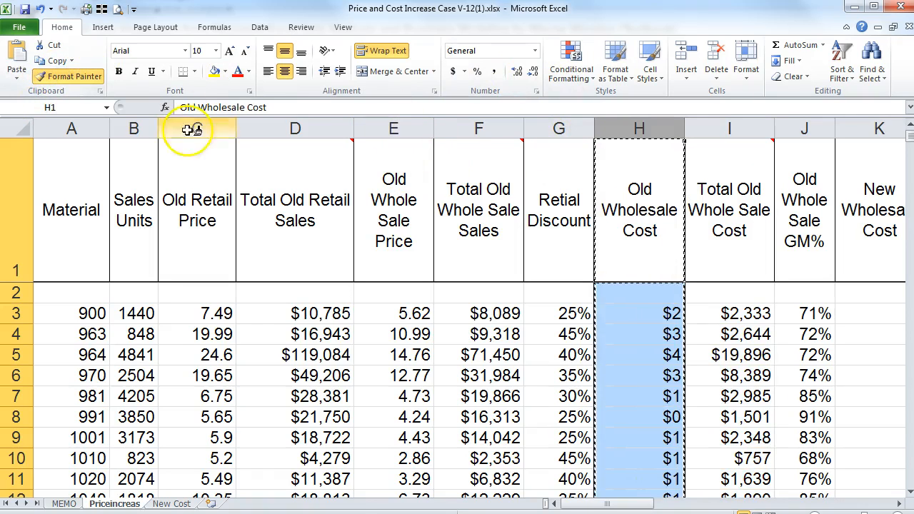
left_click(374, 131)
left_click(65, 76)
left_click(203, 131)
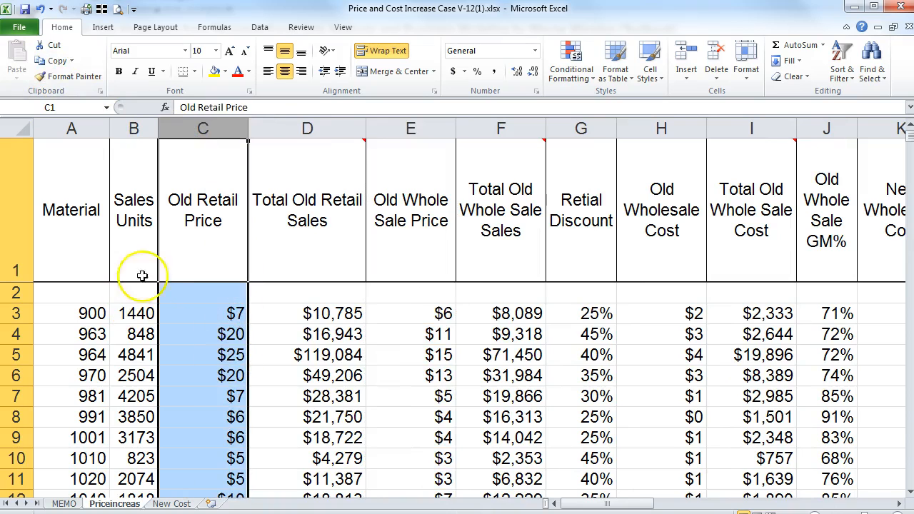
left_click(134, 314)
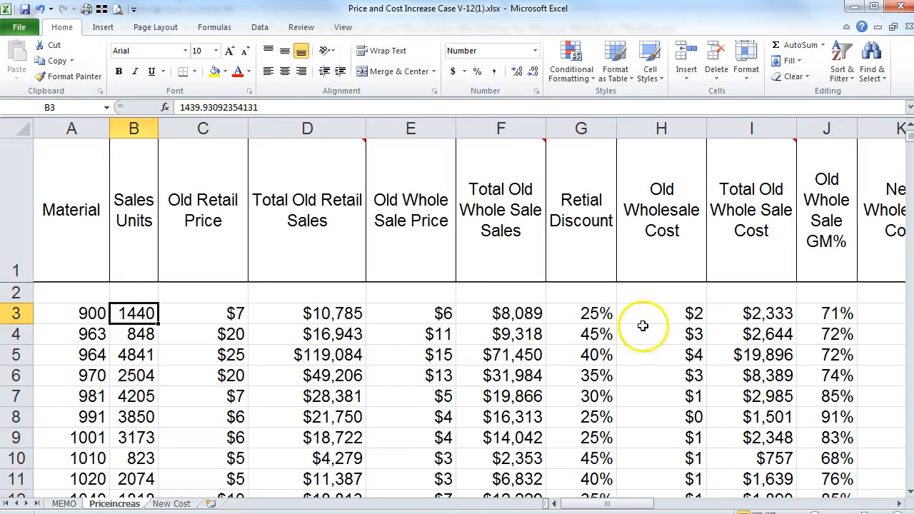
Step: Show the Old Retail Price values in column C with two decimal places
left_click(202, 129)
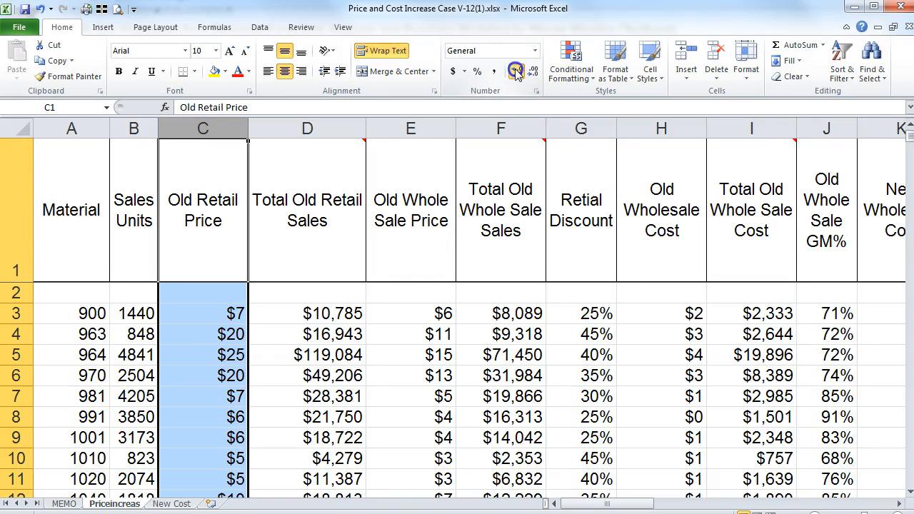
left_click_drag(330, 393, 310, 378)
left_click(237, 309)
key("ctrl+shift+Down")
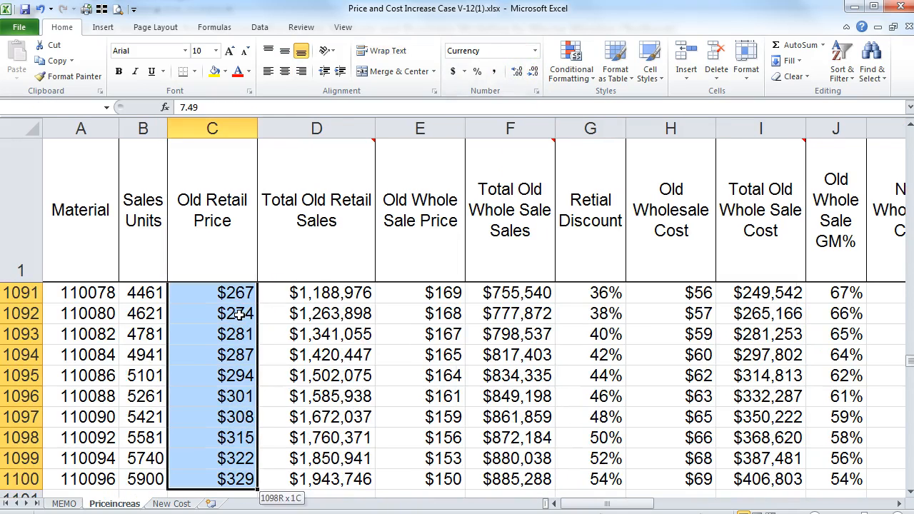
left_click(514, 72)
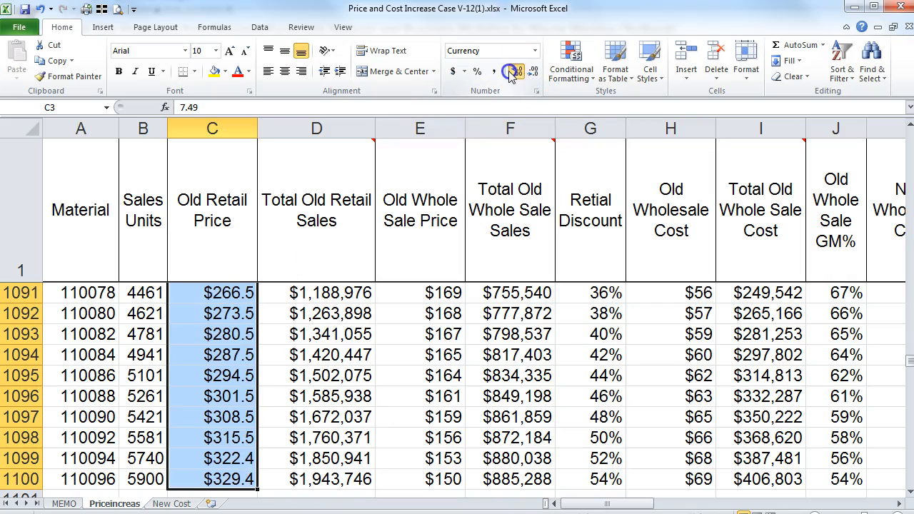
left_click(514, 72)
left_click_drag(909, 366, 909, 130)
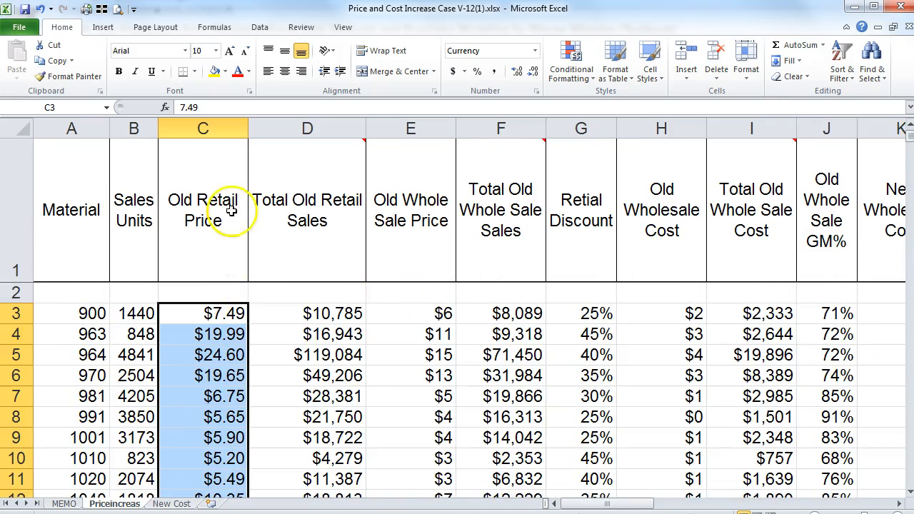
Step: Copy column C's two-decimal price format onto columns E and H
left_click(207, 129)
left_click(50, 77)
left_click(50, 77)
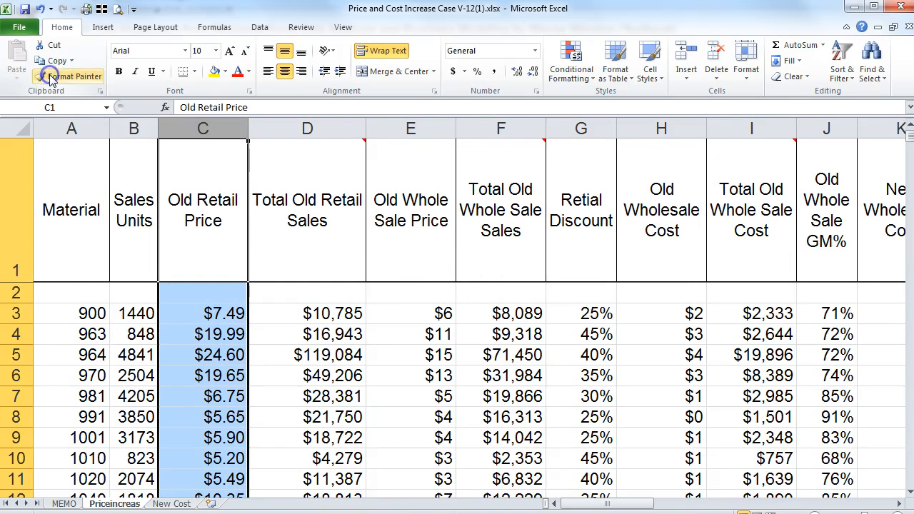
left_click(411, 135)
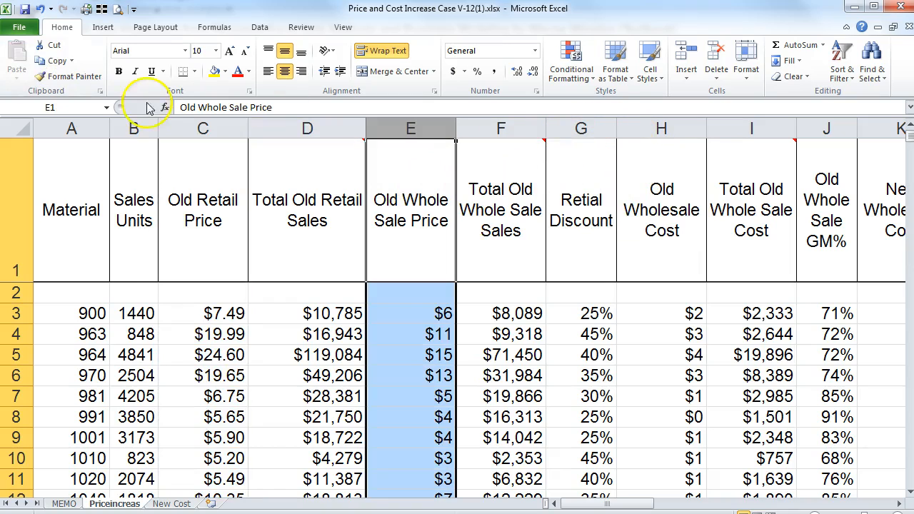
left_click(75, 76)
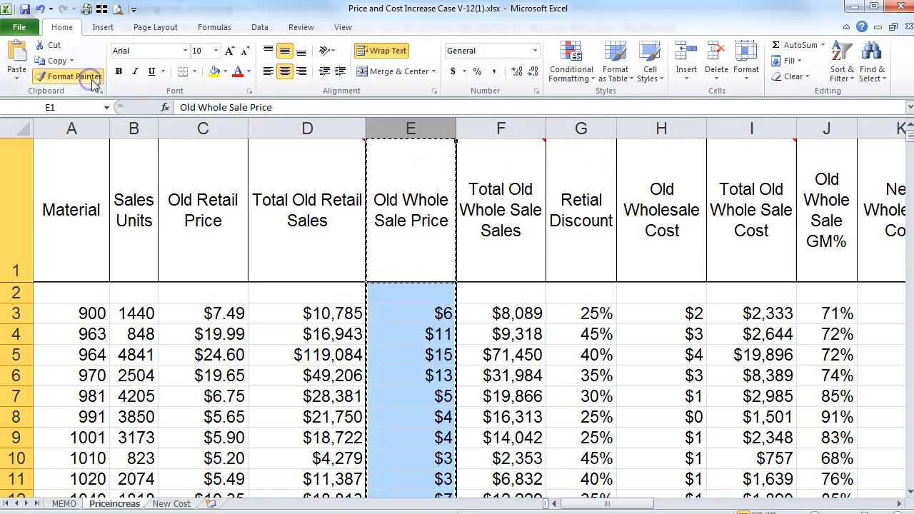
left_click(204, 135)
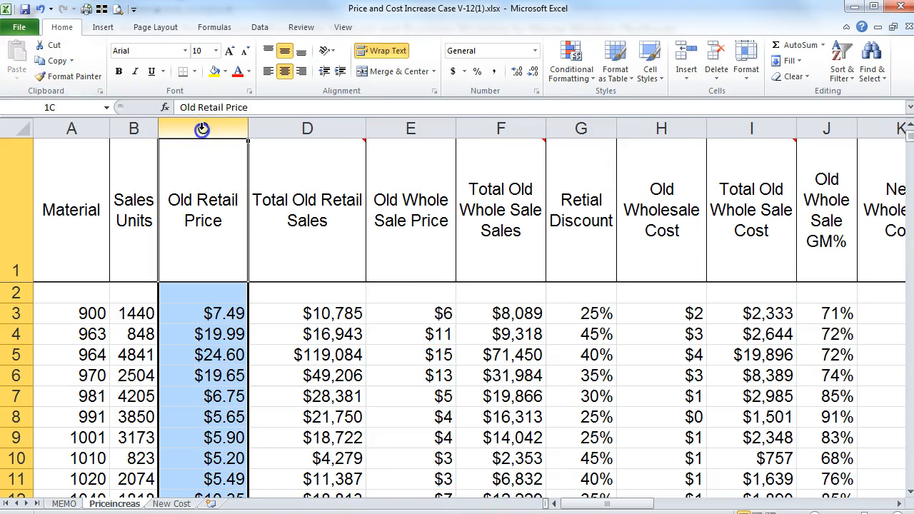
left_click(65, 77)
left_click(409, 130)
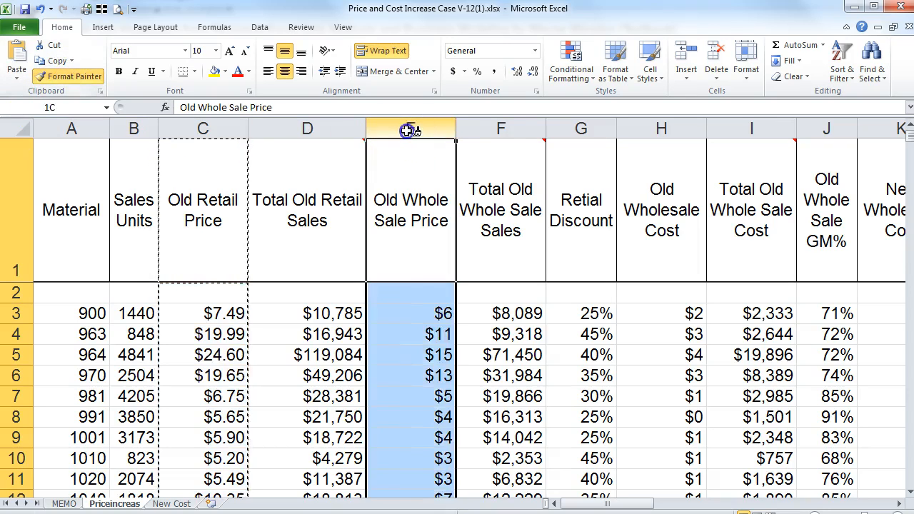
left_click(648, 130)
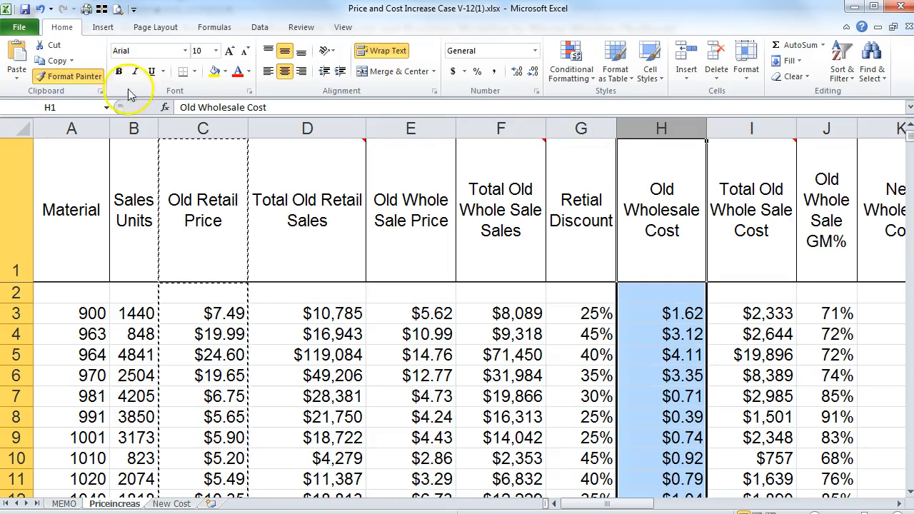
left_click(71, 77)
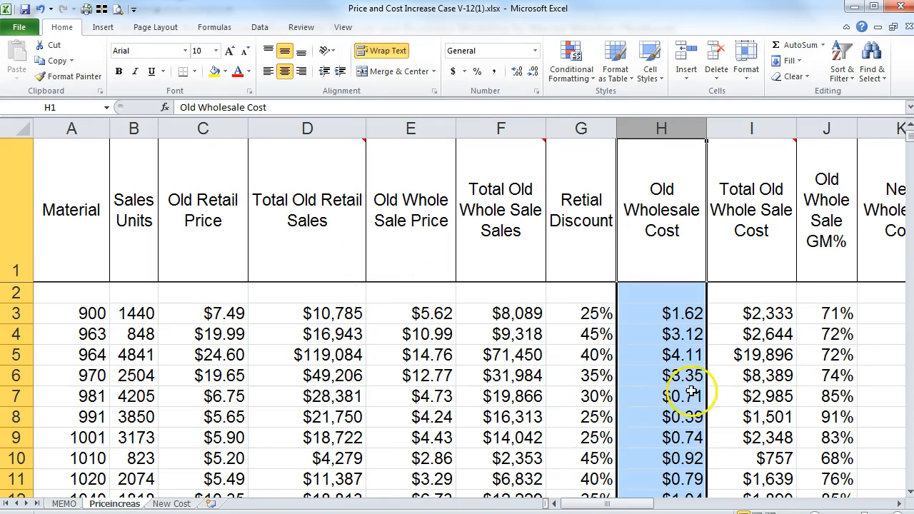
left_click(651, 368)
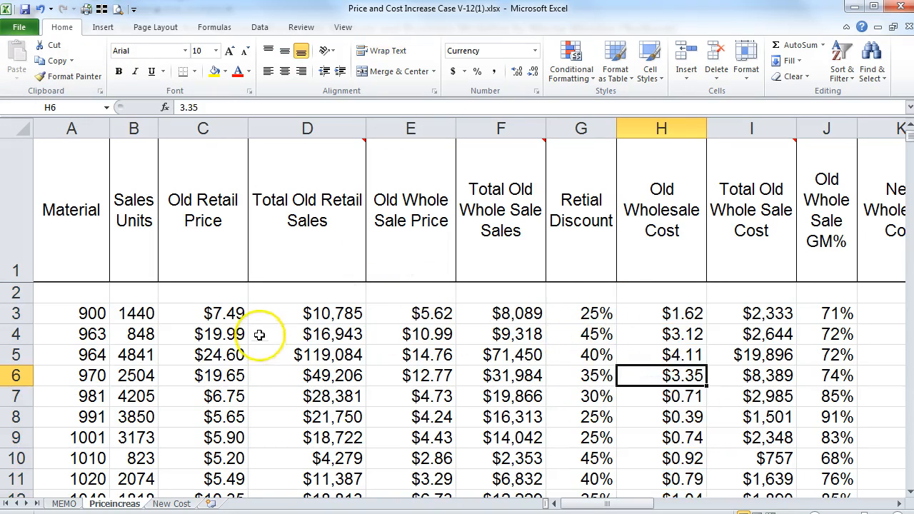
left_click(59, 314)
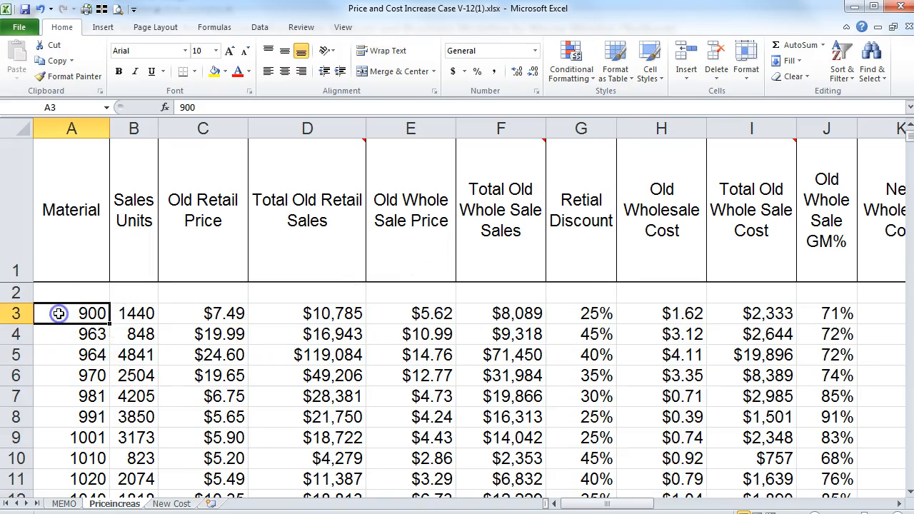
left_click(132, 309)
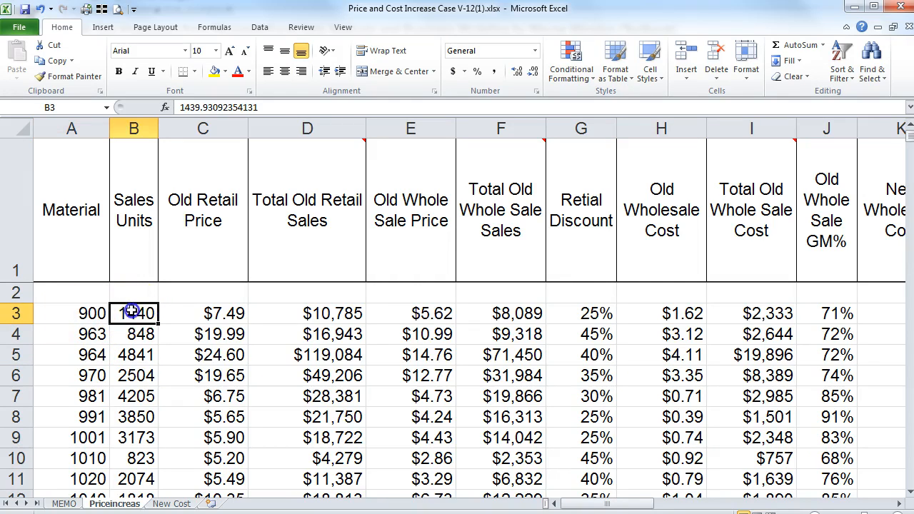
left_click(189, 315)
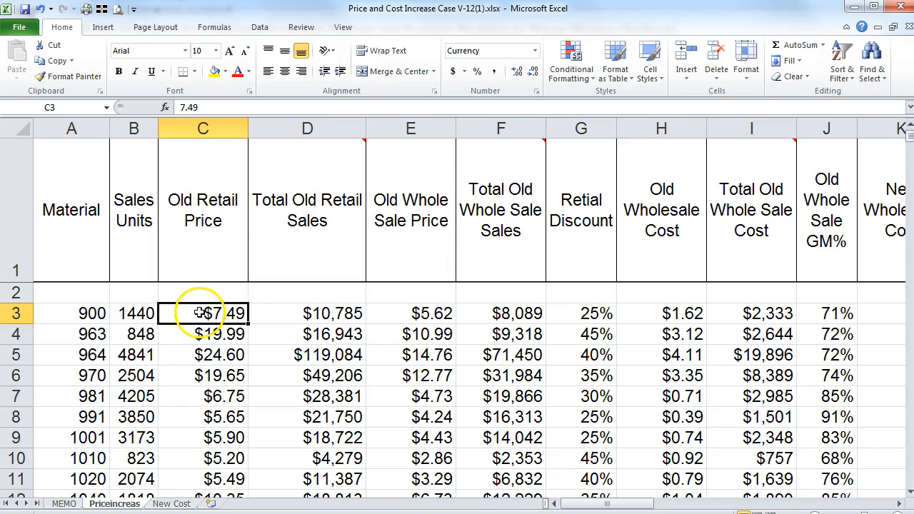
left_click(318, 316)
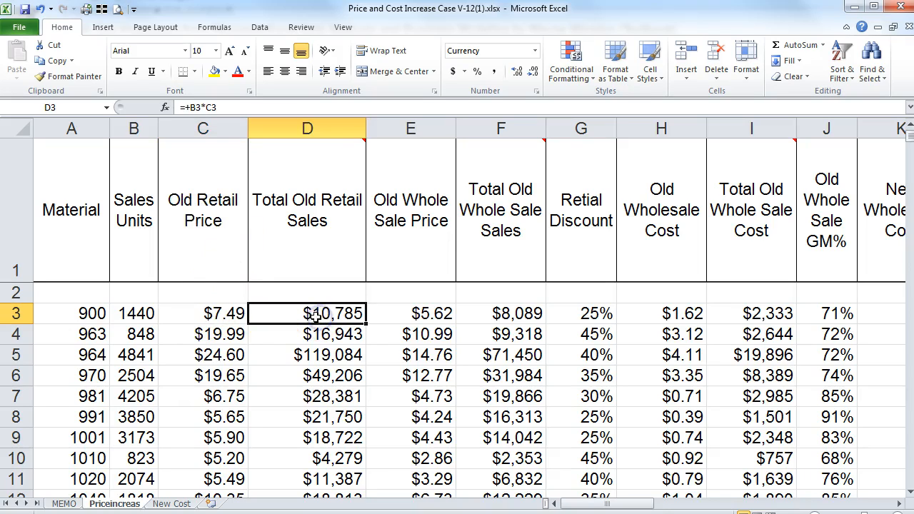
left_click(219, 313)
left_click(145, 313)
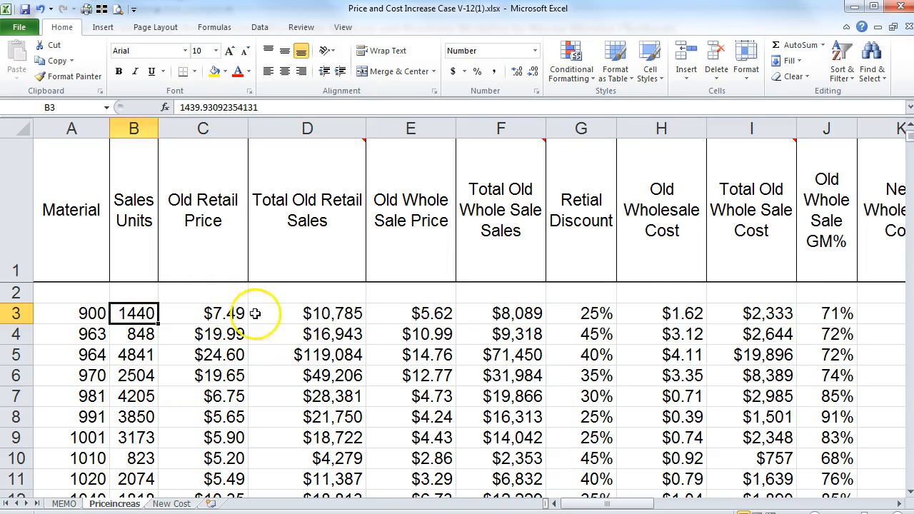
left_click(318, 314)
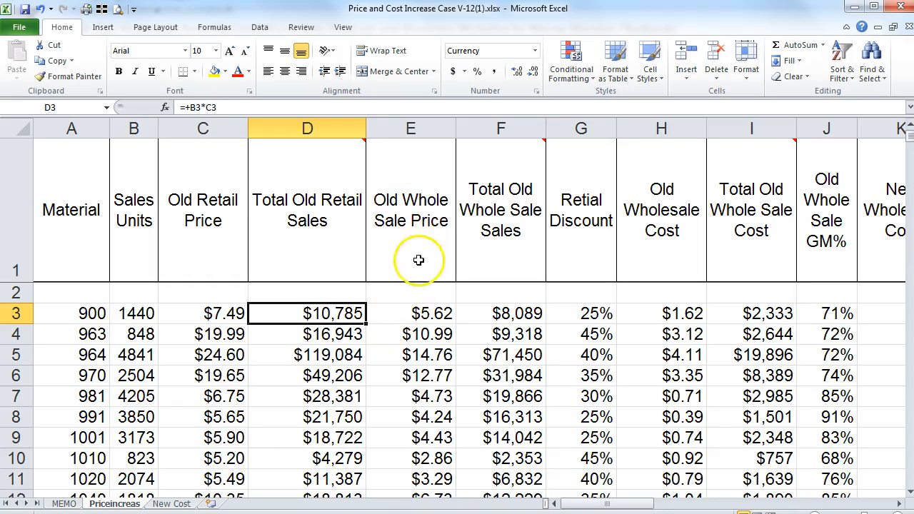
left_click(411, 313)
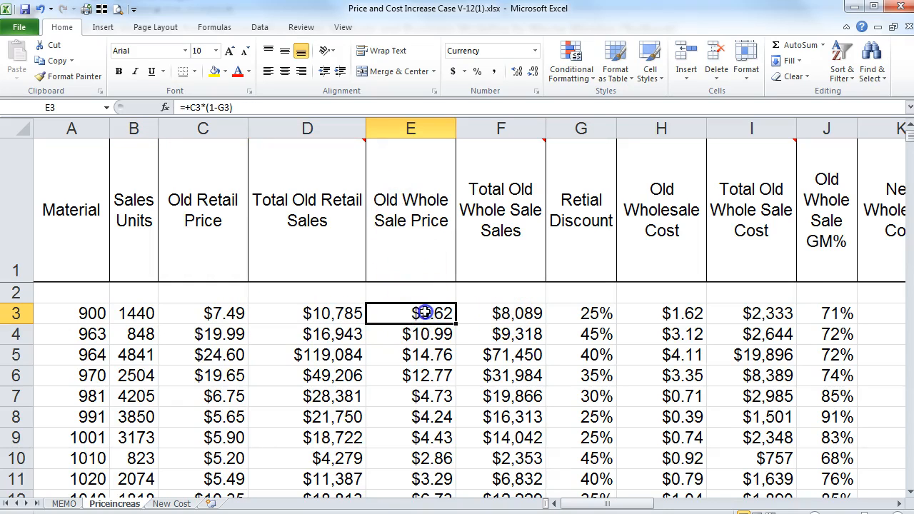
left_click(498, 318)
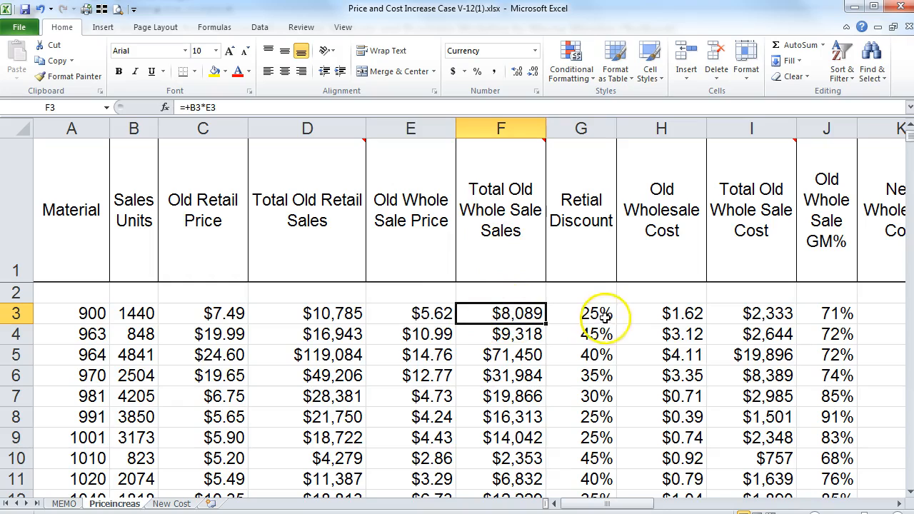
left_click(574, 315)
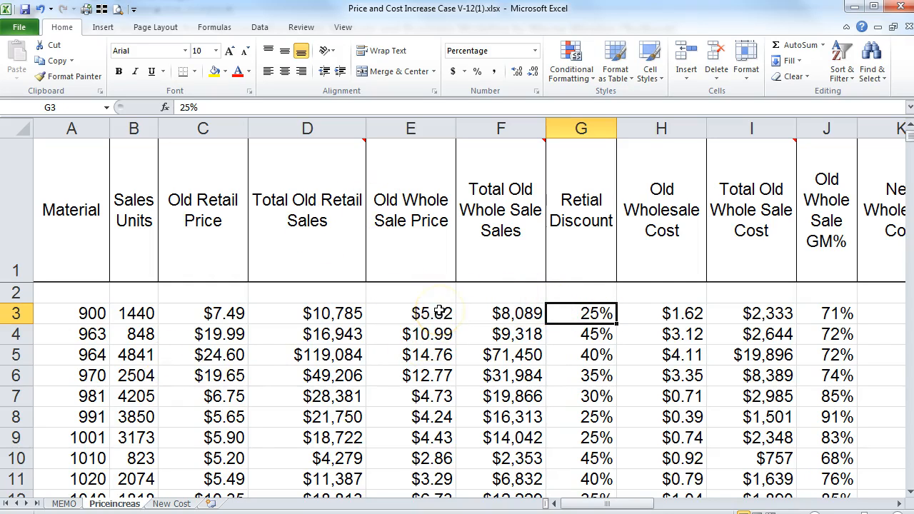
left_click(187, 313)
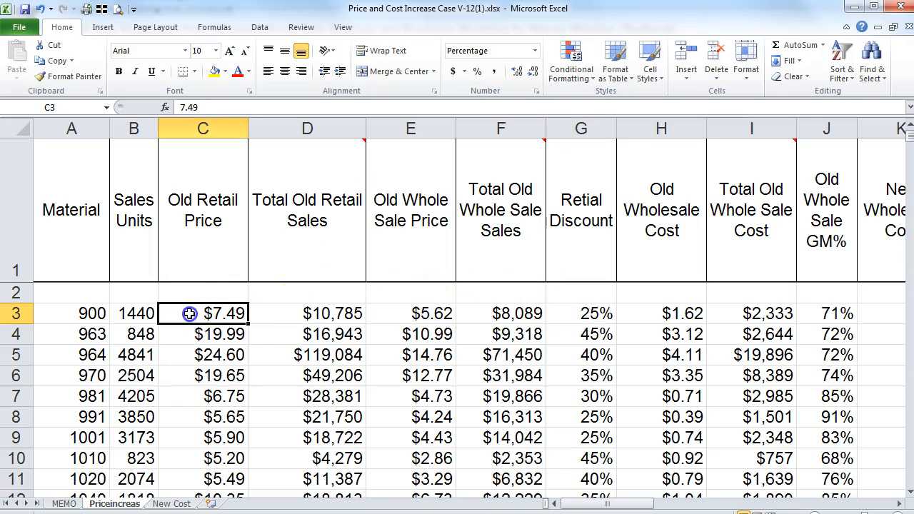
left_click(421, 314)
left_click(626, 312)
left_click(552, 311)
left_click(656, 315)
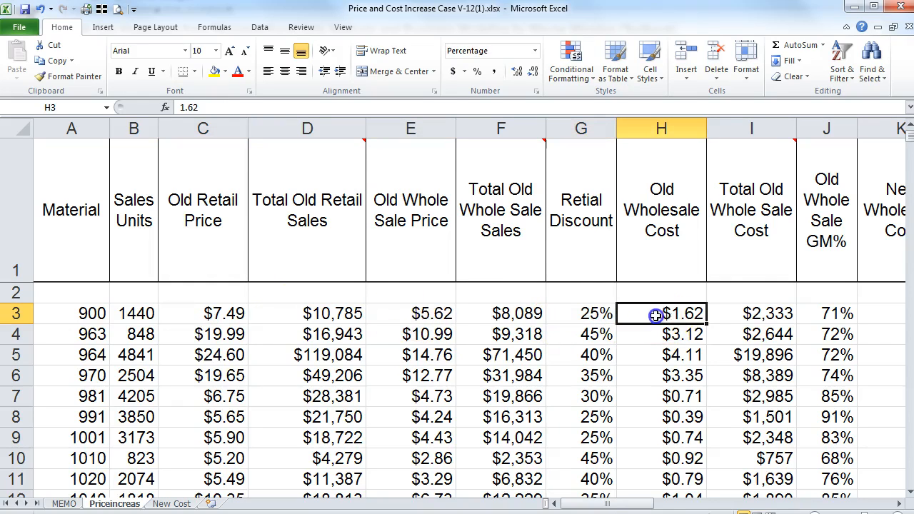
left_click(743, 313)
left_click(828, 313)
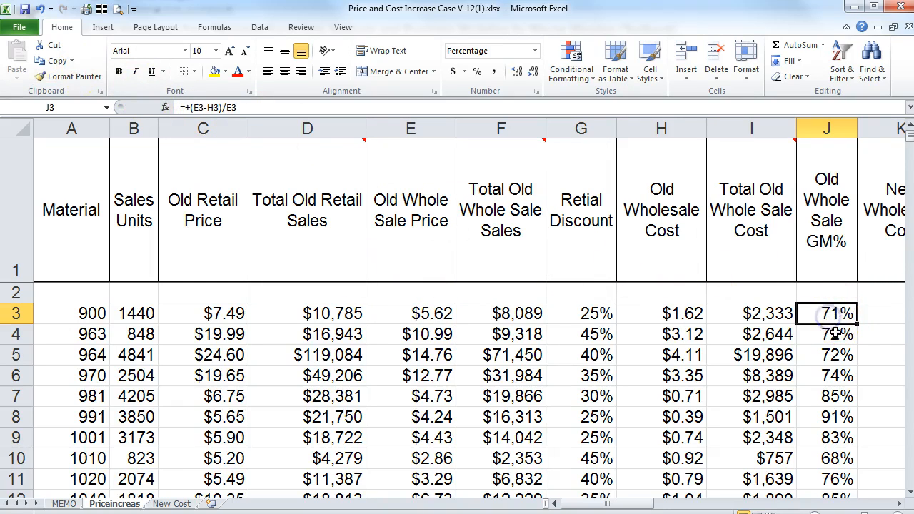
mouse_move(796, 270)
left_click(898, 504)
left_click(898, 504)
left_click(899, 504)
left_click(899, 504)
left_click(898, 504)
left_click(898, 504)
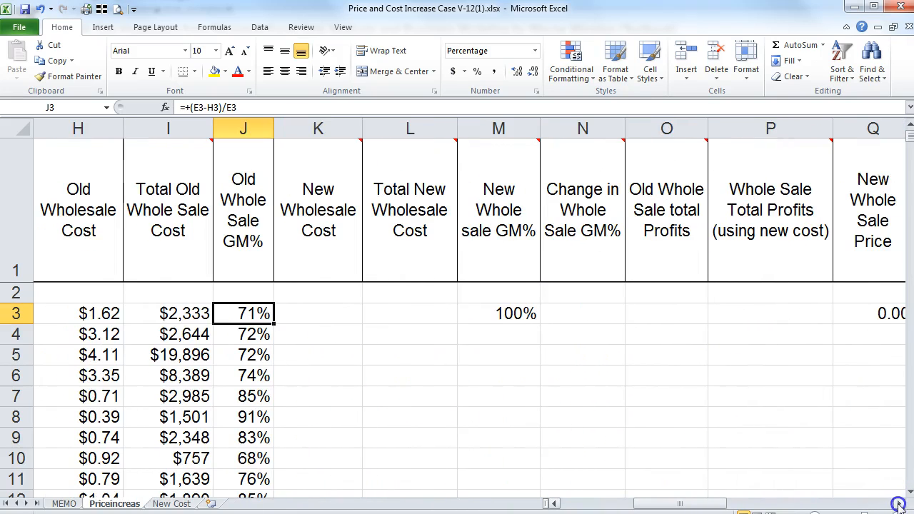
mouse_move(319, 231)
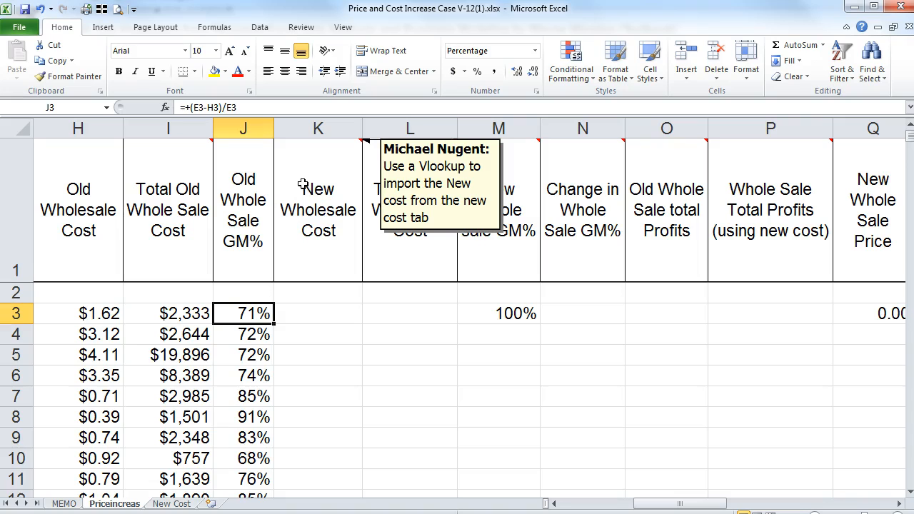
left_click(173, 503)
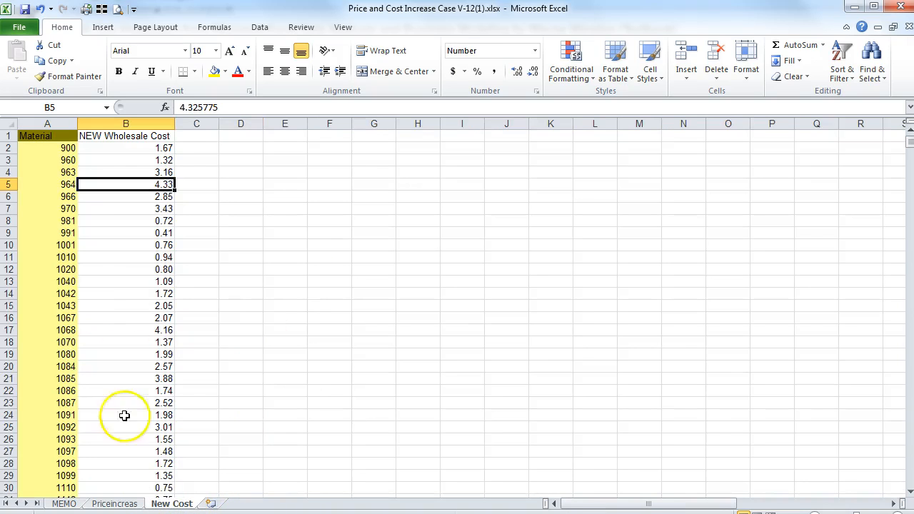
left_click(118, 136)
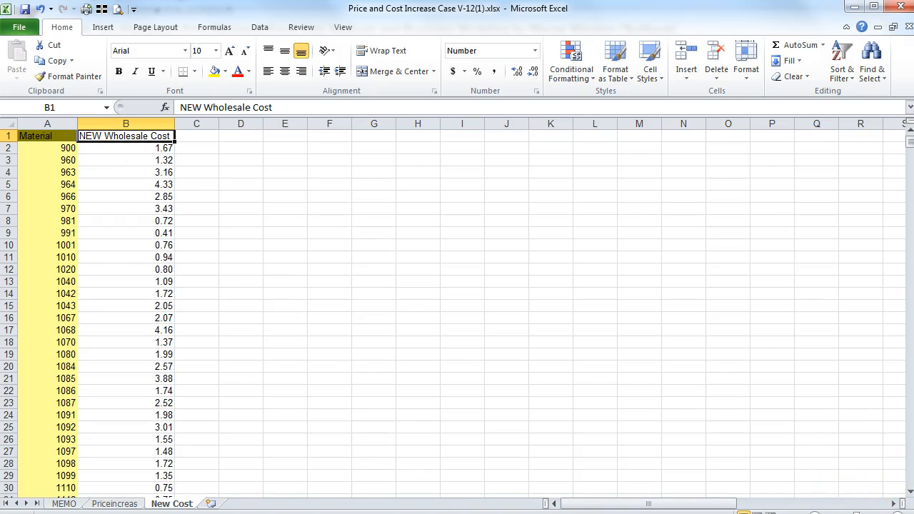
left_click(897, 512)
left_click(898, 512)
left_click(897, 512)
left_click(898, 512)
left_click(897, 513)
left_click(897, 513)
left_click(897, 512)
left_click_drag(642, 503, 595, 504)
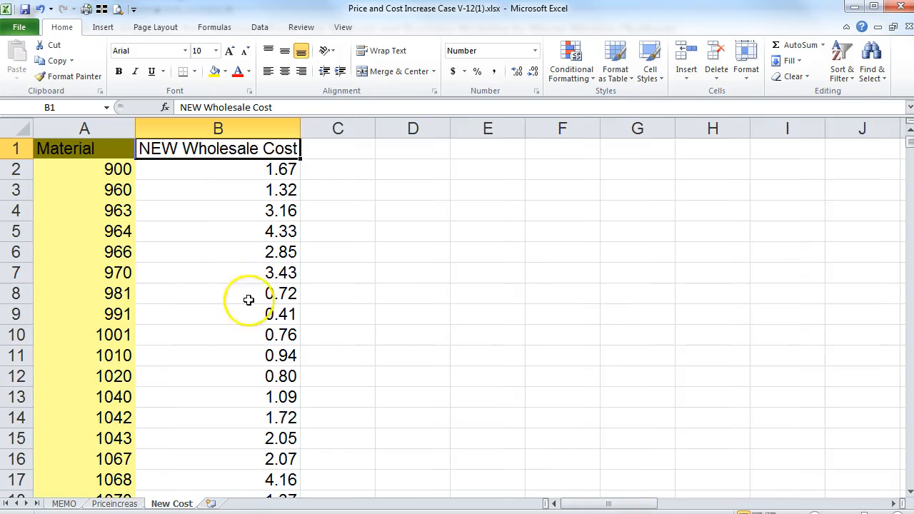
left_click(68, 169)
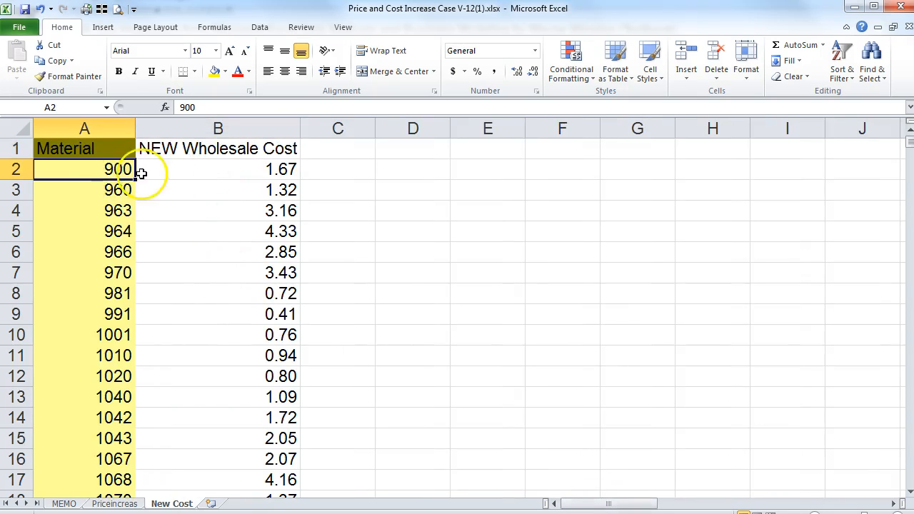
left_click(218, 171)
left_click(114, 503)
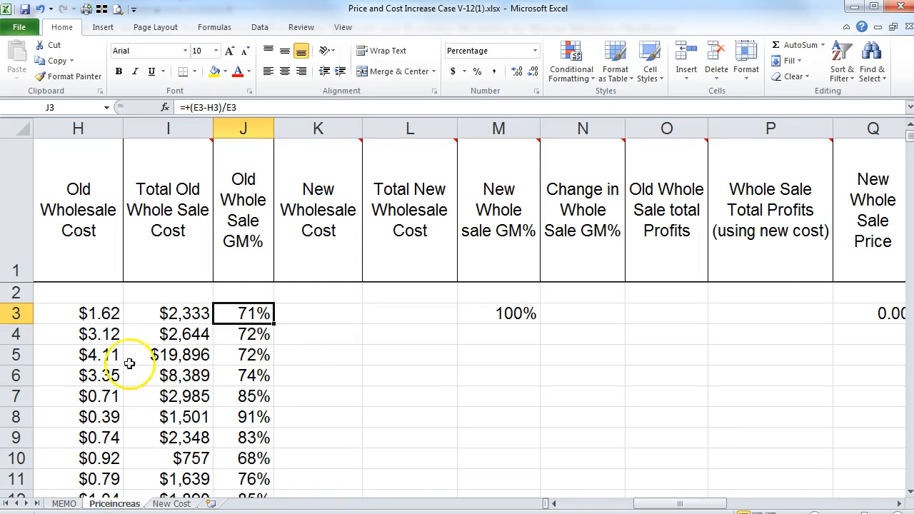
left_click_drag(693, 502, 612, 501)
left_click(84, 315)
left_click(671, 321)
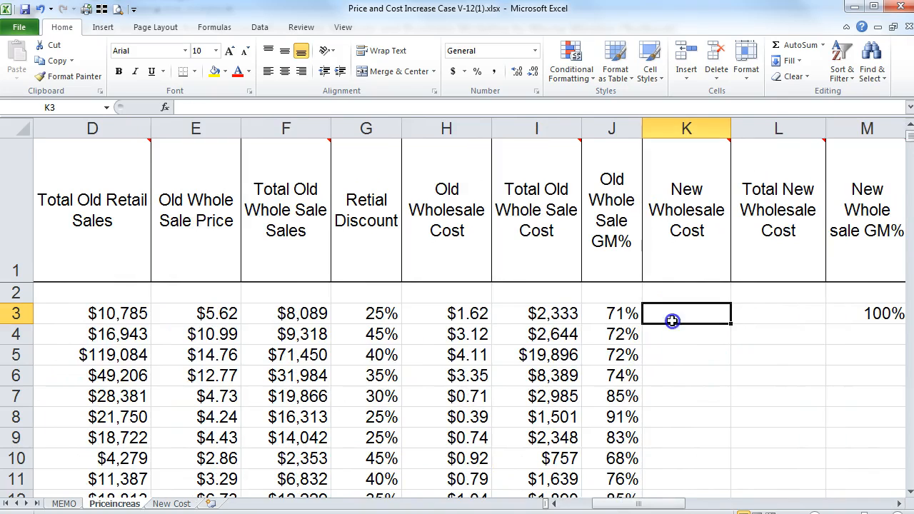
left_click(171, 504)
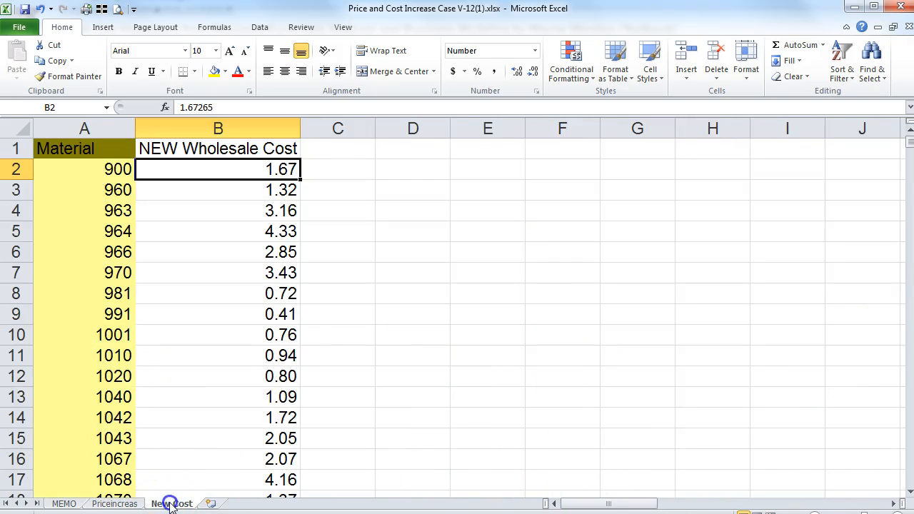
left_click(114, 504)
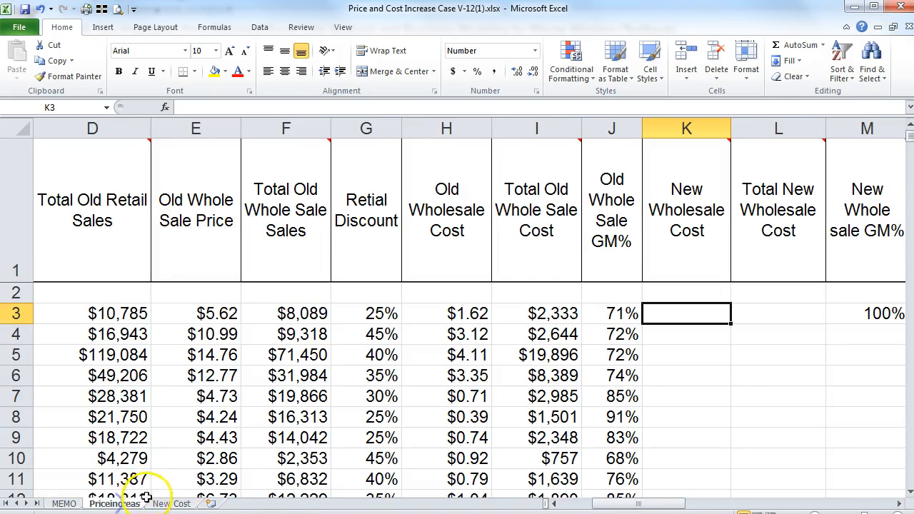
left_click(171, 504)
left_click(214, 129)
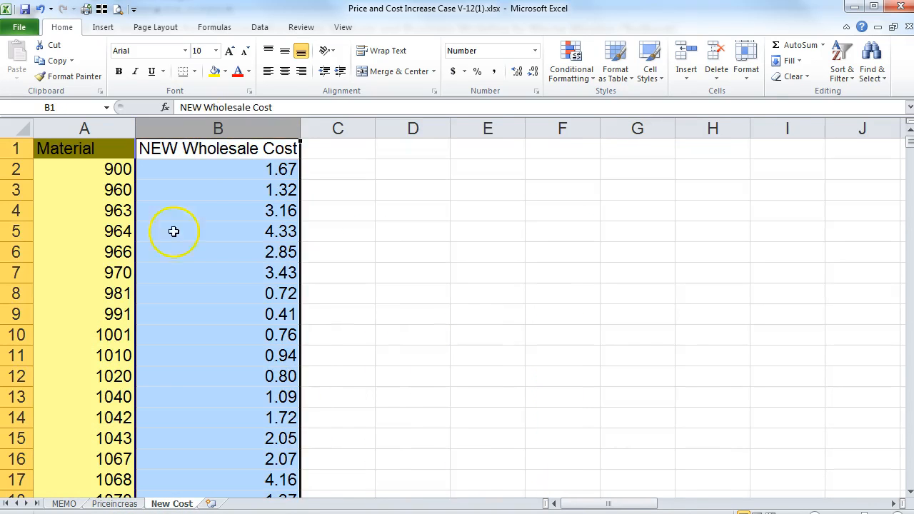
left_click(114, 504)
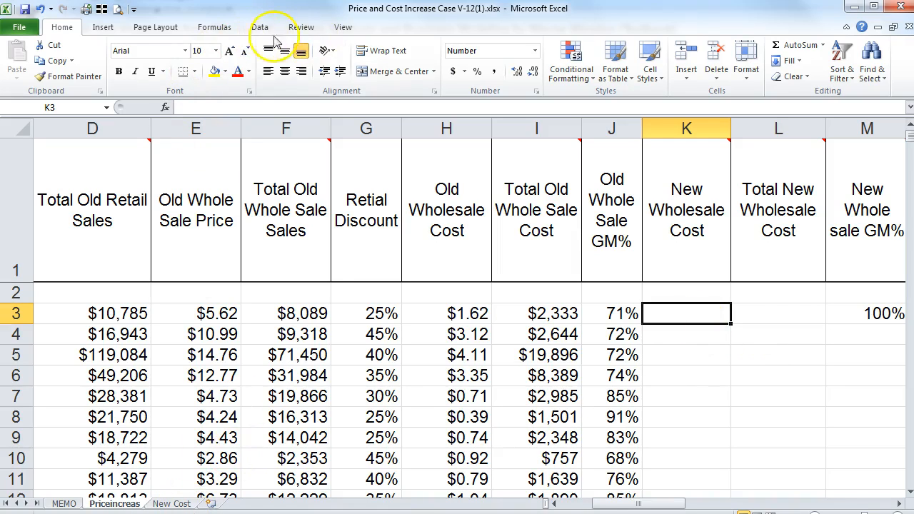
Step: Insert a VLOOKUP function into K3
left_click(207, 28)
left_click(20, 61)
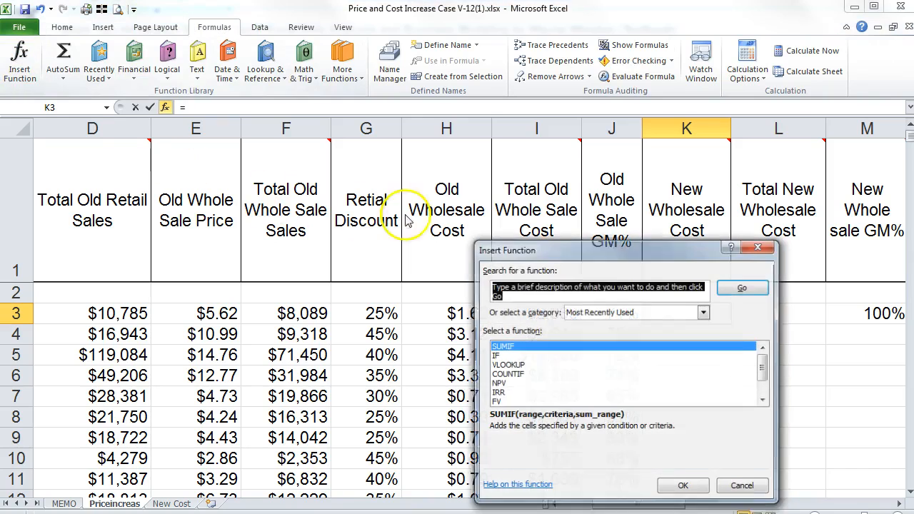
double_click(511, 365)
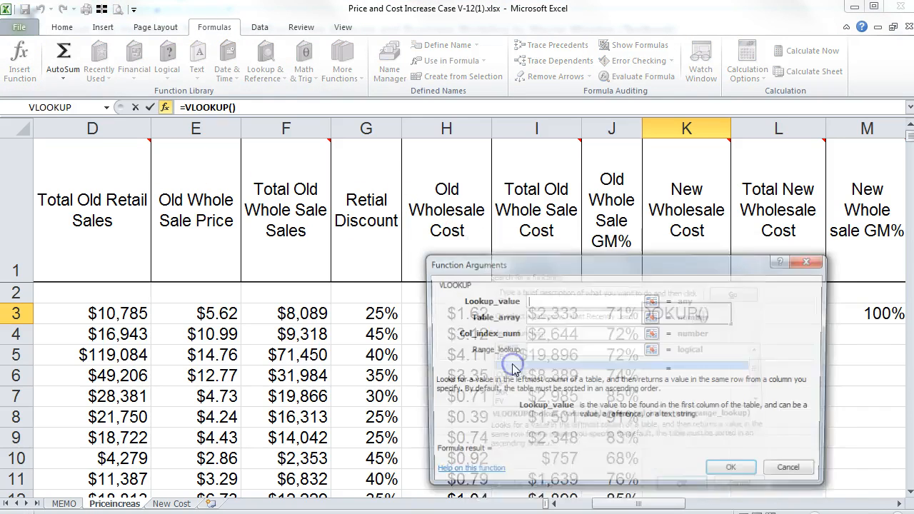
left_click_drag(578, 275, 659, 40)
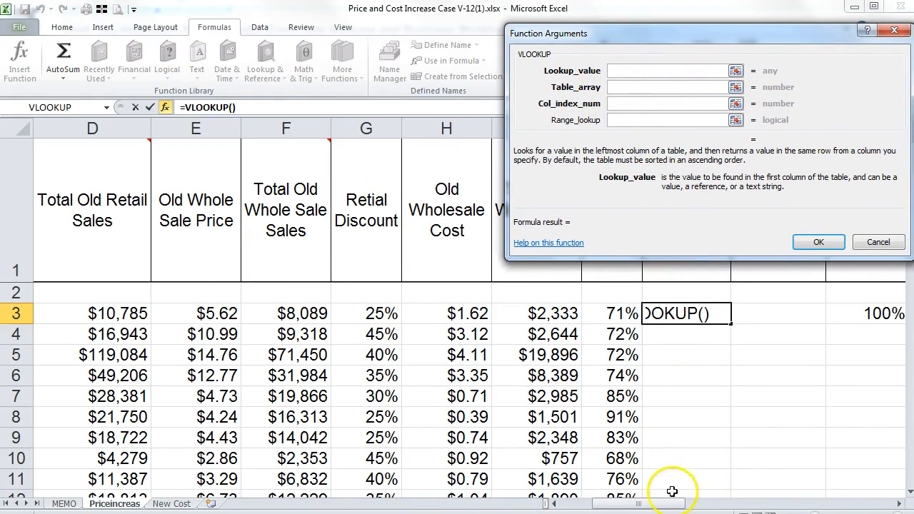
left_click_drag(663, 502, 607, 503)
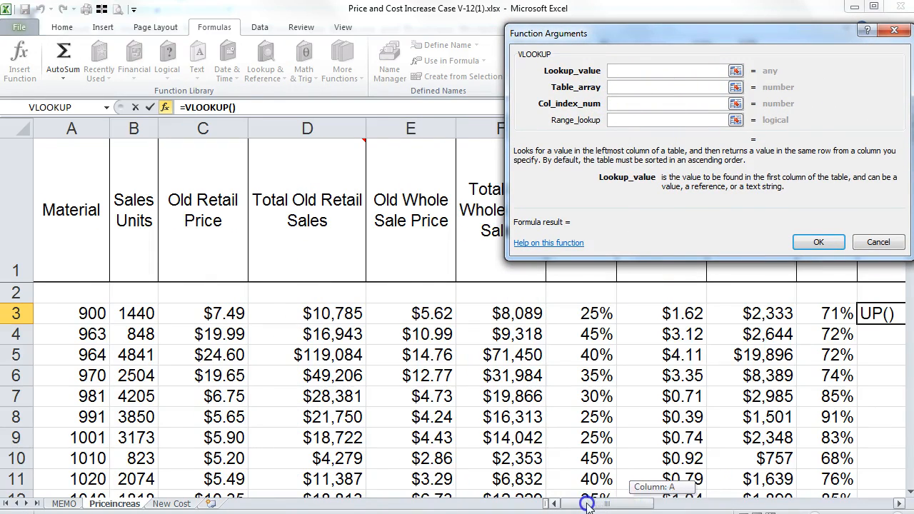
Step: Set VLOOKUP arguments A:A, 'New Cost'!A1:B1467, column 2 and FALSE
left_click(71, 129)
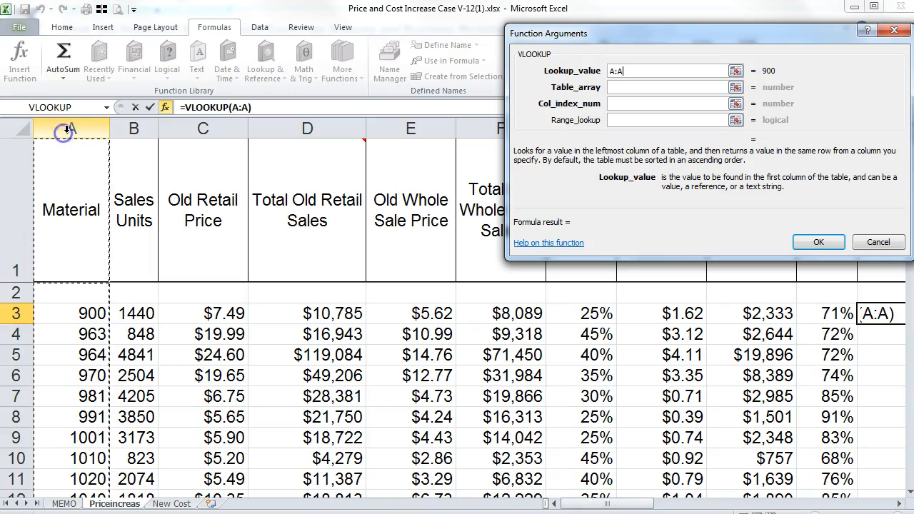
left_click(616, 86)
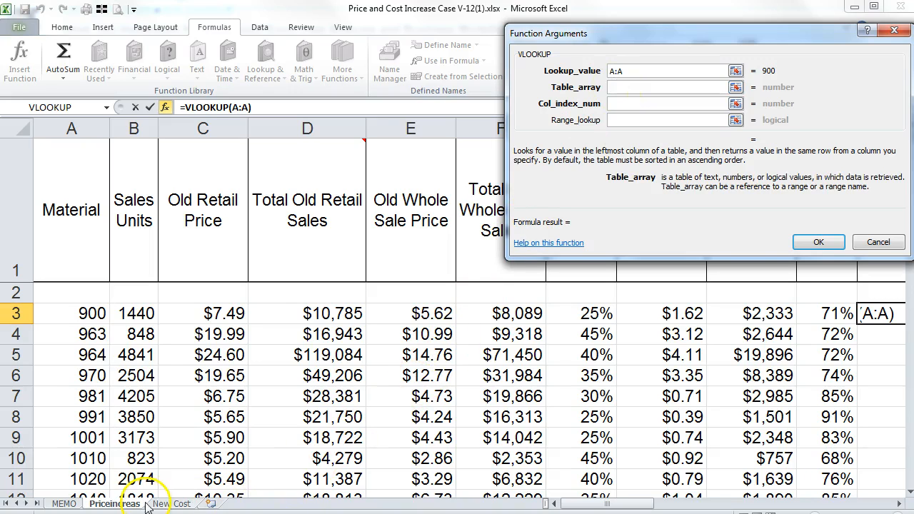
left_click(167, 504)
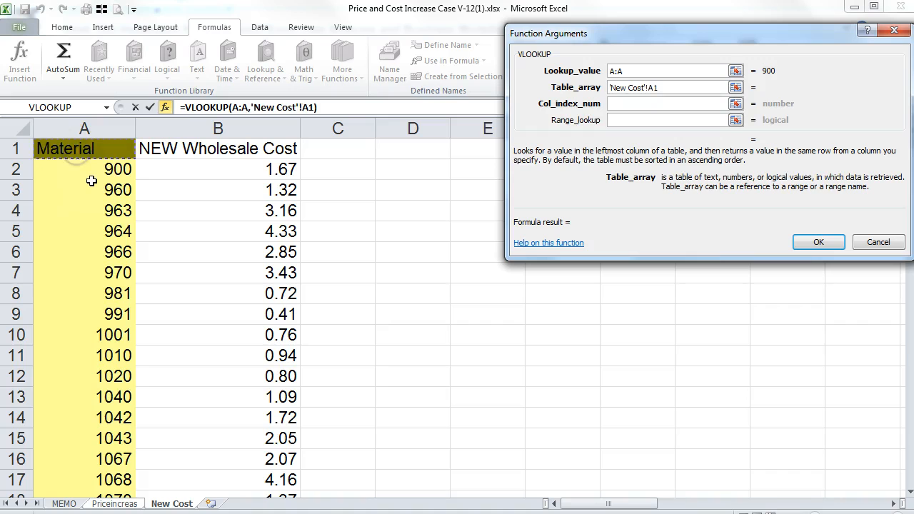
key("shift+Right")
key("ctrl+shift+Down")
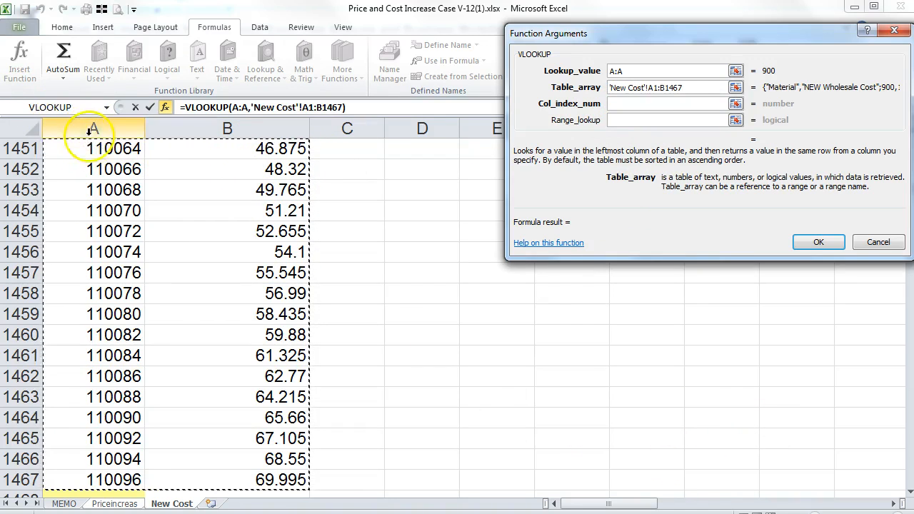
left_click(635, 105)
type("2")
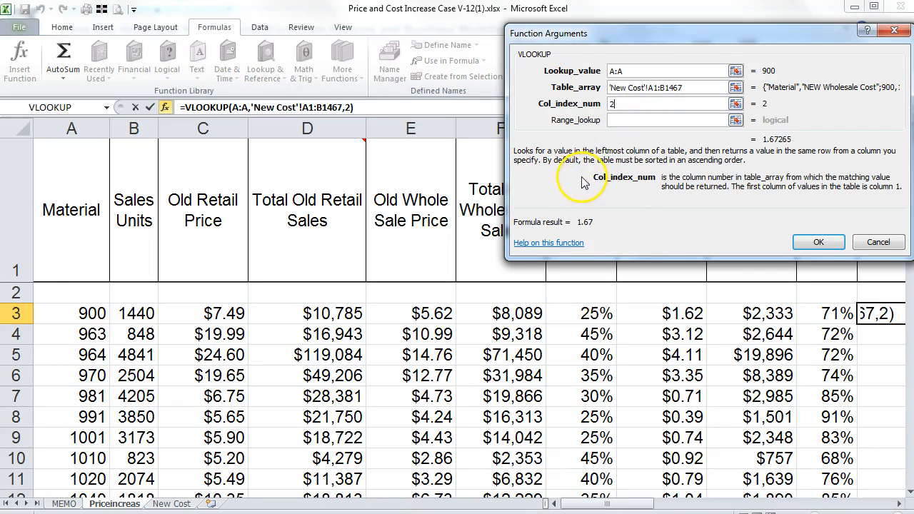
left_click(624, 120)
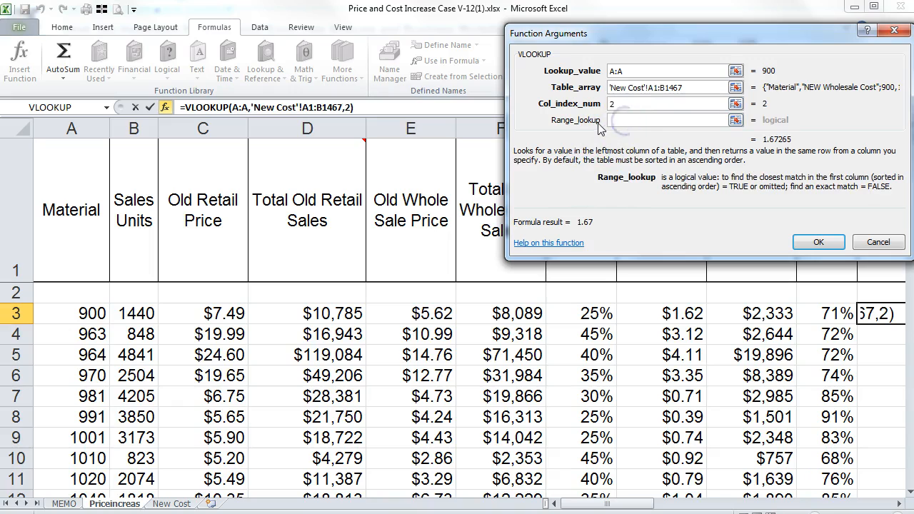
type("false")
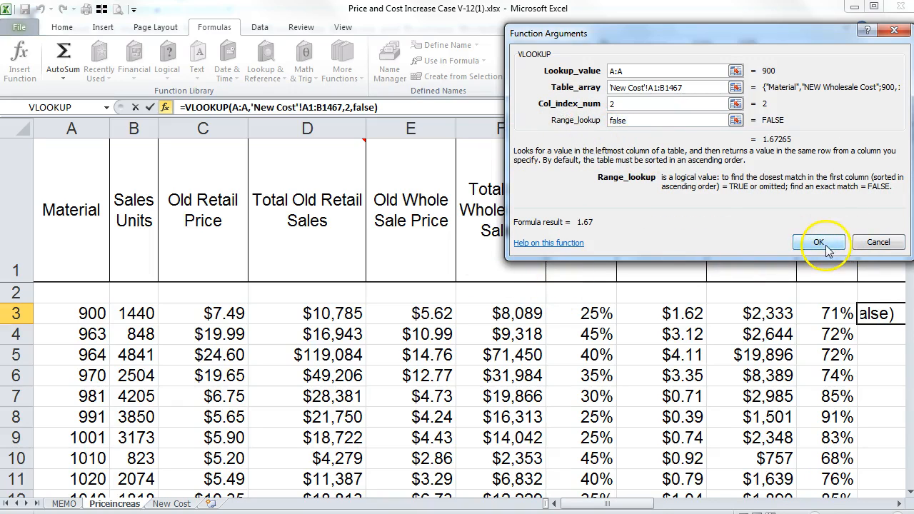
left_click(818, 243)
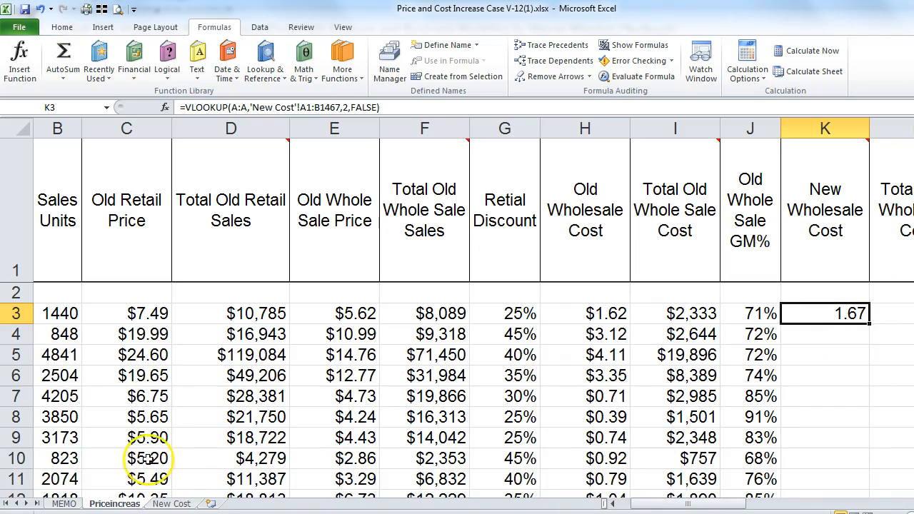
left_click(159, 504)
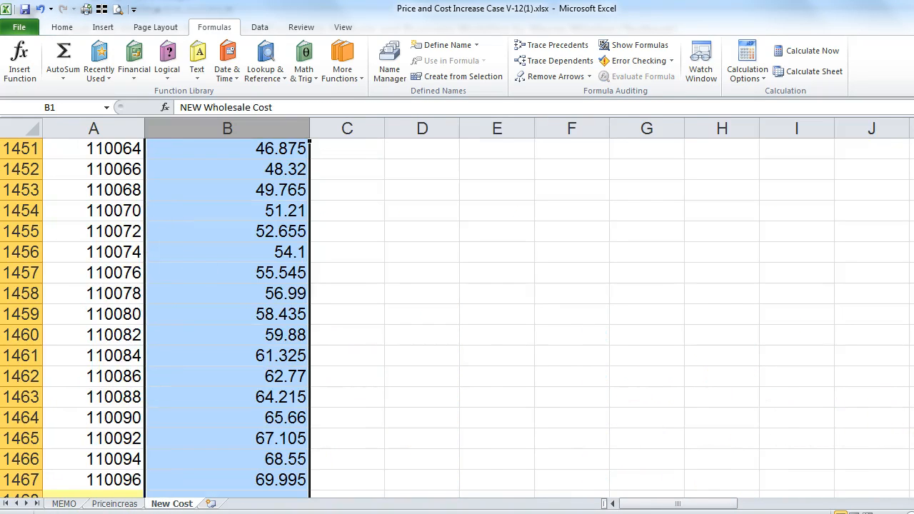
left_click_drag(913, 457, 913, 135)
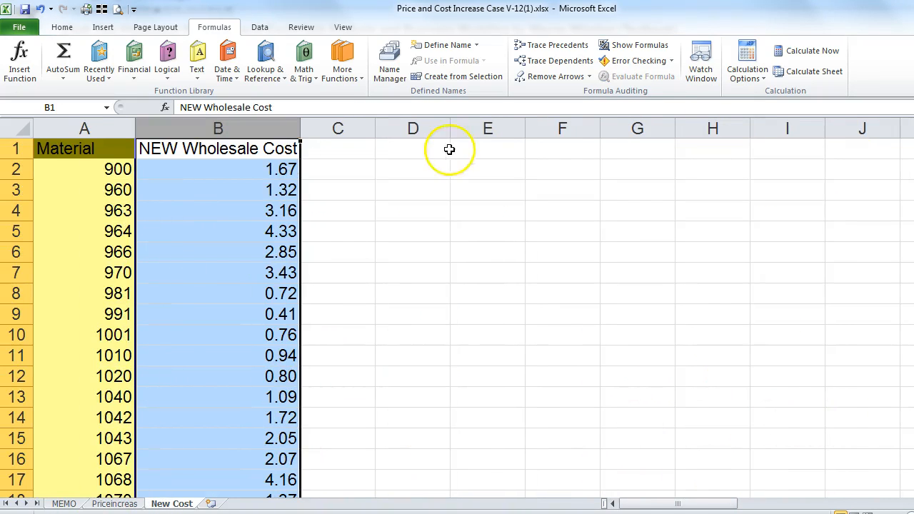
left_click(247, 171)
left_click(107, 194)
left_click(107, 213)
left_click(110, 231)
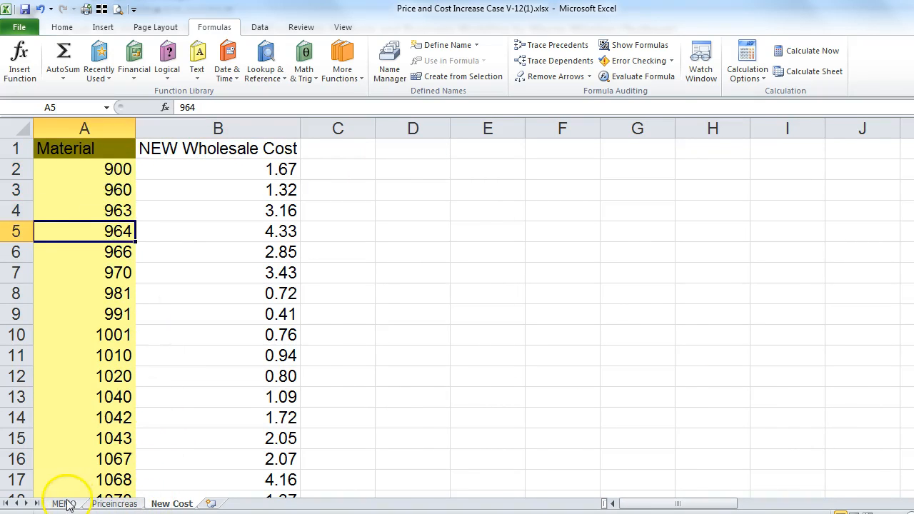
left_click(113, 504)
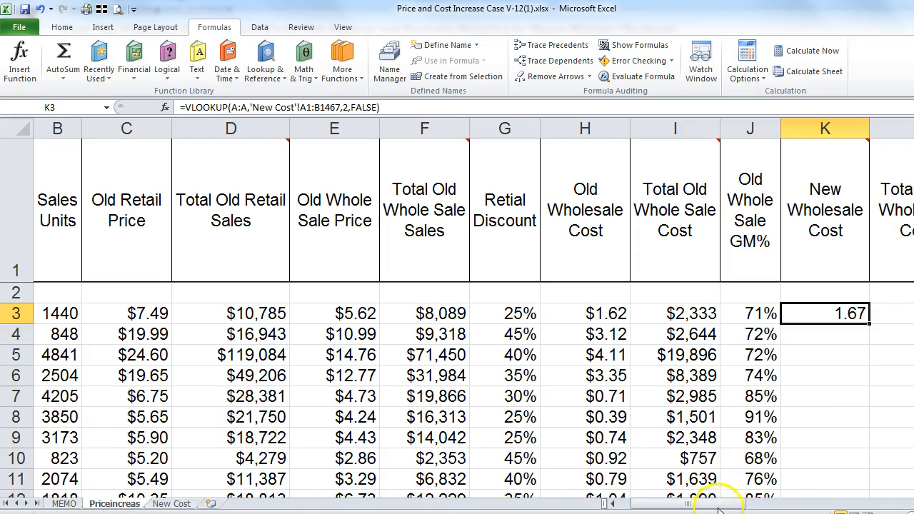
left_click_drag(718, 508, 704, 508)
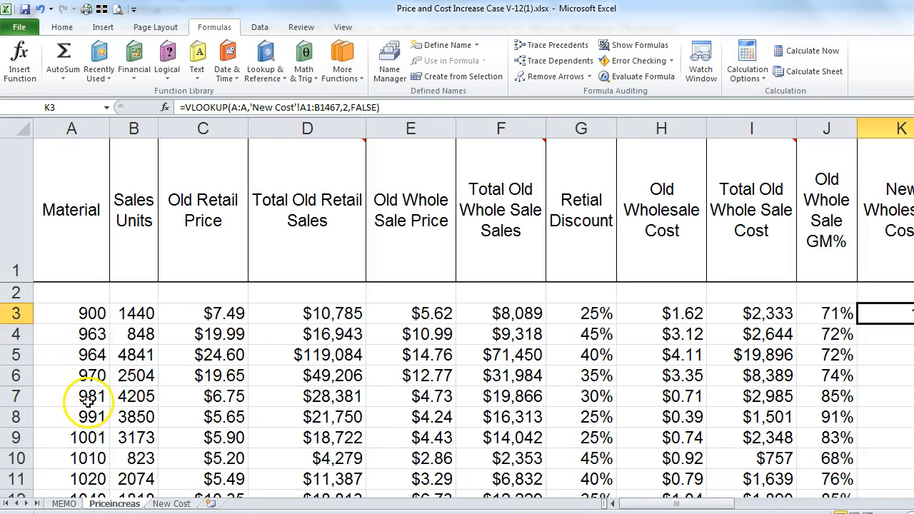
left_click(171, 503)
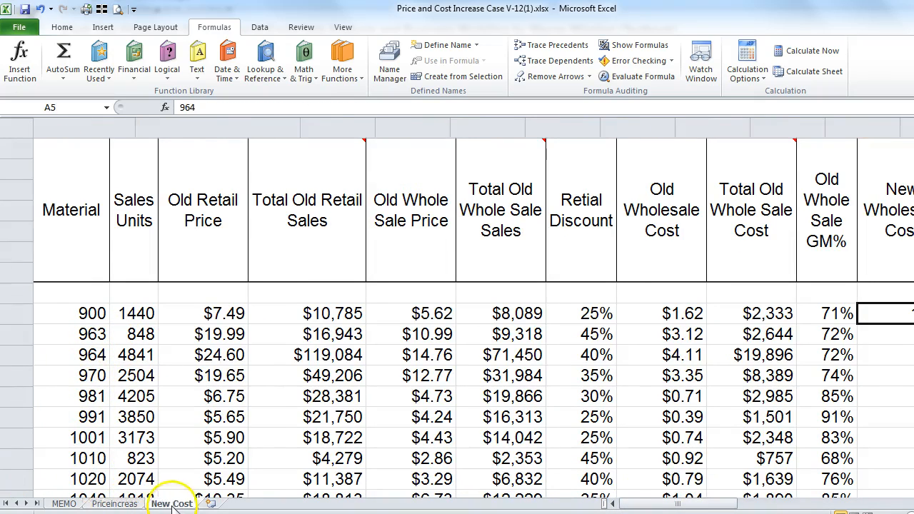
left_click(107, 252)
left_click(116, 275)
left_click(268, 259)
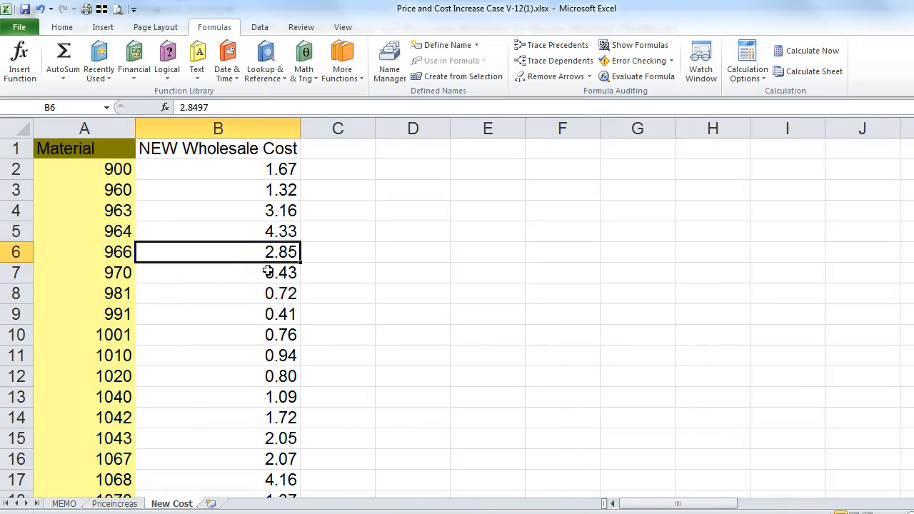
left_click(114, 504)
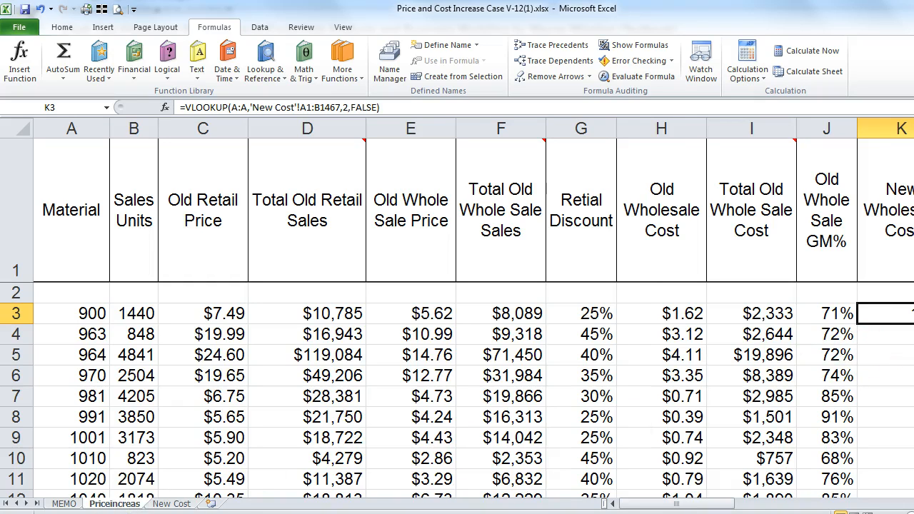
Step: Fill the lookup down column K and compare results against the New Cost sheet
double_click(913, 324)
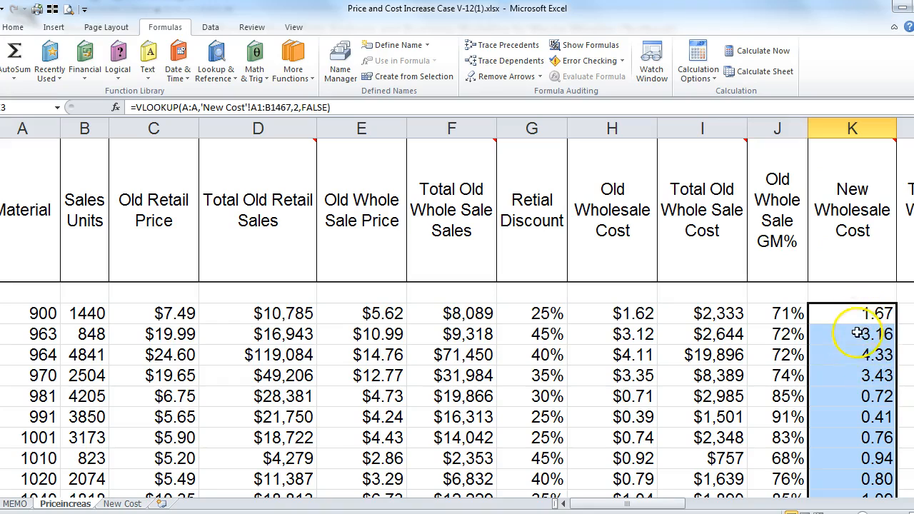
left_click(865, 392)
left_click(854, 376)
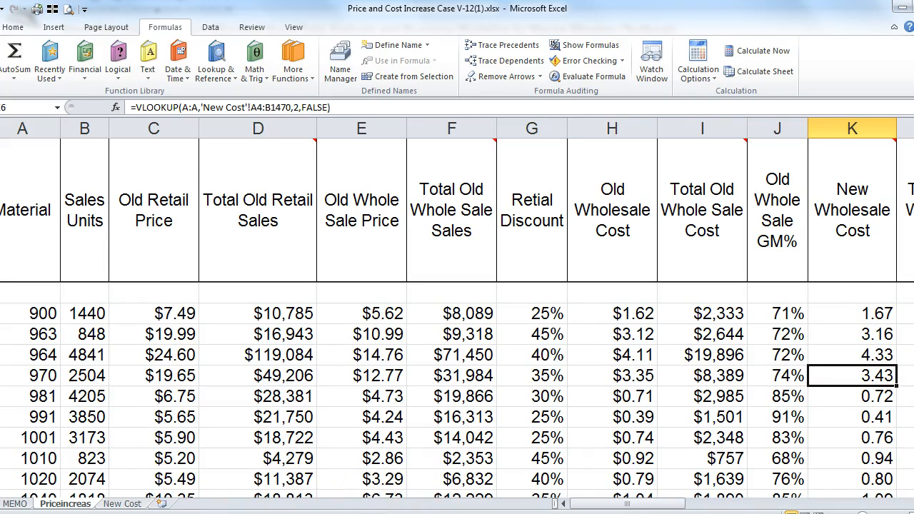
left_click(116, 504)
left_click(200, 230)
left_click(205, 208)
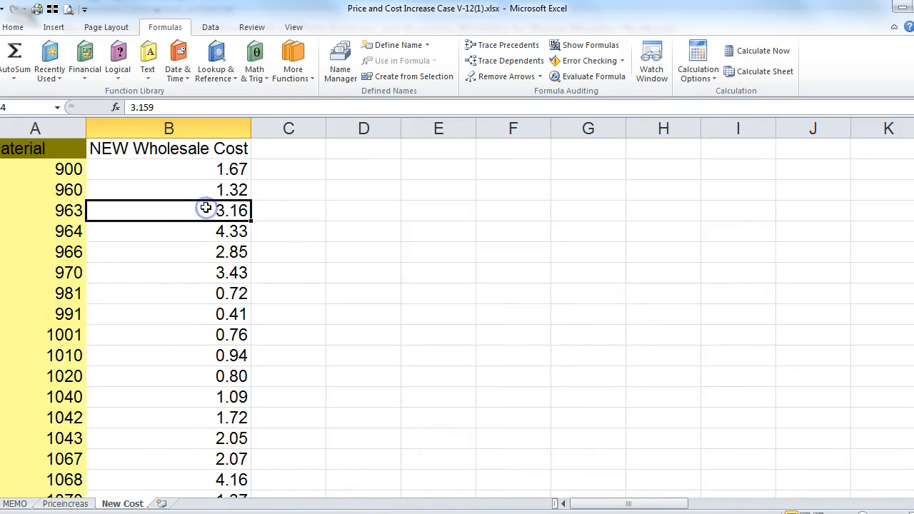
left_click(204, 248)
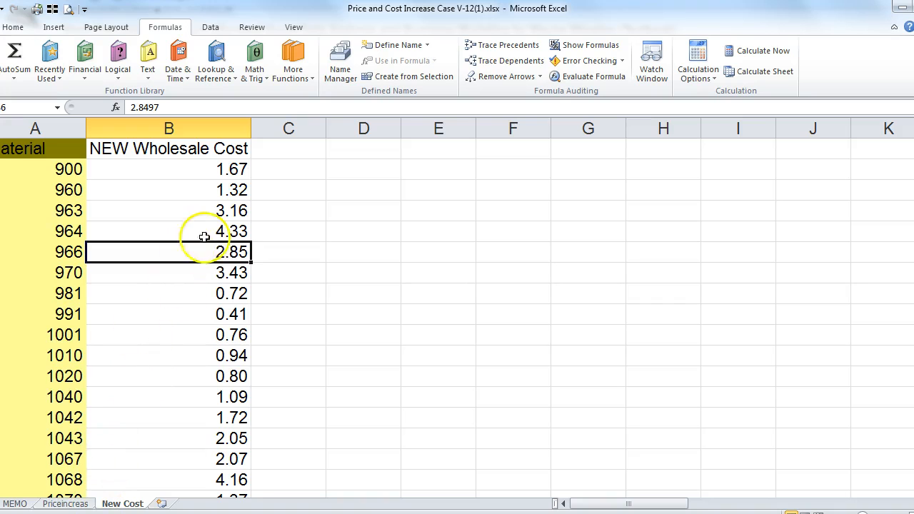
left_click(210, 280)
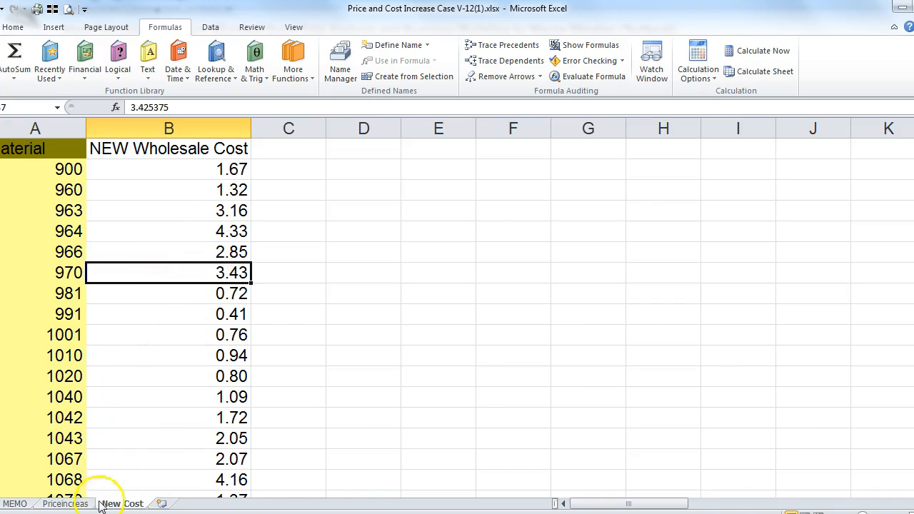
Step: Recheck the column K lookups for materials 963, 964 and 970 against the cost table
left_click(75, 504)
left_click(846, 334)
left_click(853, 355)
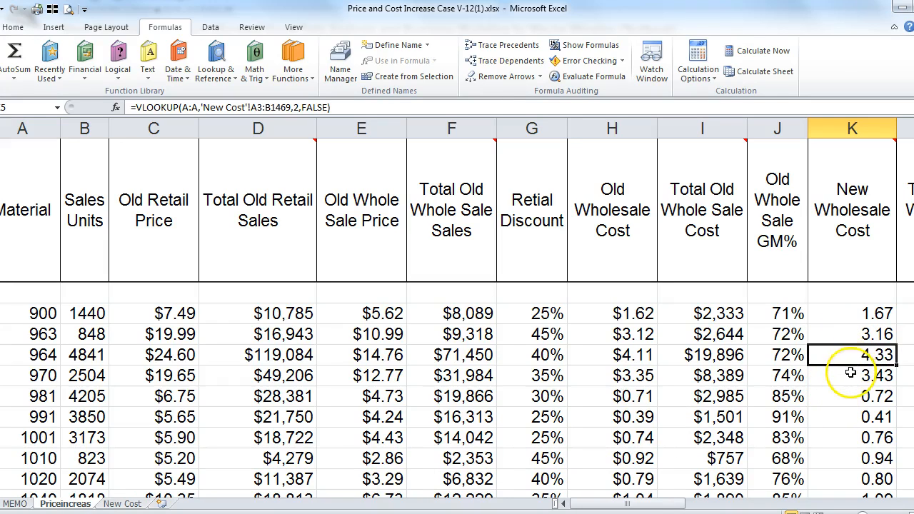
left_click(850, 372)
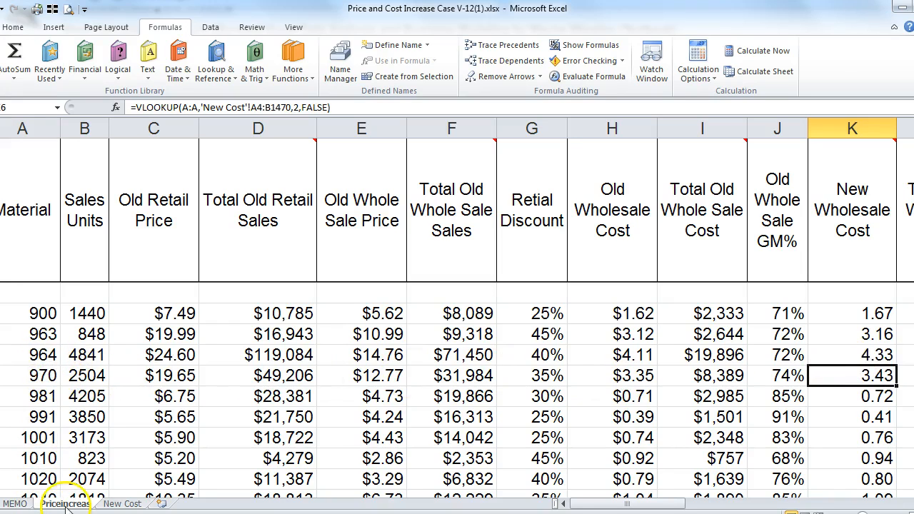
left_click(122, 503)
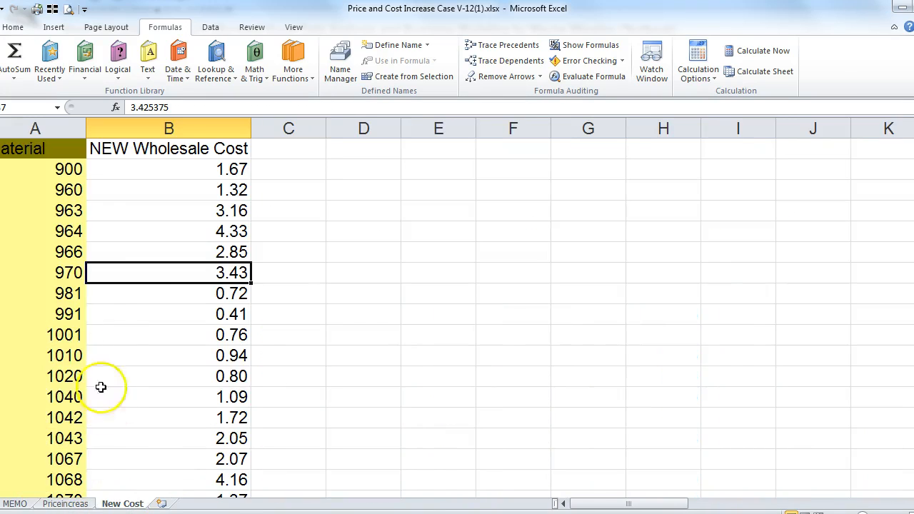
left_click(214, 234)
left_click(215, 251)
left_click(71, 504)
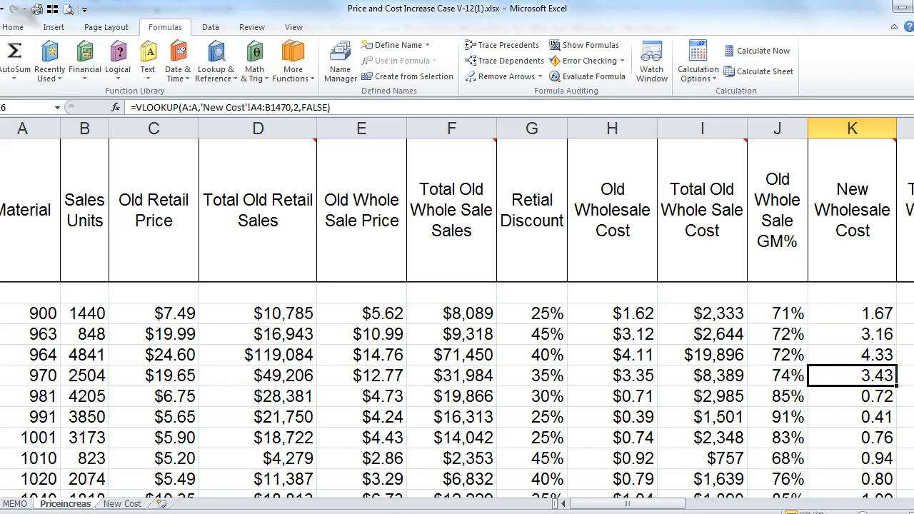
left_click(872, 312)
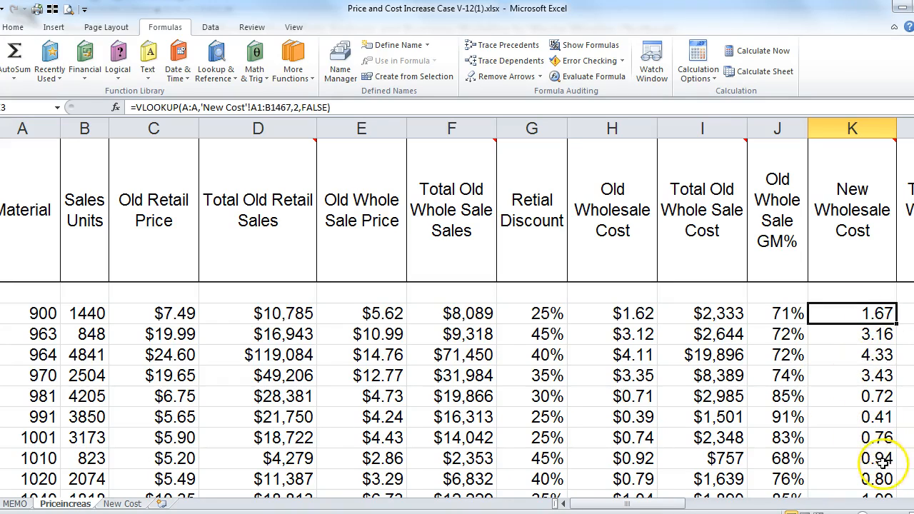
left_click_drag(912, 314, 913, 314)
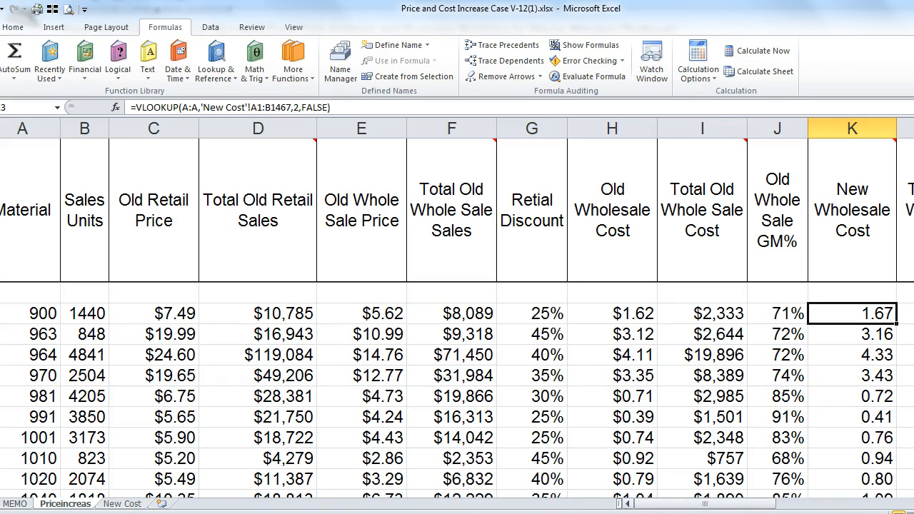
Step: Enter =+B3*K3 in L3 for Total New Wholesale Cost
scroll(790, 250, "right", 2)
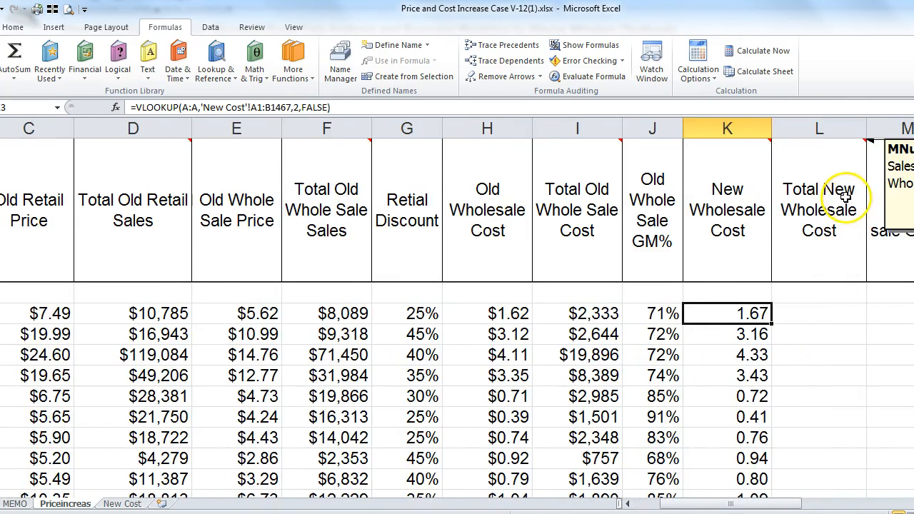
scroll(632, 244, "right", 3)
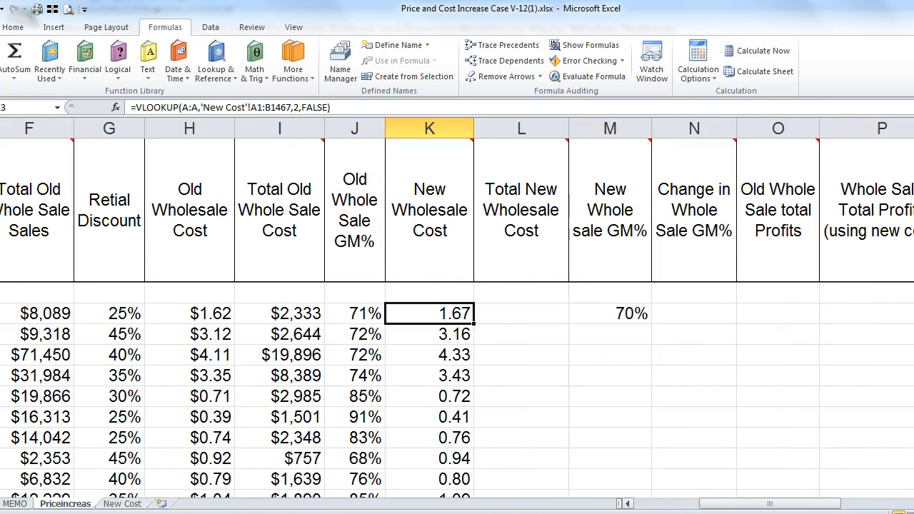
mouse_move(546, 191)
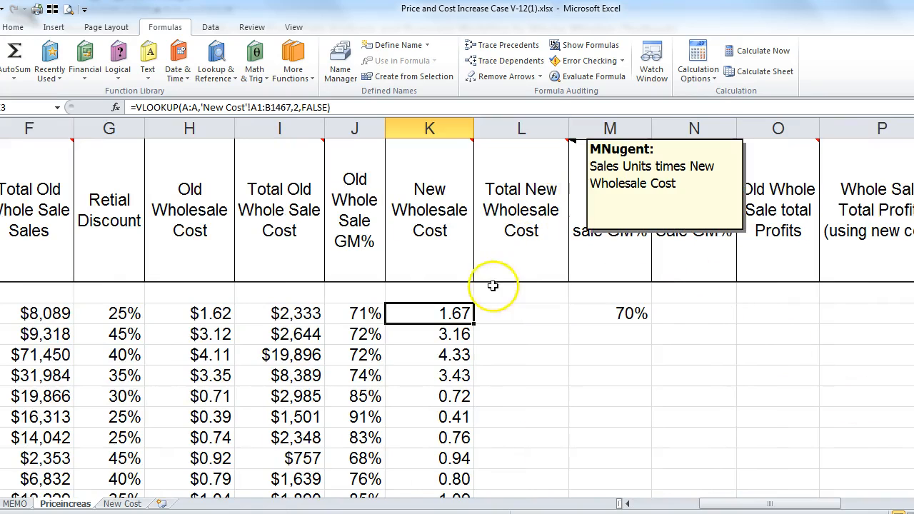
left_click(508, 313)
type("+")
key("Left")
key("Left")
key("Left")
key("Left")
key("Left")
key("Left")
key("Left")
key("Left")
key("Left")
key("Left")
key("Left")
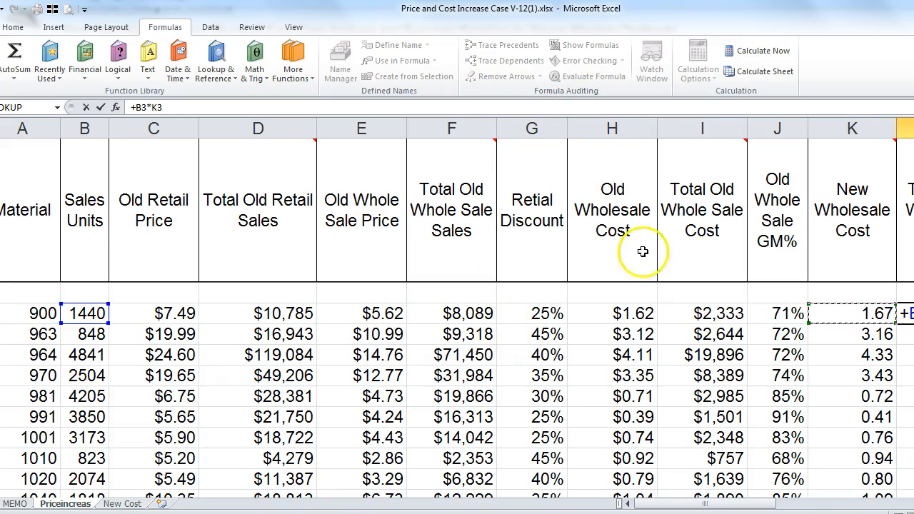
left_click(911, 504)
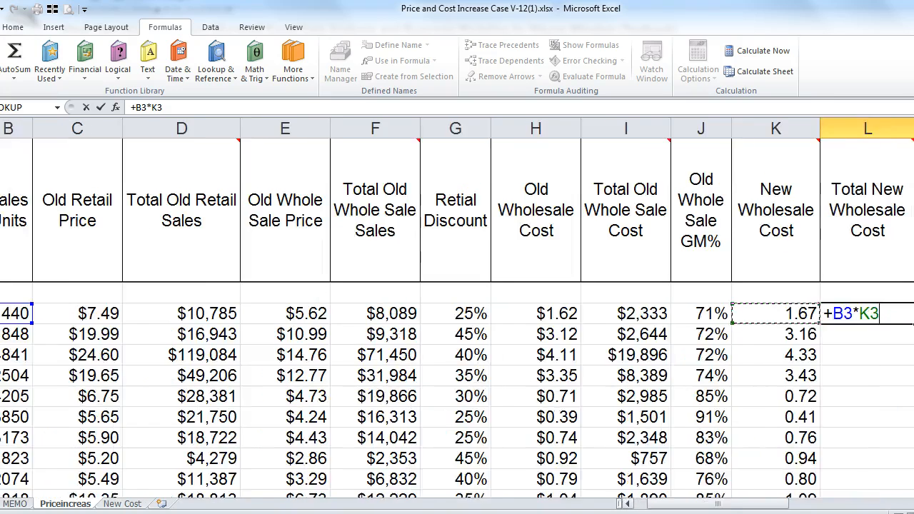
key("Return")
Step: Fill the L3 formula down column L and review the results
key("Up")
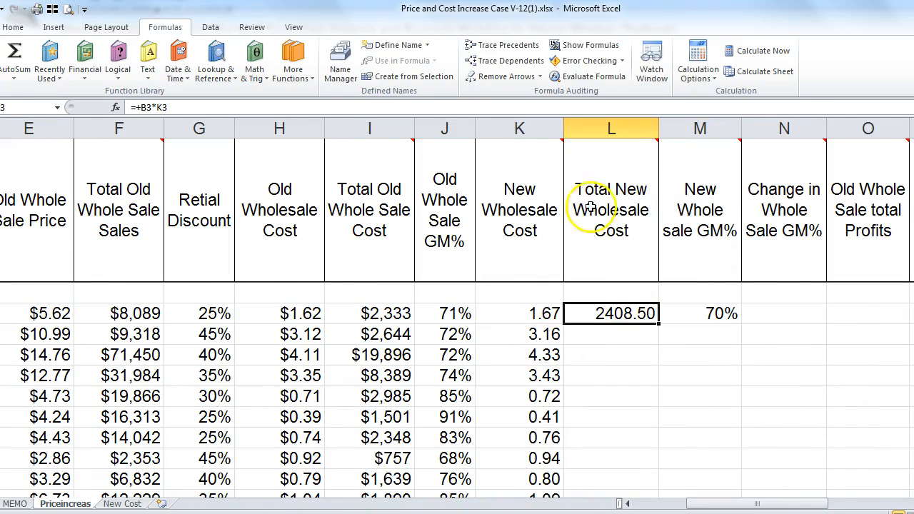
mouse_move(621, 231)
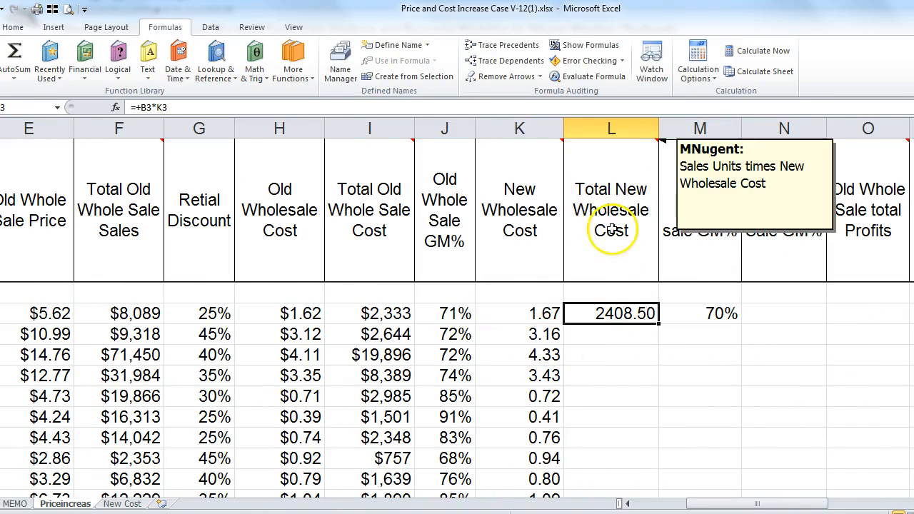
double_click(658, 325)
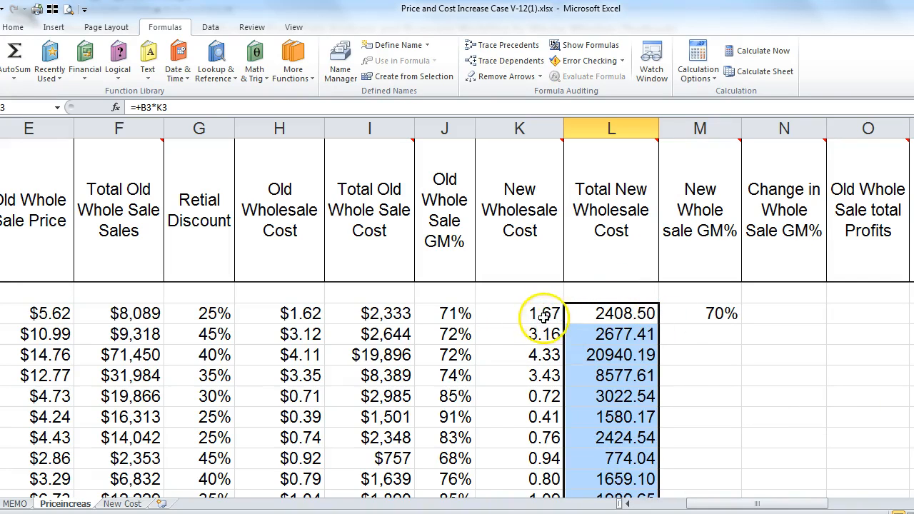
left_click(278, 314)
left_click(532, 314)
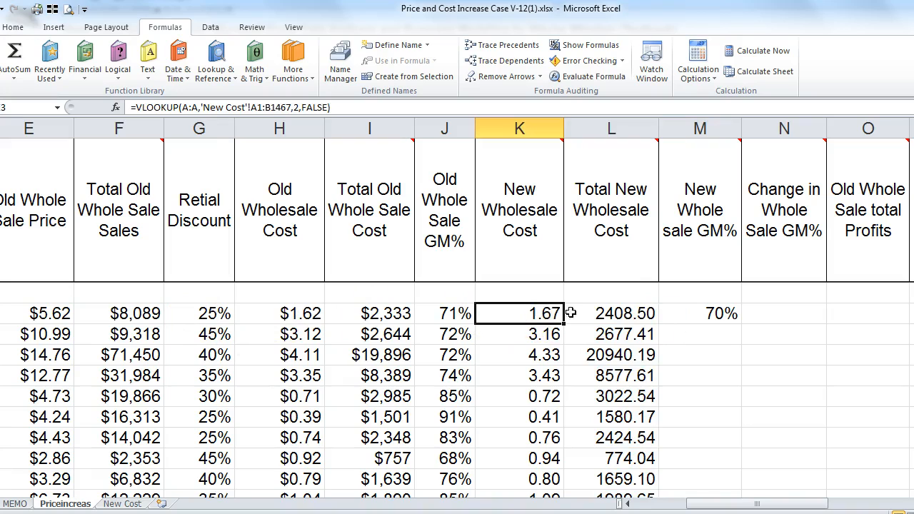
left_click(624, 314)
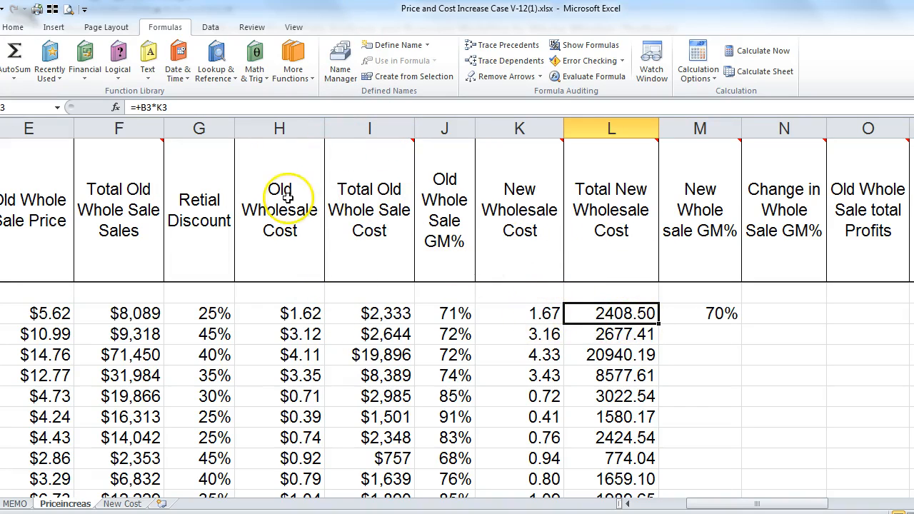
Step: Copy the dollar formatting of columns H:I onto columns K and L
left_click_drag(288, 116, 367, 132)
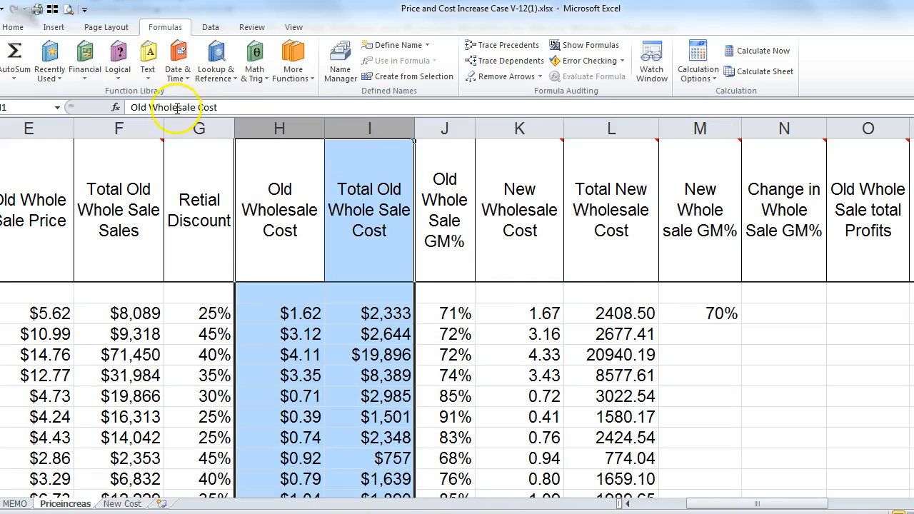
left_click(13, 28)
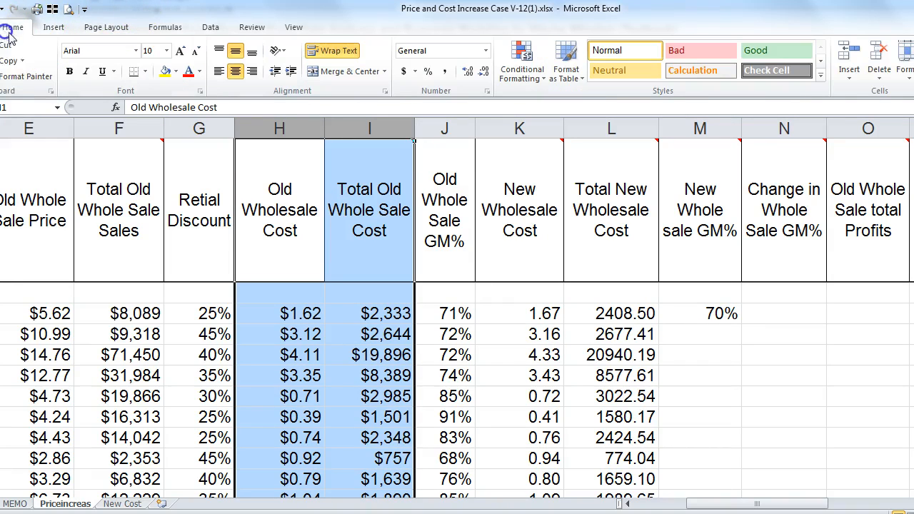
left_click(25, 76)
left_click_drag(524, 129, 595, 127)
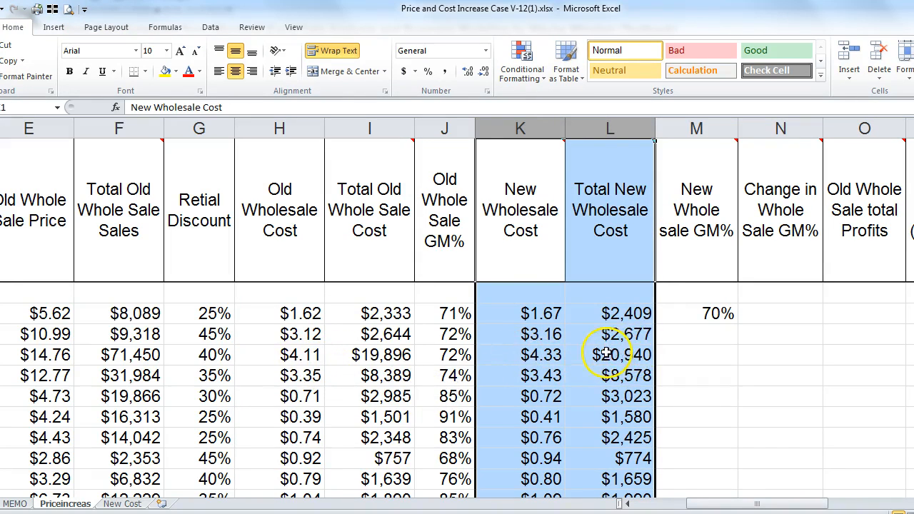
Step: Inspect the New Whole sale GM% formula =+(E3-K3)/E3 in M3
left_click(685, 314)
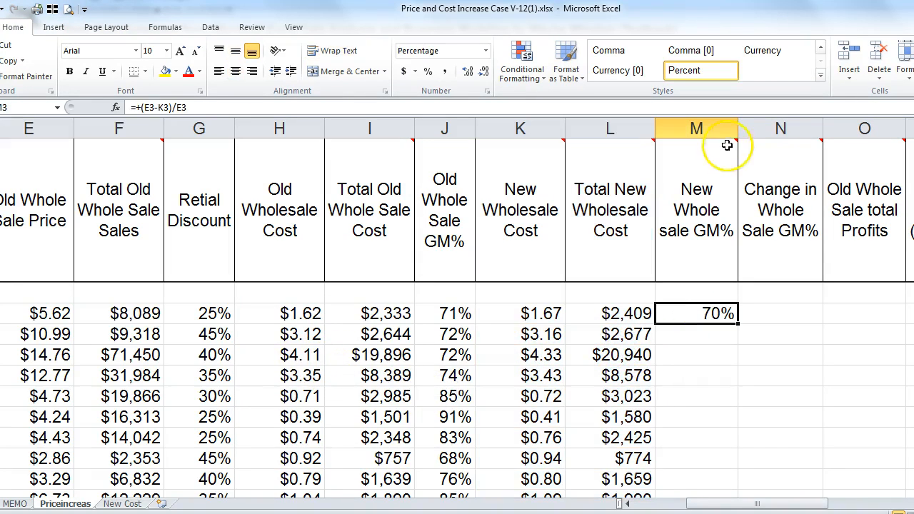
left_click(694, 225)
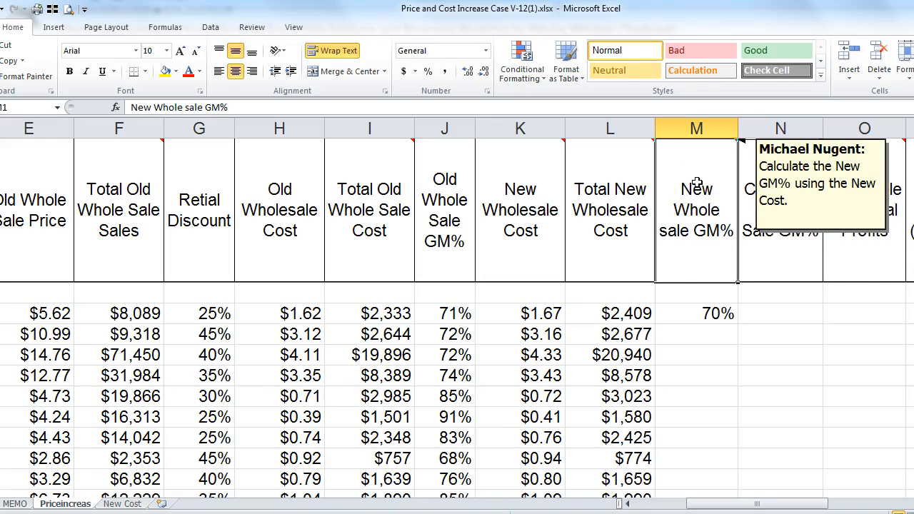
left_click(691, 314)
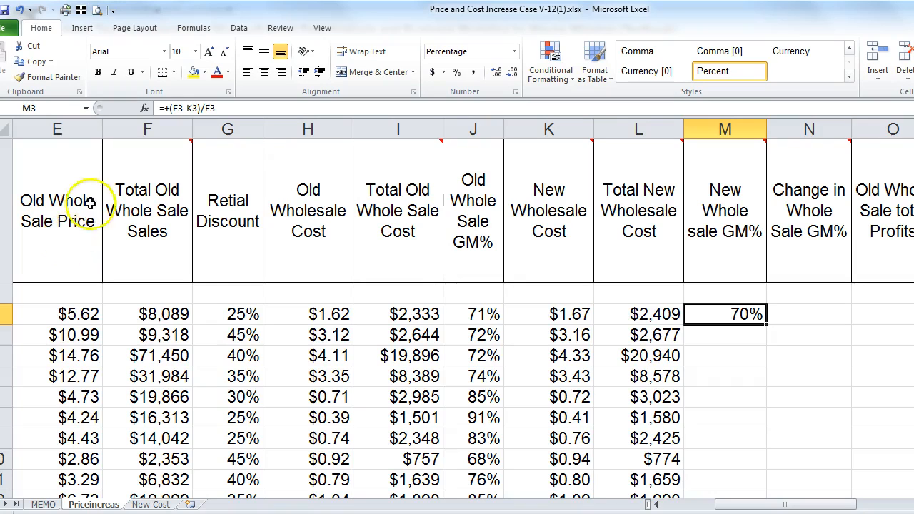
Step: Fill the =(E3-K3)/E3 margin formula down column M and compare it with the cost values
mouse_move(529, 190)
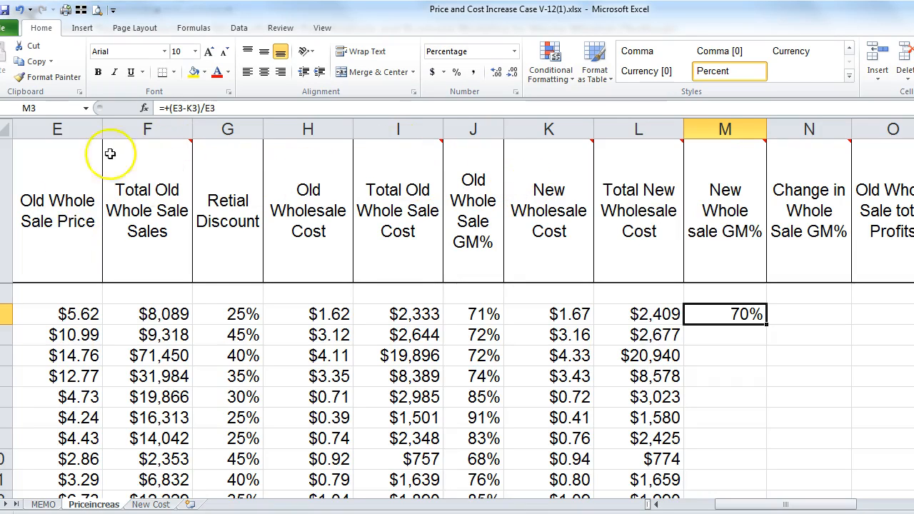
double_click(766, 322)
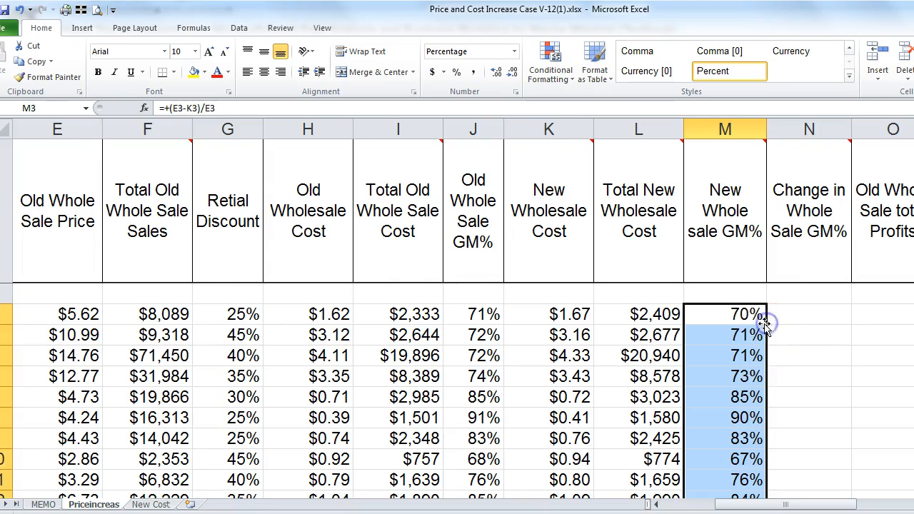
left_click(467, 312)
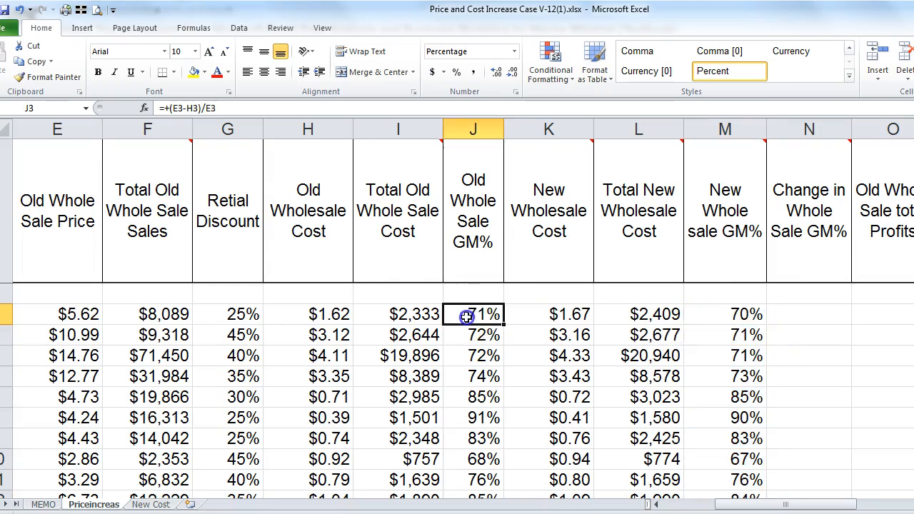
left_click(747, 319)
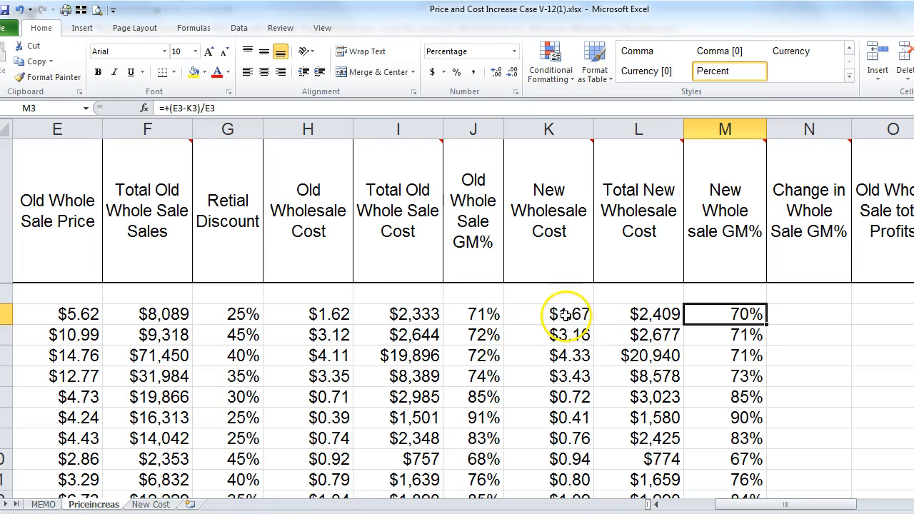
left_click(332, 314)
left_click(534, 314)
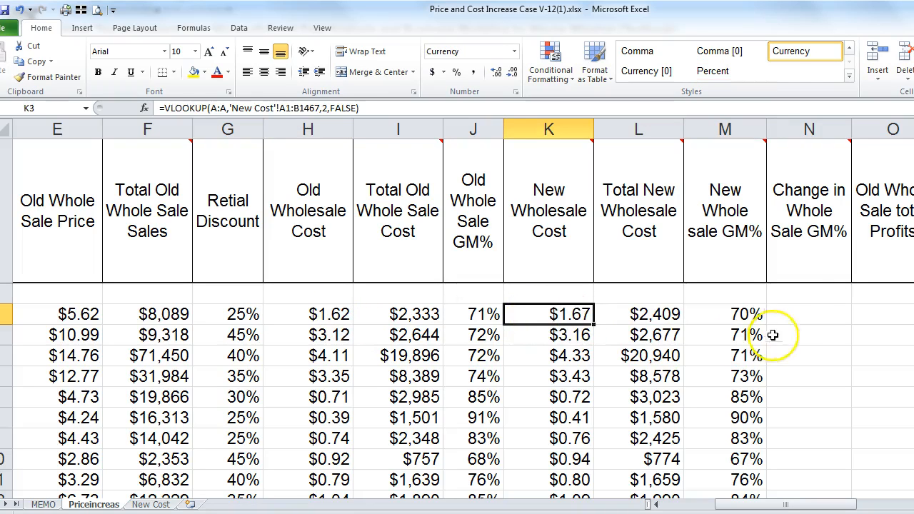
left_click(743, 315)
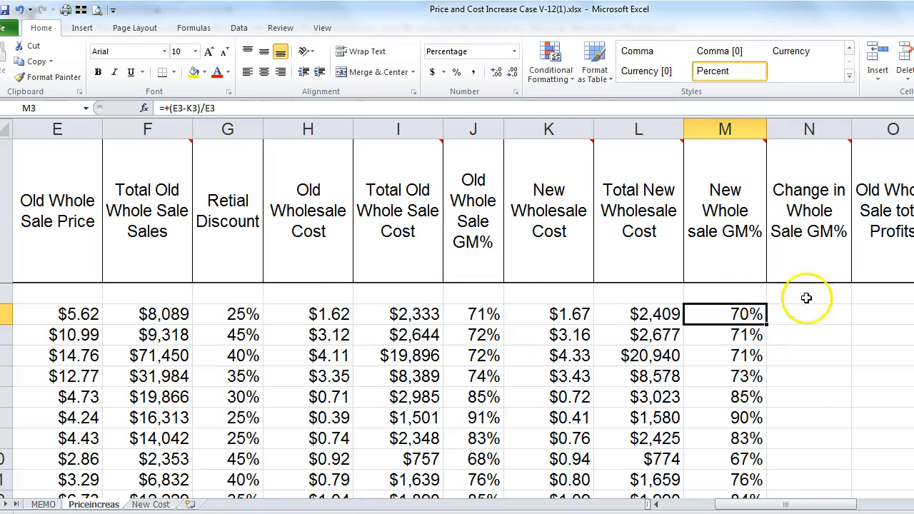
mouse_move(807, 202)
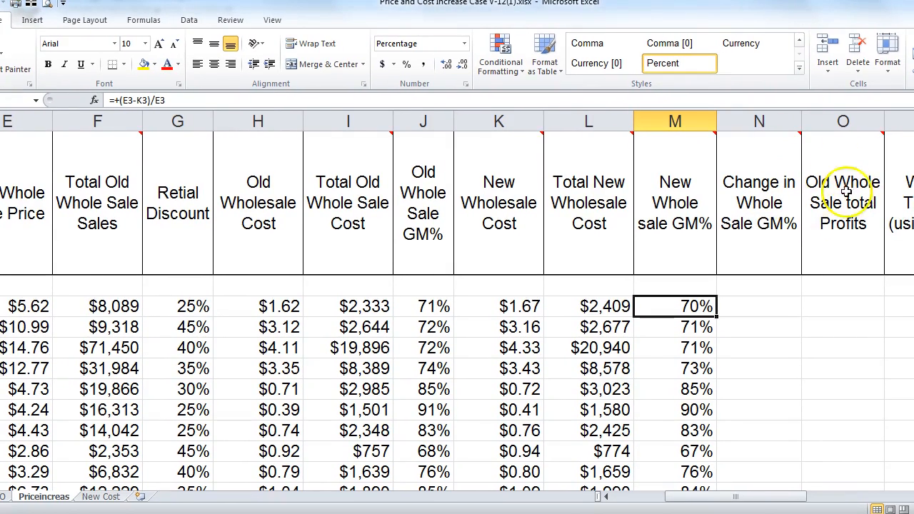
mouse_move(887, 166)
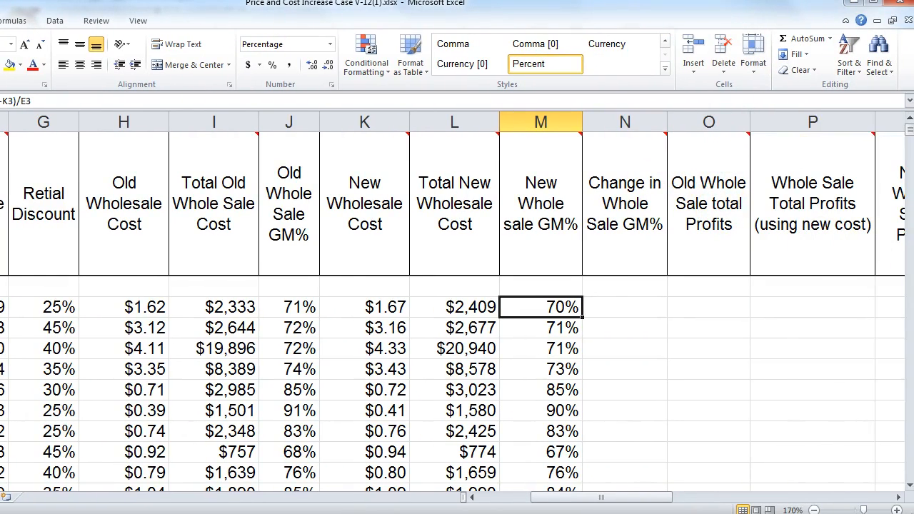
left_click_drag(912, 215, 913, 214)
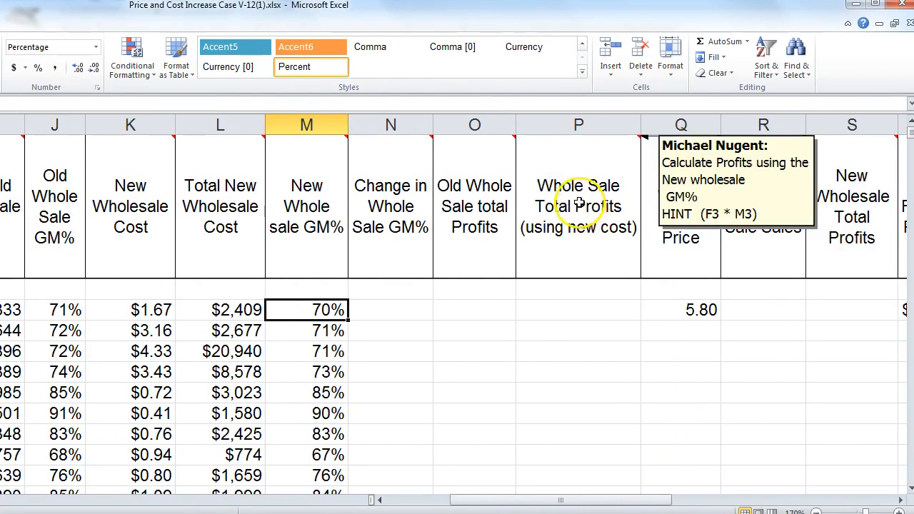
mouse_move(533, 184)
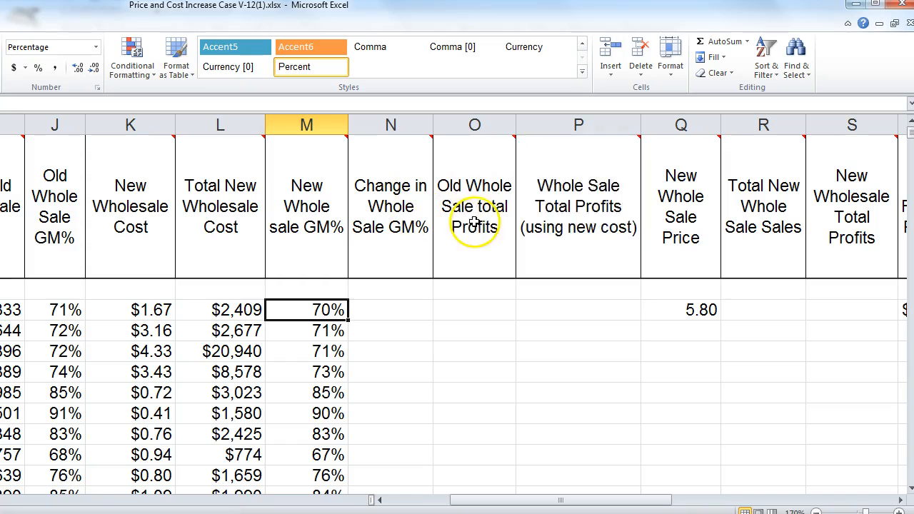
Step: Enter the old-minus-new margin formula in N3 and fill it down column N
left_click(405, 303)
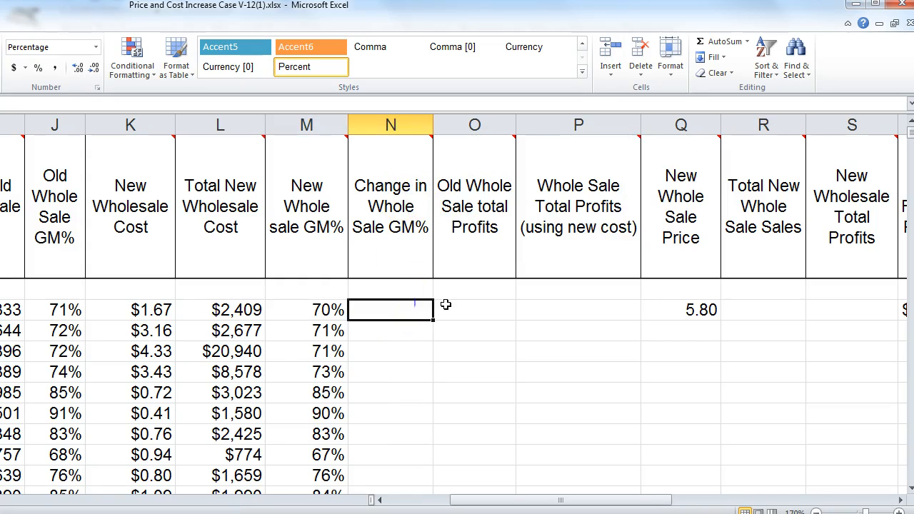
type("+")
key("Left")
key("Left")
key("Left")
key("Left")
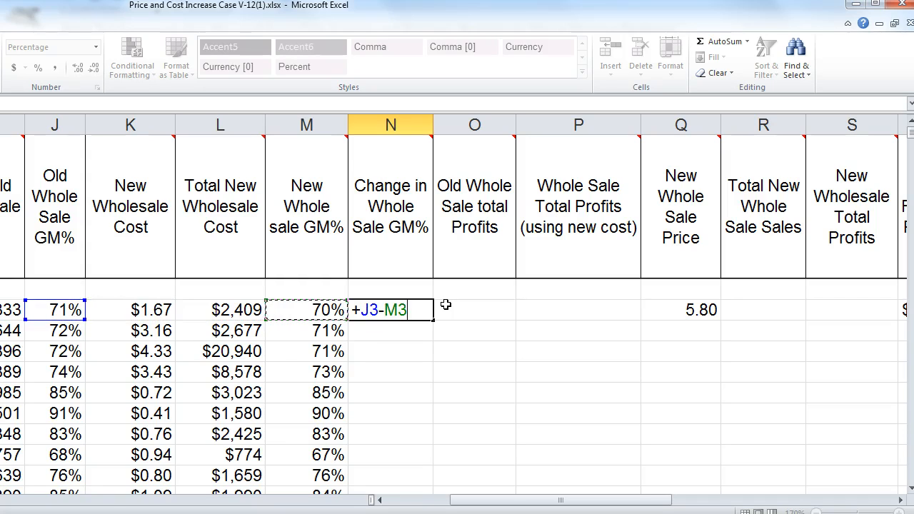
key("Return")
left_click(425, 309)
left_click(437, 323)
left_click(418, 312)
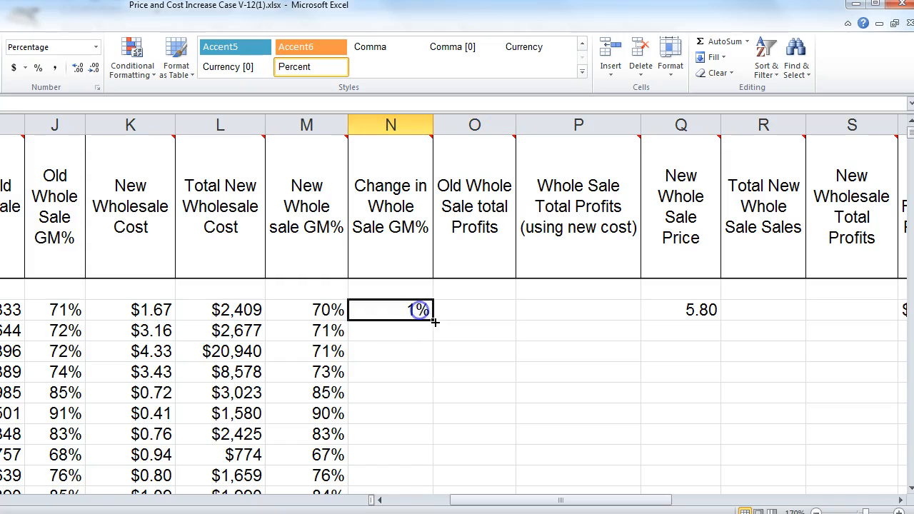
double_click(432, 319)
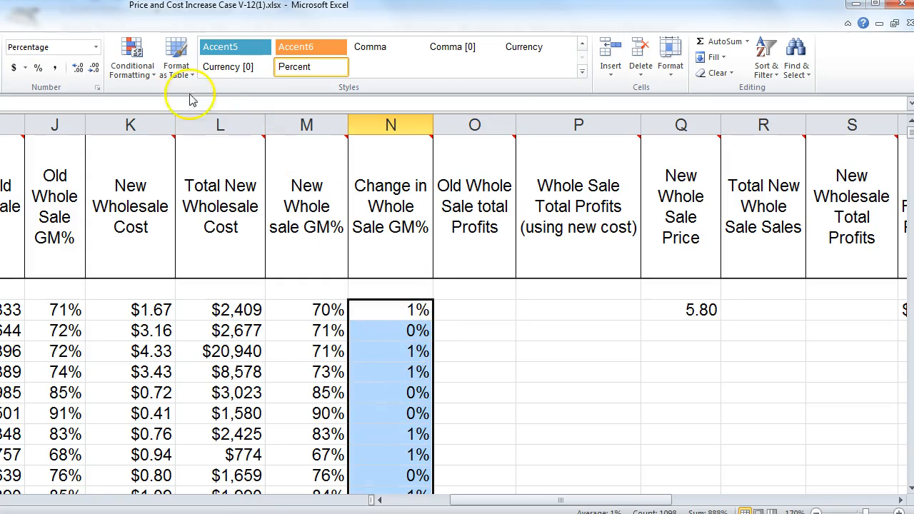
Step: Format column N as percentages with two decimal places, e.g. 0.94%
left_click(39, 69)
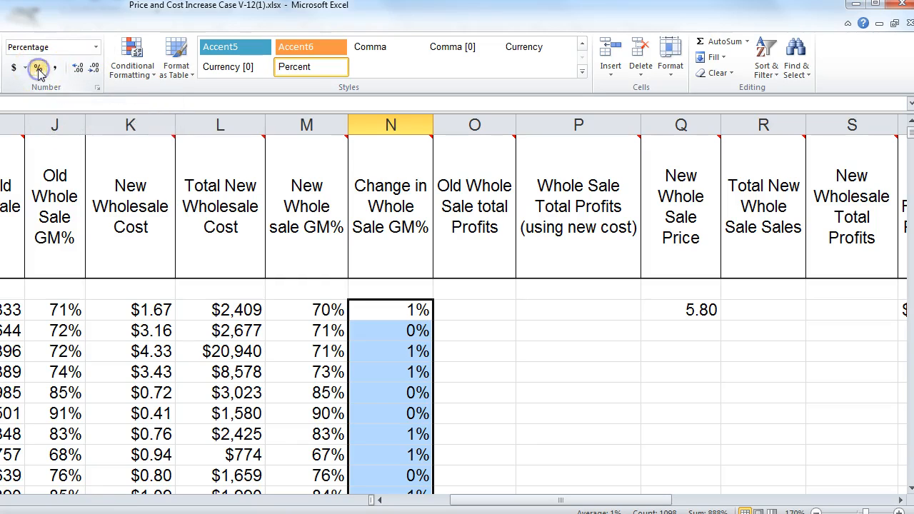
left_click(75, 68)
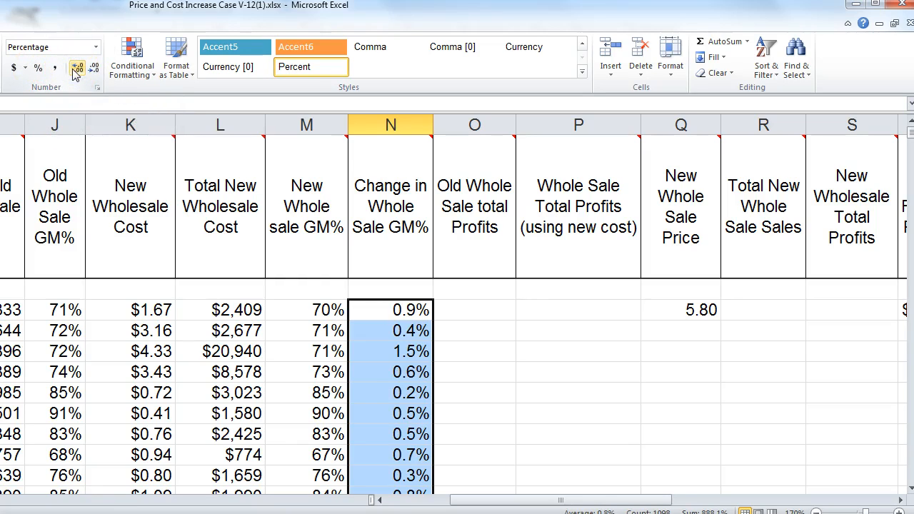
left_click(75, 69)
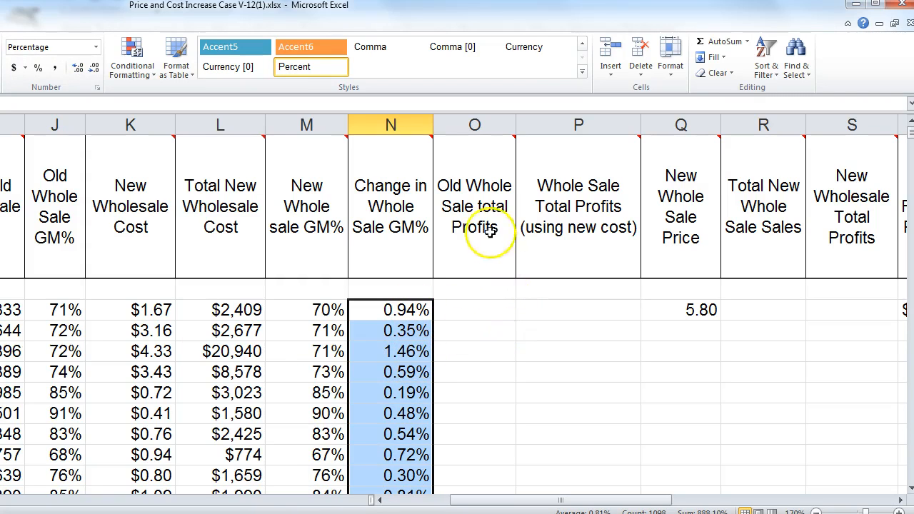
mouse_move(476, 207)
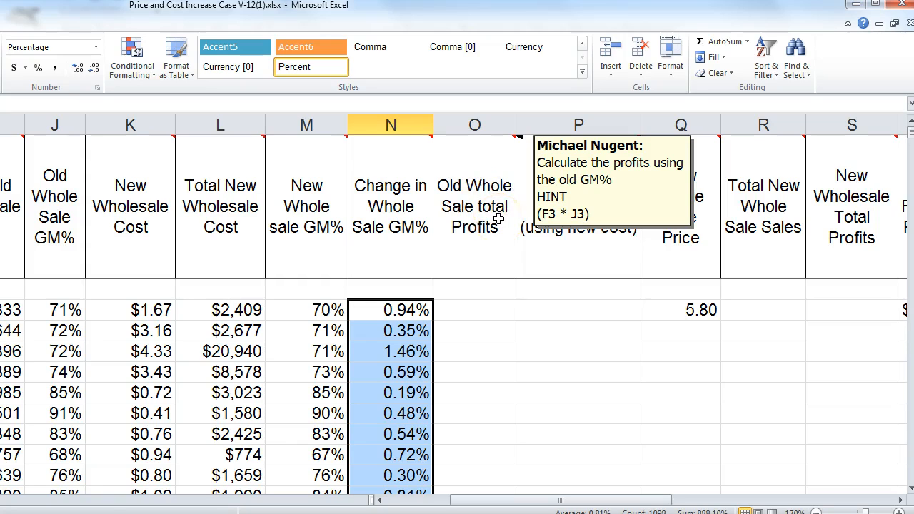
Step: Enter =+F3*J3 in O3 for old total profits, checking the F3 and J3 formulas
left_click(487, 309)
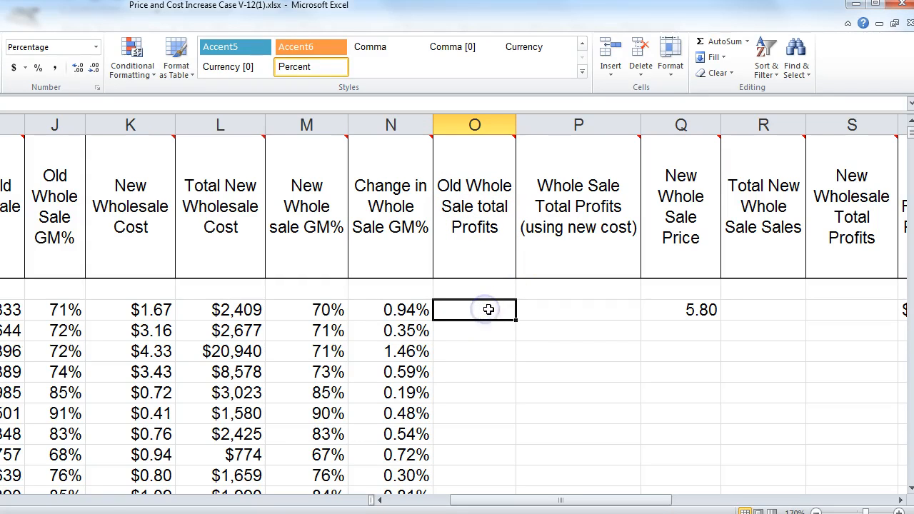
type("+")
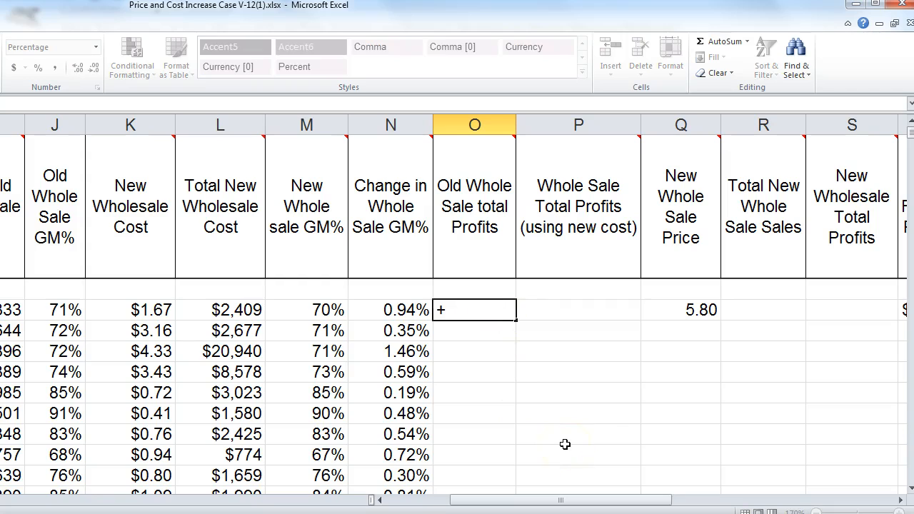
type("f3")
key("Return")
key("Up")
key("Left")
key("Left")
key("Left")
key("Left")
key("Left")
key("Left")
key("Left")
key("Left")
key("Left")
key("Left")
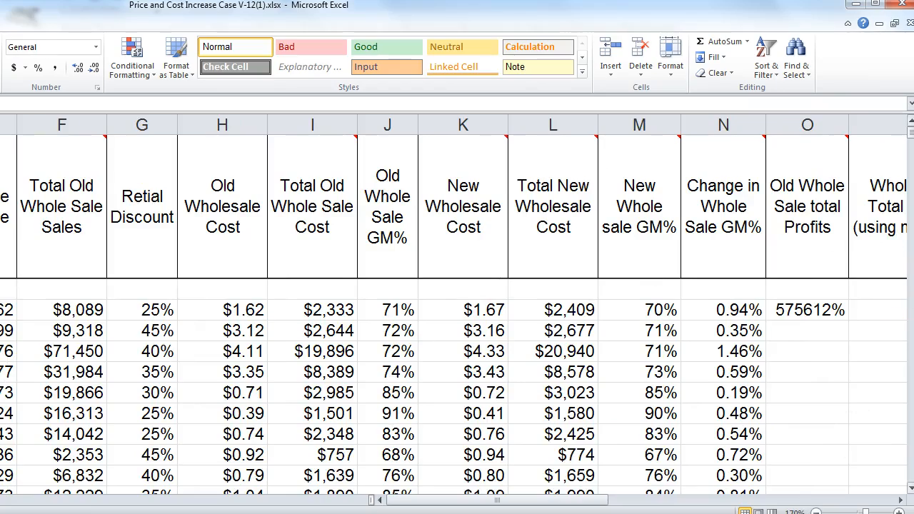
left_click_drag(913, 293, 769, 294)
left_click_drag(558, 25, 619, 22)
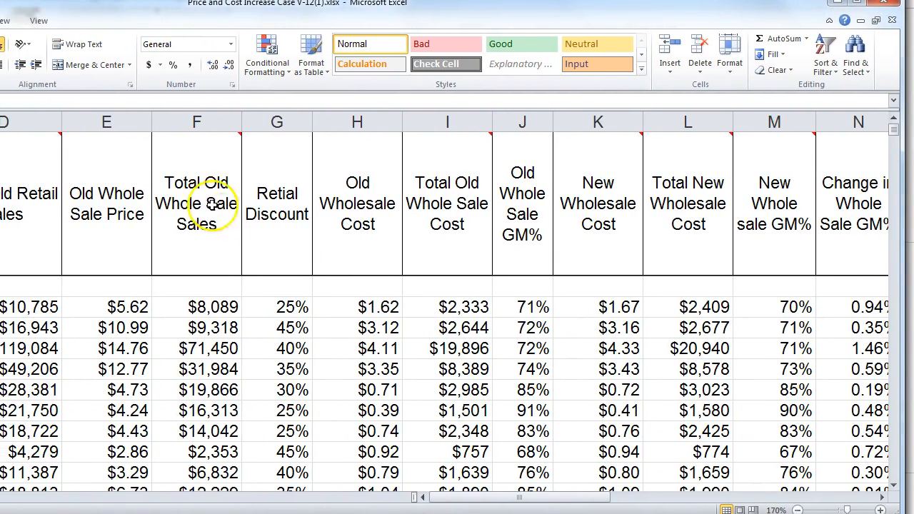
left_click(183, 307)
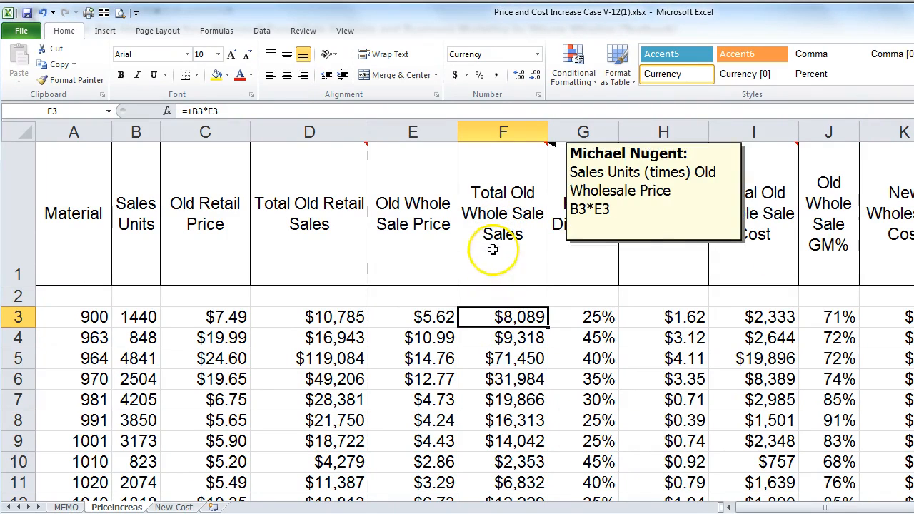
scroll(474, 317, "right", 2)
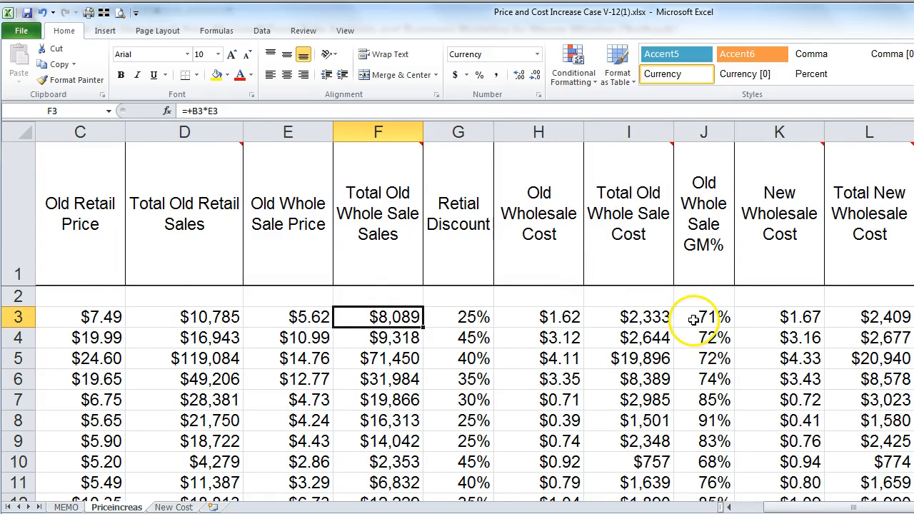
left_click(694, 319)
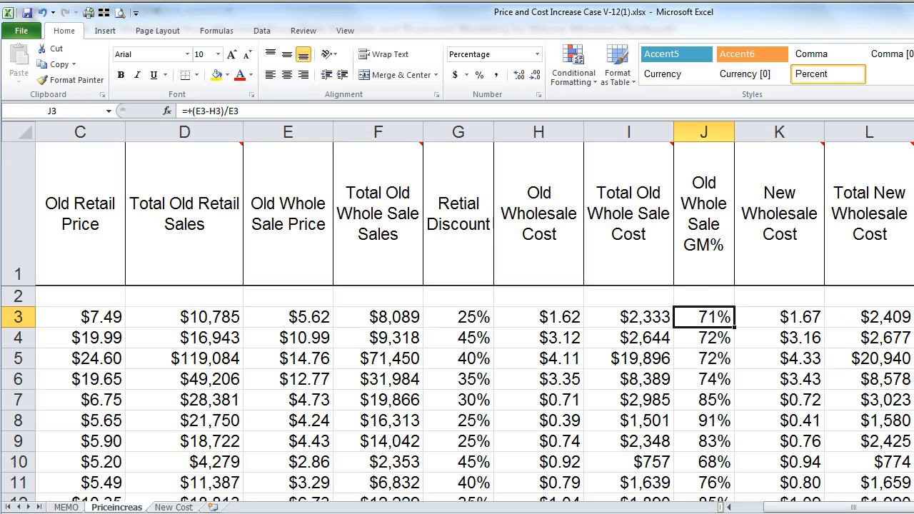
left_click(913, 317)
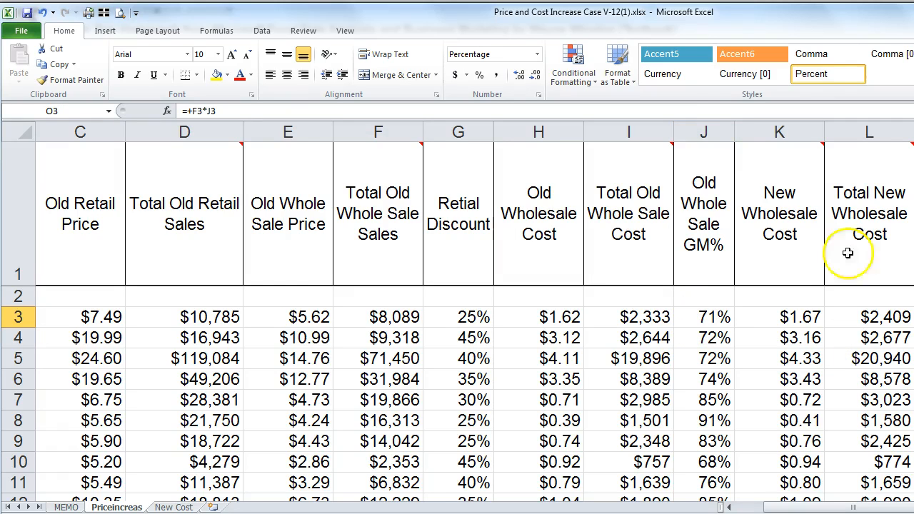
scroll(474, 311, "right", 6)
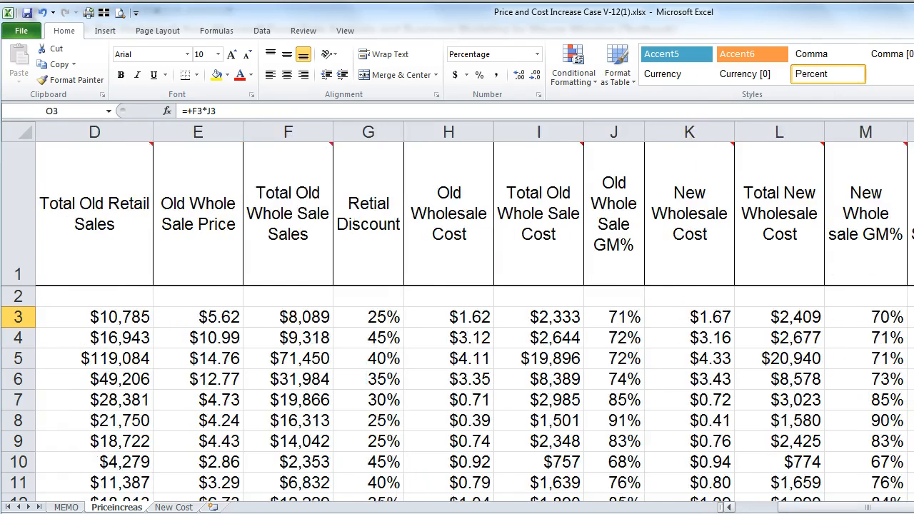
Step: Copy L3's currency format onto O3 with Format Painter so it shows $5,756
mouse_move(584, 209)
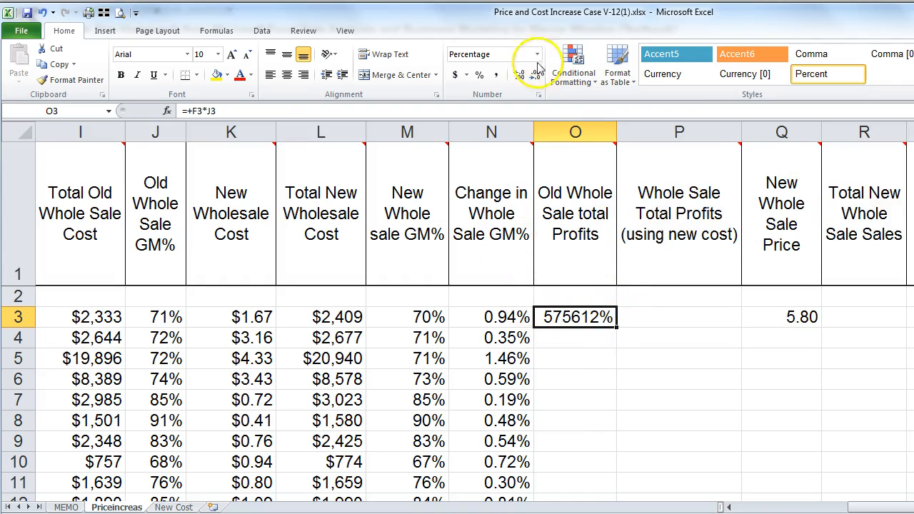
left_click(312, 316)
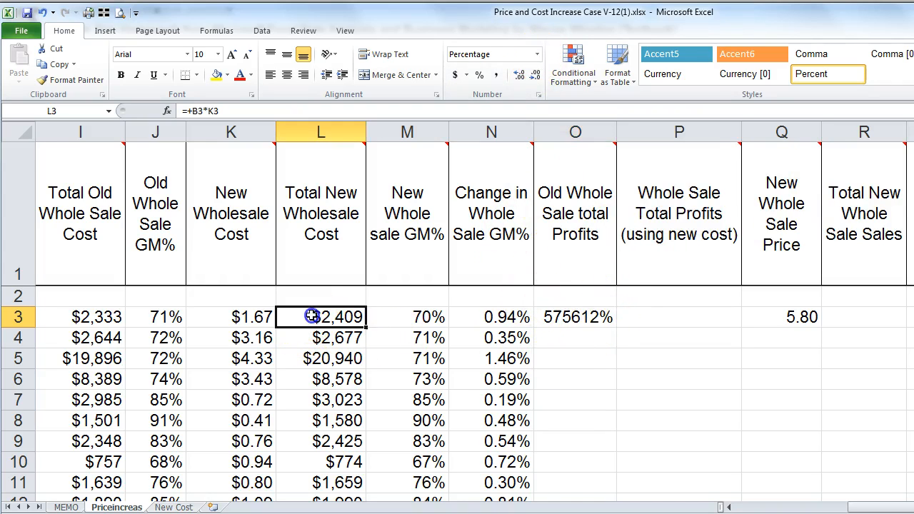
left_click(75, 79)
left_click(550, 316)
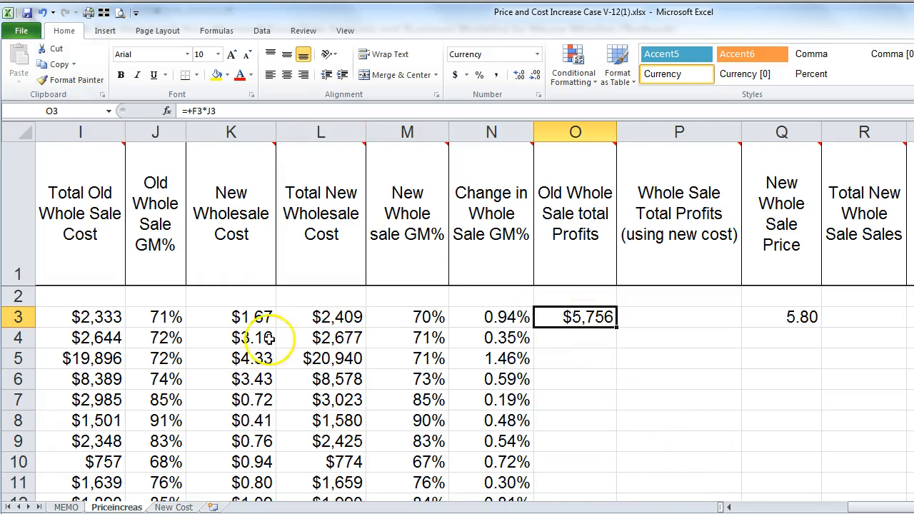
left_click(728, 506)
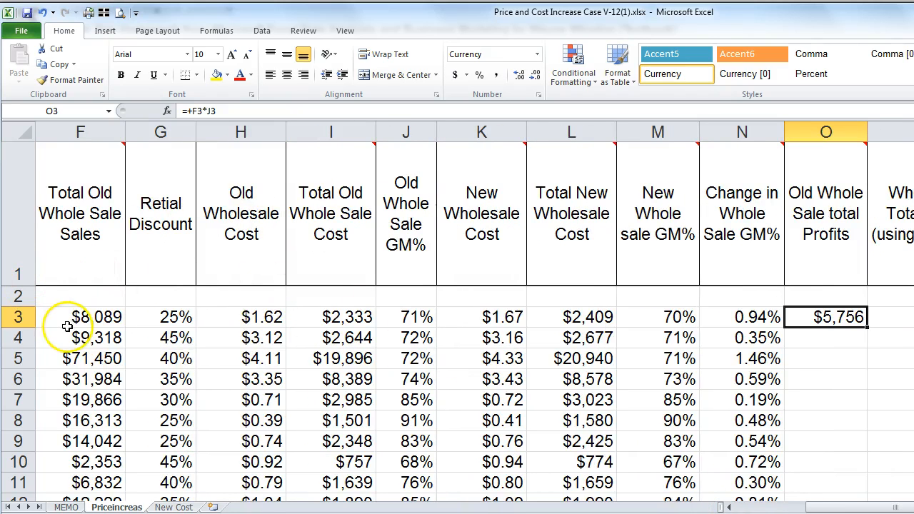
left_click(112, 321)
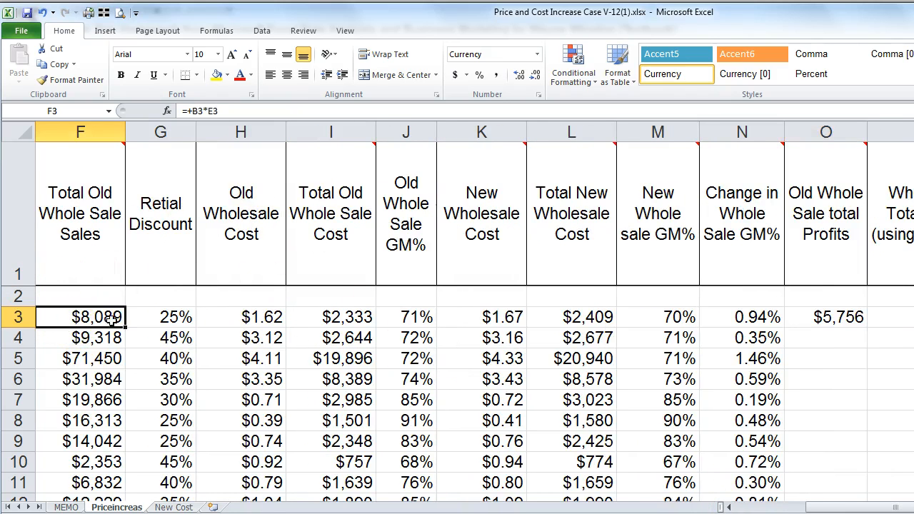
left_click(402, 322)
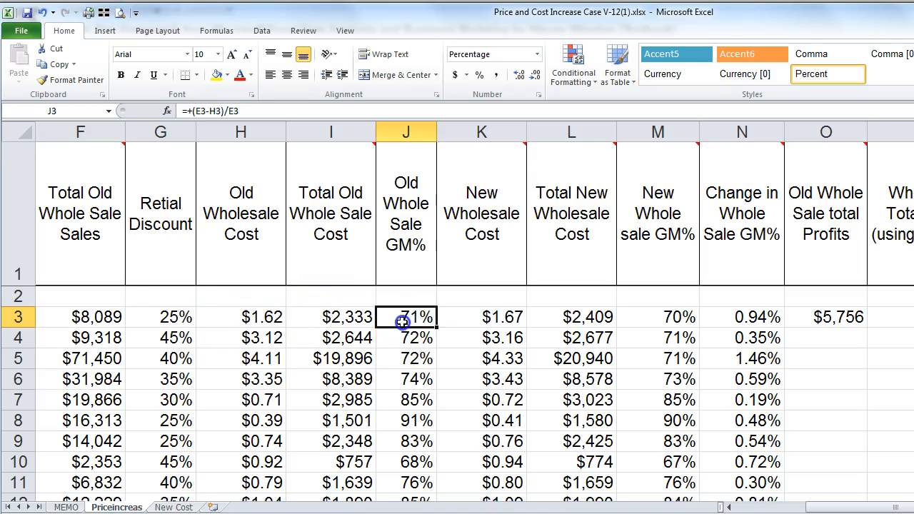
left_click(819, 319)
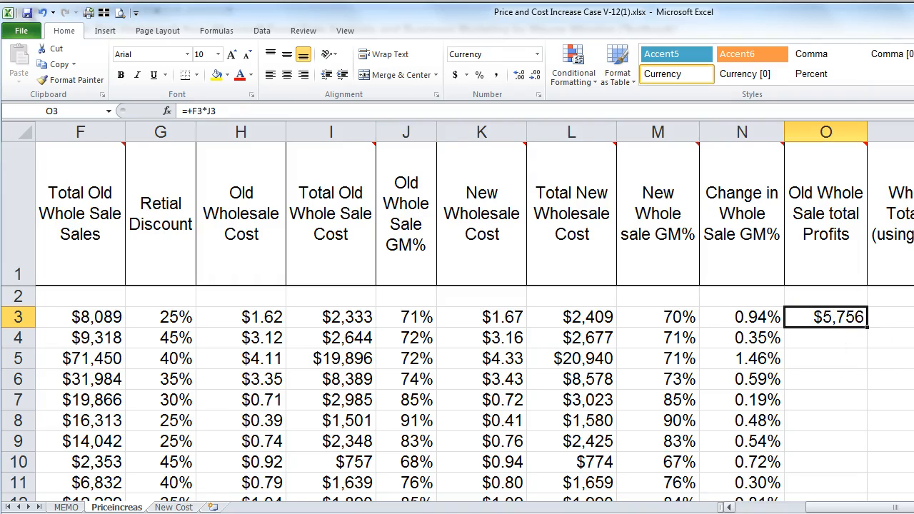
scroll(791, 314, "right", 2)
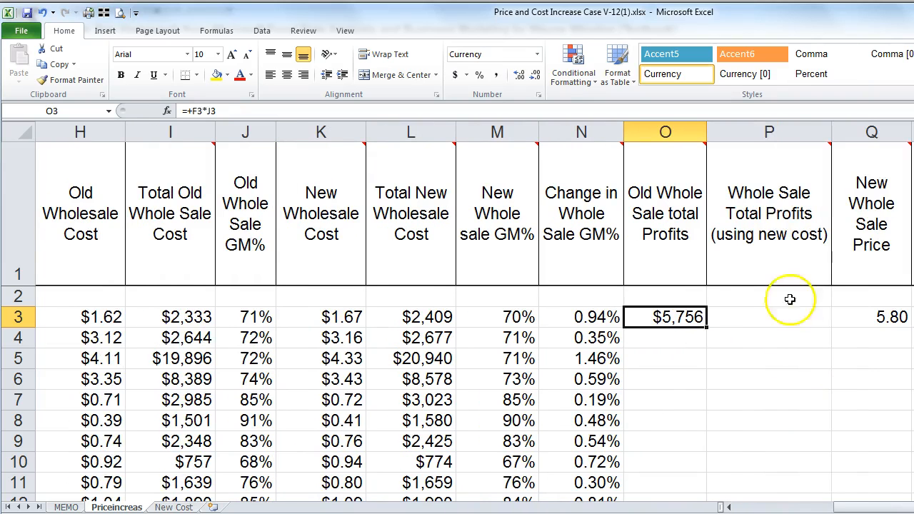
mouse_move(774, 207)
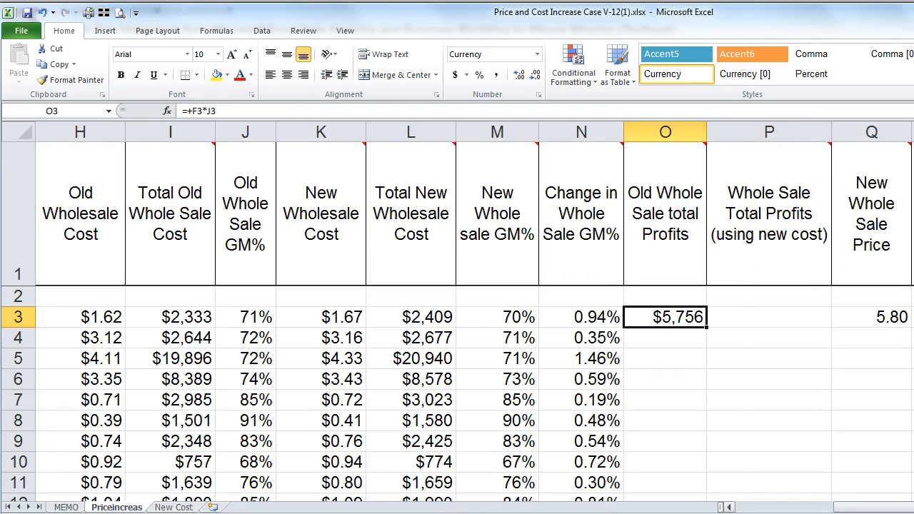
scroll(474, 314, "right", 2)
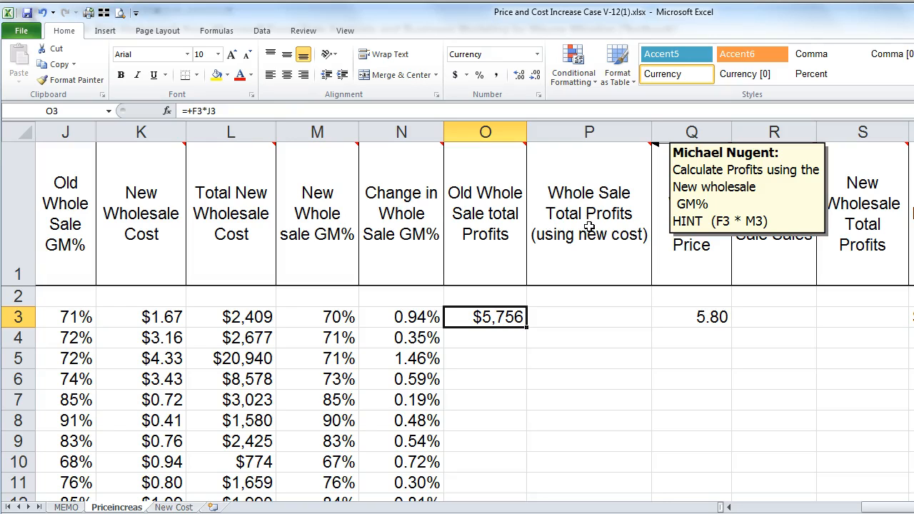
Step: Enter =+F3*M3 in P3 for the new-cost wholesale total profits
left_click(584, 315)
type("+")
key("Left")
key("Left")
key("Left")
key("Left")
key("Left")
key("Left")
key("Left")
key("Left")
key("Left")
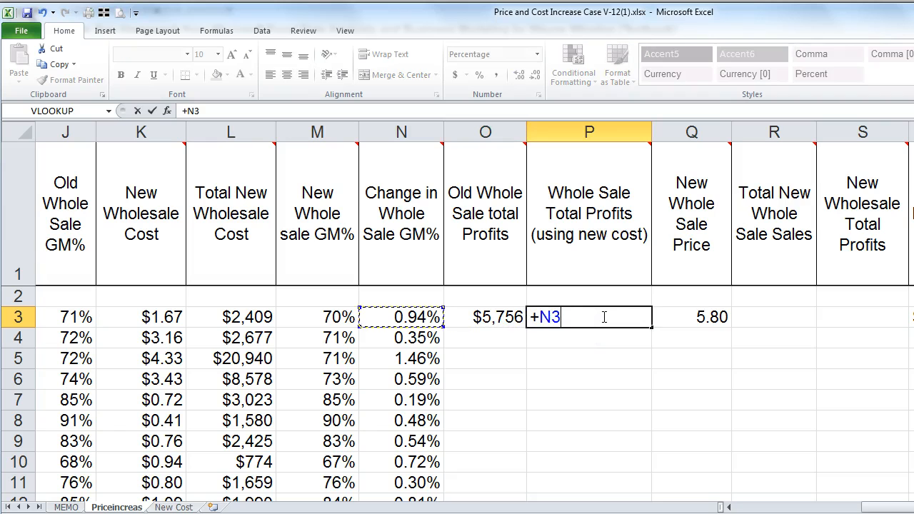
key("Left")
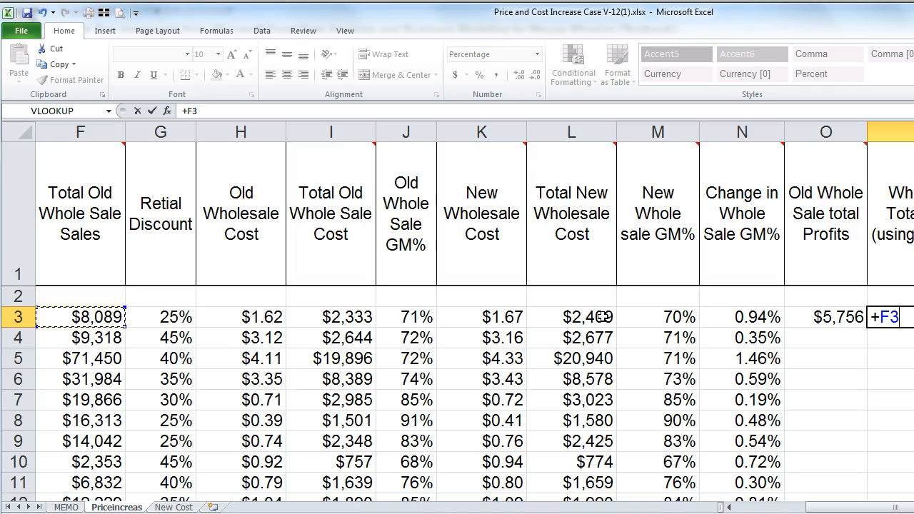
type("*")
key("Left")
key("Left")
key("Left")
key("Return")
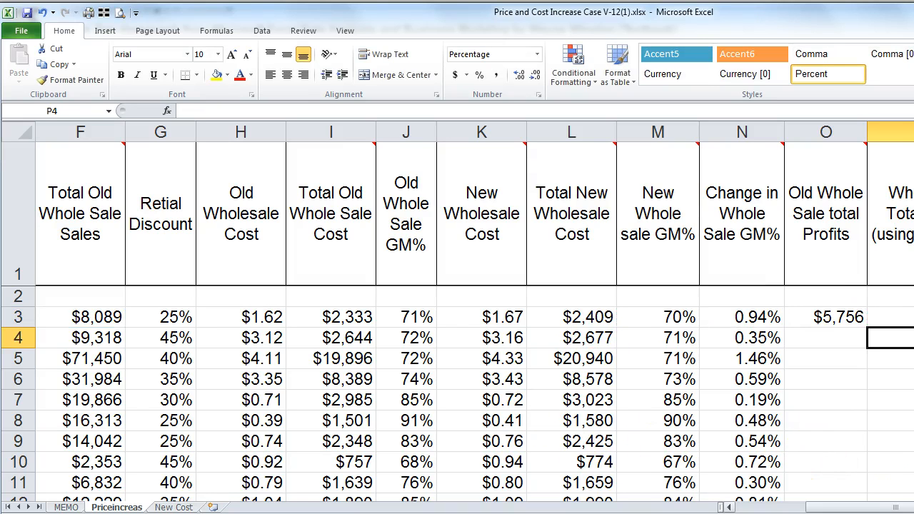
scroll(474, 321, "right", 2)
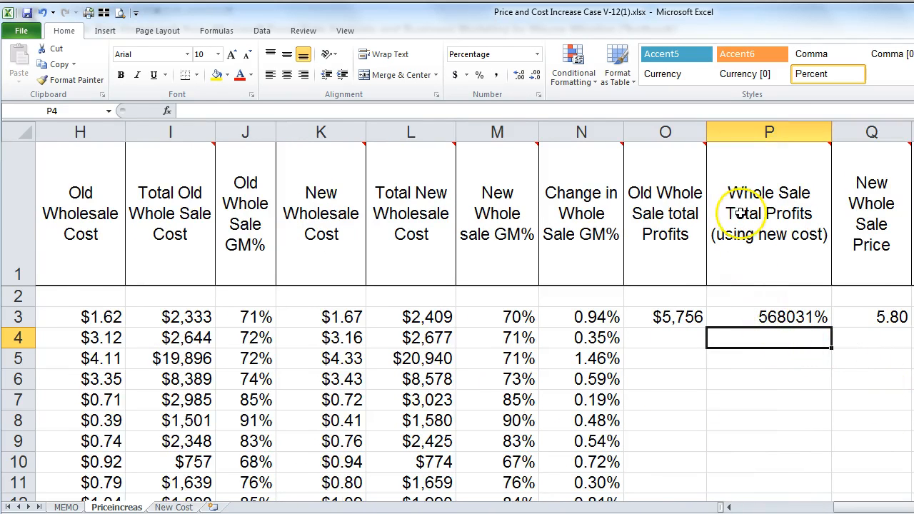
left_click(747, 317)
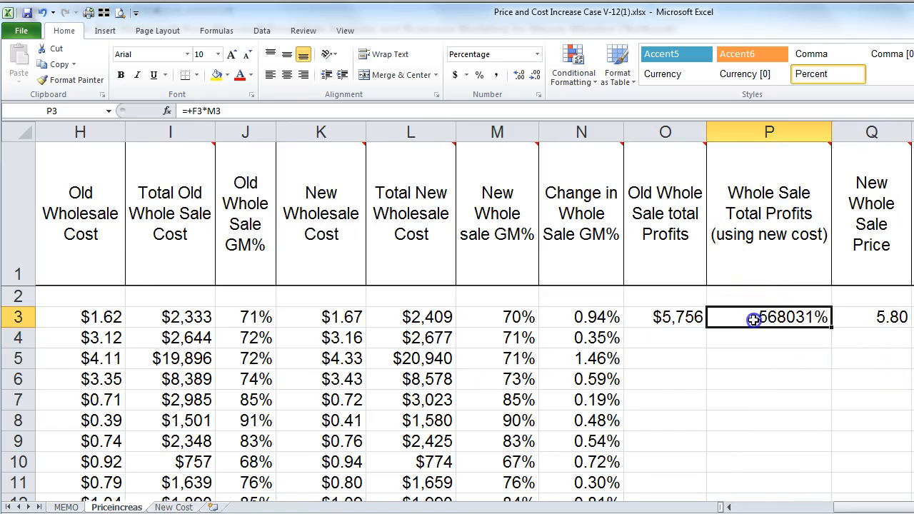
Step: Apply O3's currency format to P3 with Format Painter
left_click(655, 317)
left_click(71, 80)
left_click(744, 313)
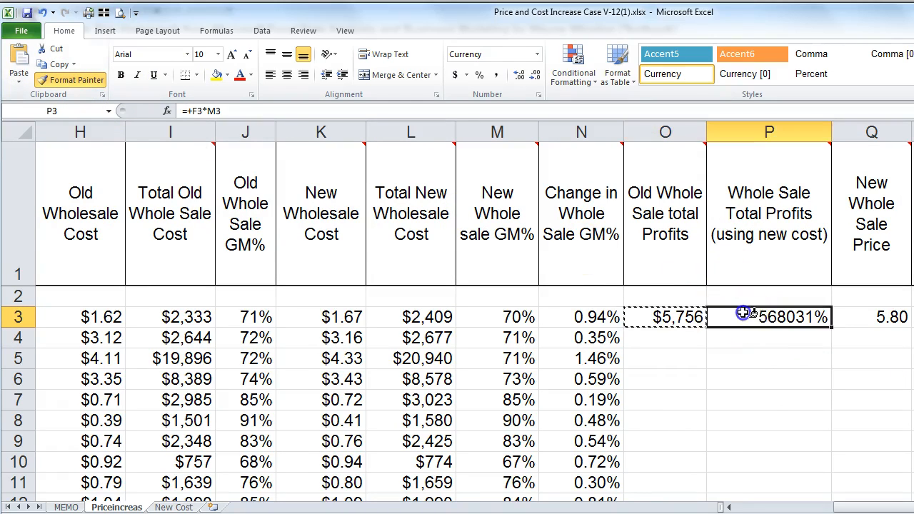
Step: Review the row-3 formulas, then fill O3:P3 down both profit columns
left_click(675, 319)
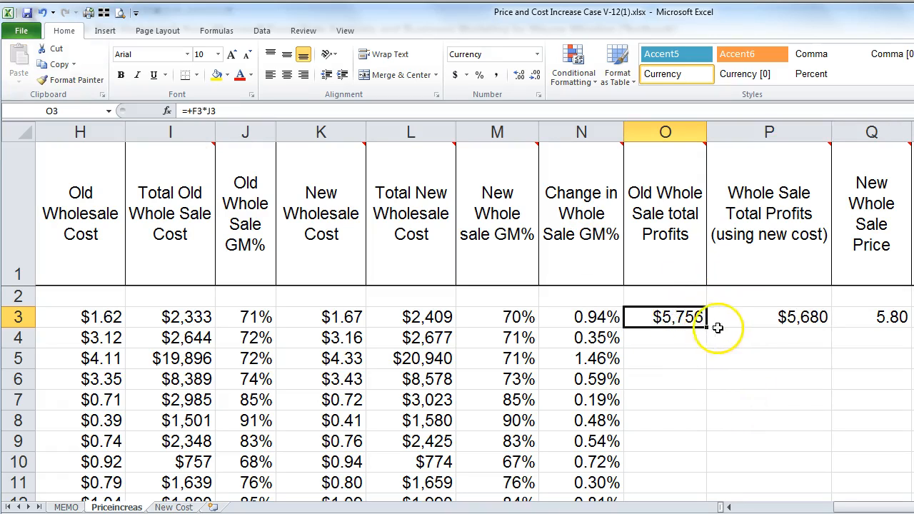
left_click(771, 324)
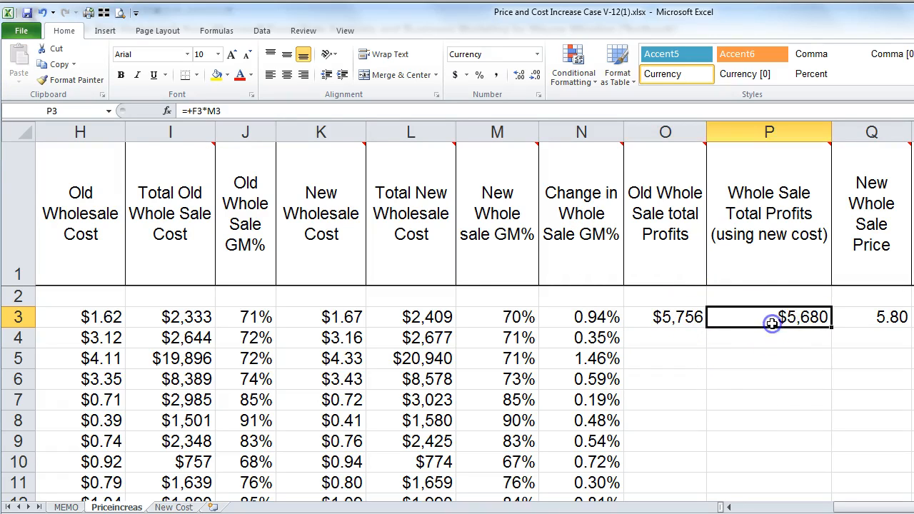
left_click(504, 319)
left_click(246, 319)
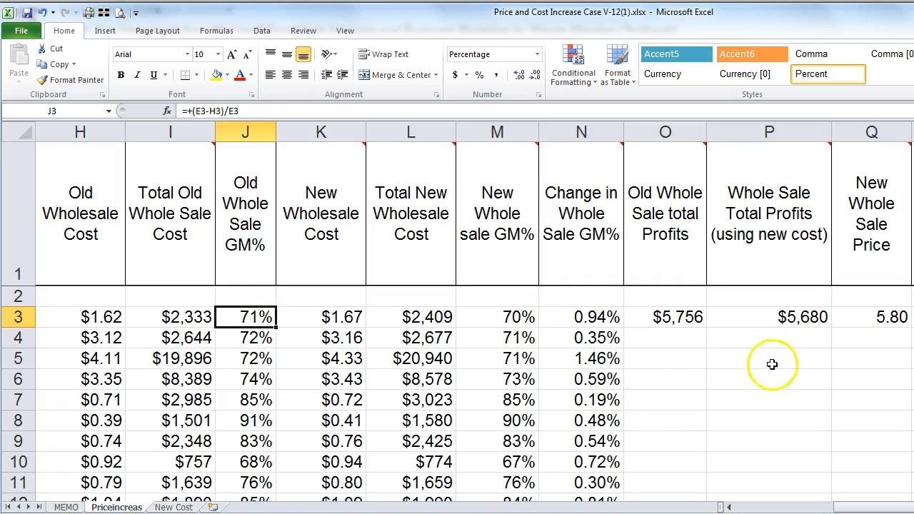
left_click_drag(664, 317, 755, 319)
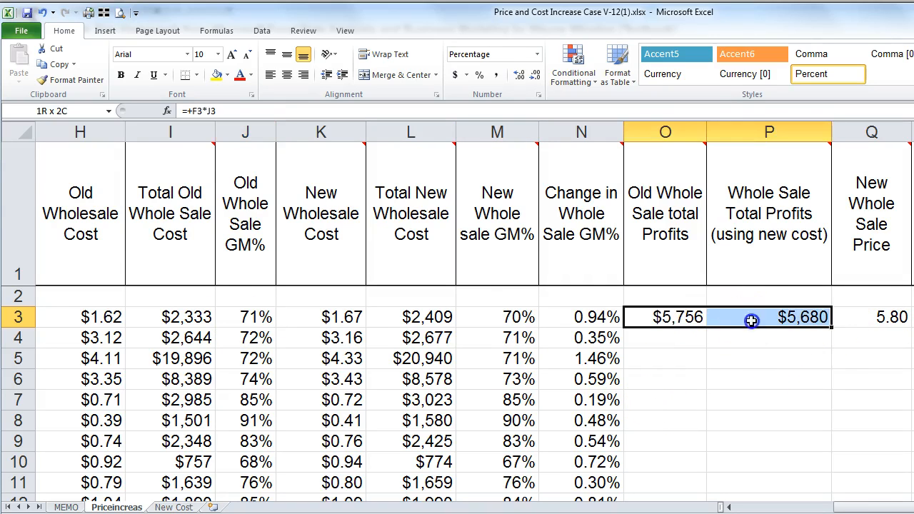
double_click(829, 327)
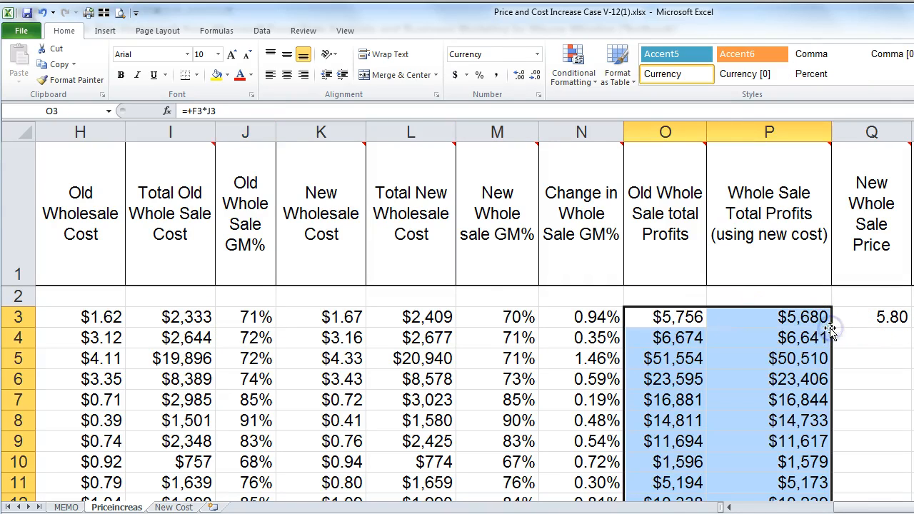
Step: Format Q3 as currency and fill the new wholesale price down column Q ($5.80, $11.13...)
left_click(853, 321)
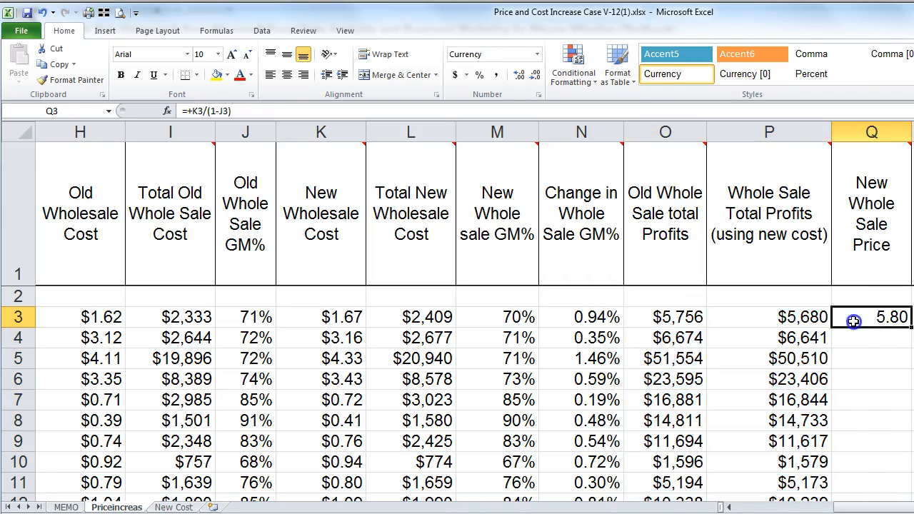
mouse_move(867, 214)
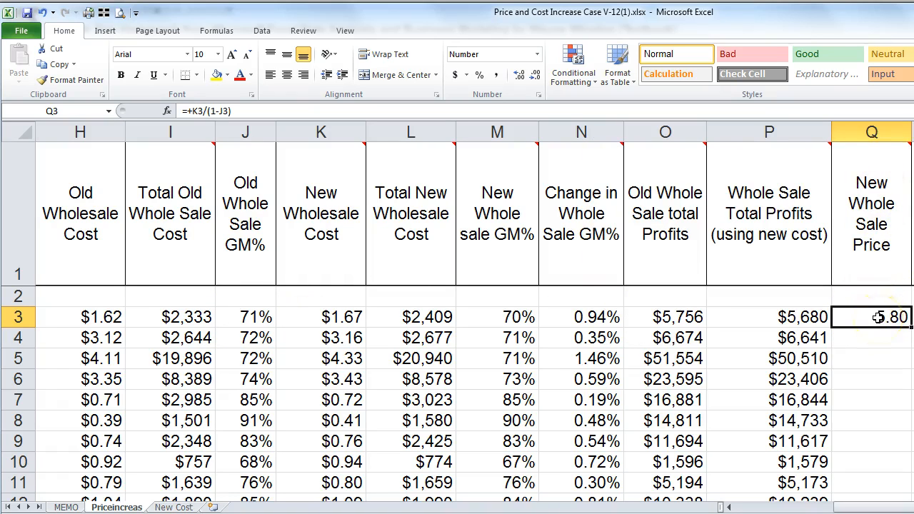
mouse_move(875, 250)
left_click_drag(867, 508, 750, 506)
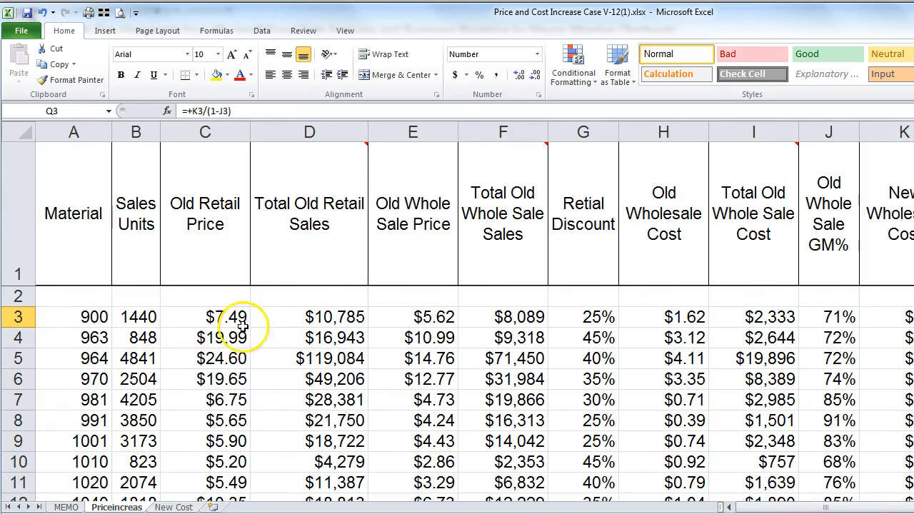
left_click(413, 321)
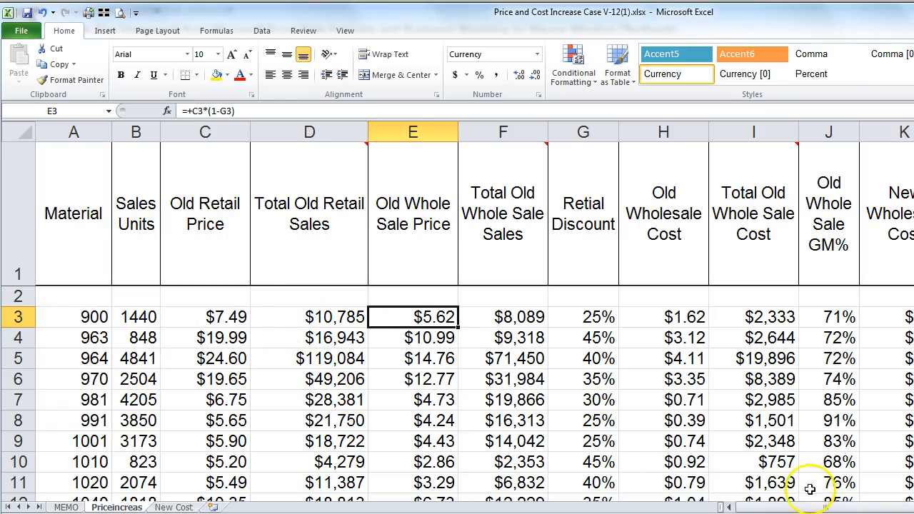
left_click_drag(821, 507, 854, 506)
left_click(376, 314)
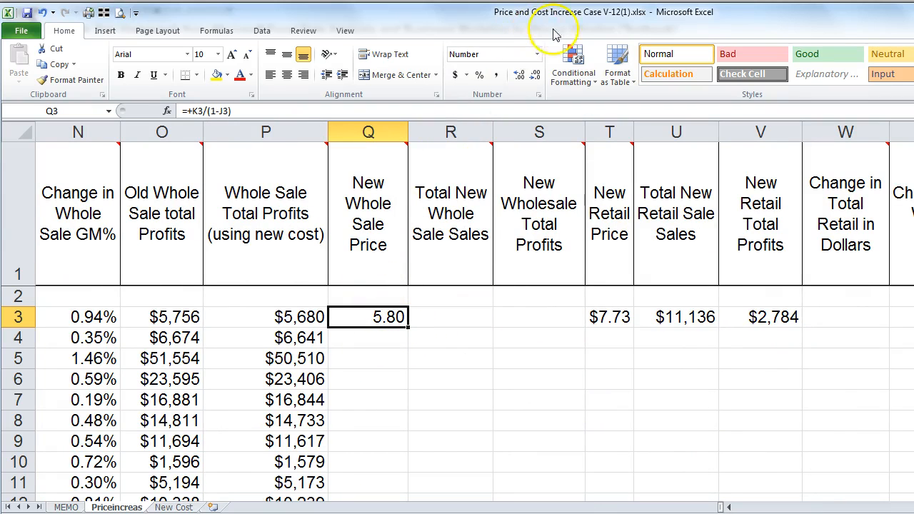
left_click(537, 54)
left_click(502, 139)
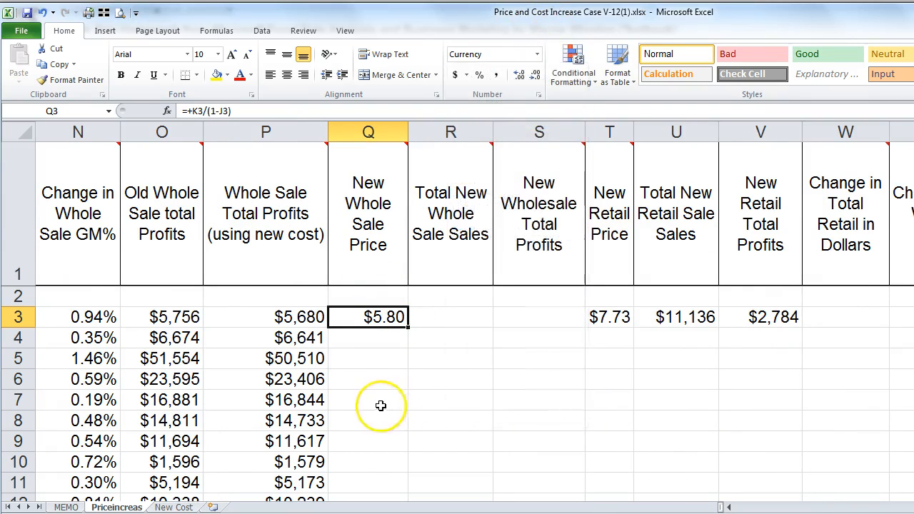
double_click(408, 327)
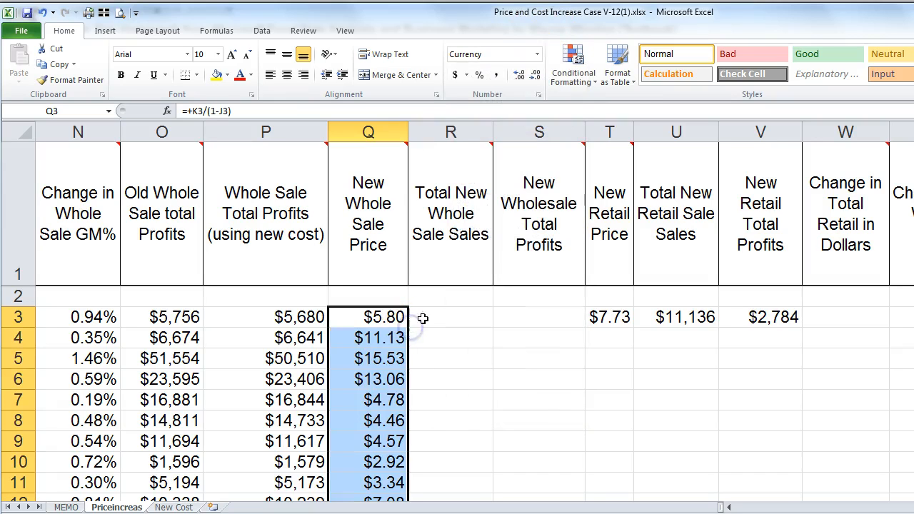
left_click(419, 314)
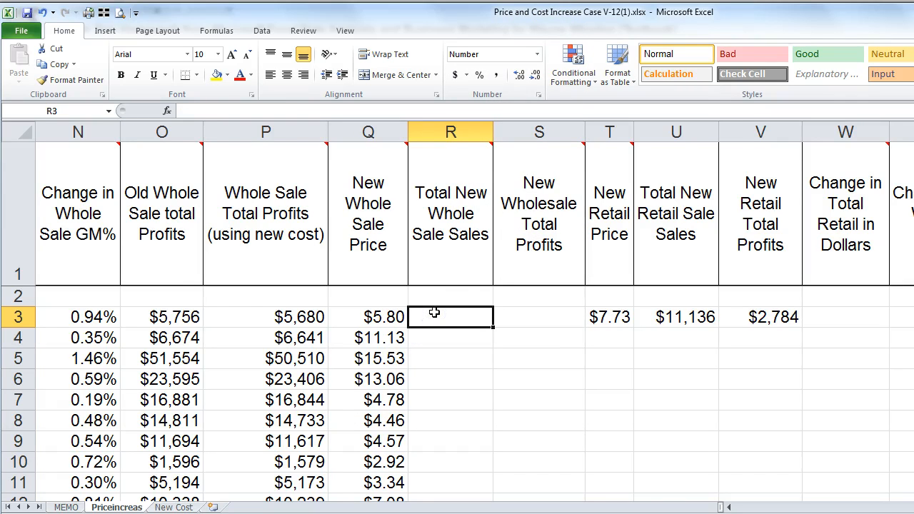
mouse_move(452, 215)
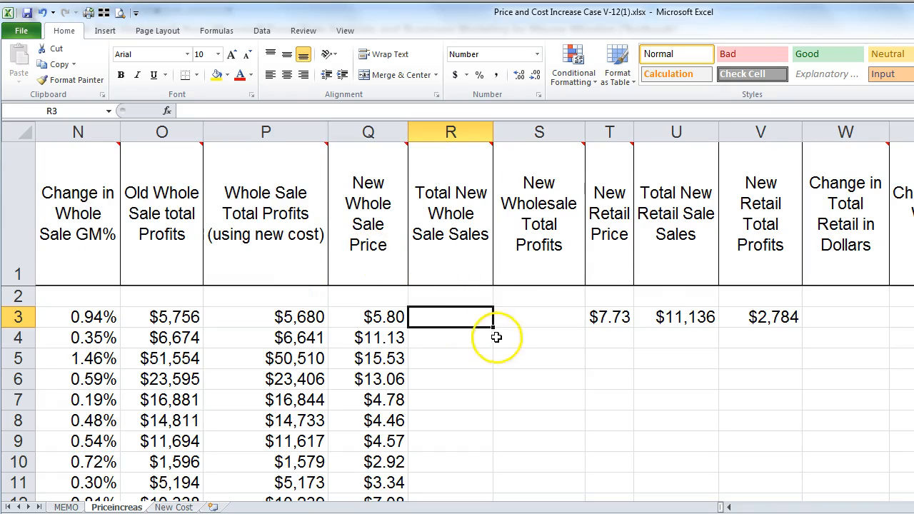
Step: Enter =+B3*Q3 in R3 and fill it down column R
type("+")
key("Left")
key("Left")
key("Left")
key("Left")
key("Left")
key("Left")
key("Left")
key("Left")
key("Left")
key("Left")
key("Left")
key("Left")
key("Left")
key("Left")
key("Left")
key("Left")
key("Left")
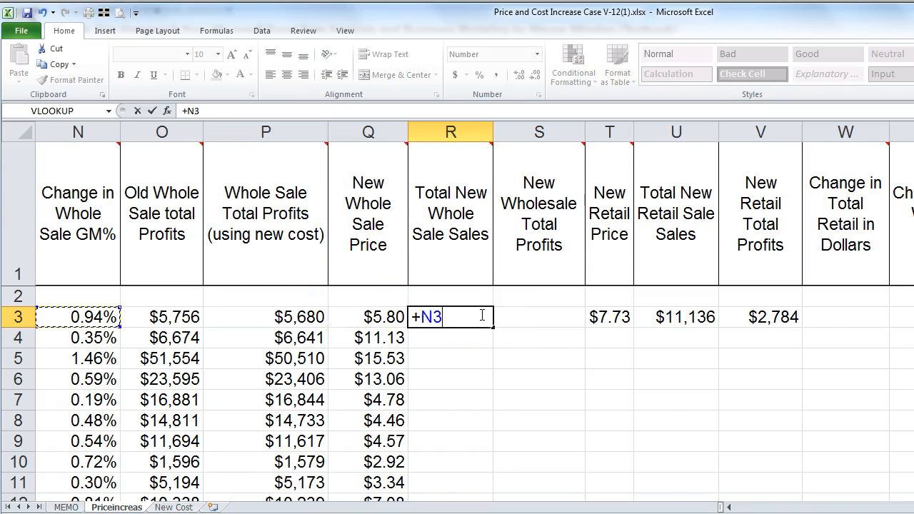
key("Right")
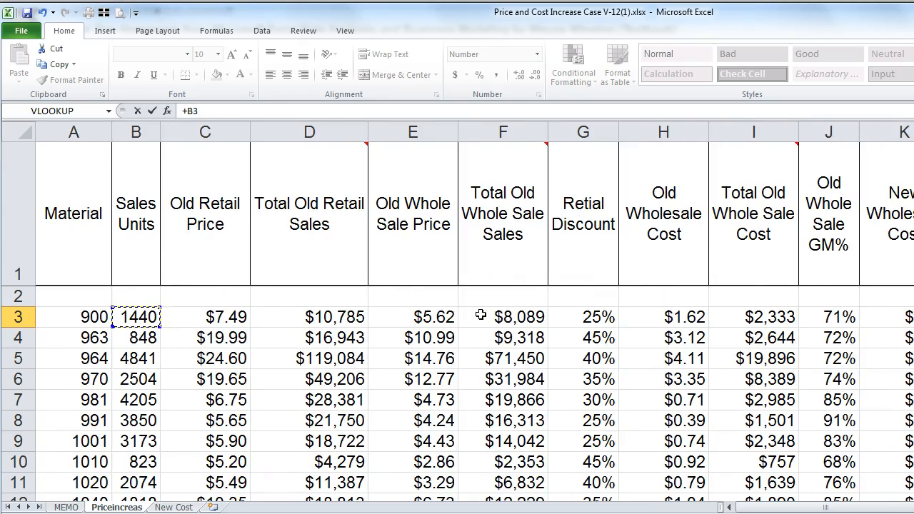
type("*")
key("Right")
key("Right")
key("Right")
key("Right")
key("Right")
key("Right")
key("Right")
key("Right")
key("Right")
key("Right")
key("Right")
key("Right")
key("Right")
key("Right")
key("Right")
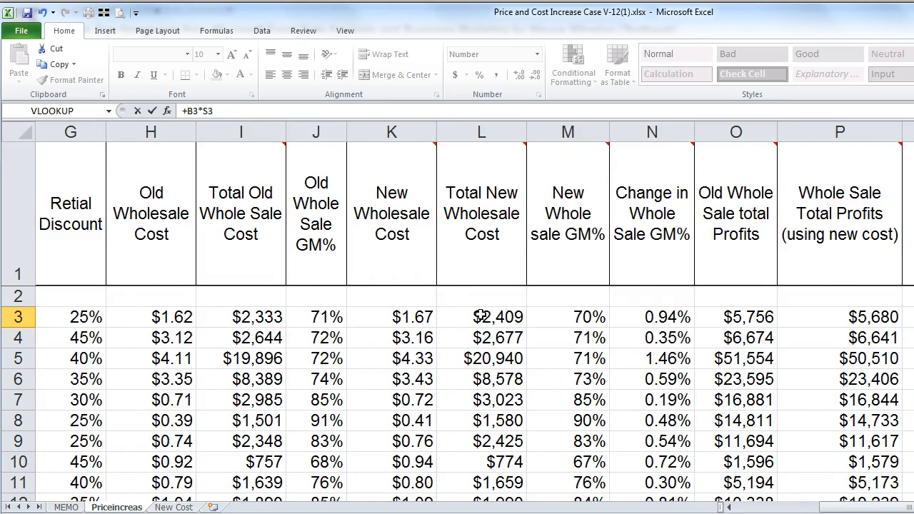
key("Left")
key("Right")
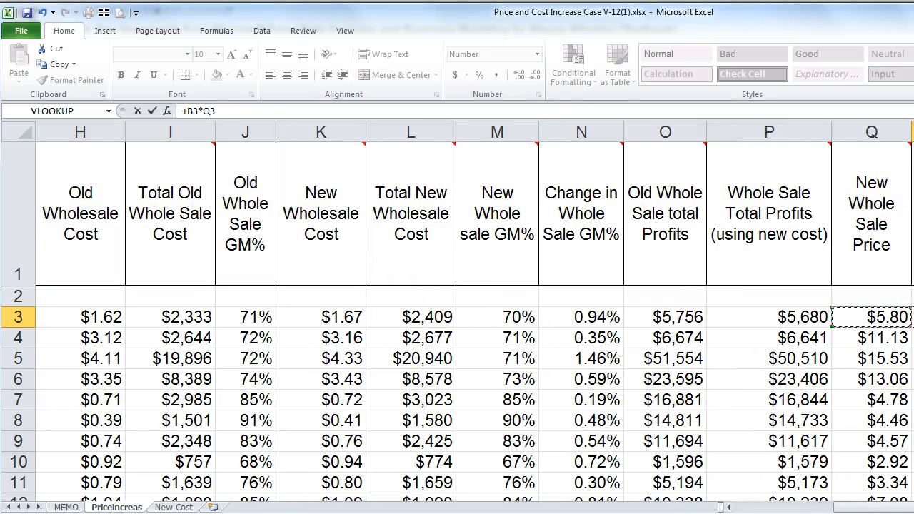
scroll(457, 314, "right", 5)
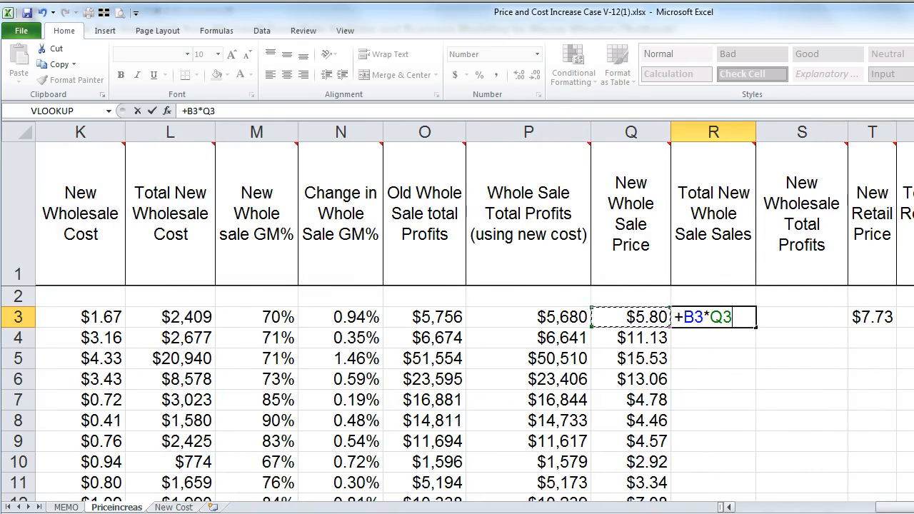
key("Return")
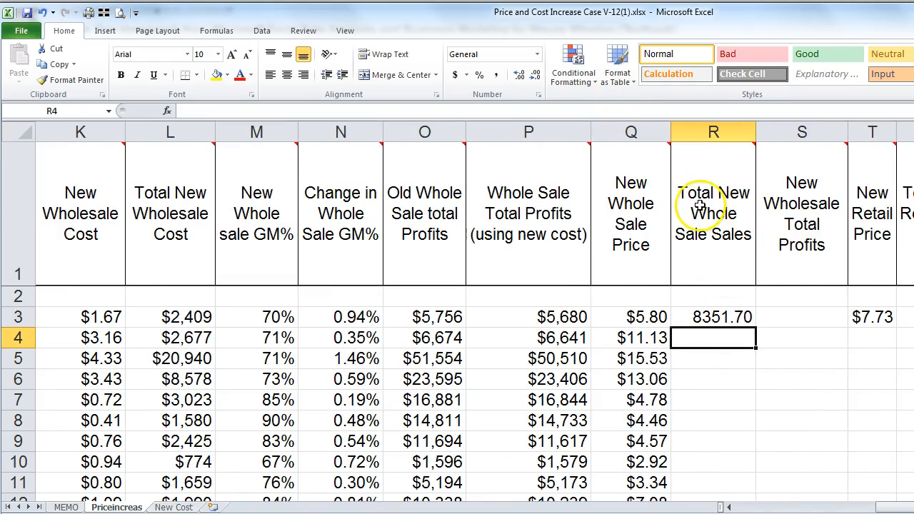
mouse_move(713, 221)
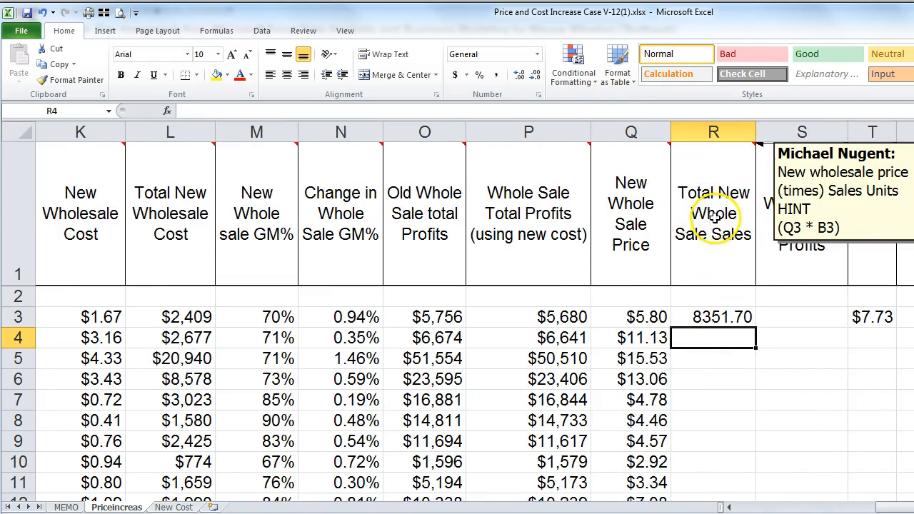
left_click(717, 317)
double_click(755, 325)
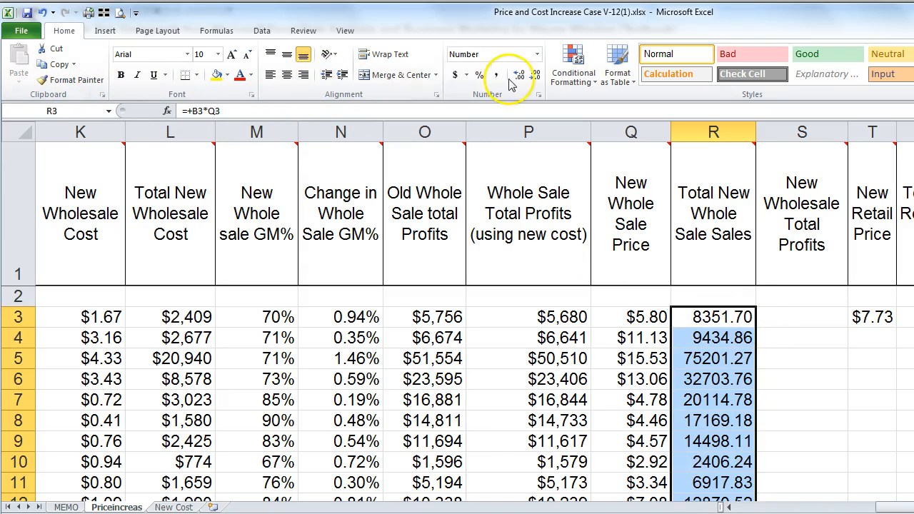
Step: Format column R as whole-dollar currency and autofit its width
left_click(456, 75)
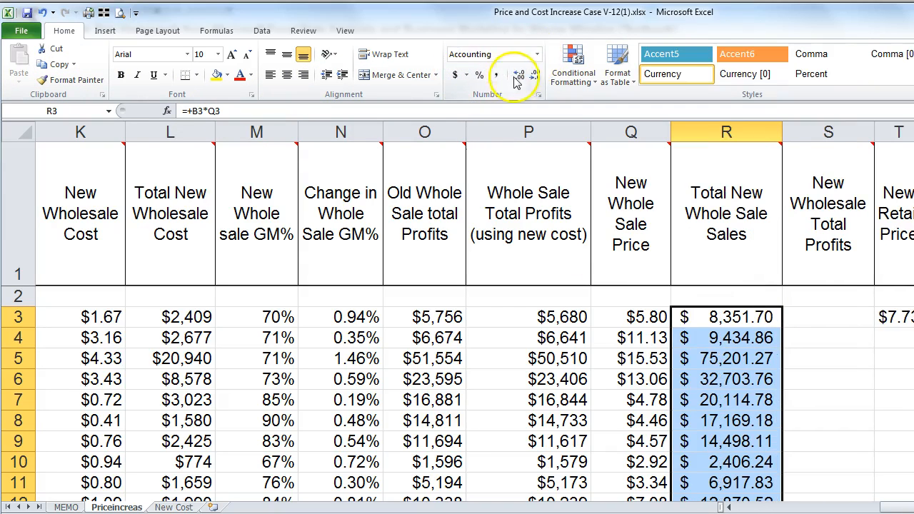
left_click(537, 60)
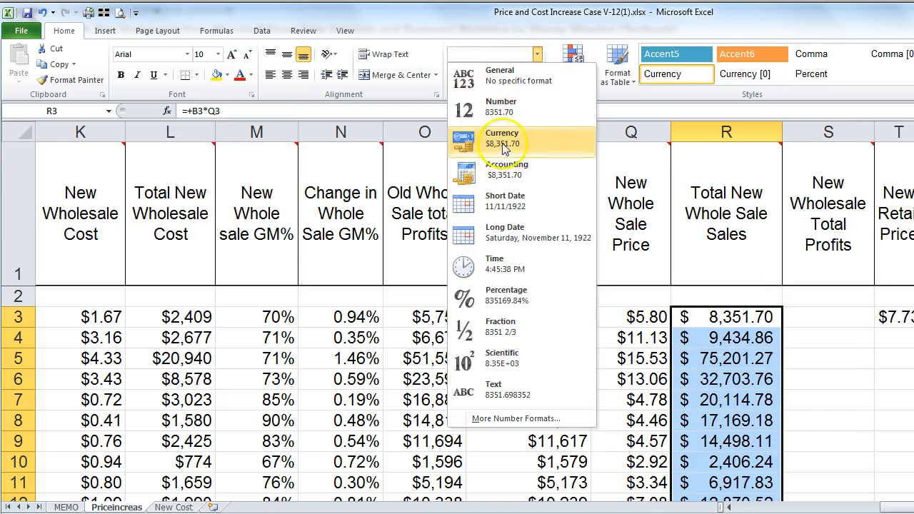
left_click(491, 137)
left_click(535, 80)
left_click(536, 82)
double_click(784, 133)
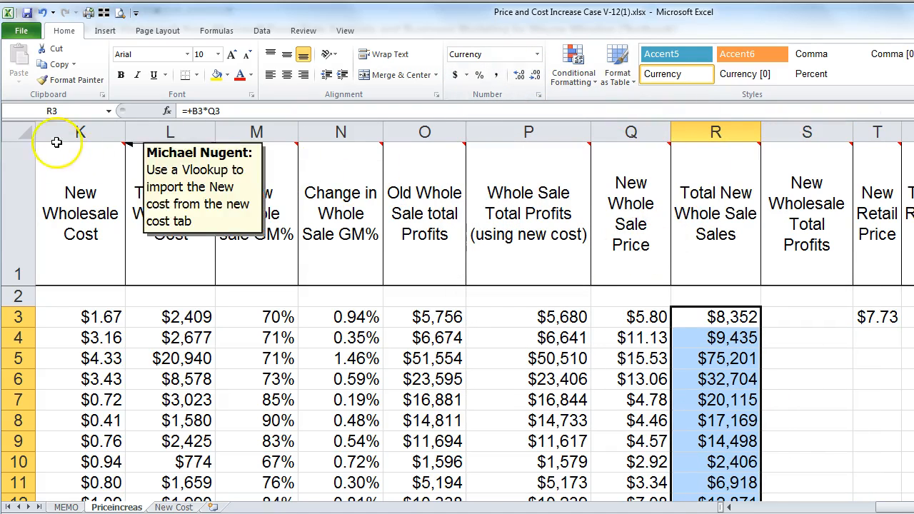
Step: Autofit all column widths, then select the New Wholesale Total Profits header to reveal its hint
left_click(22, 134)
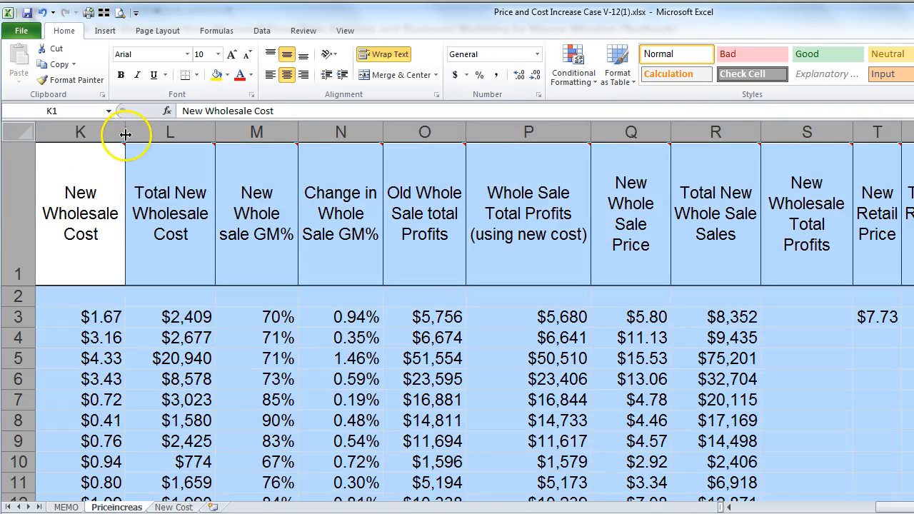
left_click_drag(901, 504, 735, 504)
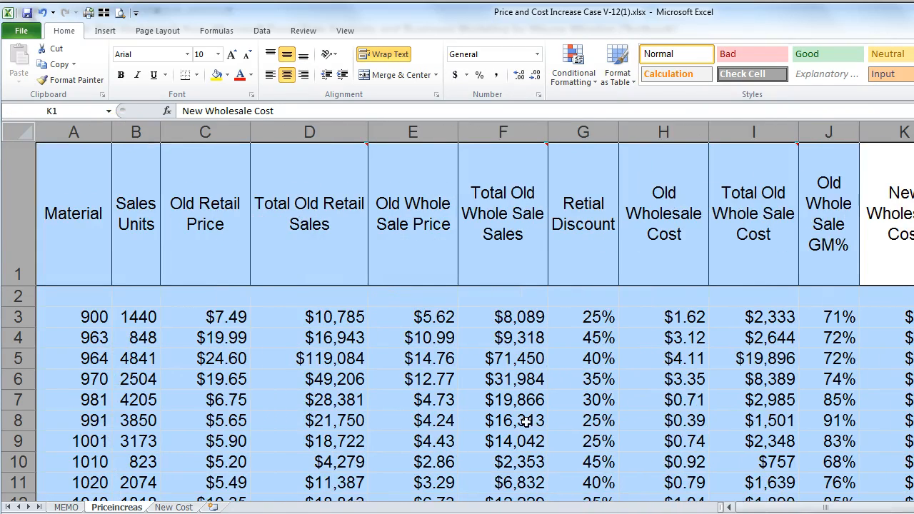
double_click(114, 131)
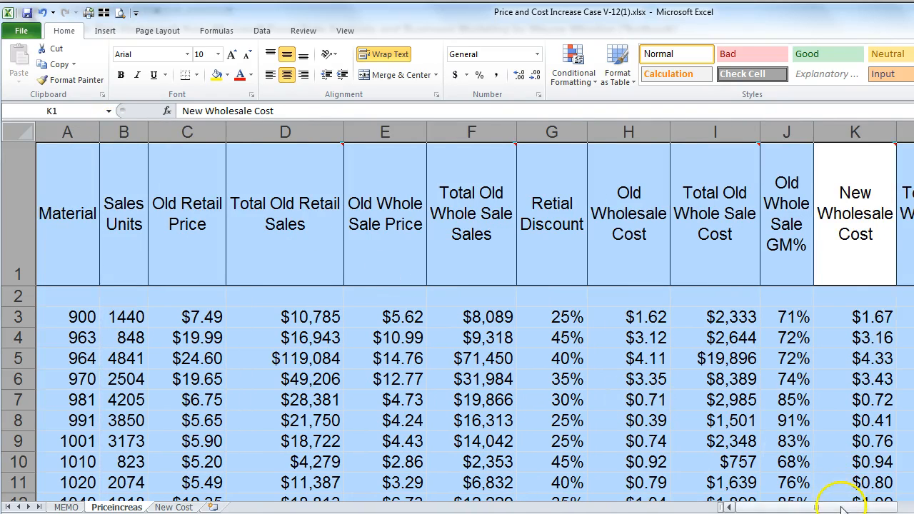
left_click_drag(863, 506, 912, 502)
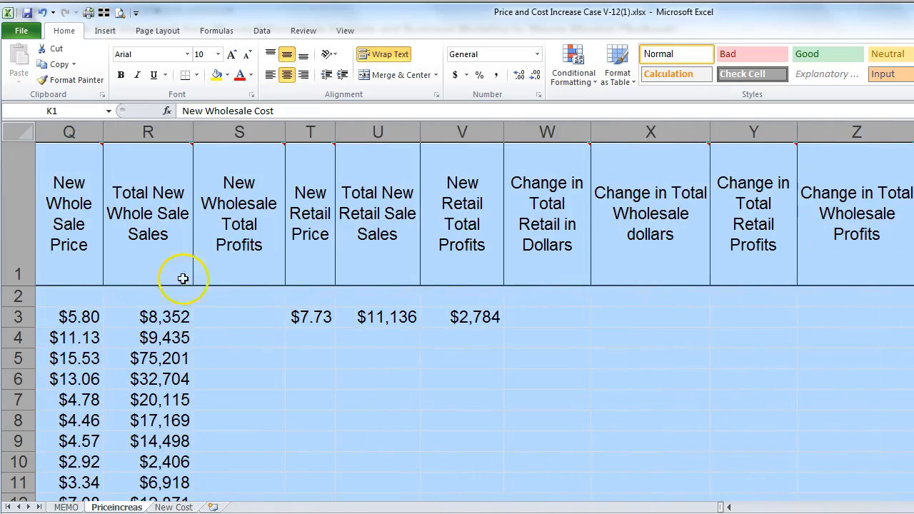
left_click(236, 236)
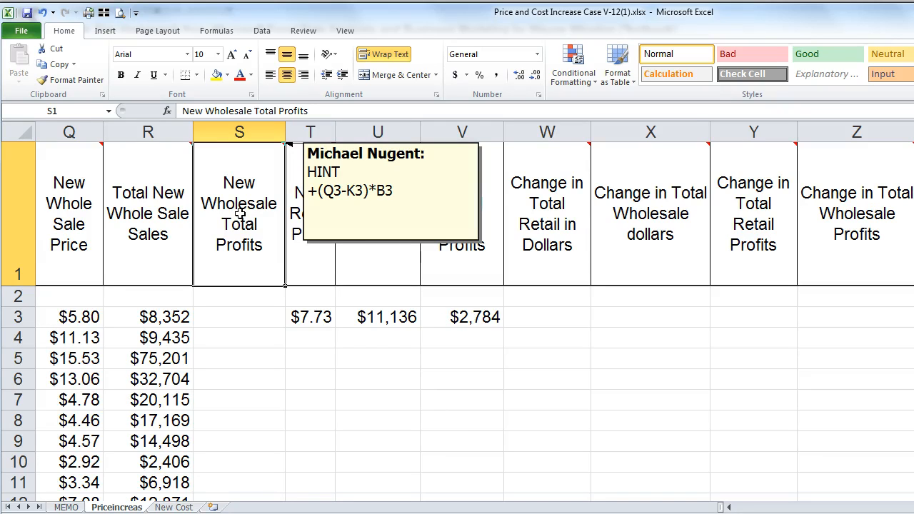
Step: Enter =+(Q3*K3)*B3 in S3, giving 13969.468, and reselect the cell
left_click(228, 316)
type("+")
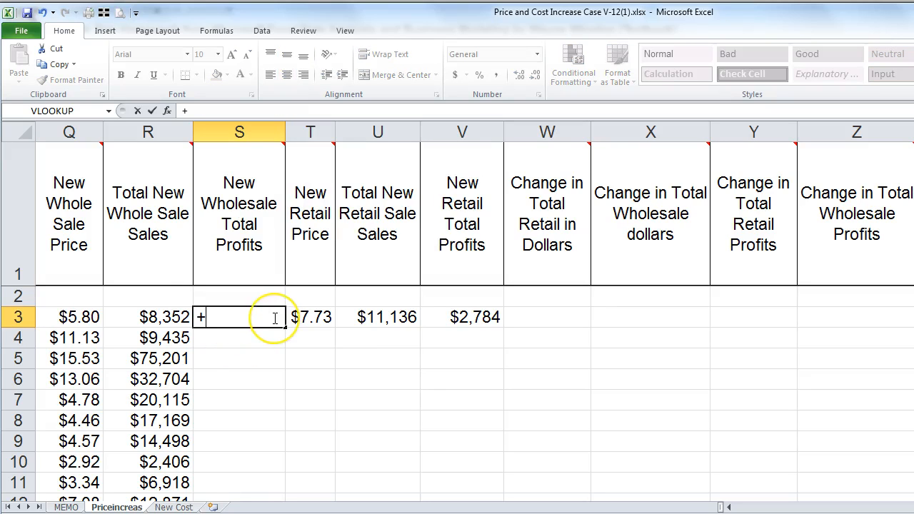
type("(")
key("Left")
key("Left")
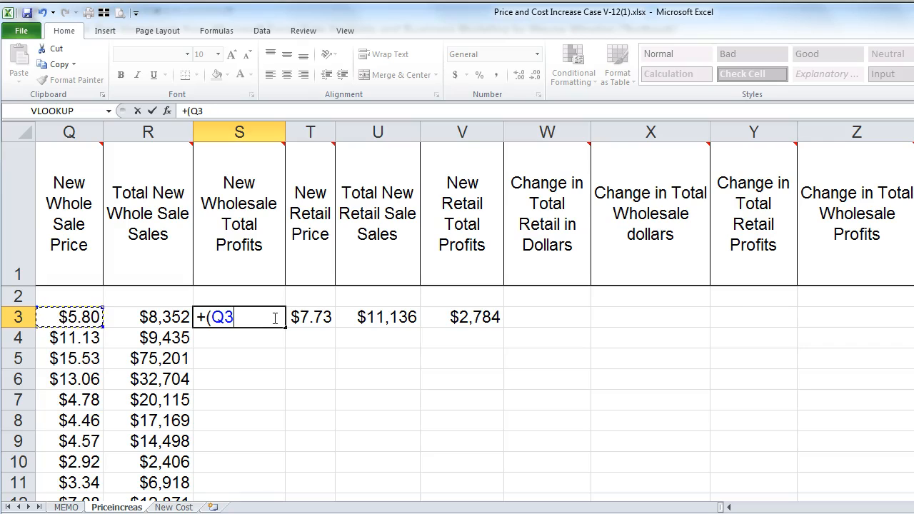
type("*")
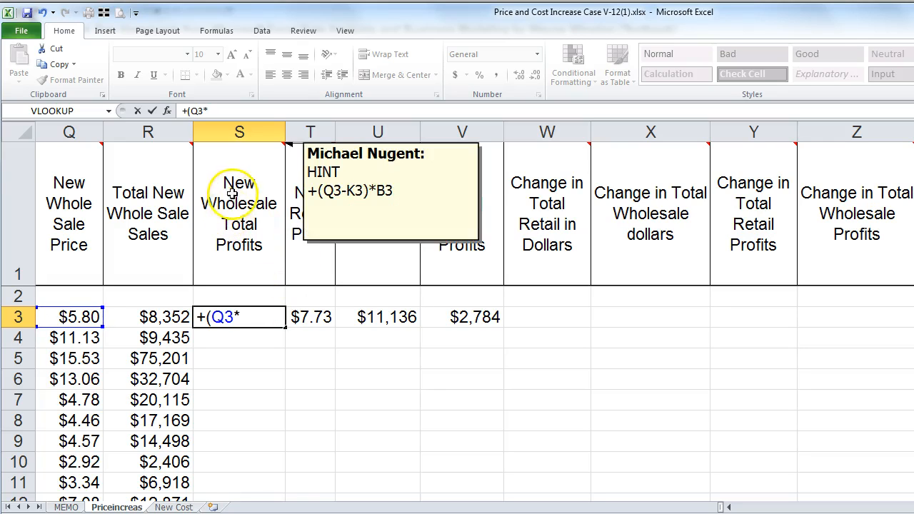
key("Left")
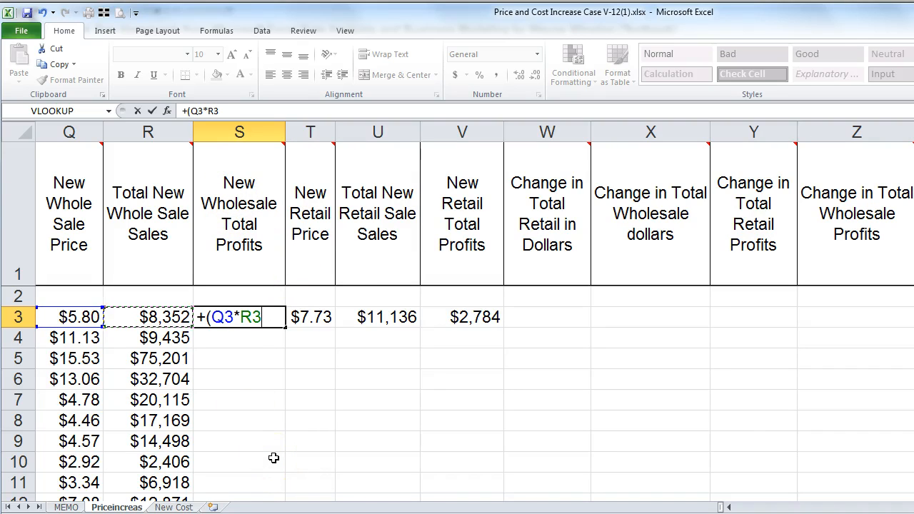
key("Left")
key("Left")
key("Left")
key("Left")
key("Left")
key("Left")
key("Left")
key("Left")
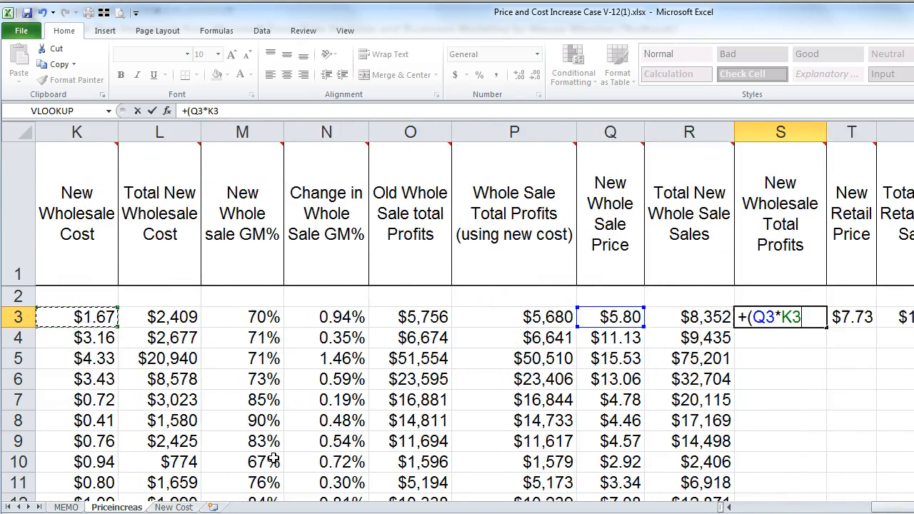
key("Right")
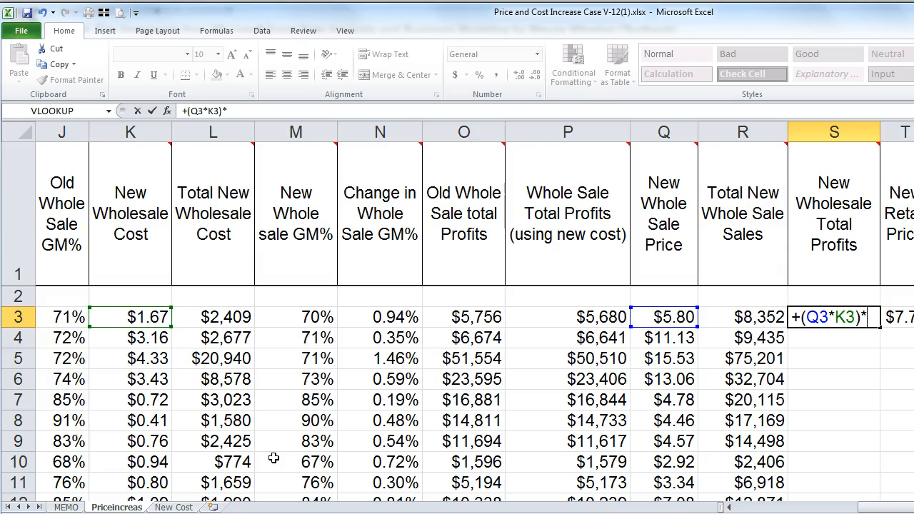
key("Left")
key("Left")
key("Left")
key("Left")
key("Left")
key("Left")
key("Left")
key("Left")
key("Left")
key("Left")
key("Left")
key("Left")
key("Left")
key("Left")
key("Left")
key("Left")
key("Left")
key("Left")
key("Right")
key("Return")
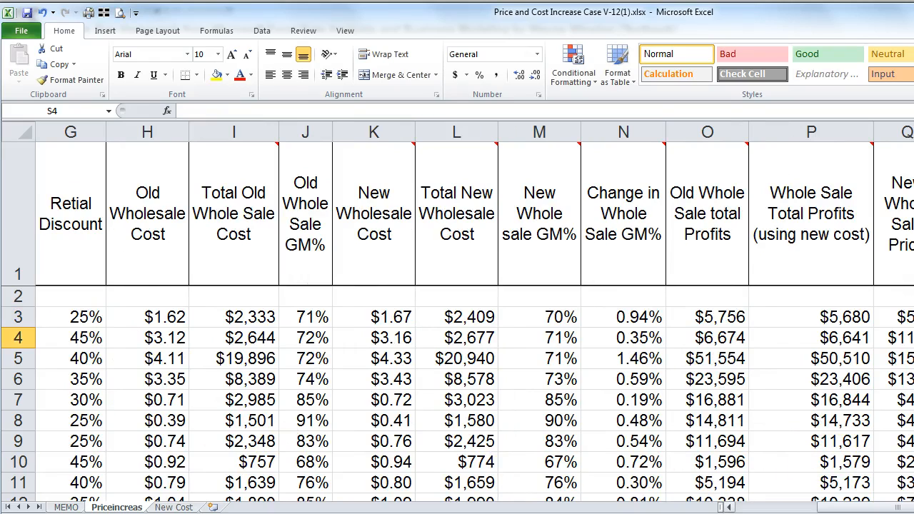
left_click_drag(874, 507, 913, 507)
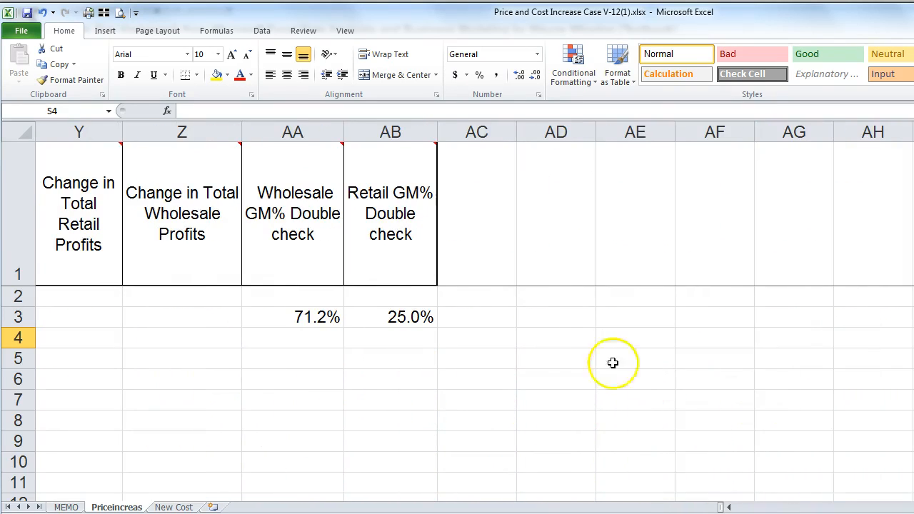
left_click(732, 507)
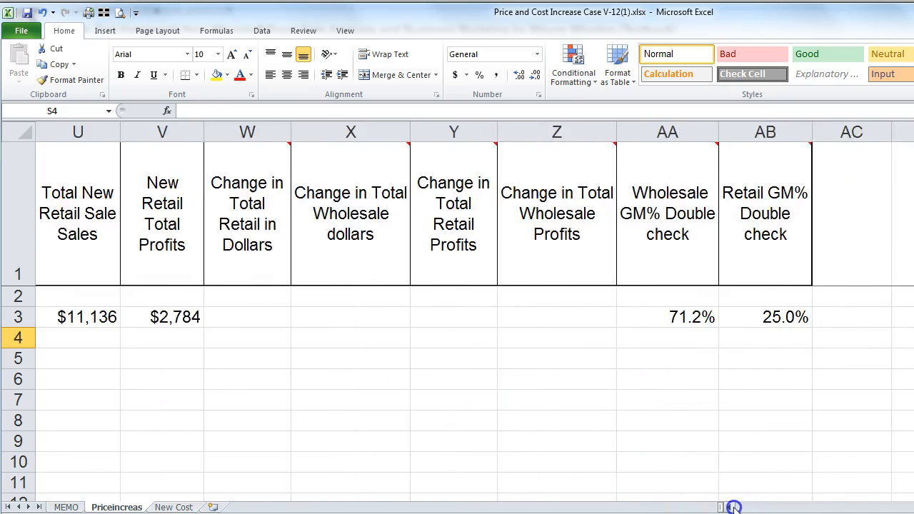
left_click(733, 506)
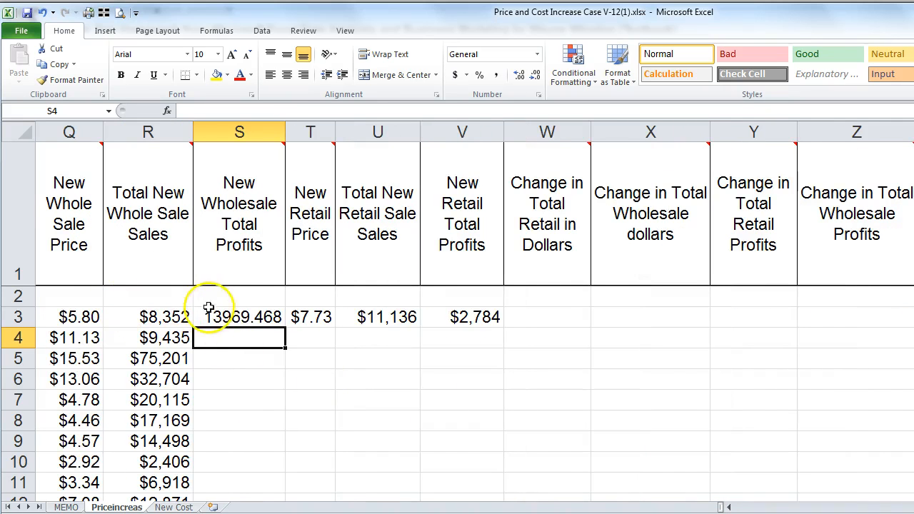
mouse_move(228, 240)
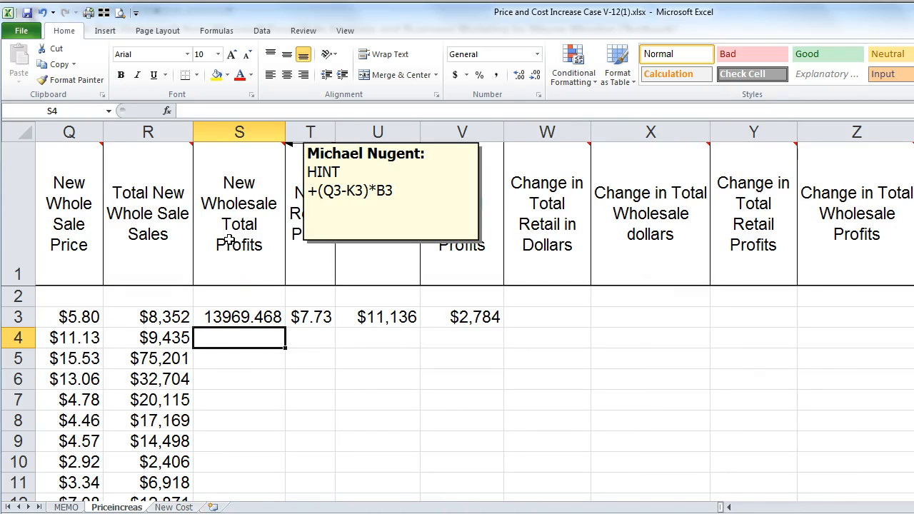
left_click(236, 319)
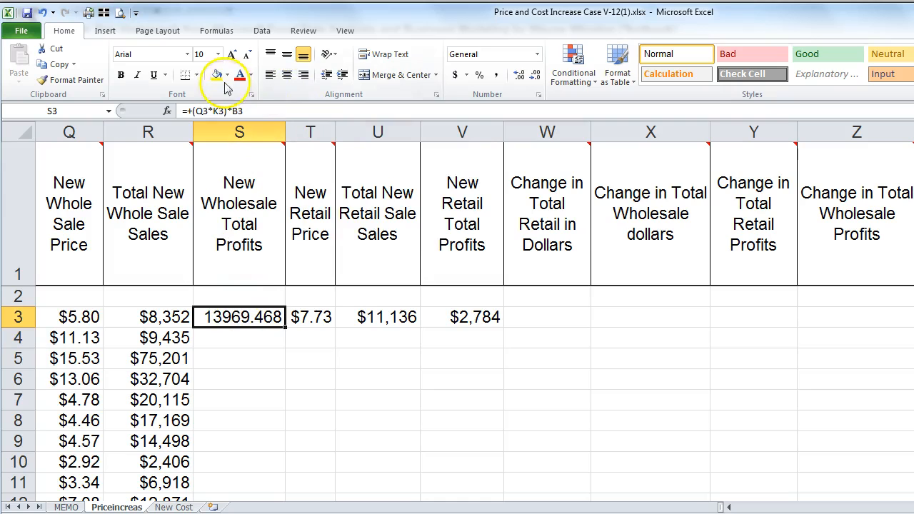
Step: Make S3 zero-decimal currency ($13,969) and fill =+(Q3*K3)*B3 down column S
left_click(537, 54)
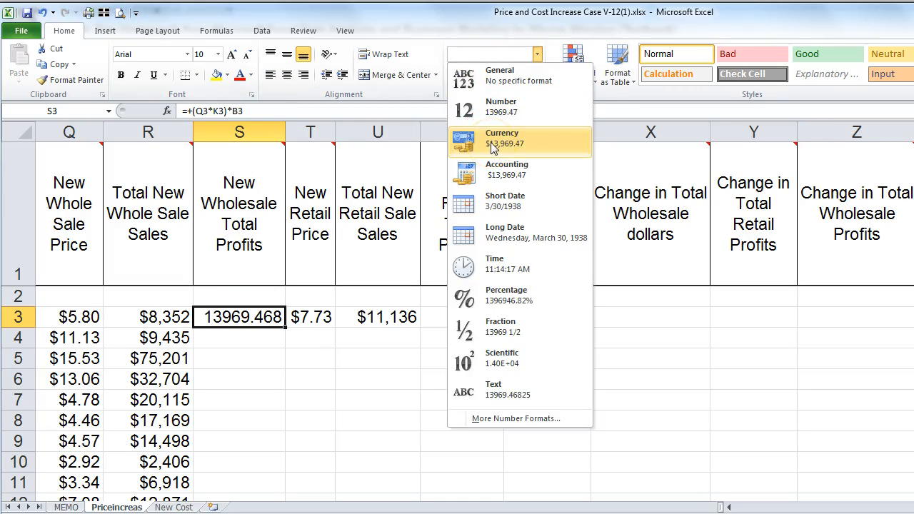
left_click(491, 143)
left_click(535, 75)
left_click(534, 75)
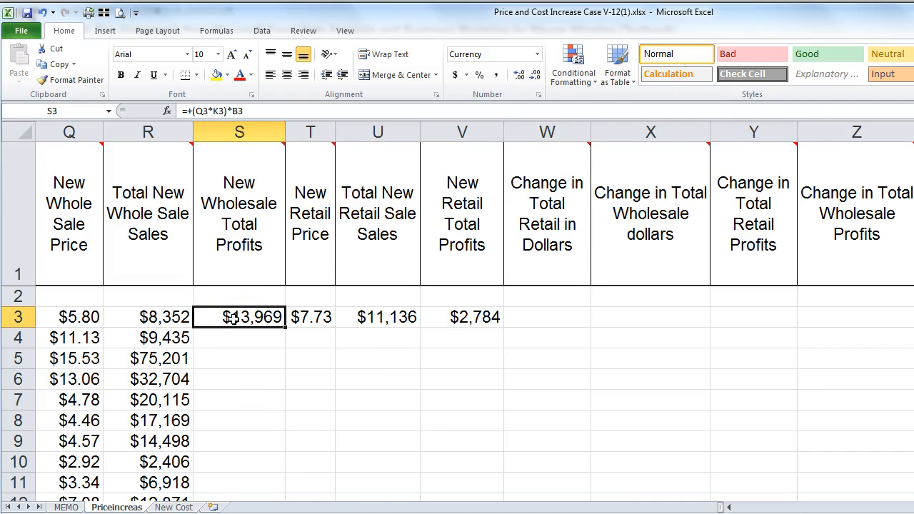
double_click(284, 329)
mouse_move(315, 205)
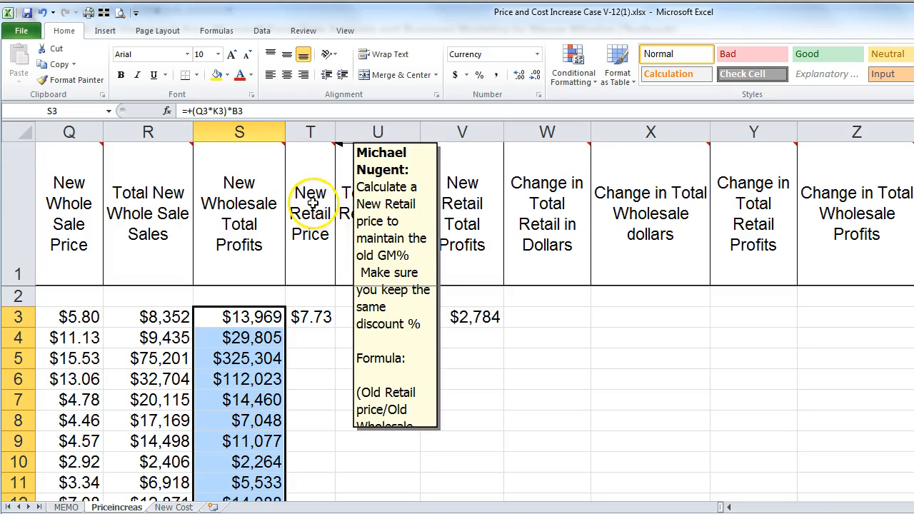
Step: Pin the New Retail Price comment on T1 and resize it to show its full formula text
left_click(312, 203)
right_click(314, 204)
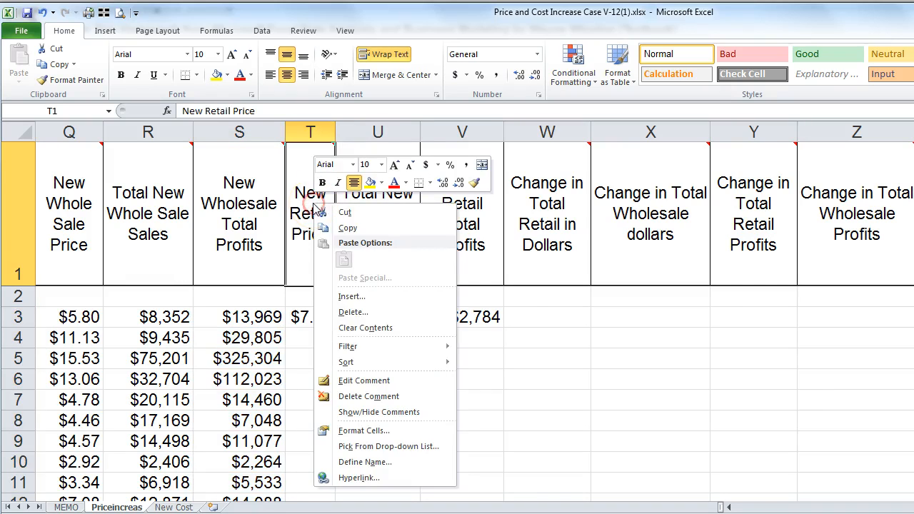
left_click(375, 413)
left_click(550, 394)
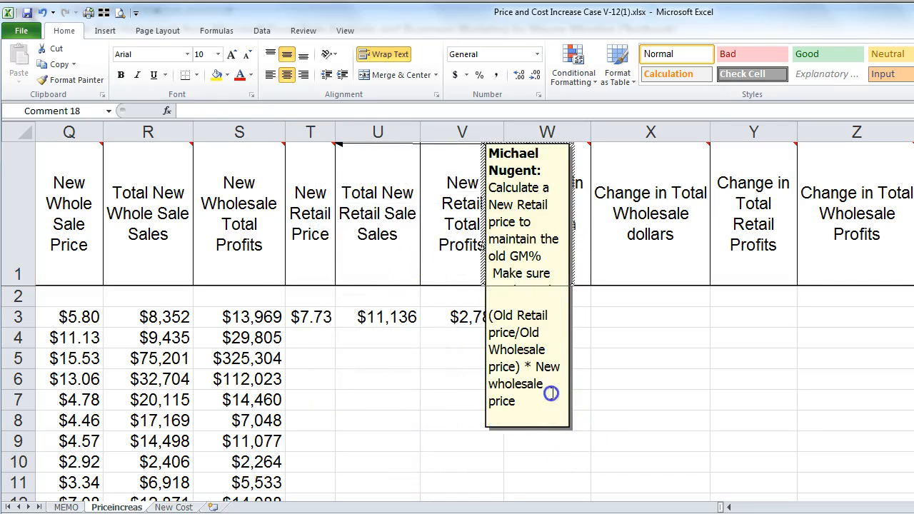
left_click_drag(572, 429, 738, 420)
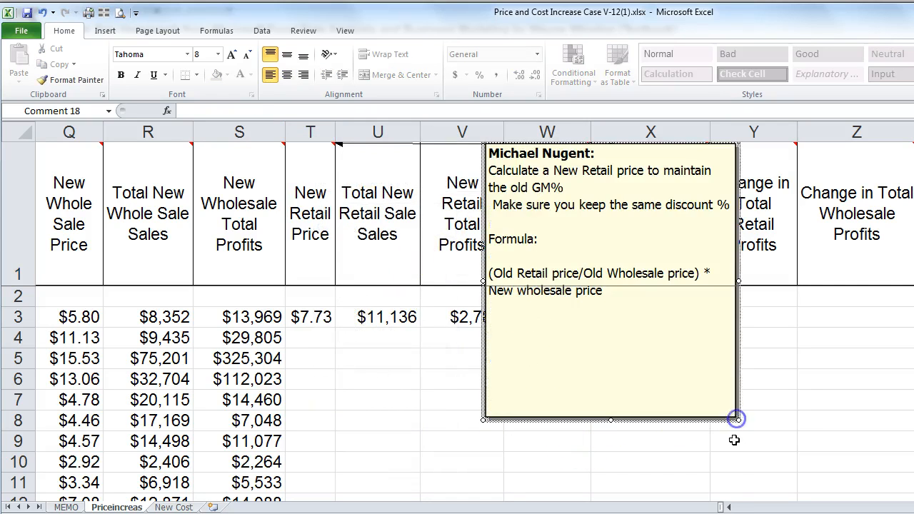
left_click_drag(613, 421, 611, 340)
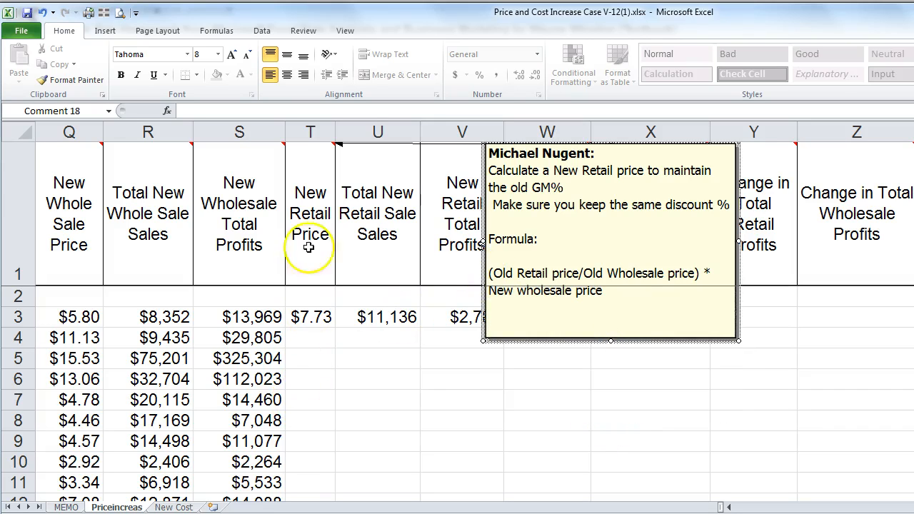
left_click(307, 194)
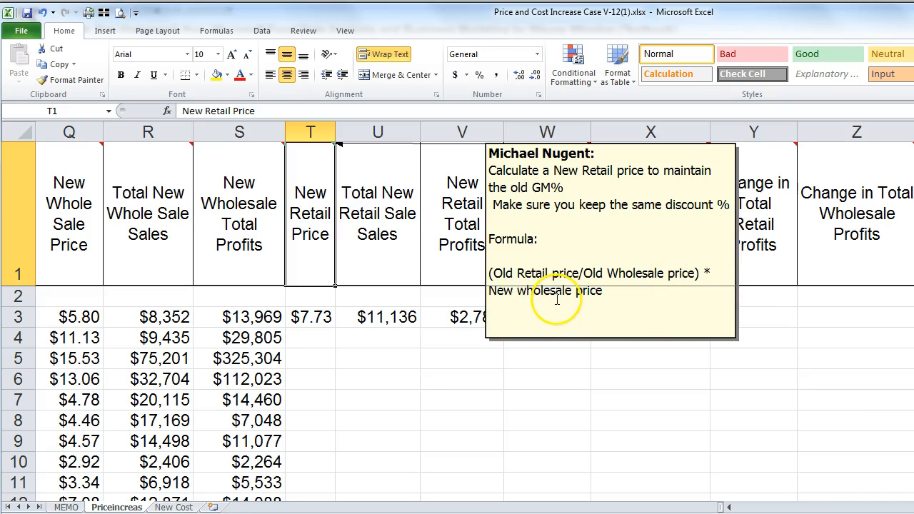
left_click(304, 320)
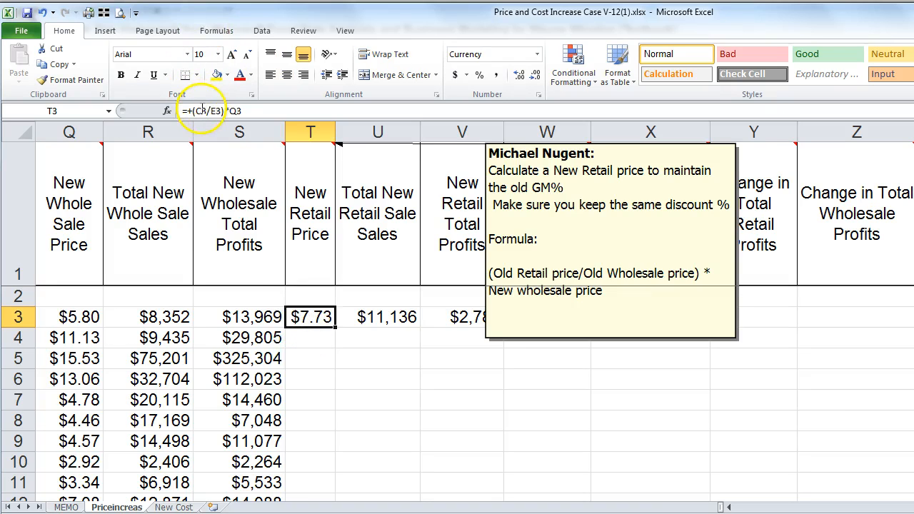
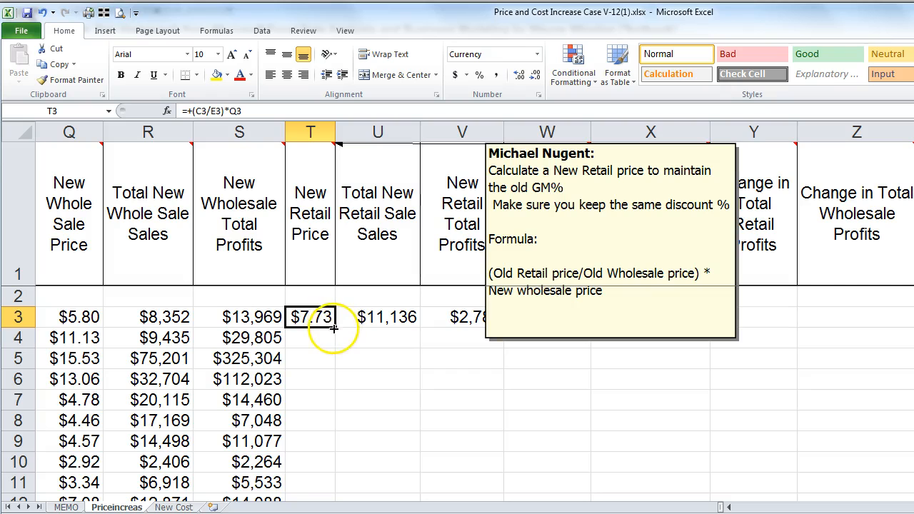
Step: Fill the New Retail Price formula down column T, autofit the column, and hide T1's note
double_click(334, 328)
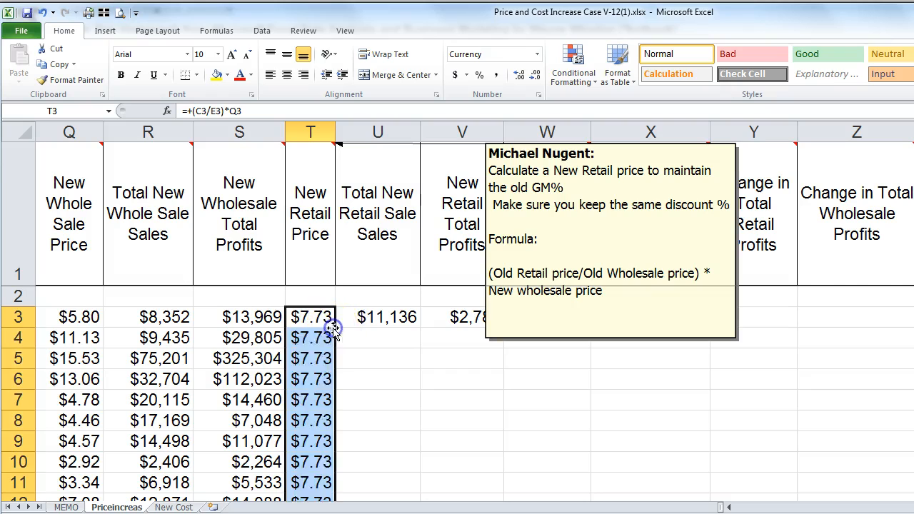
double_click(335, 132)
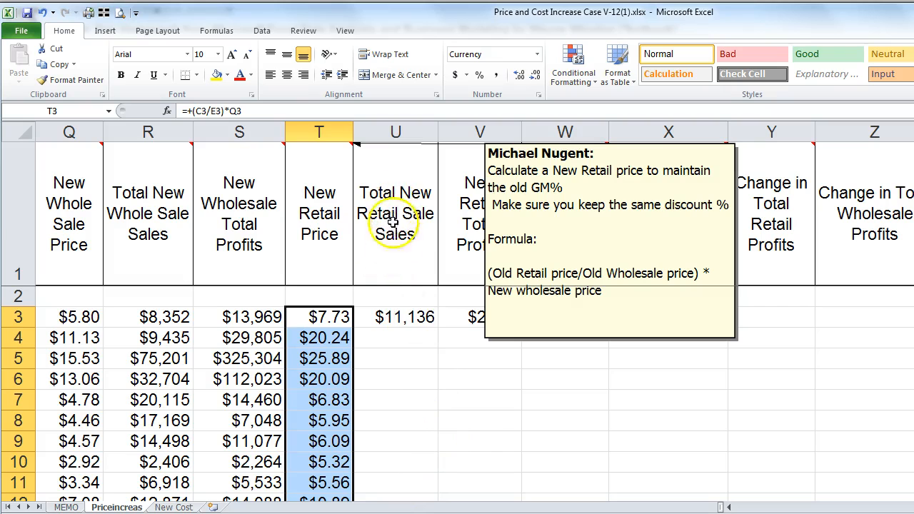
left_click(391, 316)
right_click(335, 166)
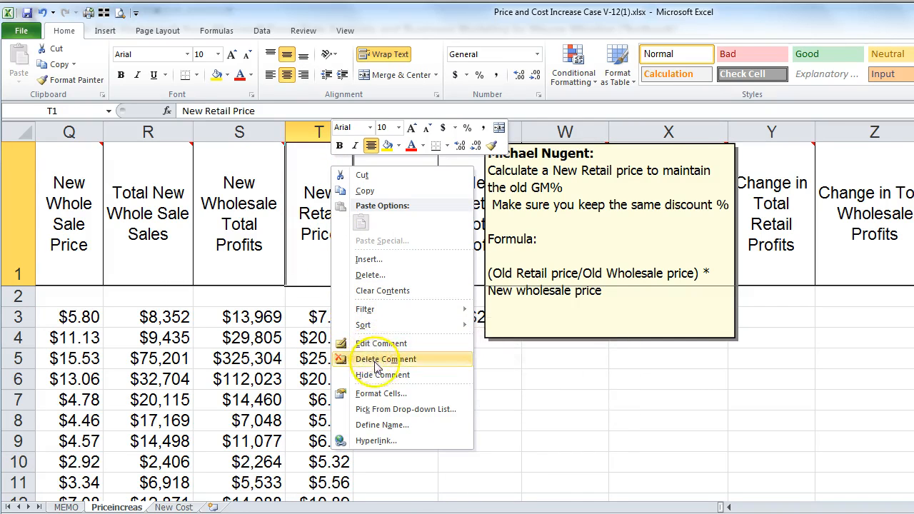
left_click(368, 375)
Step: Fill =+T3*B3 down column U, giving values like $17,154 and $125,335
left_click(395, 194)
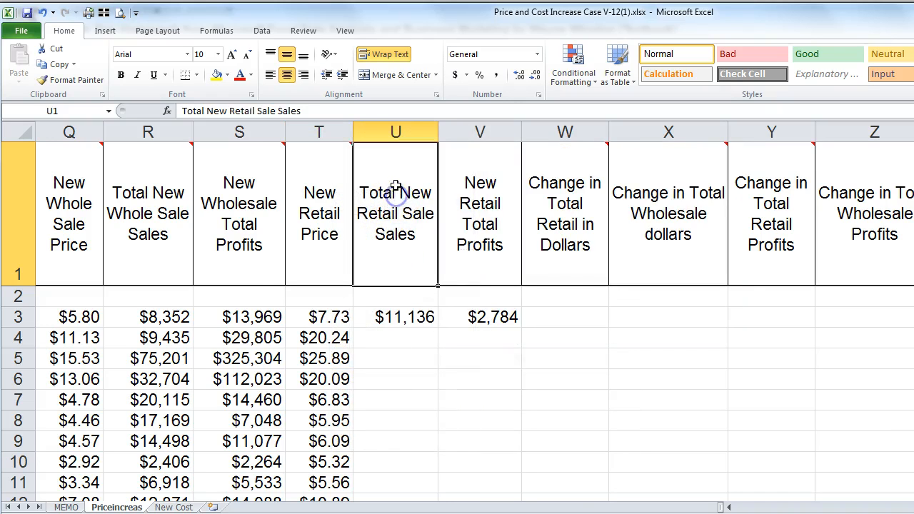
left_click(404, 314)
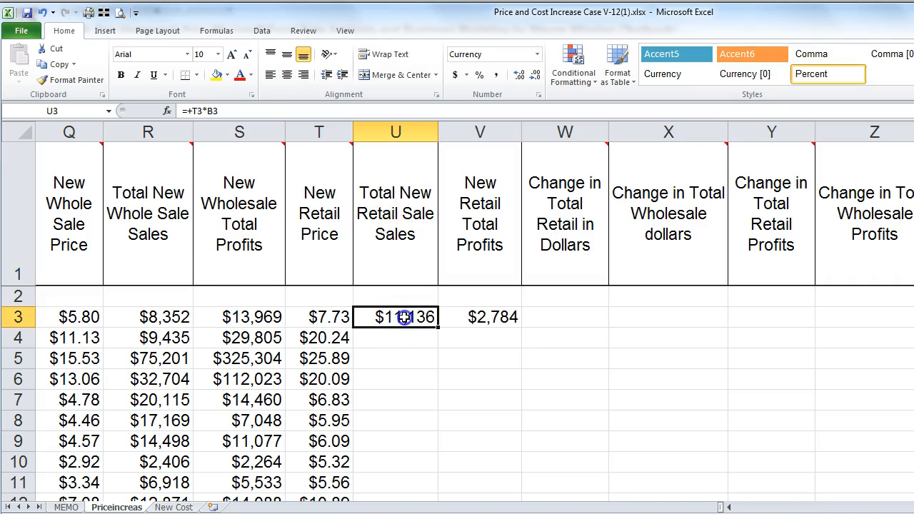
mouse_move(314, 220)
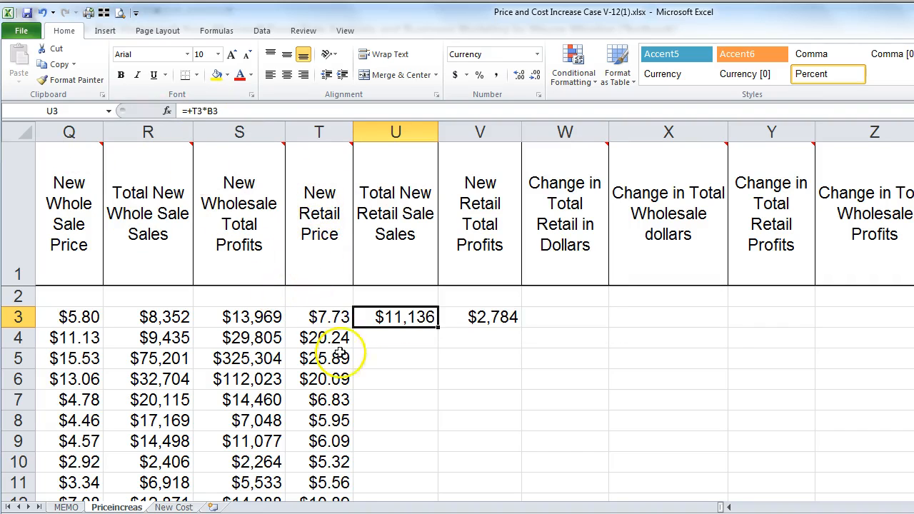
double_click(437, 327)
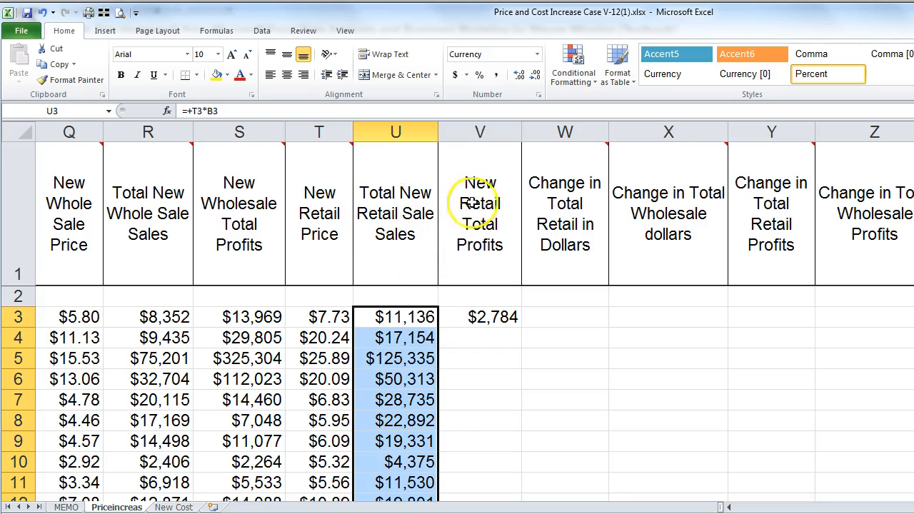
Step: Fill =+(T3-Q3)*B3 from V3 down column V, showing $2,784, $7,719 and $50,134
left_click(484, 318)
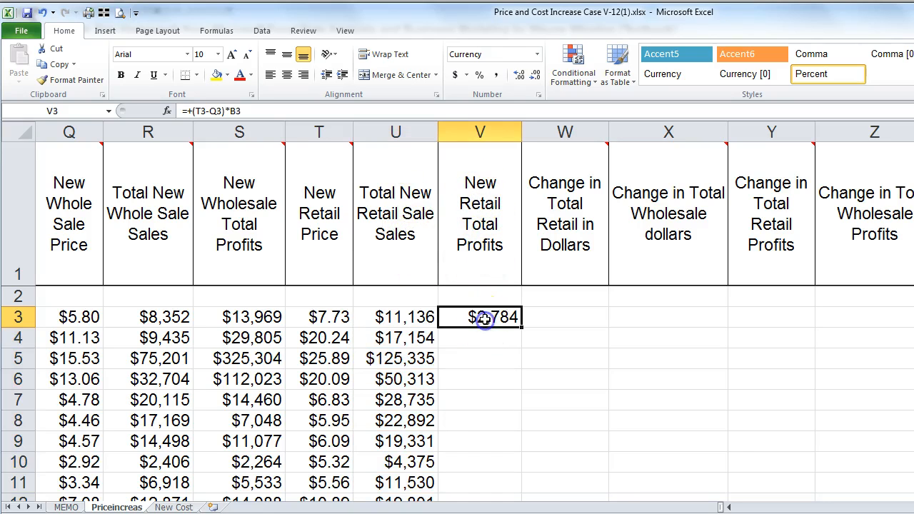
mouse_move(336, 184)
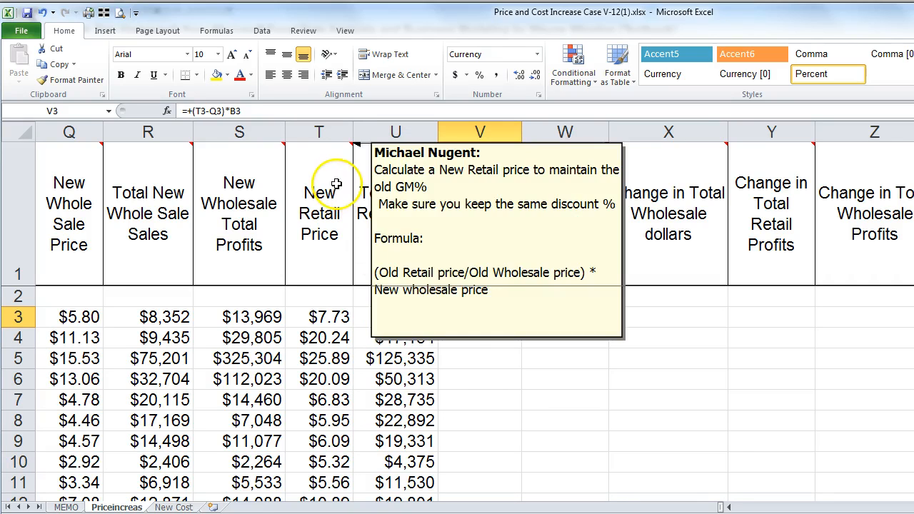
mouse_move(348, 199)
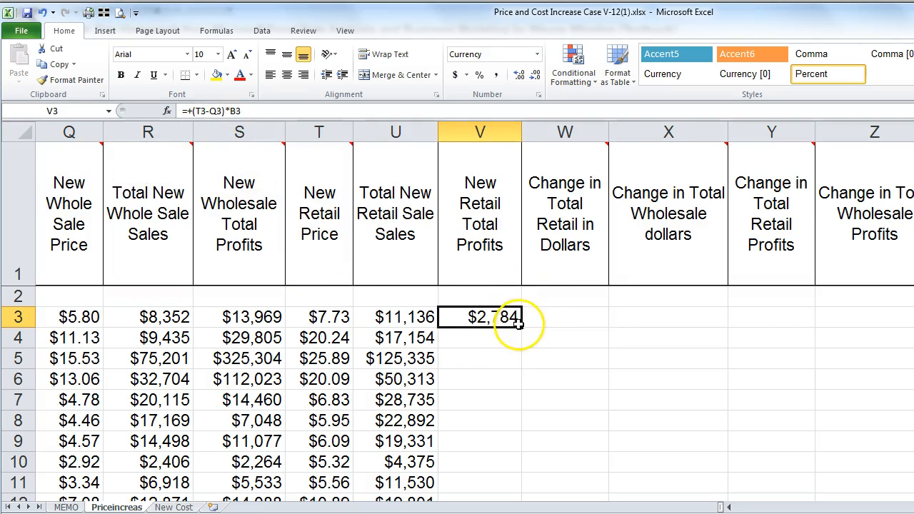
double_click(521, 330)
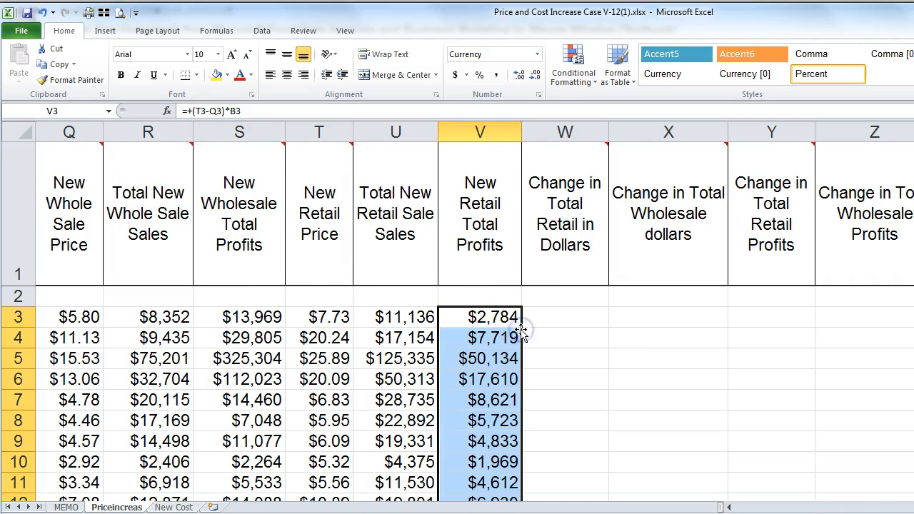
mouse_move(567, 238)
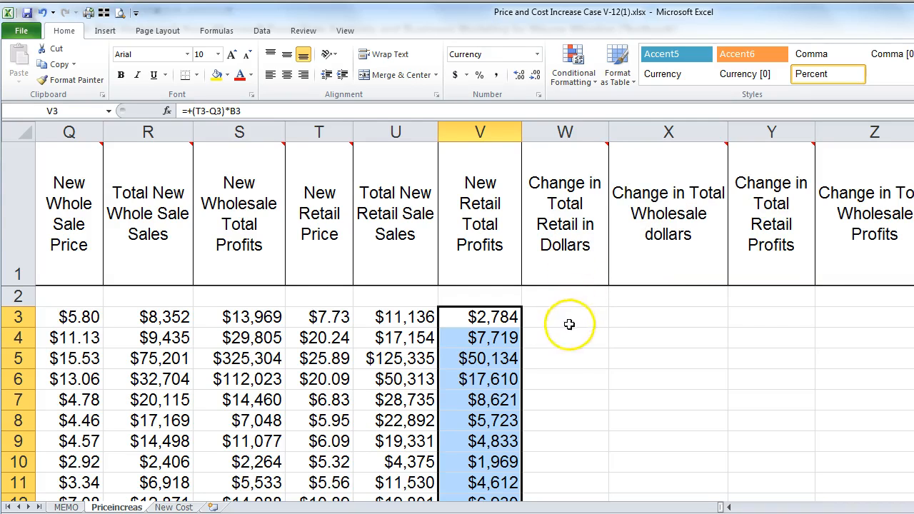
Step: Enter =+U3-D3 in W3 for Change in Total Retail in Dollars
left_click(573, 322)
type("+")
key("Left")
key("Left")
key("Left")
key("Right")
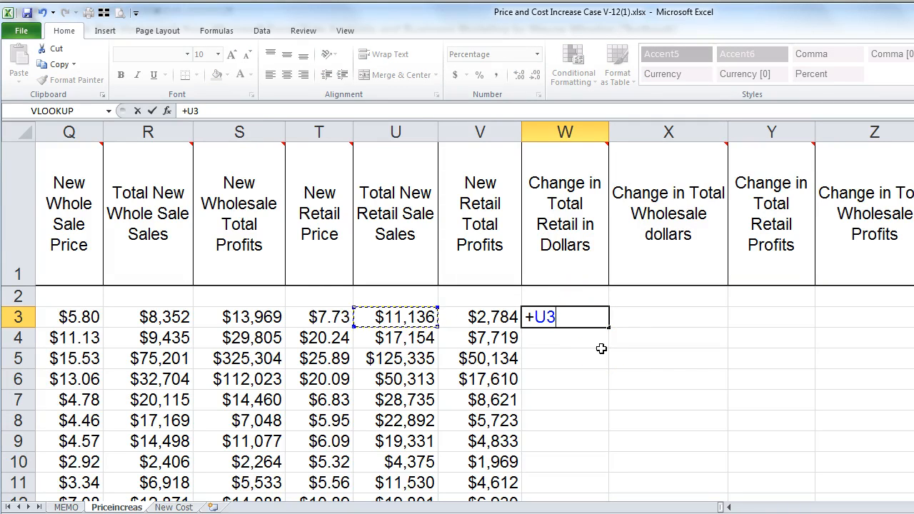
type("-")
key("Left")
key("ctrl+Left")
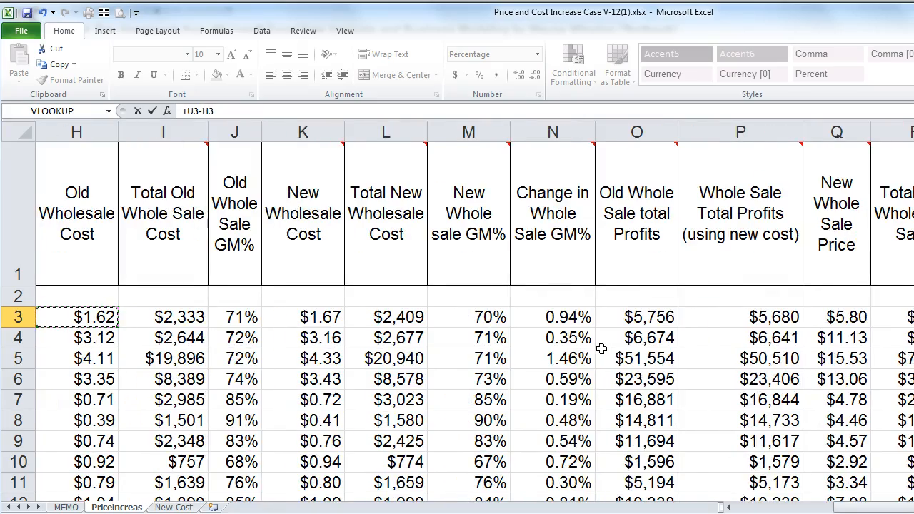
key("Left")
key("Left")
key("Left")
key("Left")
key("Left")
key("Right")
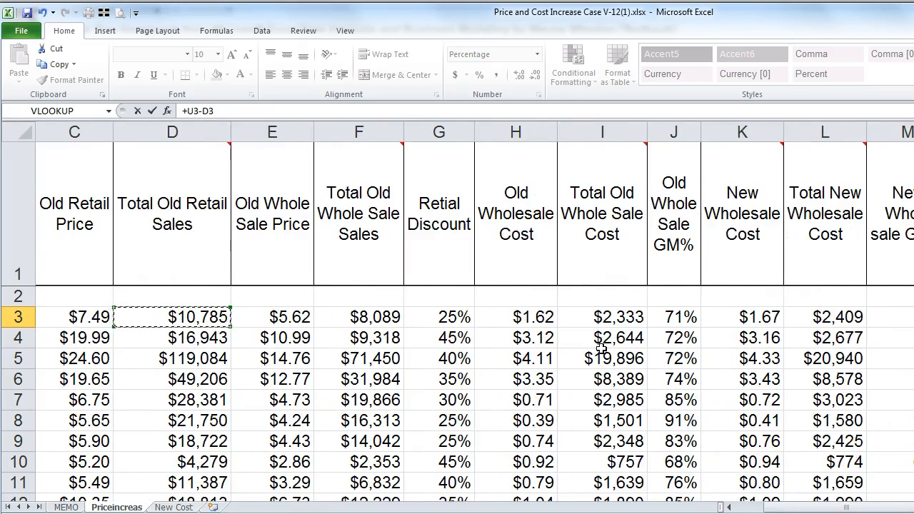
key("Return")
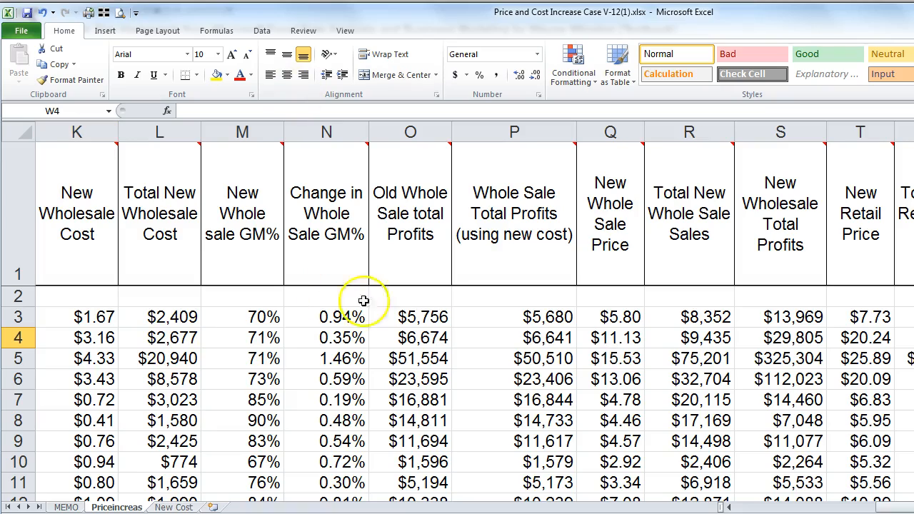
Step: Copy V3's currency format to W3 and fill the formula down column W ($351, $212, $6,252)
scroll(474, 310, "right", 6)
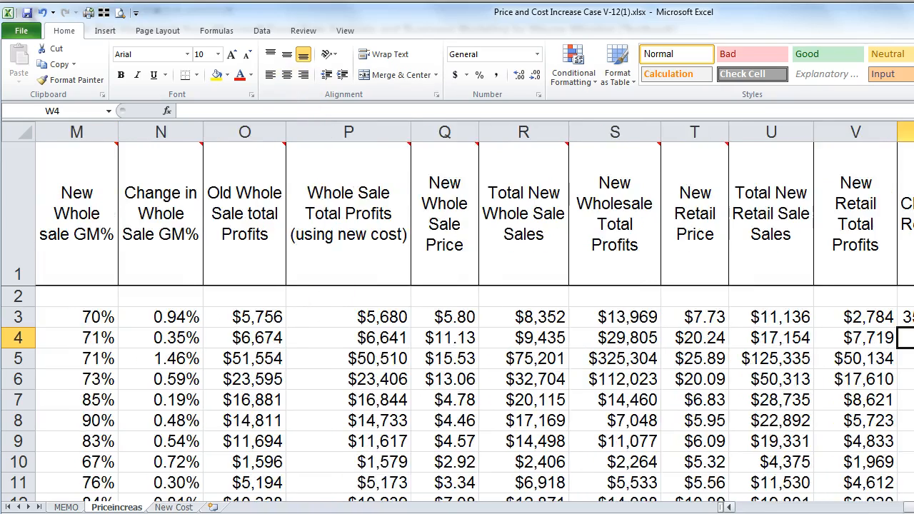
left_click(574, 317)
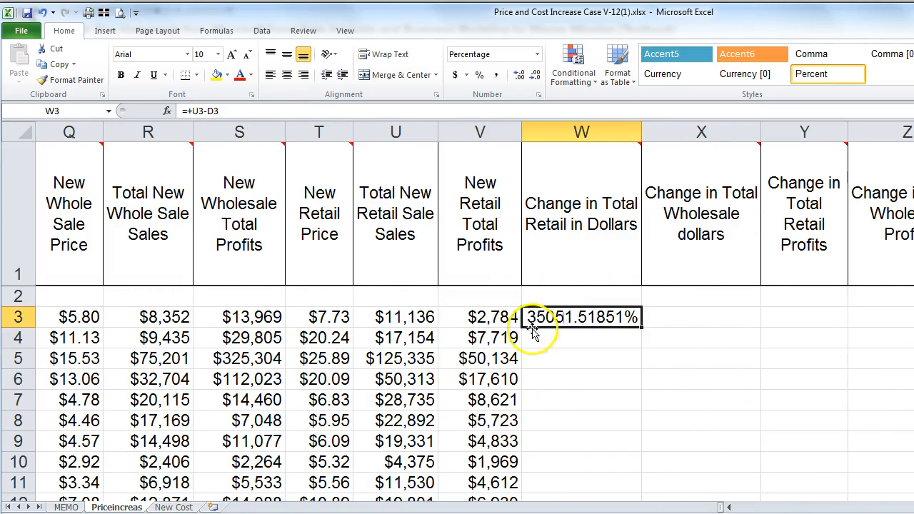
left_click(495, 317)
left_click(64, 80)
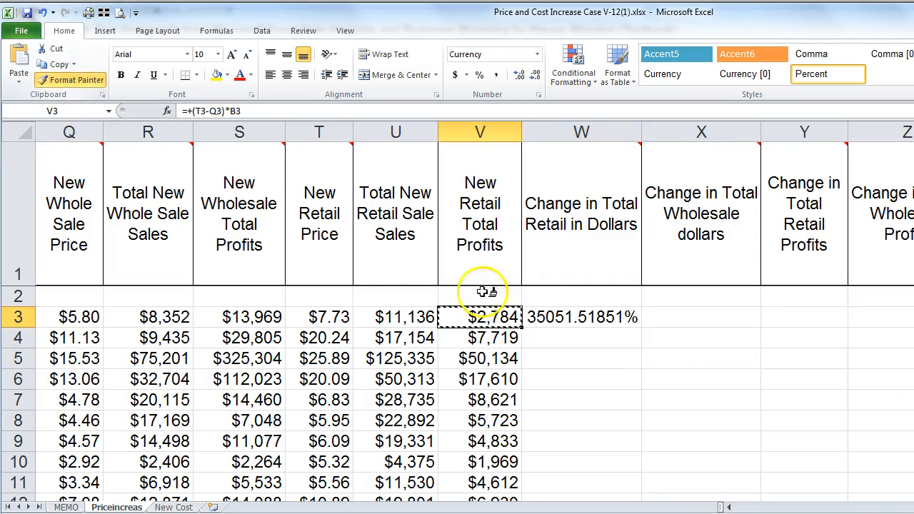
left_click(571, 318)
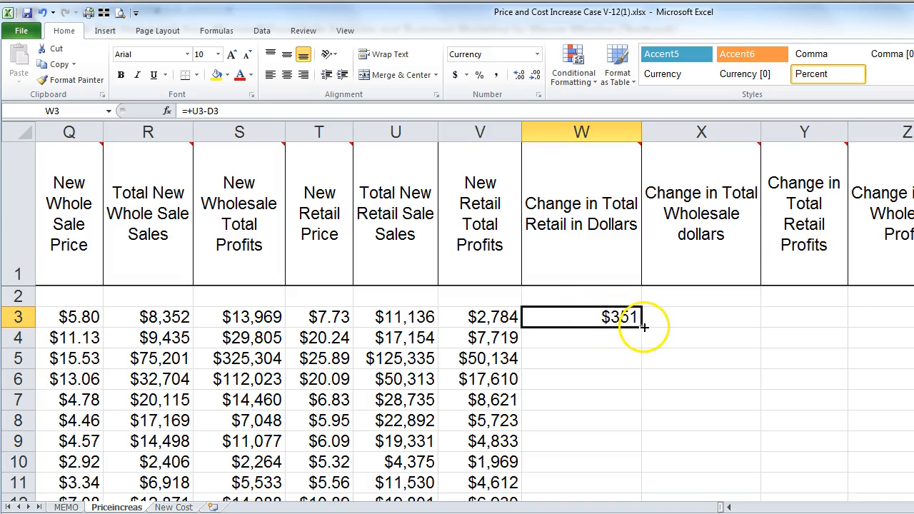
double_click(642, 327)
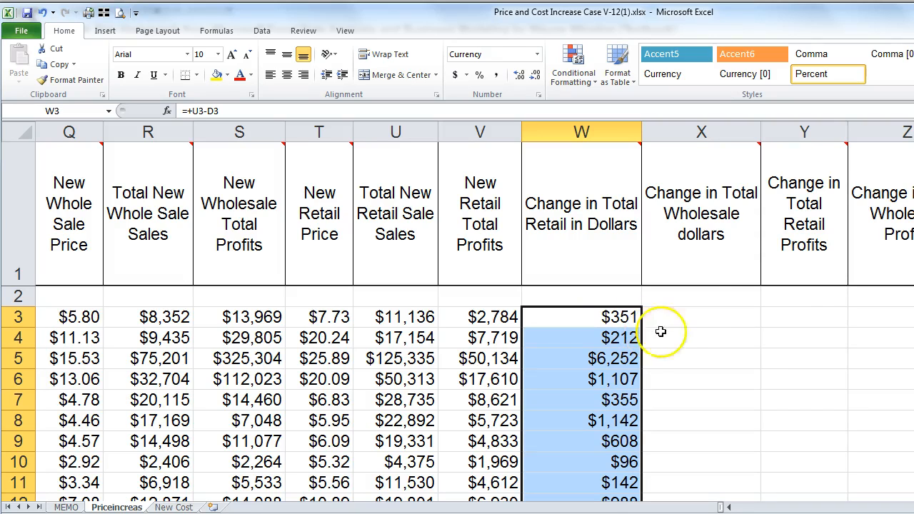
mouse_move(699, 209)
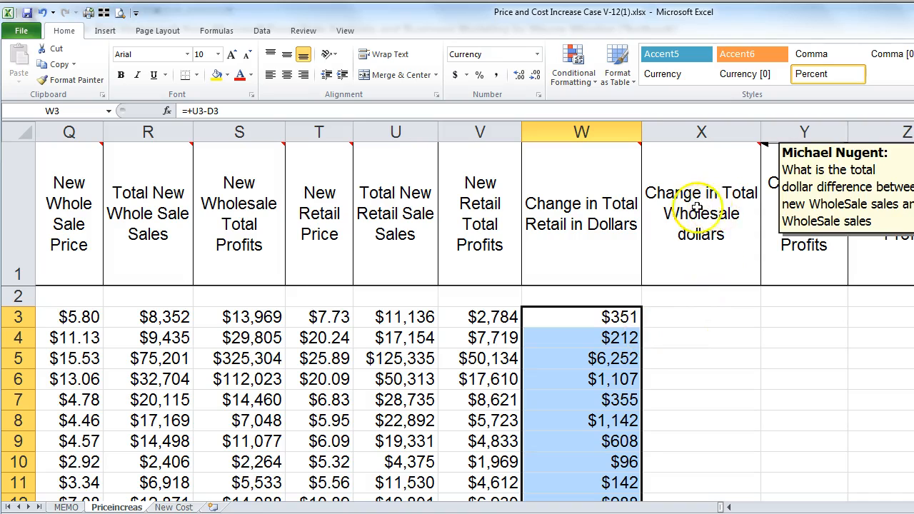
left_click(689, 317)
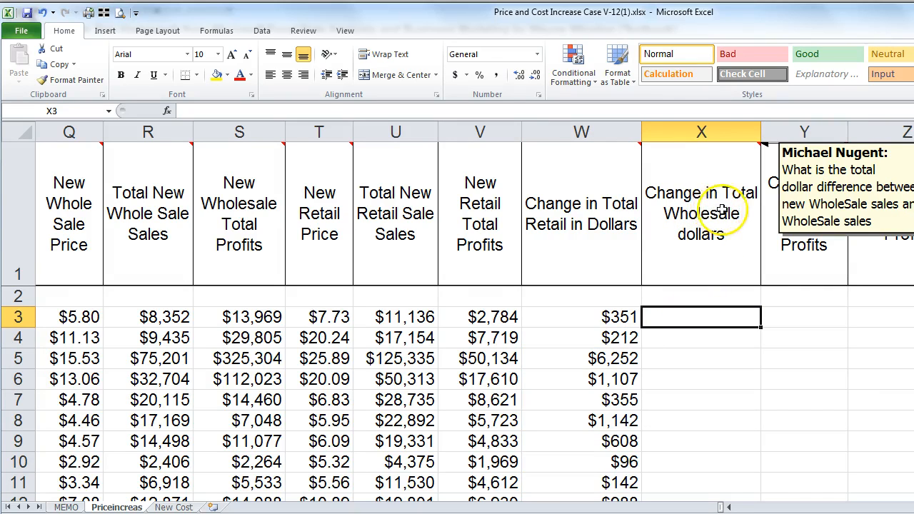
Step: Show X1's Change in Total Wholesale dollars note, enlarge its box to fit the text, then hide it
left_click(704, 187)
right_click(706, 183)
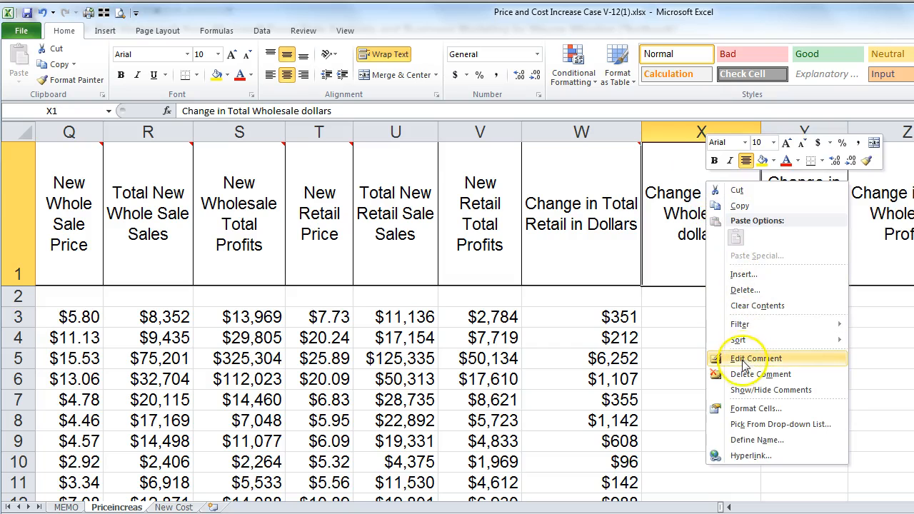
left_click(741, 390)
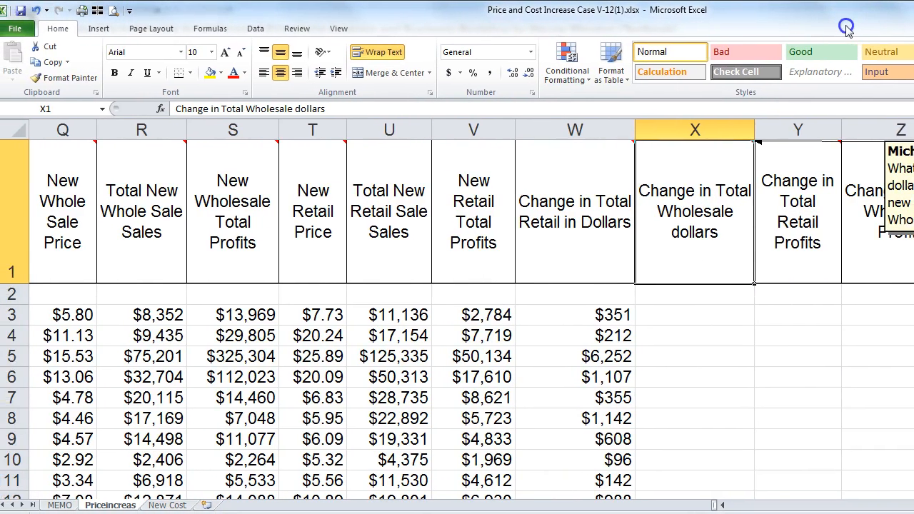
scroll(759, 143, "right", 3)
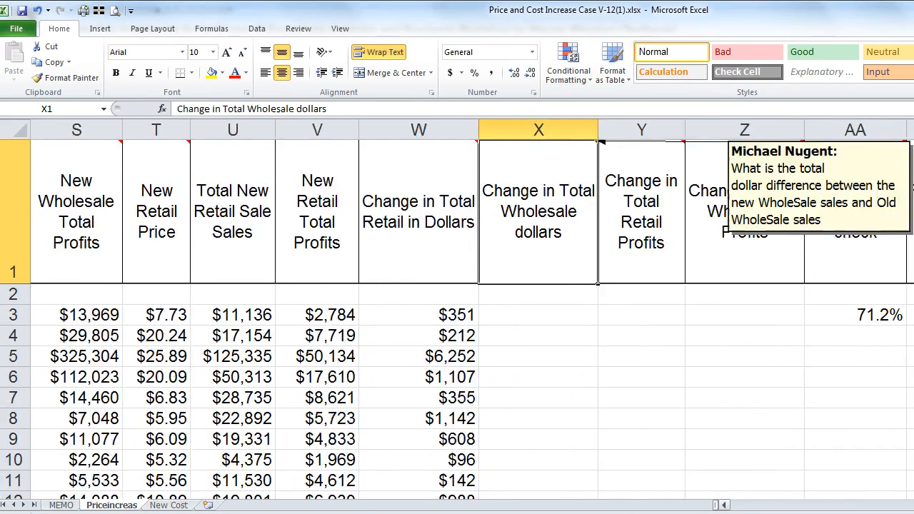
left_click(812, 227)
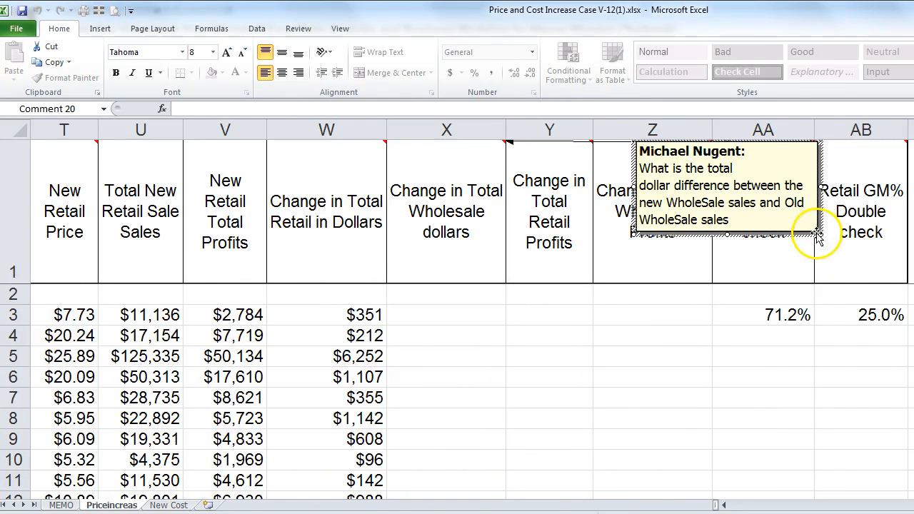
left_click_drag(819, 234, 869, 314)
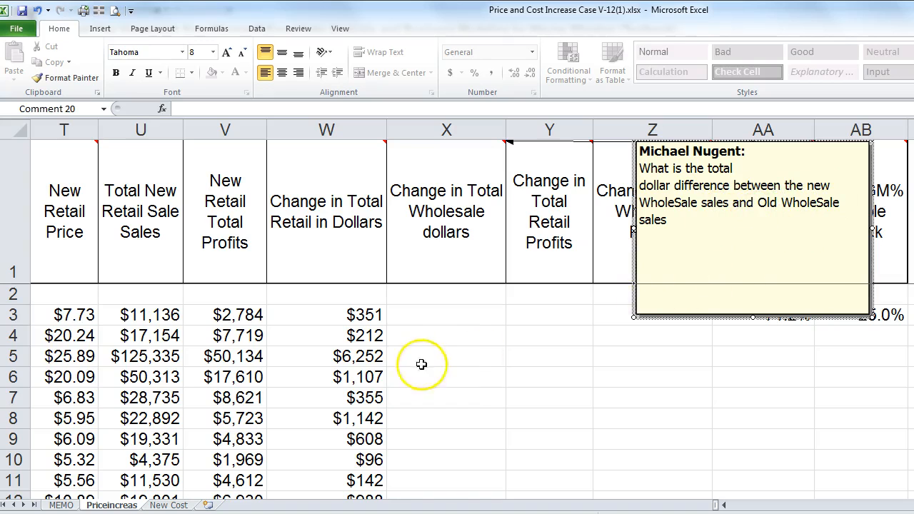
left_click(433, 316)
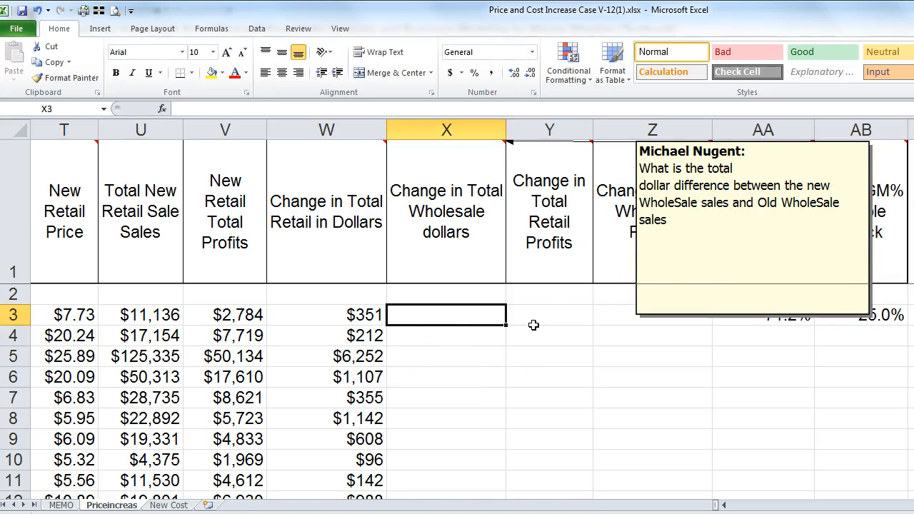
right_click(455, 201)
left_click(491, 410)
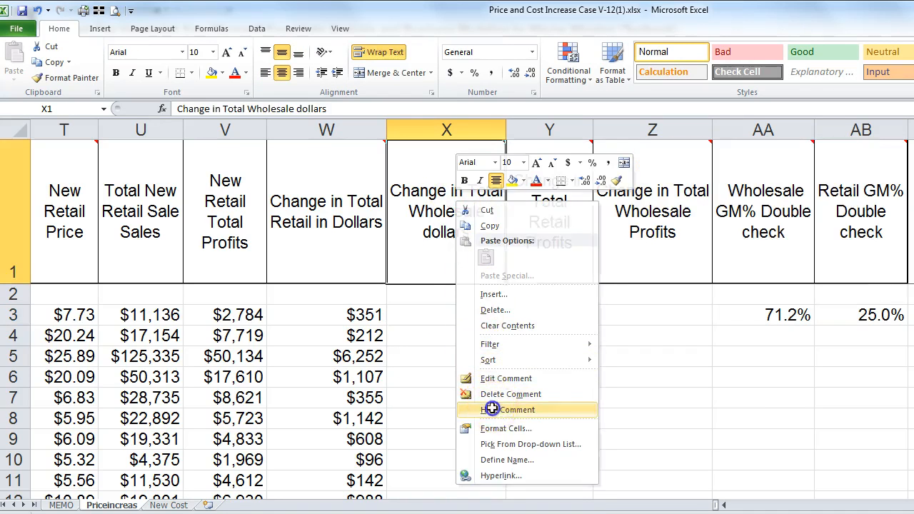
left_click_drag(430, 321, 444, 335)
Step: Enter =+R3-F3 in X3 for Change in Total Wholesale dollars
key("Up")
key("Down")
type("+")
key("Left")
key("Left")
key("Left")
key("Left")
key("Left")
key("Left")
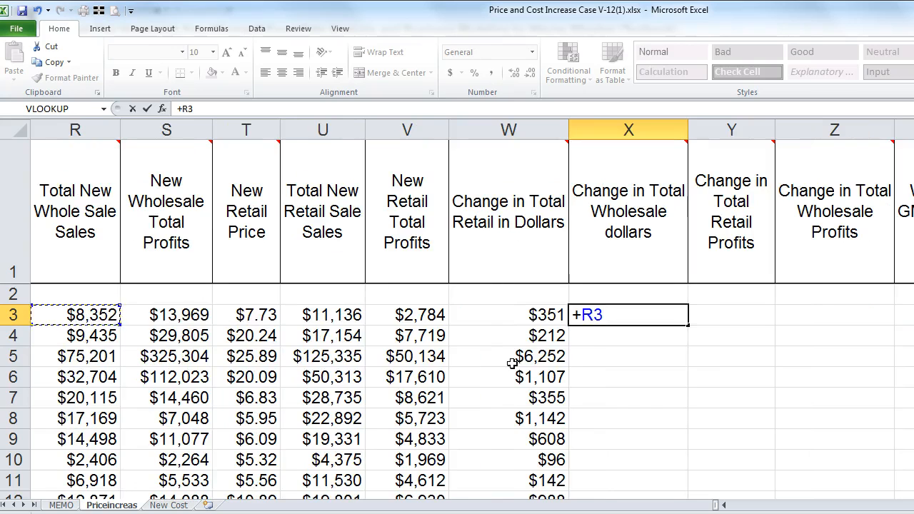
type("-")
key("Left")
key("Left")
key("Left")
key("Left")
key("Left")
key("Left")
key("Left")
key("Left")
key("Left")
key("Left")
key("Left")
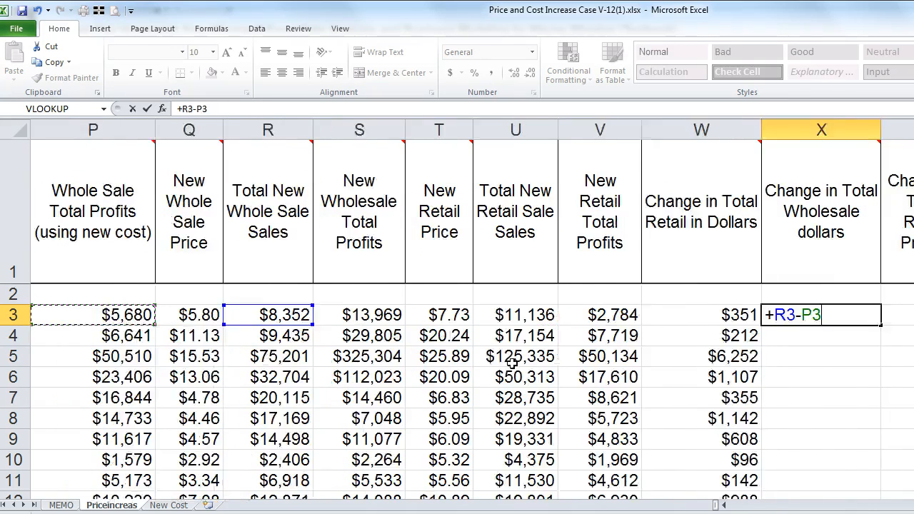
key("Right")
key("Right")
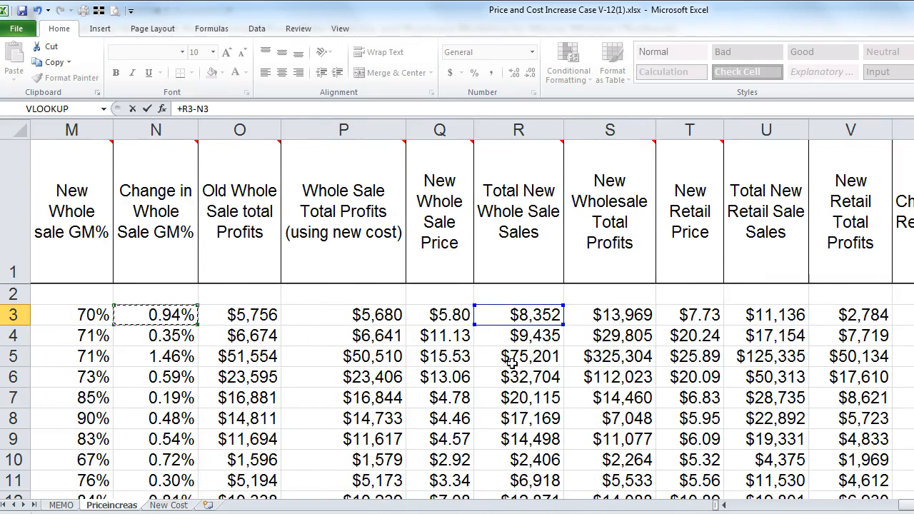
key("Left")
key("Left")
key("Left")
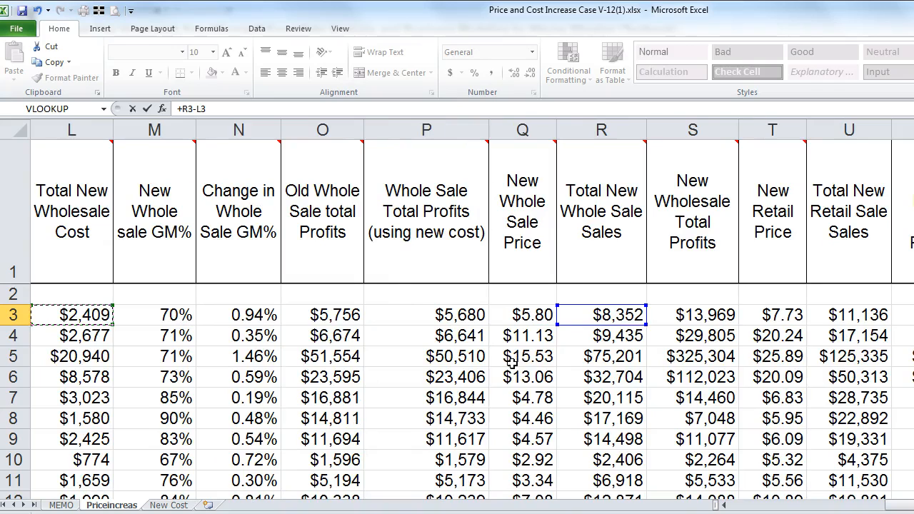
key("Left")
key("Left")
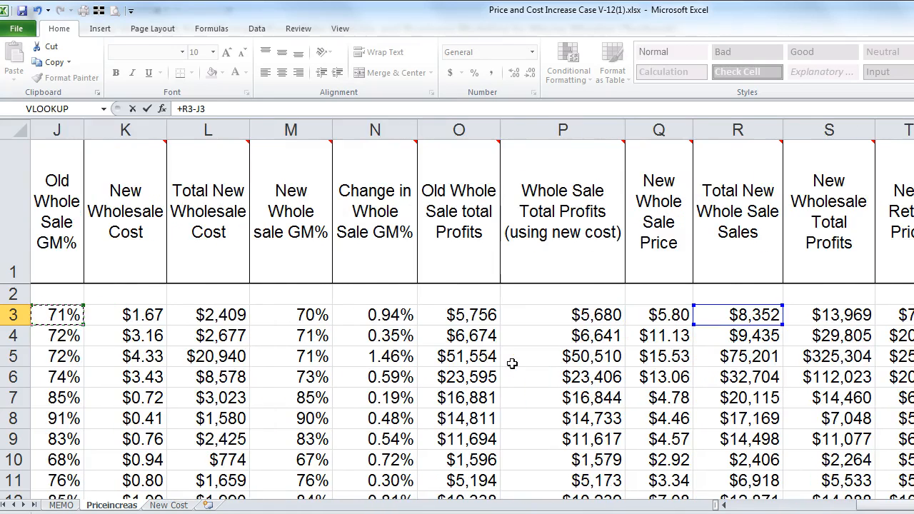
key("Left")
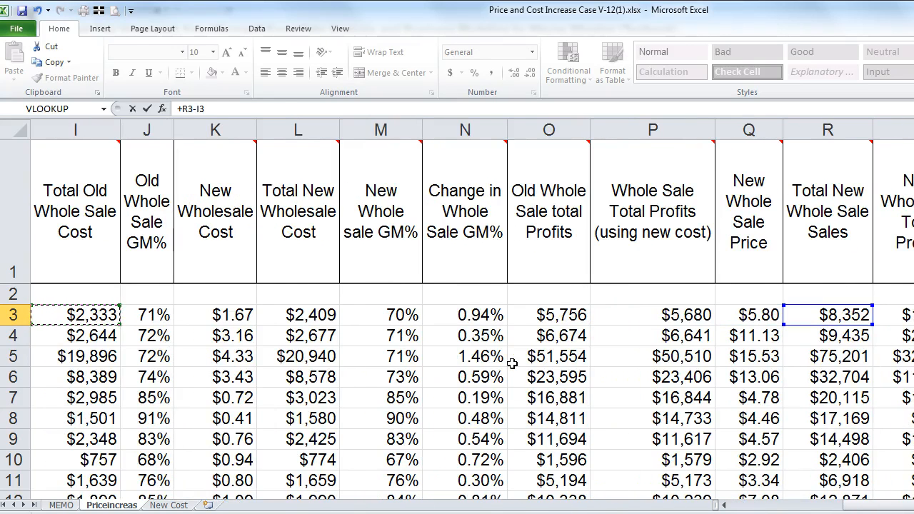
key("Left")
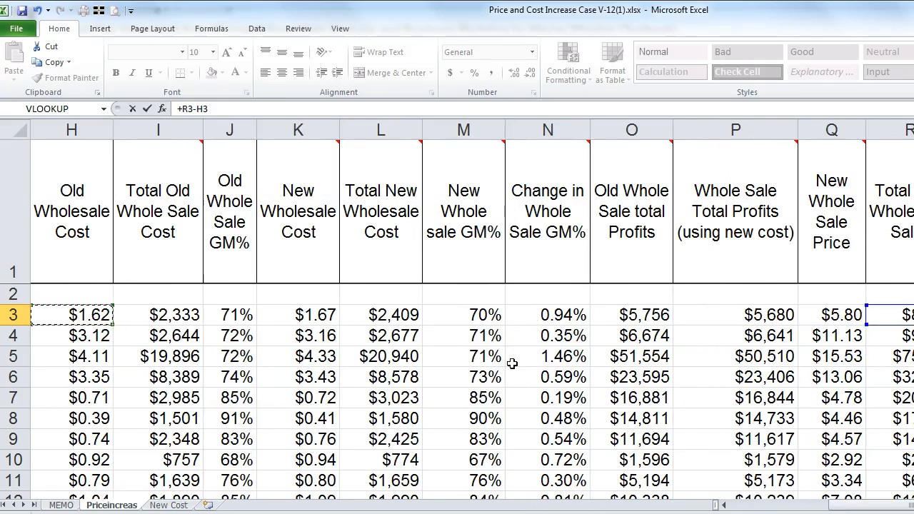
key("Left")
key("Left")
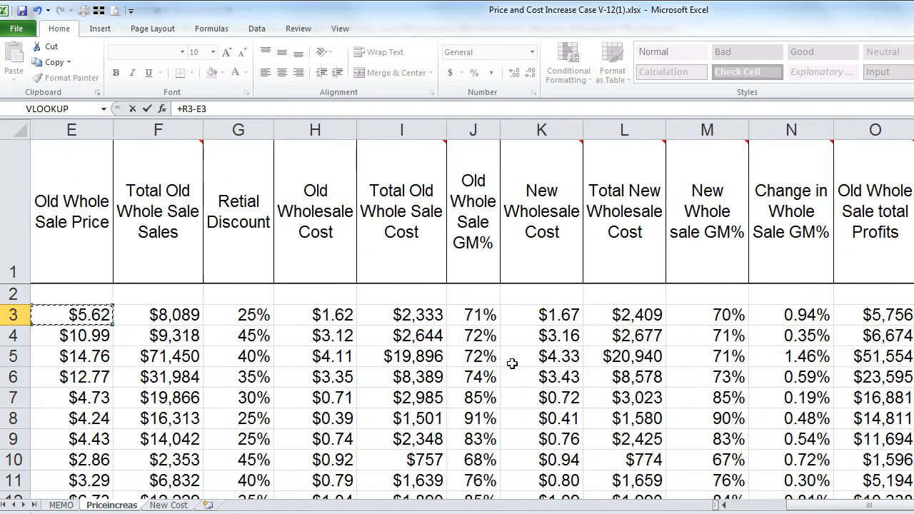
key("Return")
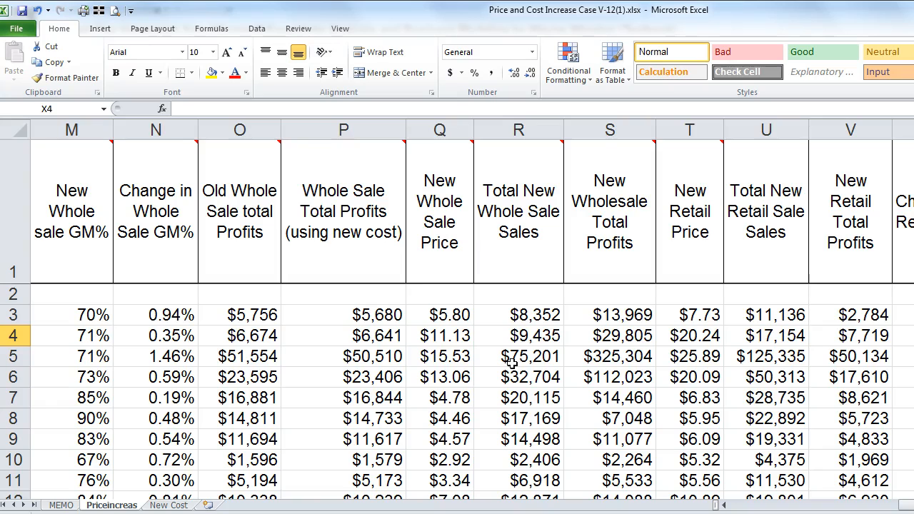
key("Up")
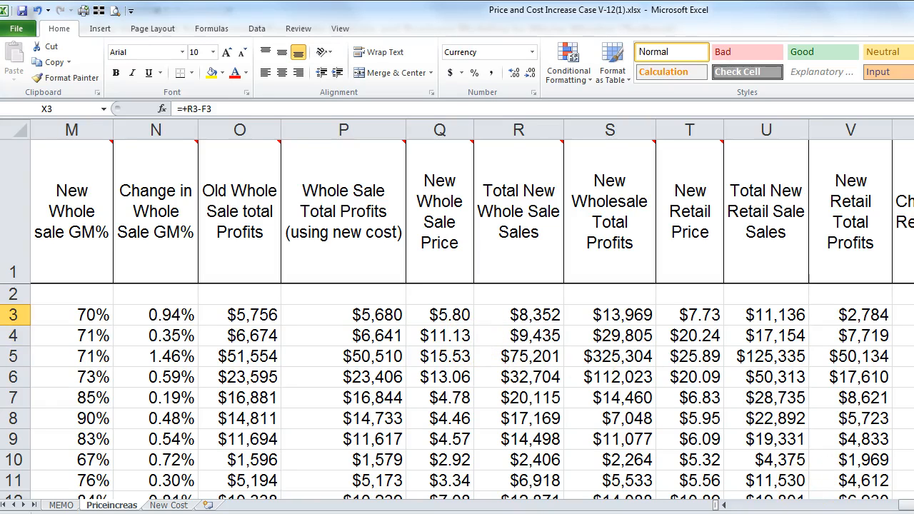
Step: Fill the X3 formula down column X, showing $263, $116, $3,751 and more
scroll(471, 307, "right", 4)
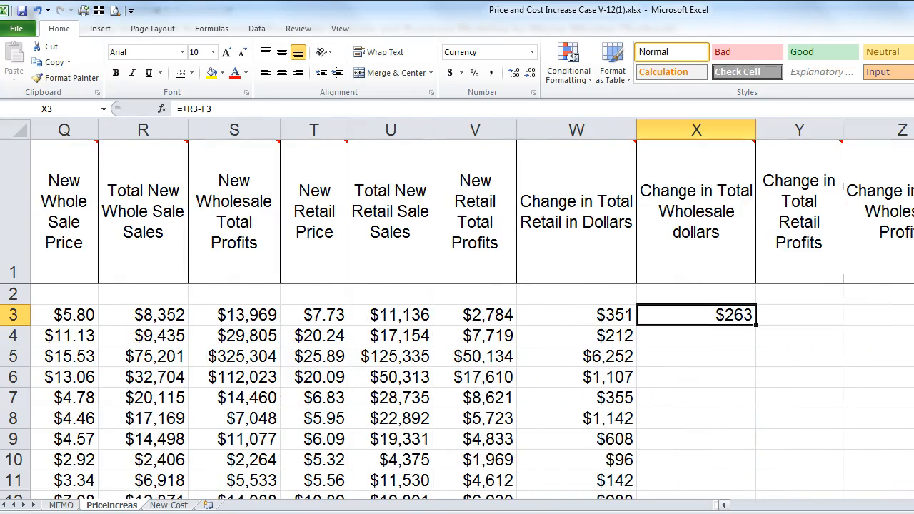
mouse_move(540, 210)
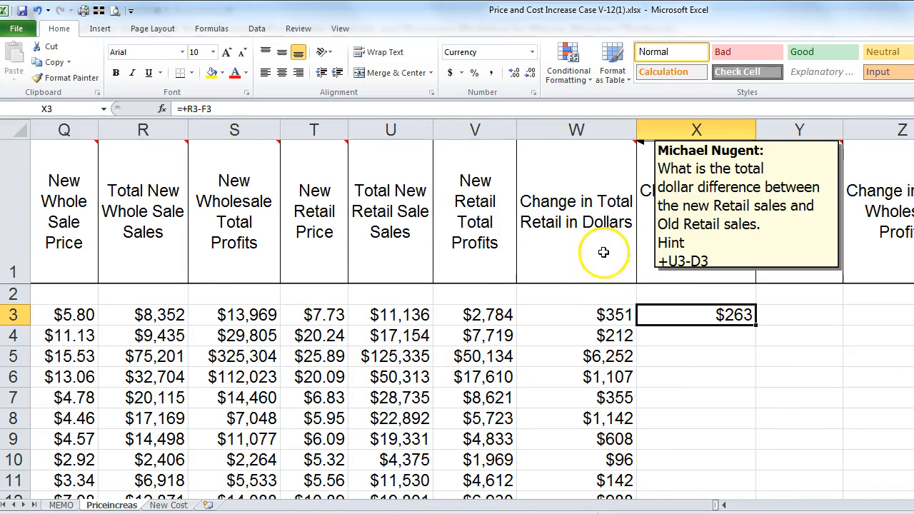
mouse_move(728, 255)
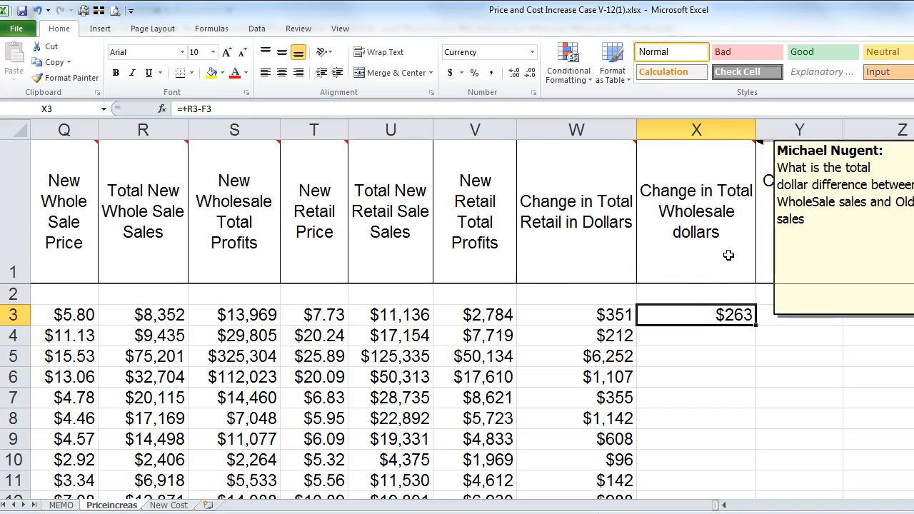
double_click(755, 325)
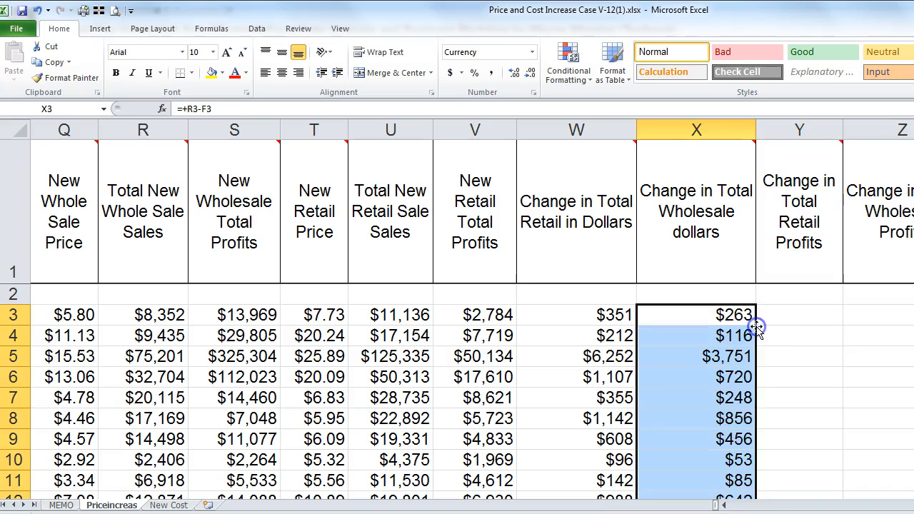
left_click(779, 315)
mouse_move(797, 238)
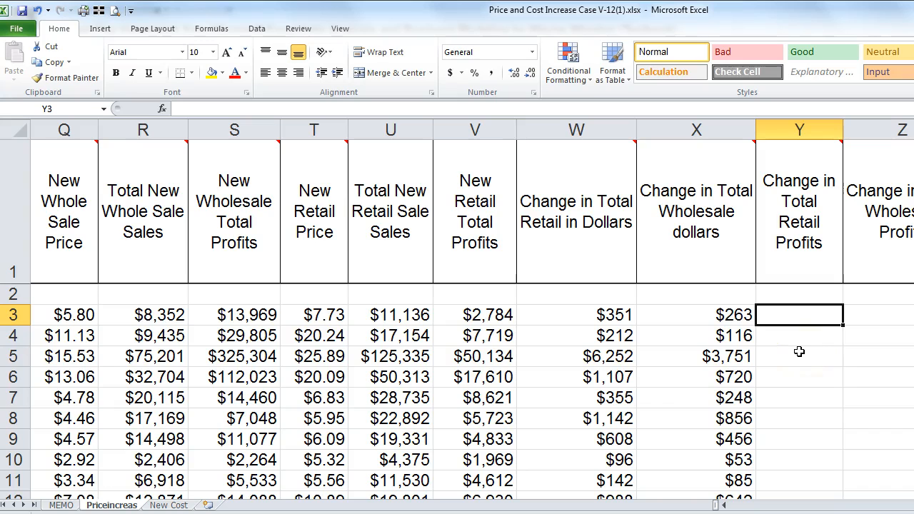
type("+")
key("Left")
key("Left")
key("Left")
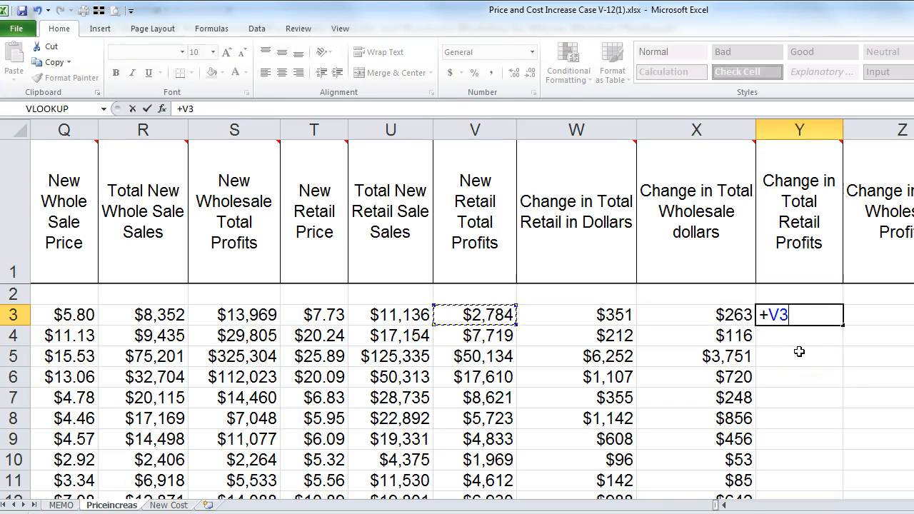
type("-")
key("Left")
key("Left")
key("Left")
key("Left")
key("Left")
key("Left")
key("Left")
key("Left")
key("Left")
key("Left")
key("Left")
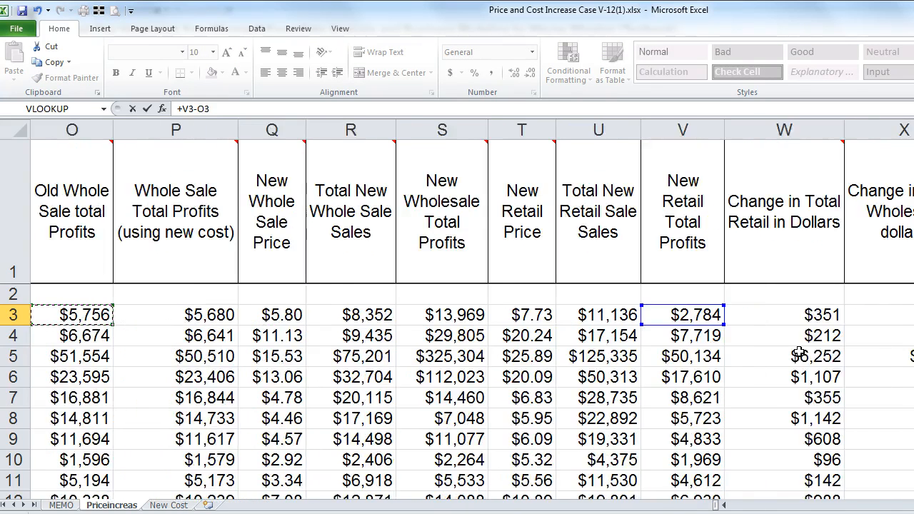
key("Left")
key("Left")
key("Left")
key("Left")
key("Left")
key("Left")
key("Left")
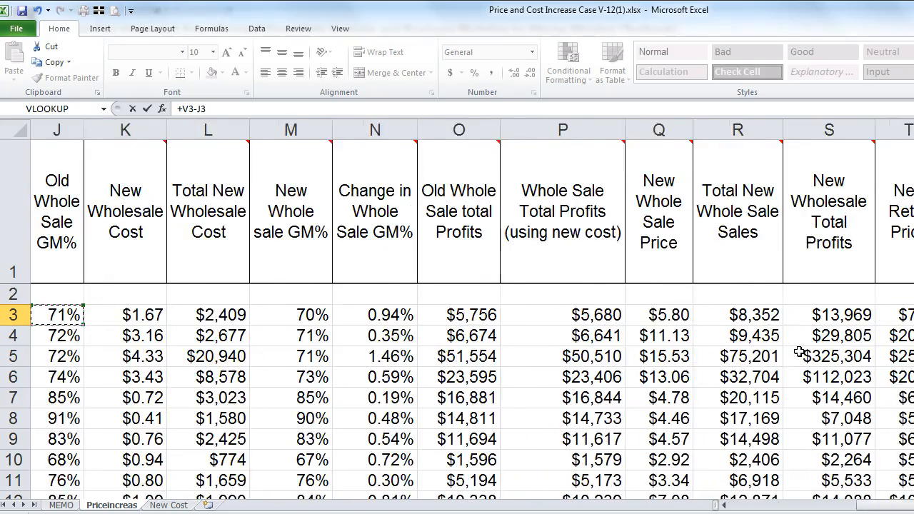
key("Left")
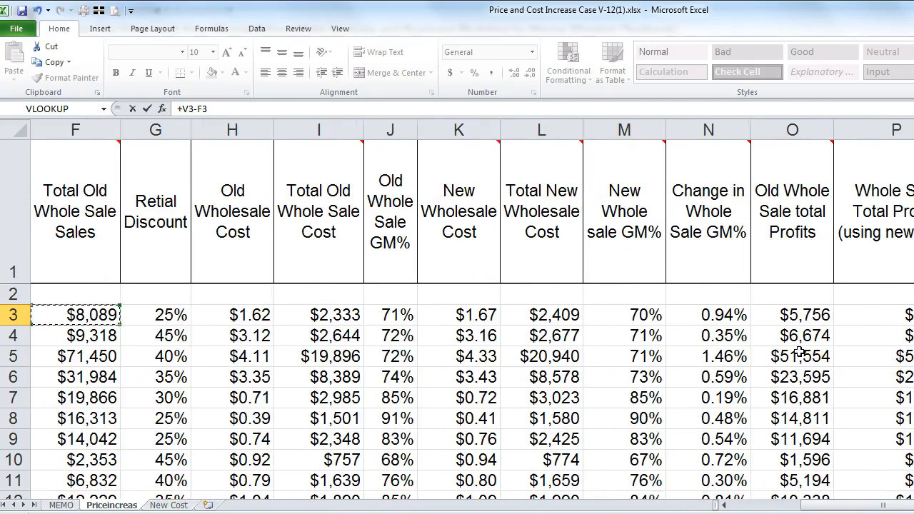
key("Left")
key("Left")
key("Left")
key("Left")
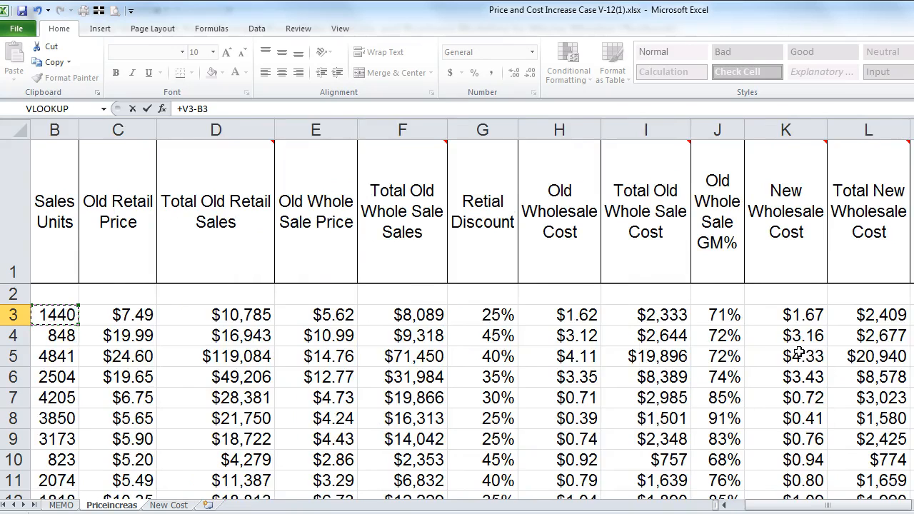
key("Left")
key("Right")
key("Right")
key("Right")
key("Right")
key("Right")
key("Right")
key("Right")
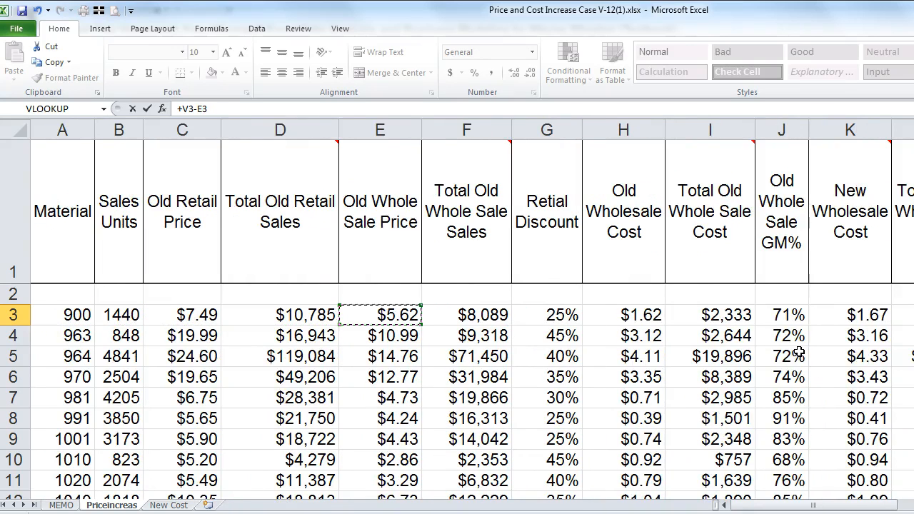
key("Right")
key("Right")
key("Right")
key("Right")
key("Right")
key("Right")
key("Right")
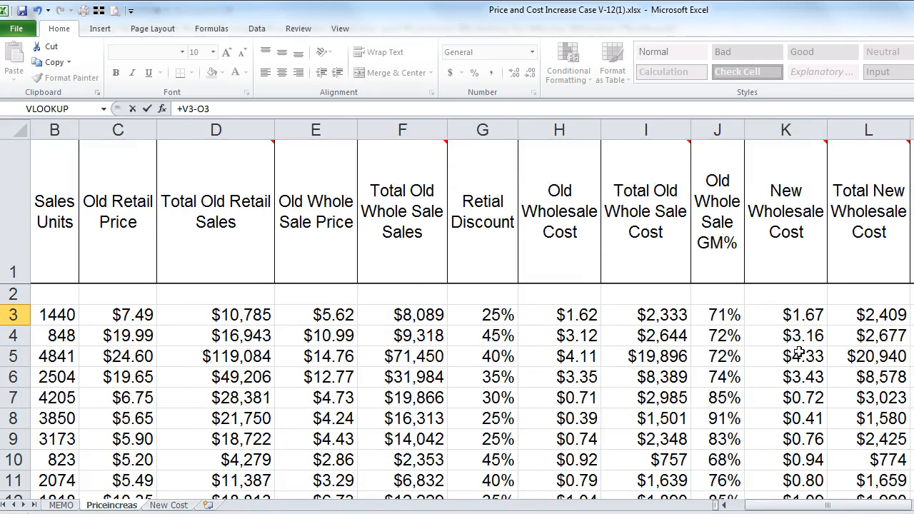
key("Right")
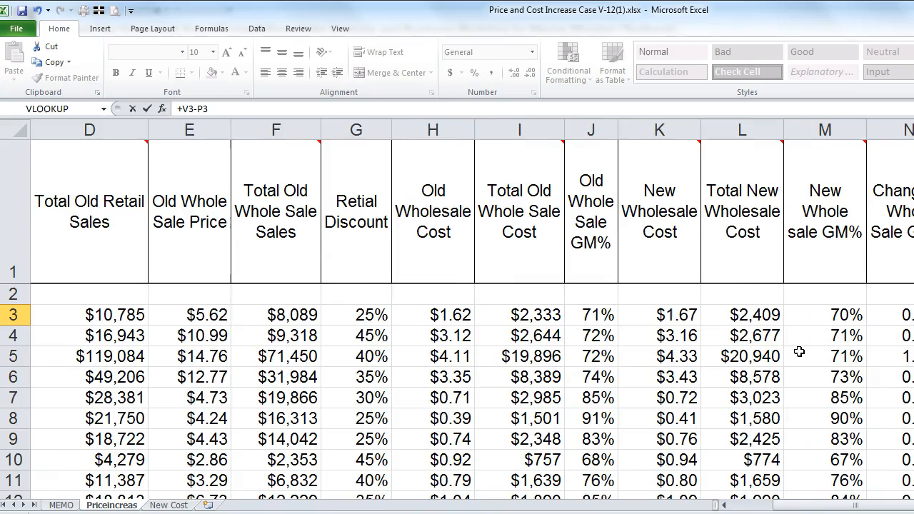
key("Right")
key("Right")
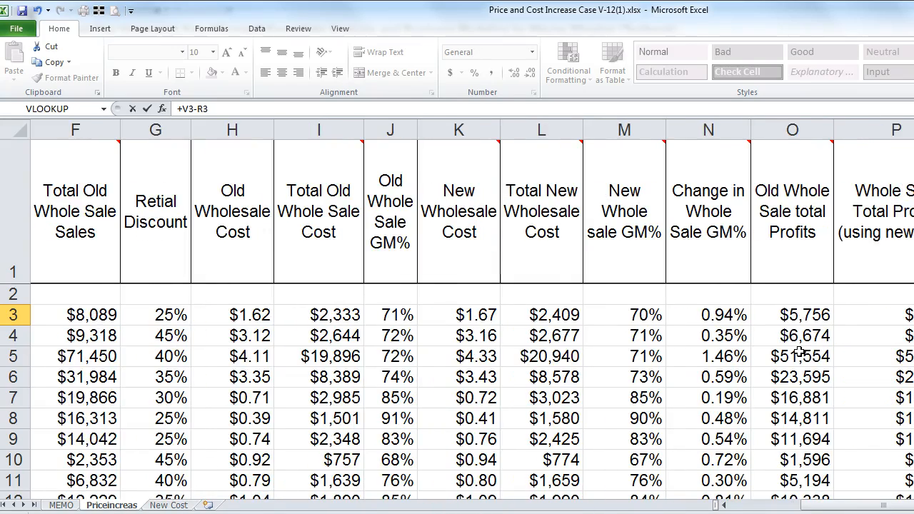
key("Right")
key("Right")
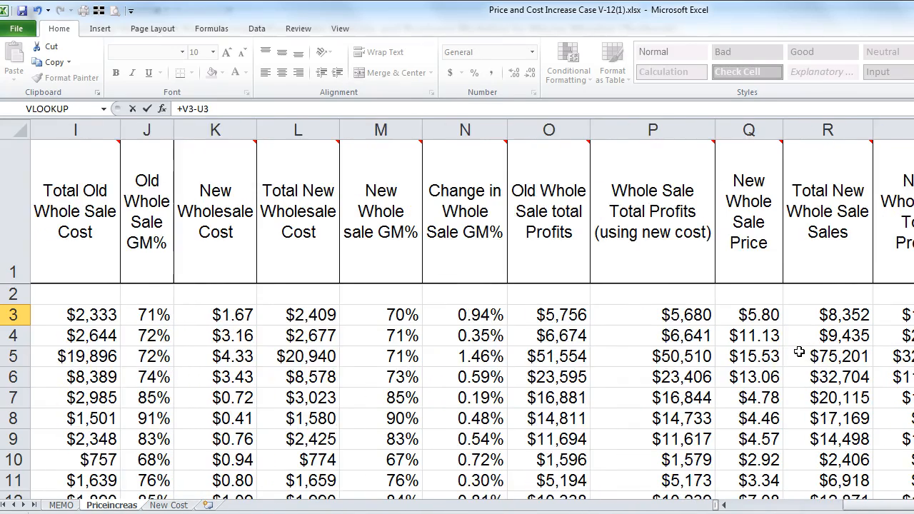
key("Right")
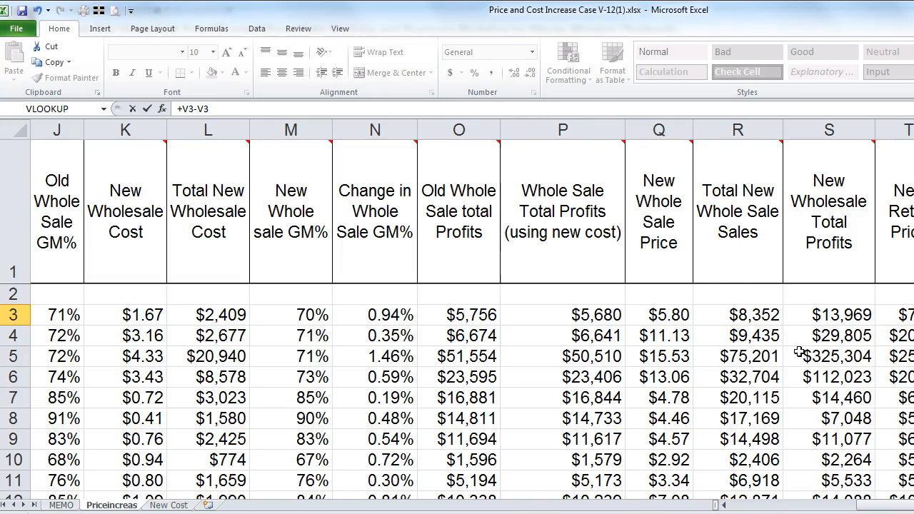
key("Right")
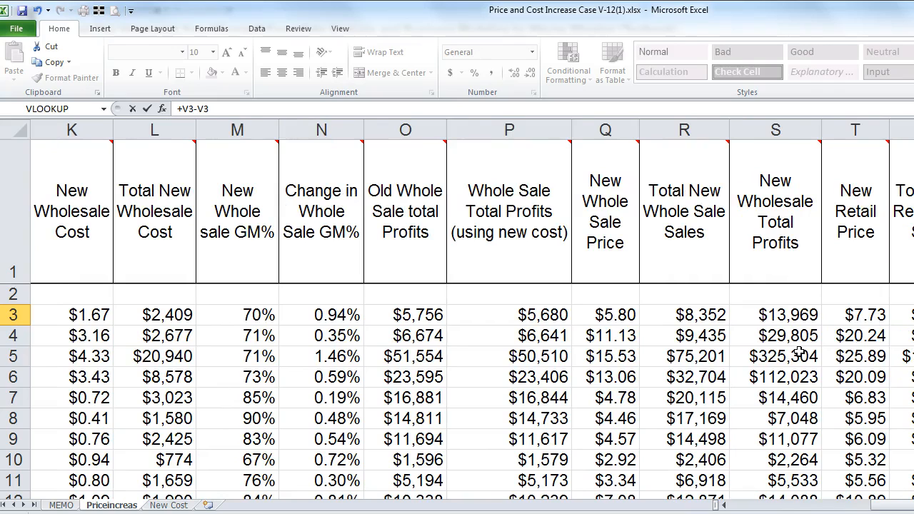
key("Left")
key("Left")
key("Left")
key("Left")
key("Left")
key("Left")
key("Left")
key("Left")
key("Left")
key("Left")
key("Left")
key("Left")
key("Left")
key("Left")
key("Left")
key("Left")
key("Left")
key("Left")
key("Left")
key("Left")
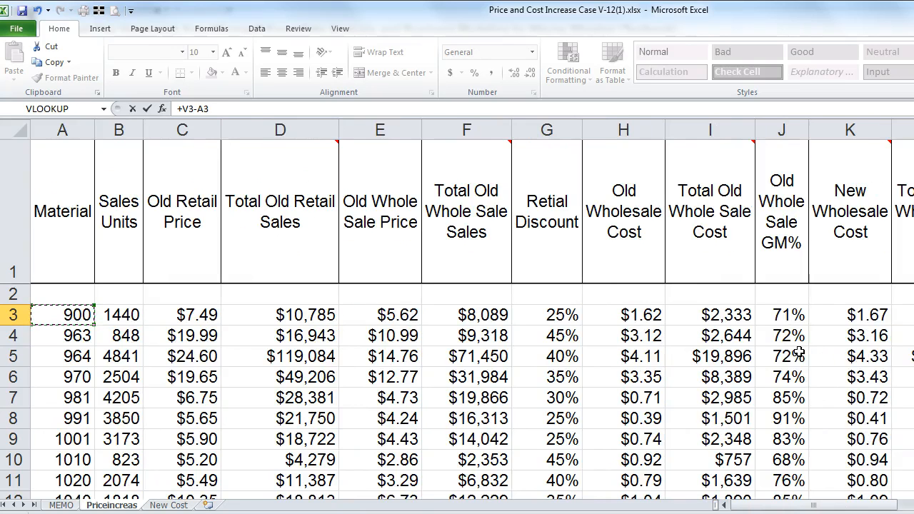
key("Escape")
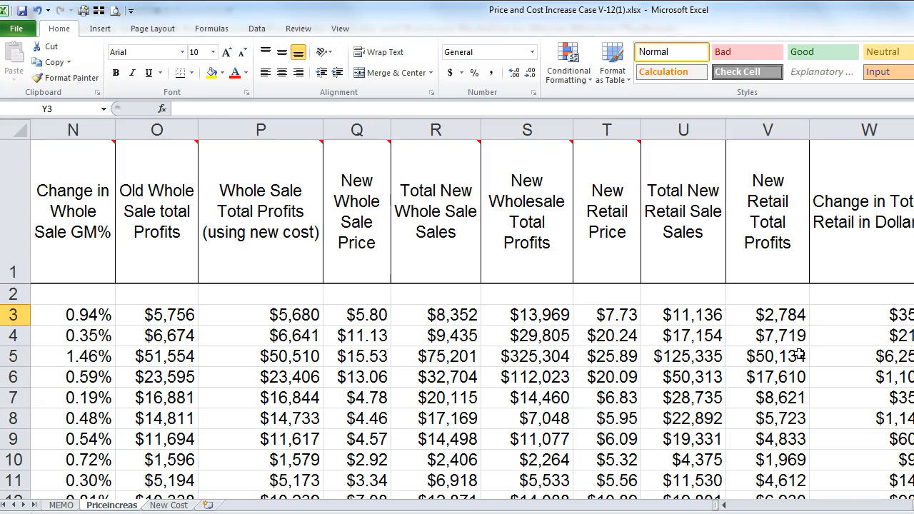
key("Left")
key("Left")
key("Left")
key("Left")
key("Left")
key("Left")
key("Left")
key("Left")
key("Left")
key("Left")
key("Left")
key("Left")
key("Left")
key("Left")
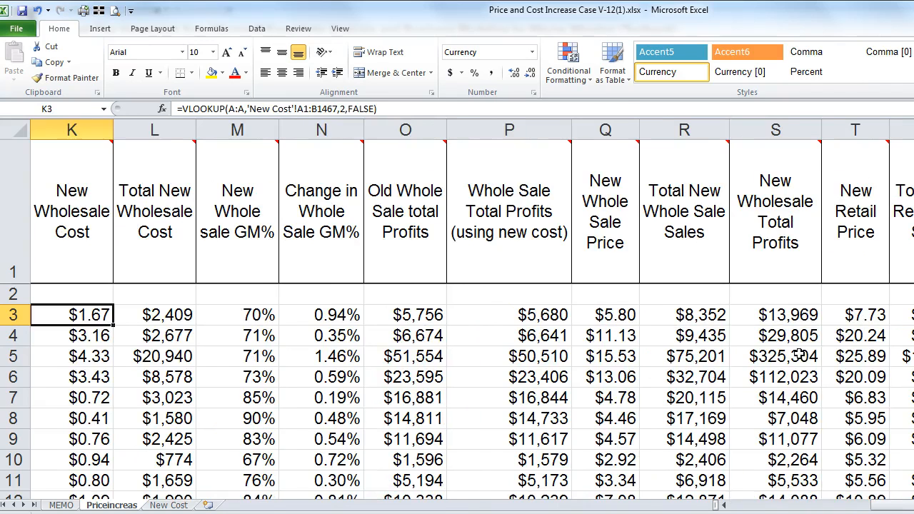
key("Left")
key("Right")
key("Right")
key("Right")
key("Right")
key("Right")
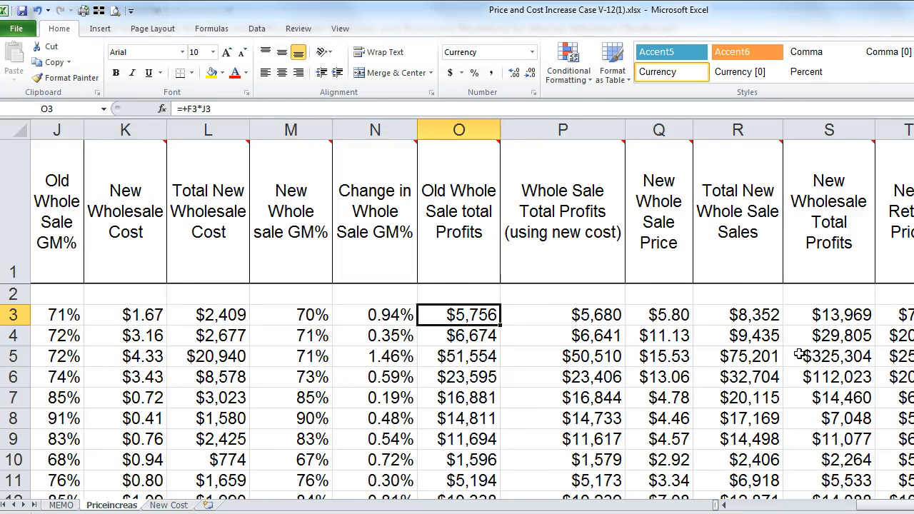
key("Left")
key("Left")
key("Left")
key("Left")
key("Left")
key("Left")
key("Left")
key("Left")
key("Left")
key("Left")
key("Left")
key("Left")
key("Left")
key("Left")
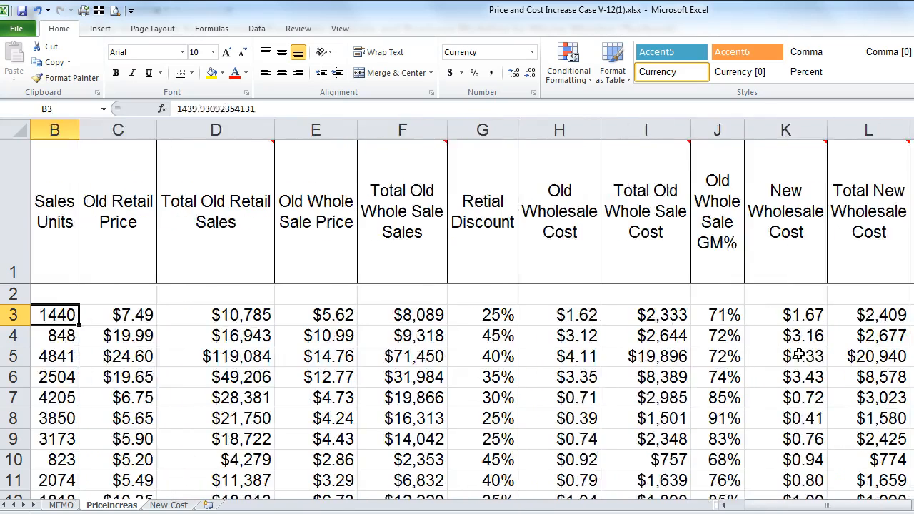
key("Right")
key("Right")
key("Right")
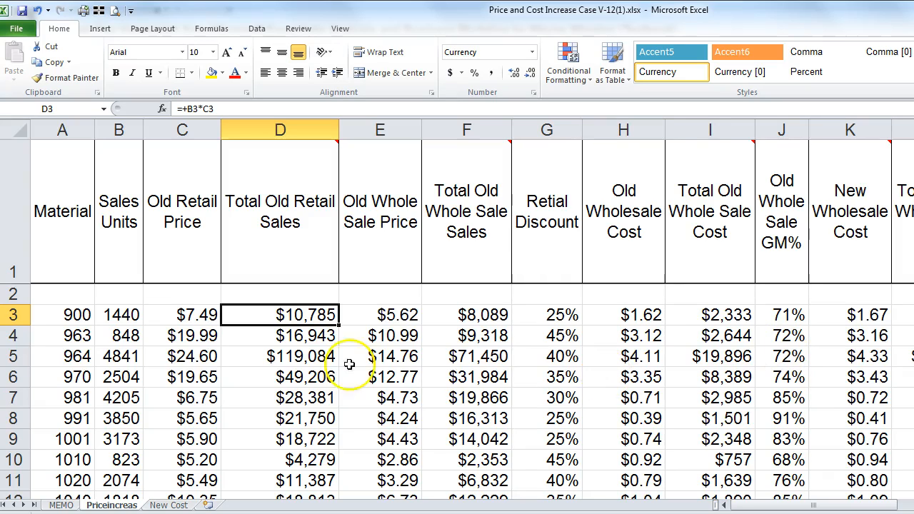
Step: Insert a new column G before Retial Discount headed 'Old Retail Profits'
right_click(547, 130)
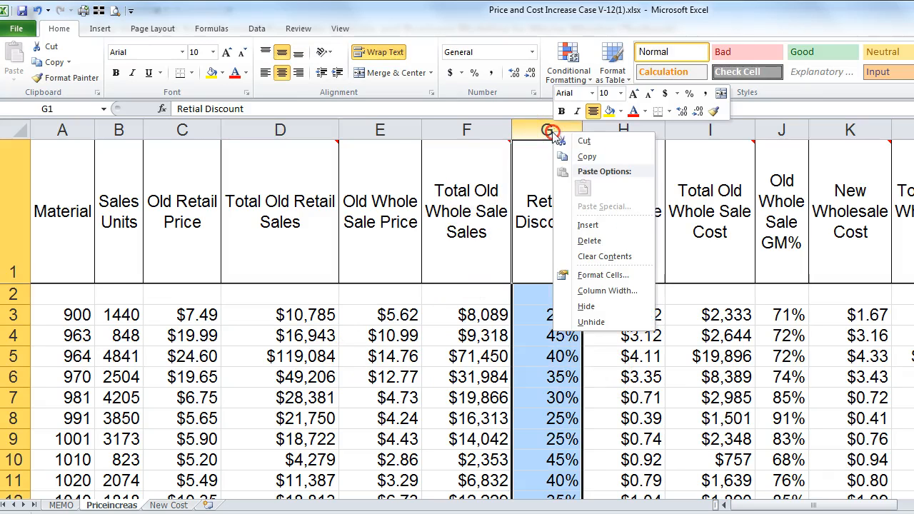
left_click(581, 227)
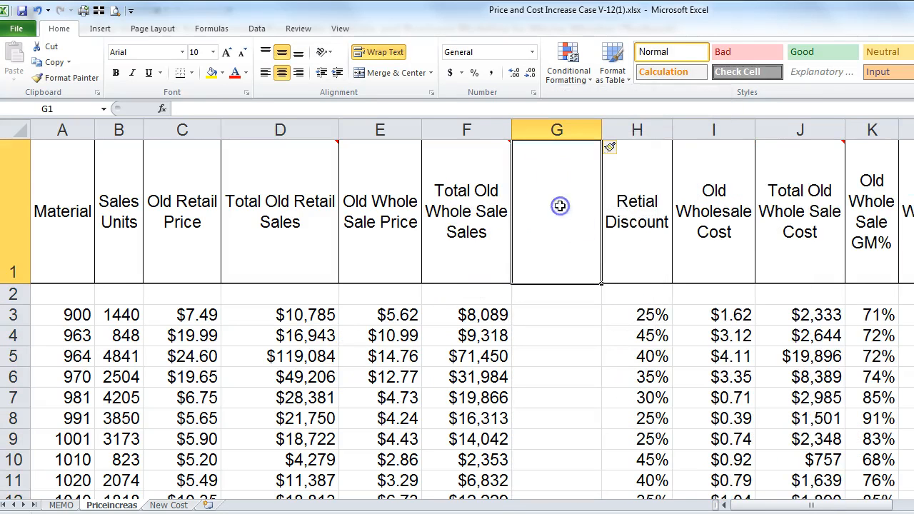
type("O")
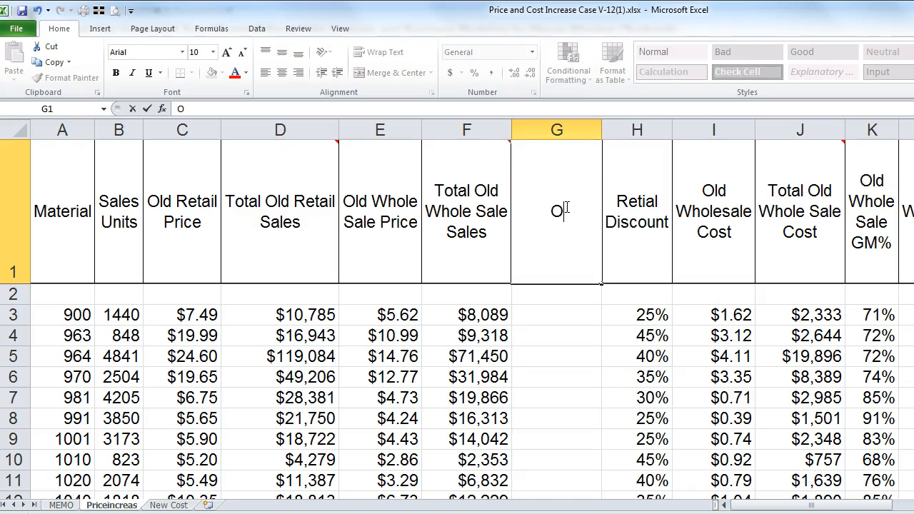
type("ld Retail ")
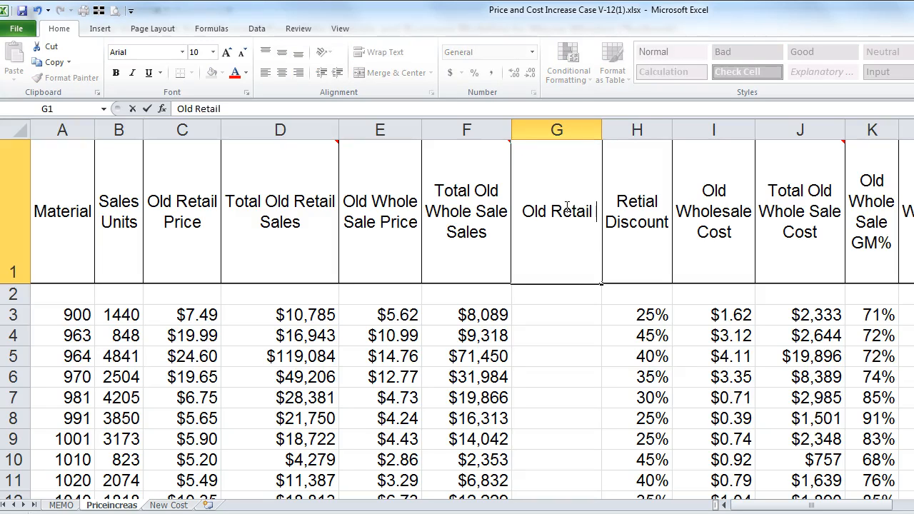
type("Profits")
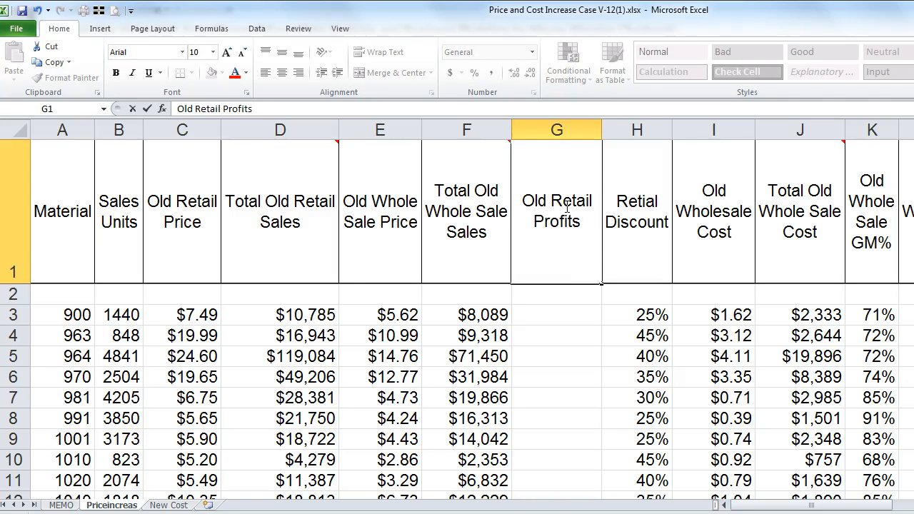
key("Return")
Step: Enter =+D3-F3 in G3 and fill it down column G ($2,696, $7,624, $47,633)
key("Return")
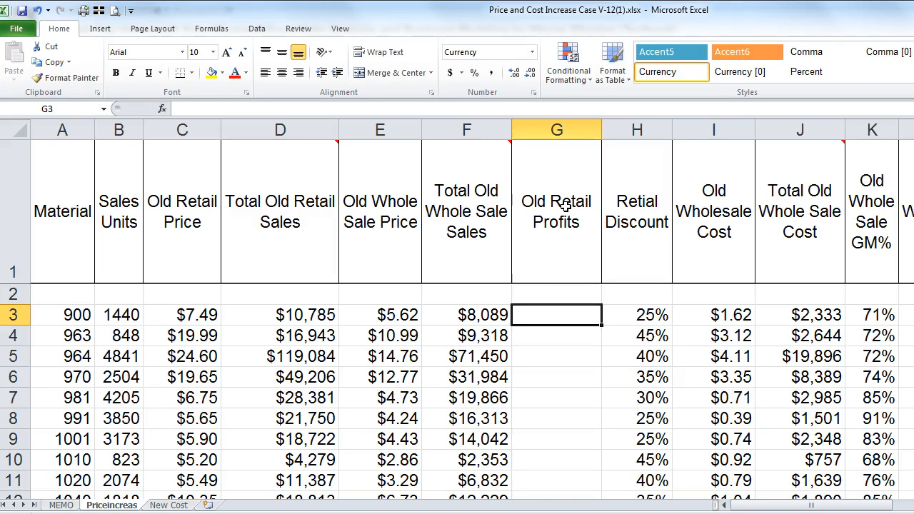
type("+")
key("Left")
key("Left")
key("Left")
type("-")
key("Left")
key("Return")
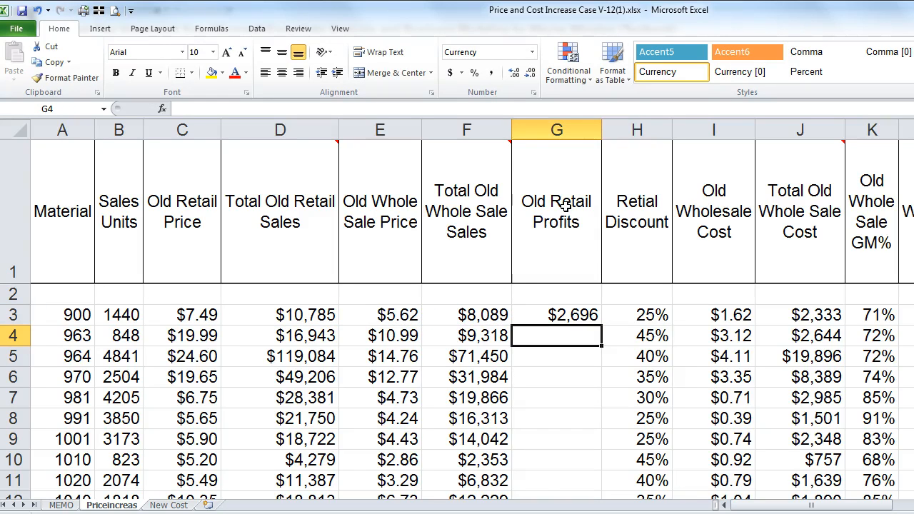
mouse_move(460, 200)
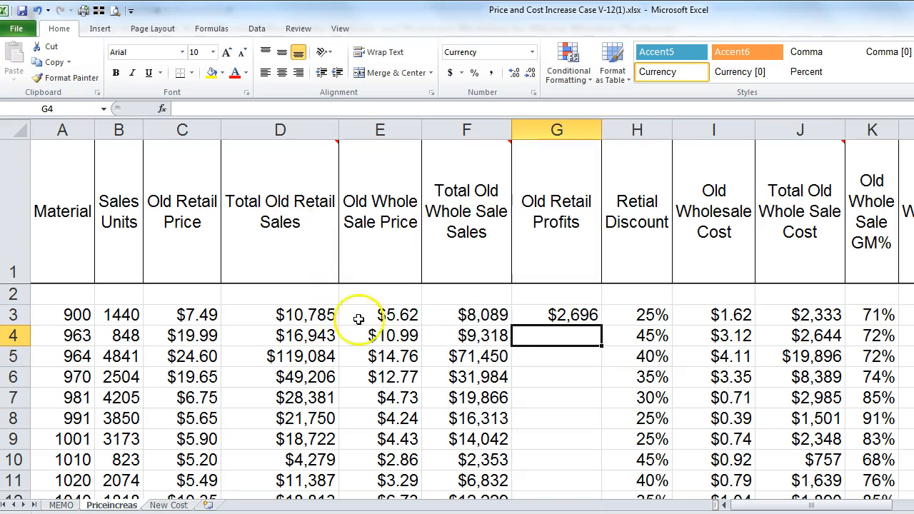
left_click(543, 318)
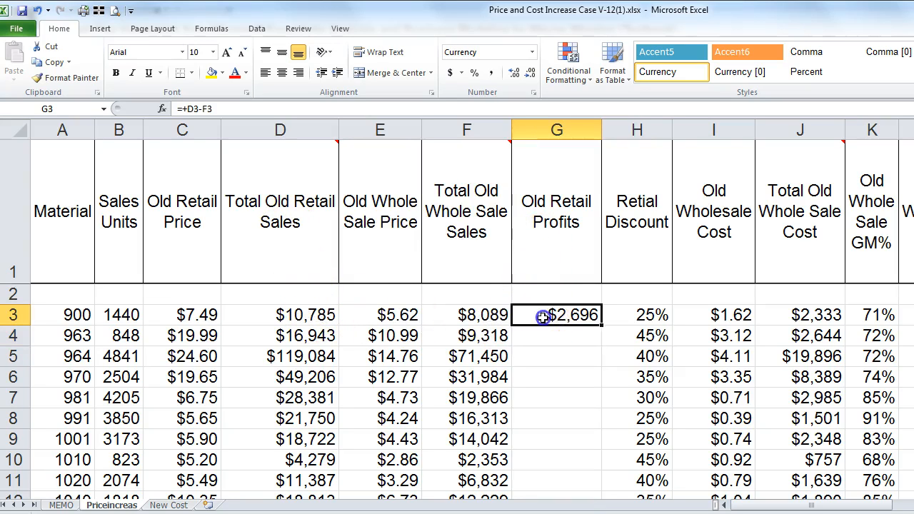
double_click(601, 325)
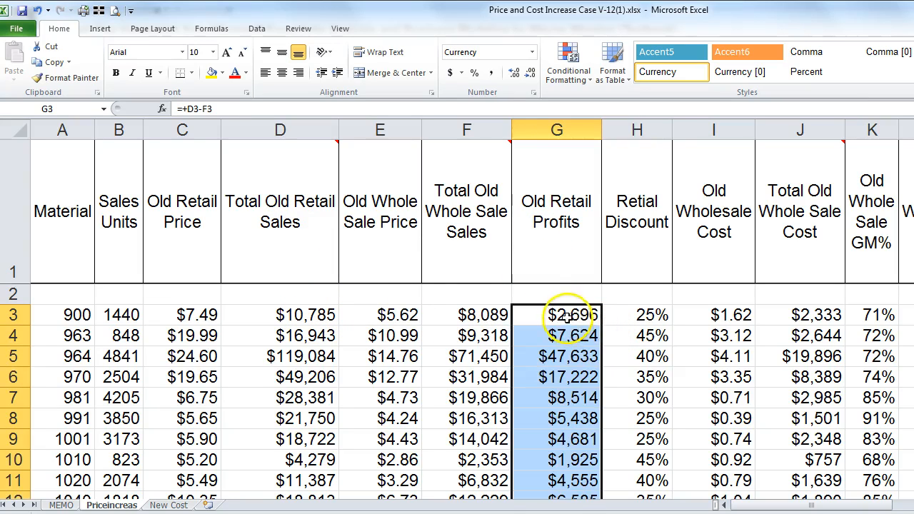
left_click(575, 319)
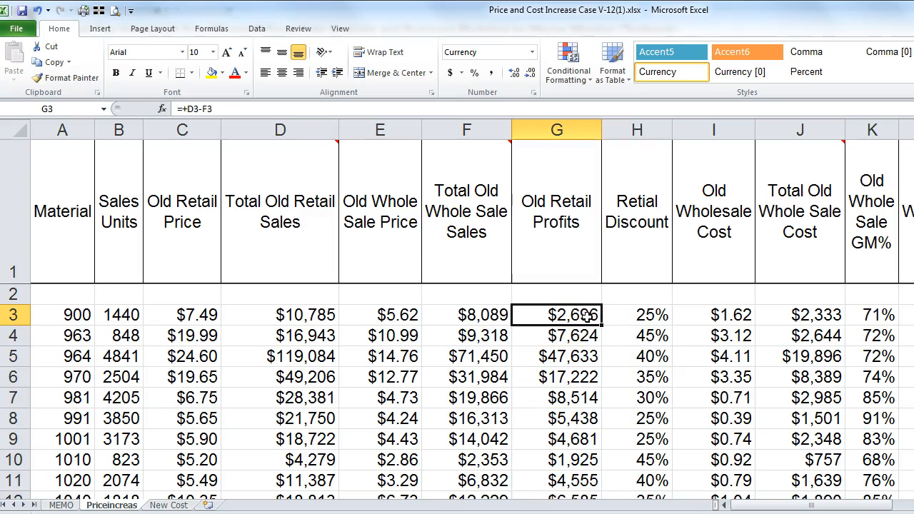
key("Right")
key("Right")
key("Right")
key("Right")
key("Right")
key("Right")
key("Right")
key("Right")
key("Right")
key("Right")
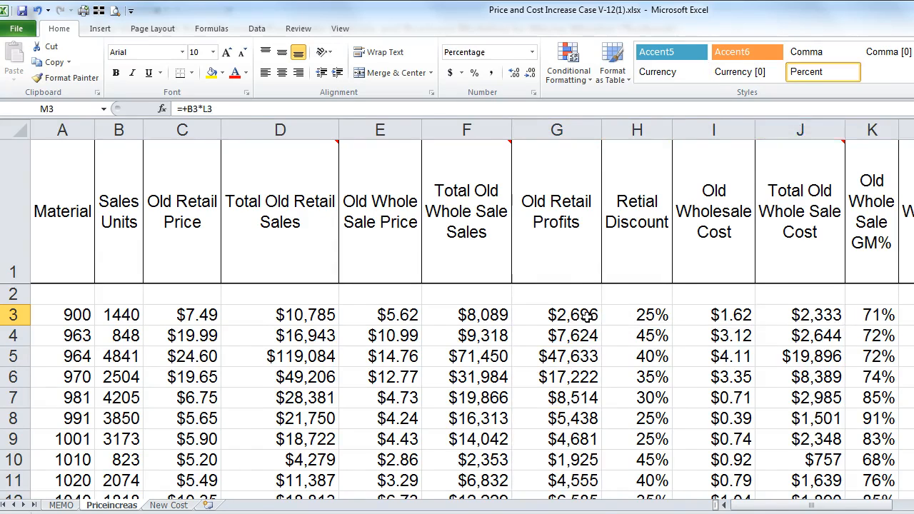
key("Right")
key("Right")
key("Right")
key("Right")
key("Right")
key("Right")
key("Right")
key("Right")
key("Right")
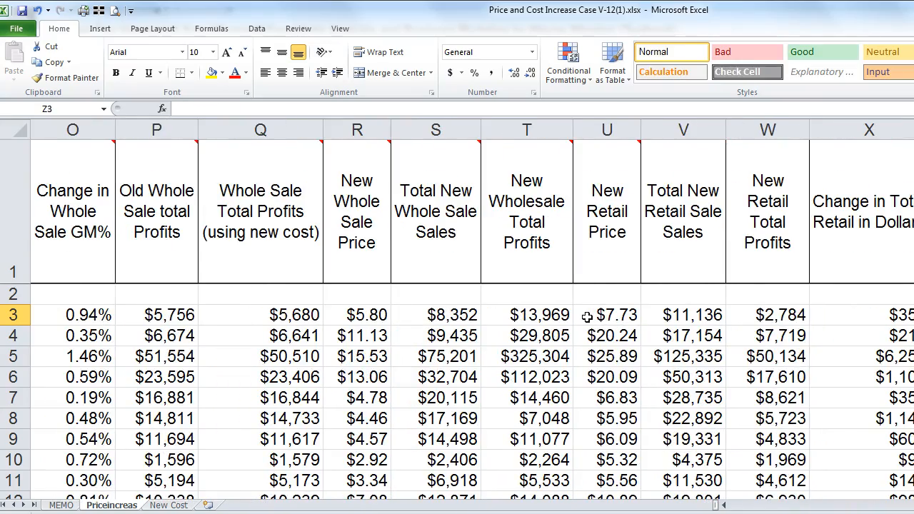
Step: Enter =+W3-G3 in Z3 for Change in Total Retail Profits
key("Right")
key("Right")
key("Right")
key("Right")
key("Left")
key("Left")
key("Left")
key("Left")
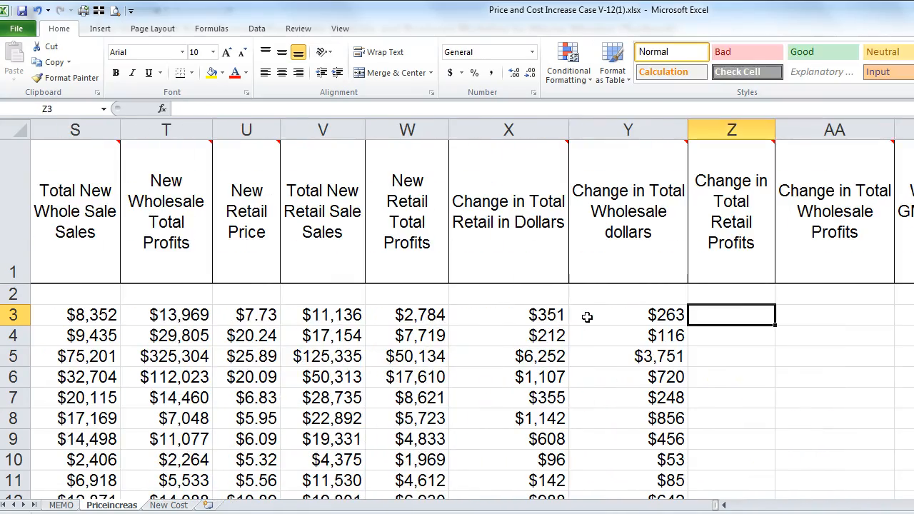
type("+")
key("Left")
key("Left")
key("Left")
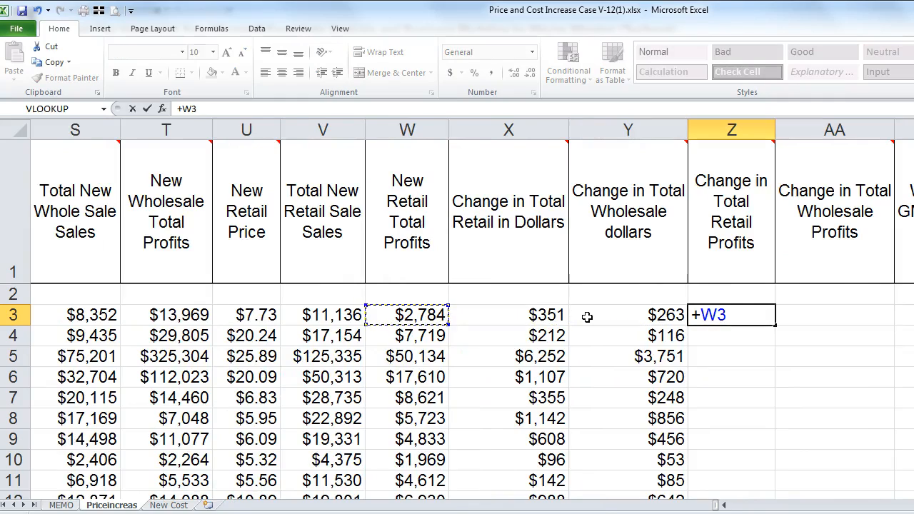
type("-")
key("Left")
key("Left")
key("Left")
key("Left")
key("Left")
key("Left")
key("Left")
key("Left")
key("Left")
key("Left")
key("Left")
key("Left")
key("Left")
key("Left")
key("Left")
key("Left")
key("Left")
key("Left")
key("Left")
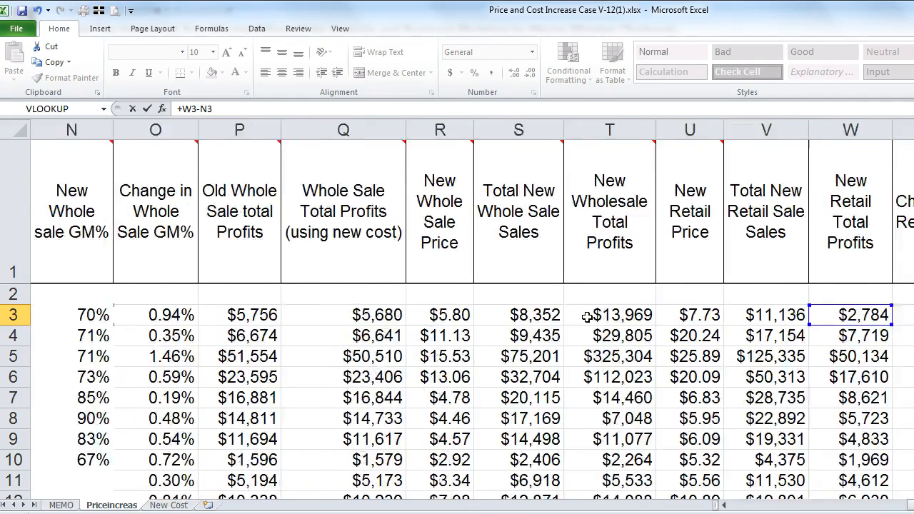
key("Left")
key("Left")
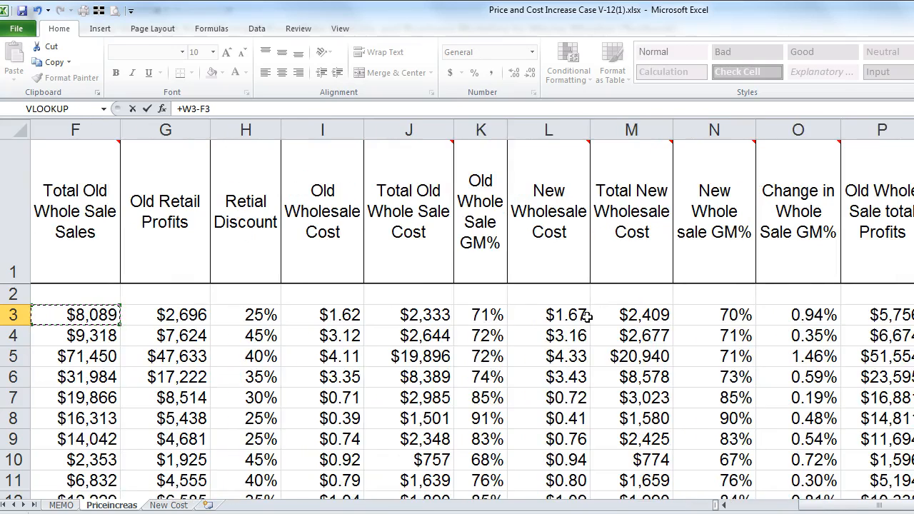
key("Right")
key("Right")
key("Return")
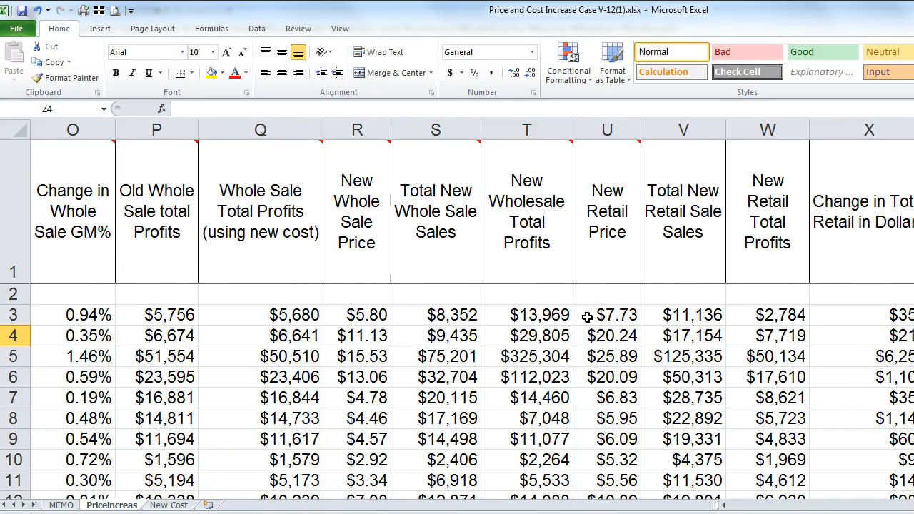
key("Up")
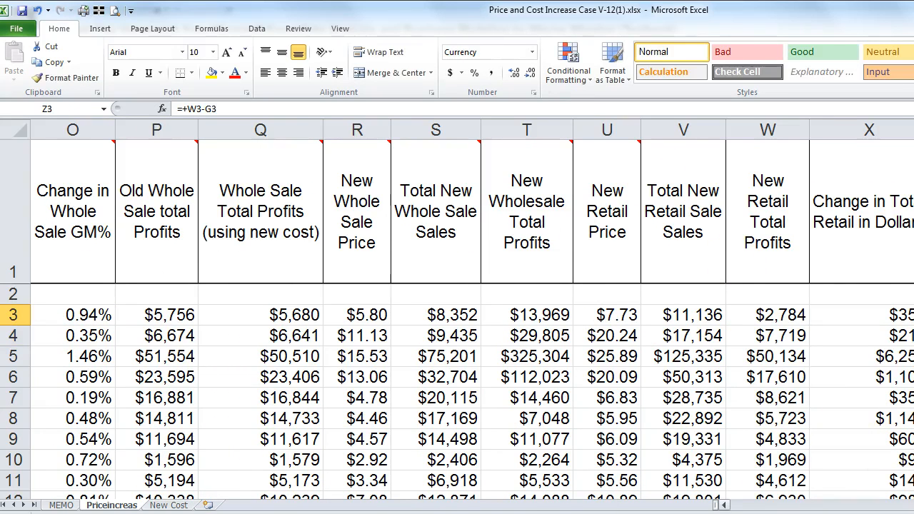
key("Right")
key("Right")
key("Right")
key("Right")
key("Right")
key("Right")
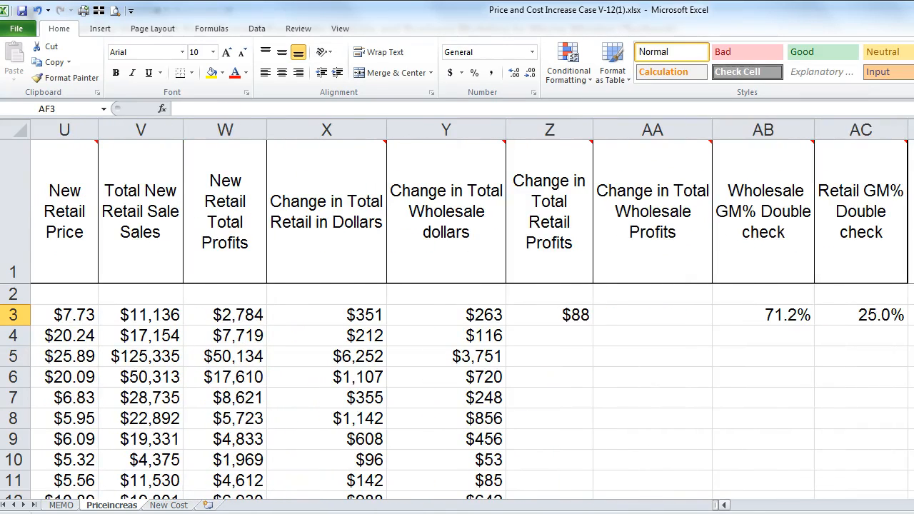
Step: Fill the Z3 formula down column Z, showing $88, $95, $2,501 and more
left_click(572, 318)
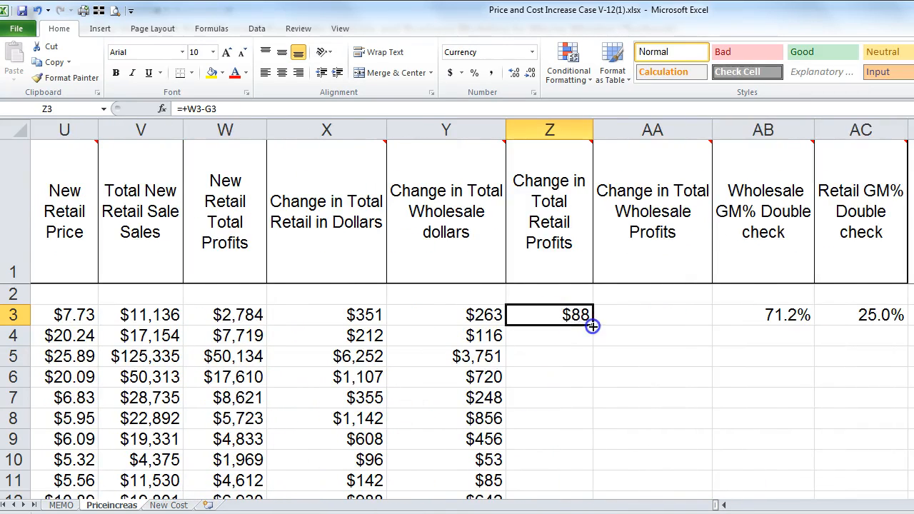
double_click(591, 326)
mouse_move(660, 181)
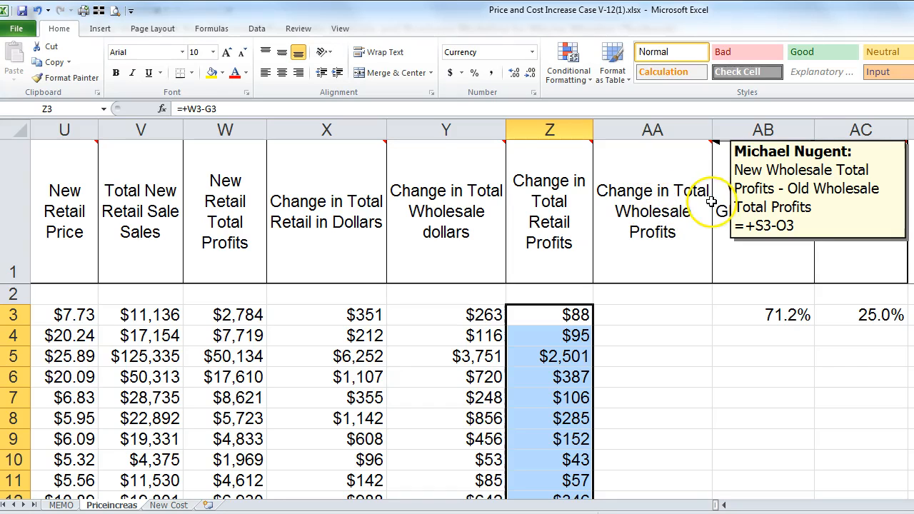
left_click(639, 322)
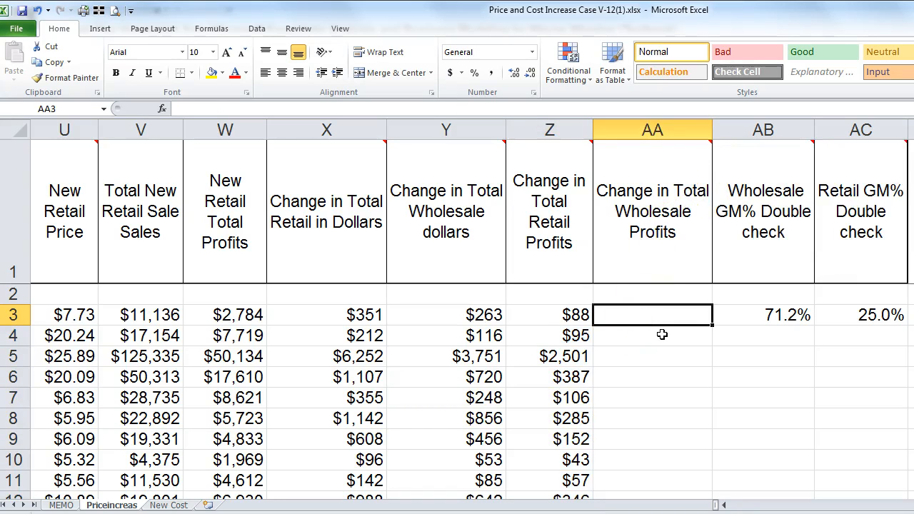
Step: Build =+T3-P3 in AA3 for Change in Total Wholesale Profits, returning $8,213
type("+")
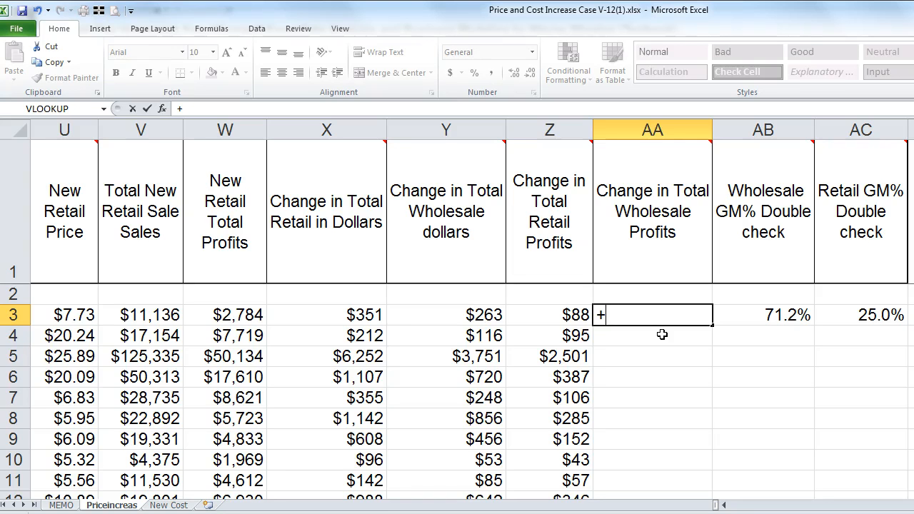
key("Left")
key("Left")
key("Left")
key("Left")
key("Left")
key("Left")
key("Left")
key("Left")
key("Left")
key("Left")
key("Left")
key("Left")
key("Left")
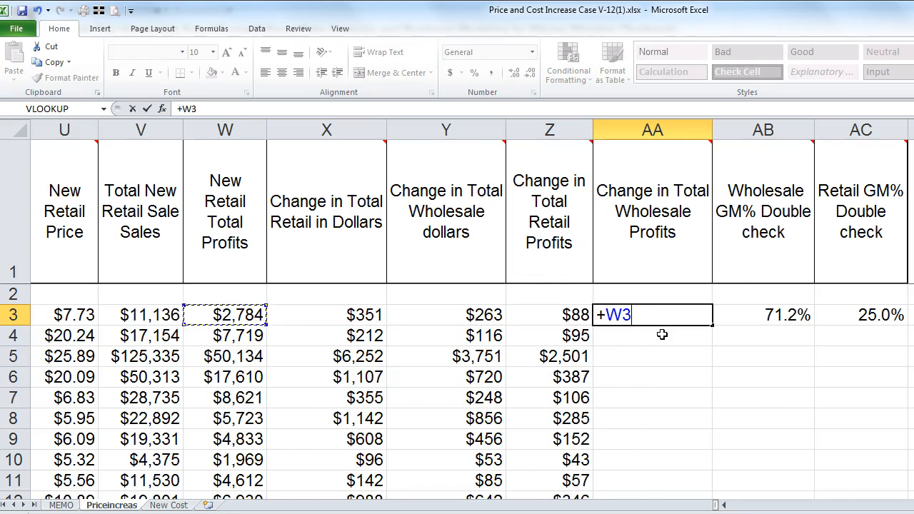
key("Right")
key("Right")
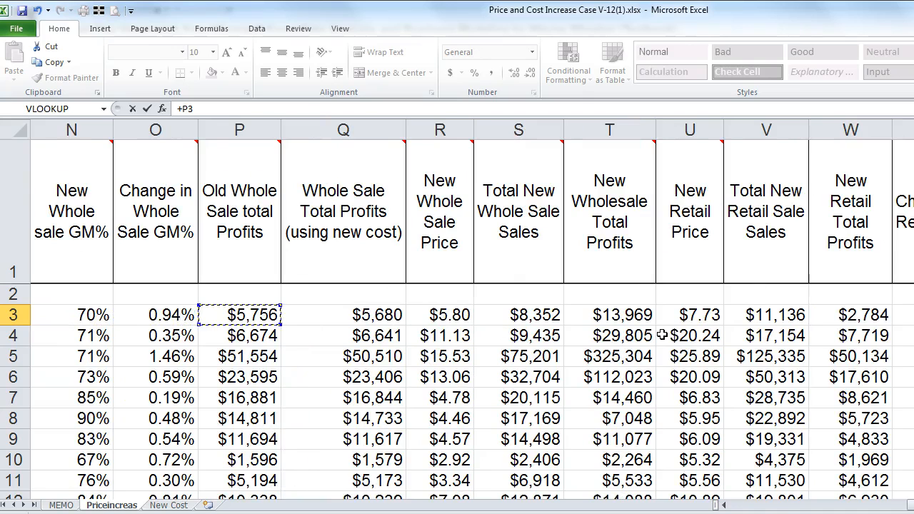
type("-")
key("Left")
key("Left")
key("Left")
key("Left")
key("Left")
key("Left")
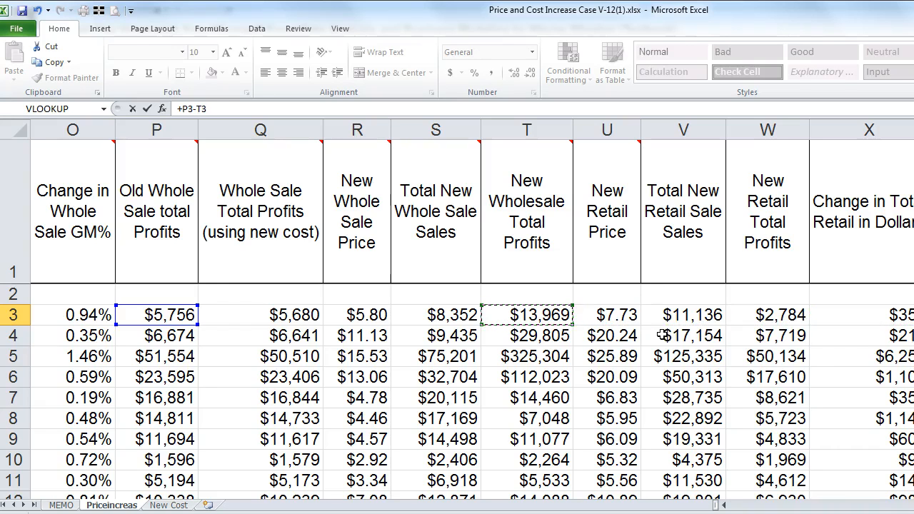
key("Tab")
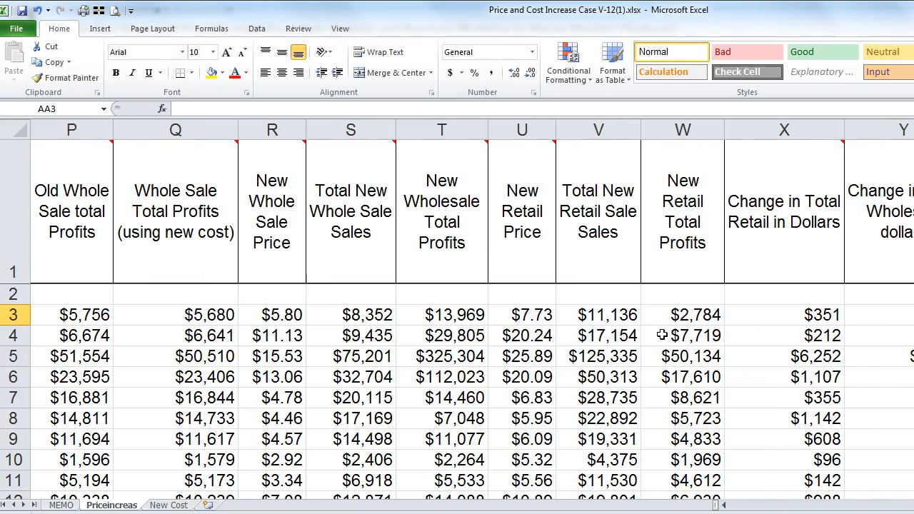
type("+")
key("Left")
key("Left")
key("Left")
key("Left")
key("Left")
key("Left")
key("Left")
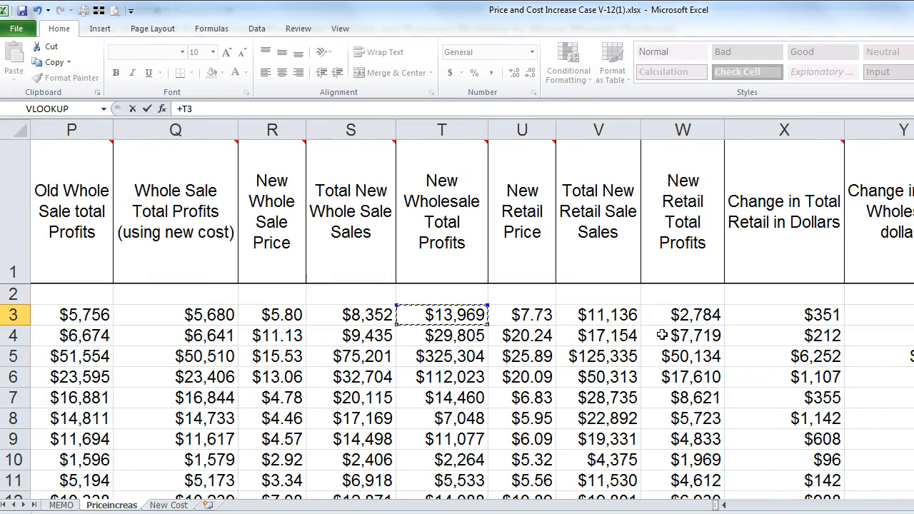
type("-")
key("Left")
key("Left")
key("Left")
key("Left")
key("Left")
key("Left")
key("Left")
key("Left")
key("Left")
key("Left")
key("Left")
key("Return")
key("Right")
key("Right")
key("Right")
key("Right")
key("Right")
key("Right")
key("Right")
key("Right")
key("Right")
key("Right")
key("Right")
key("Left")
key("Left")
key("Left")
key("Left")
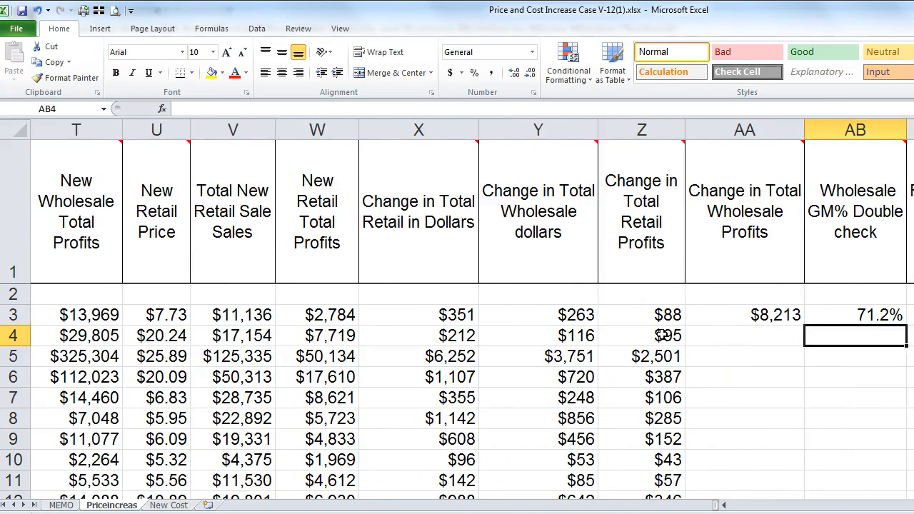
Step: Check the T3 and P3 formulas, then fill =+T3-P3 down column AA ($23,131, $273,749, -$2,421)
left_click(723, 313)
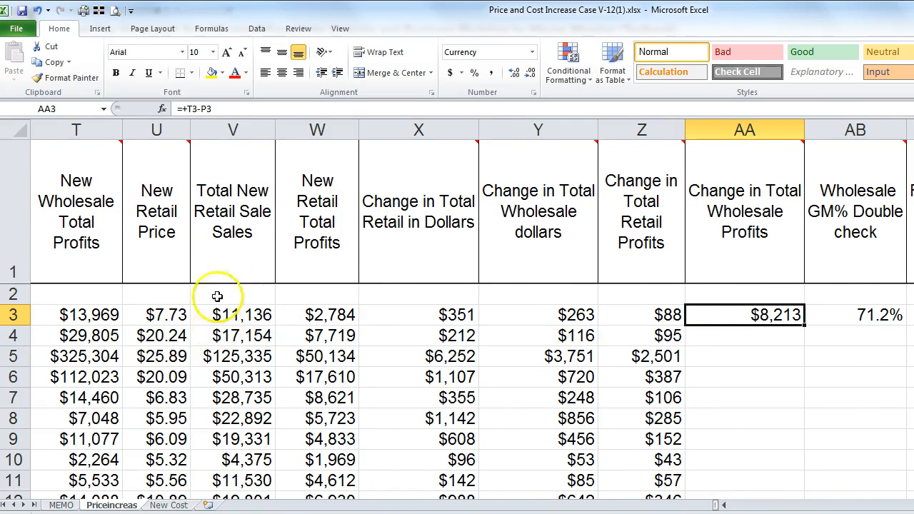
mouse_move(77, 222)
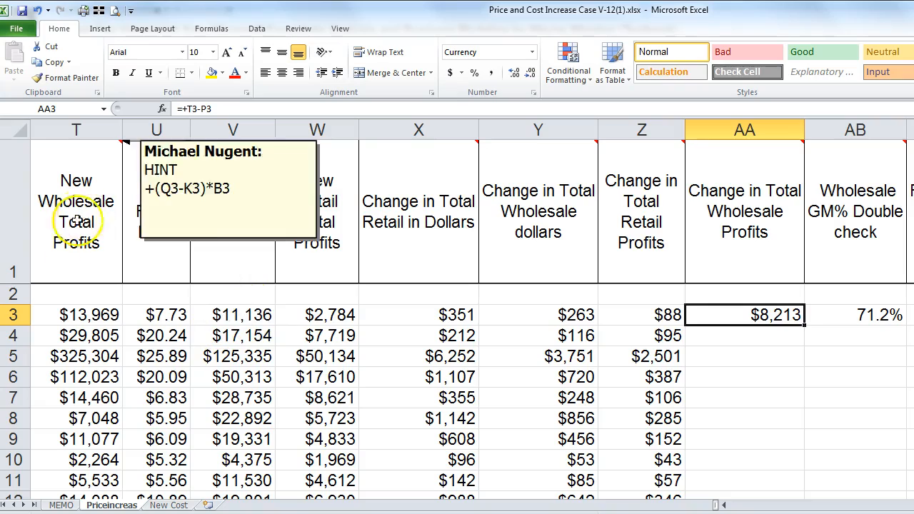
left_click(73, 316)
scroll(721, 504, "left", 5)
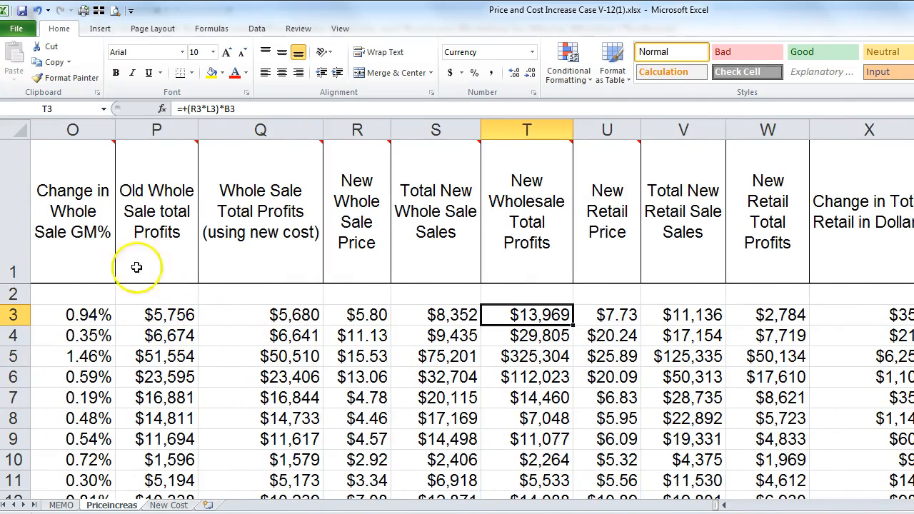
left_click(156, 315)
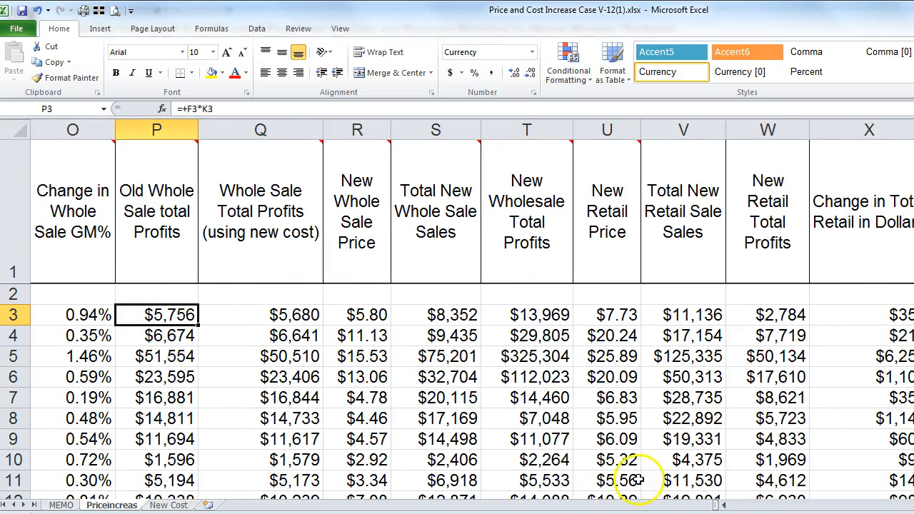
scroll(155, 315, "right", 5)
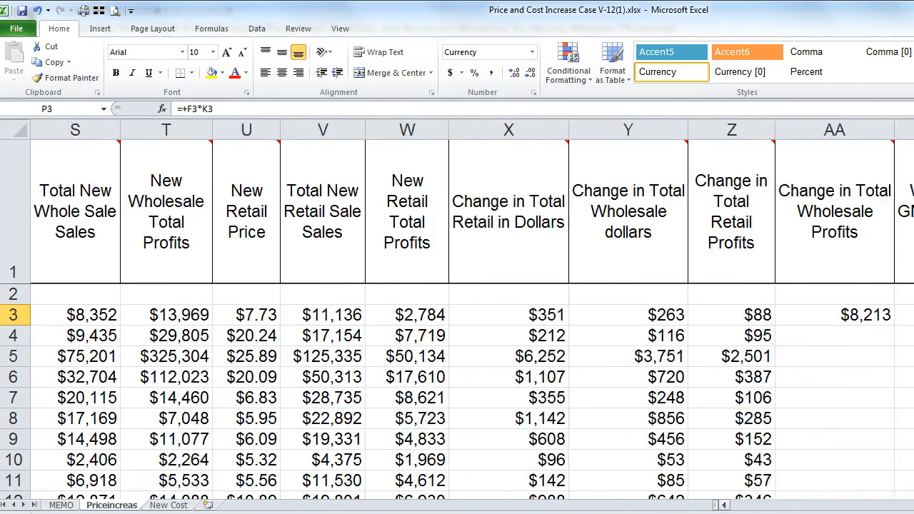
left_click(730, 315)
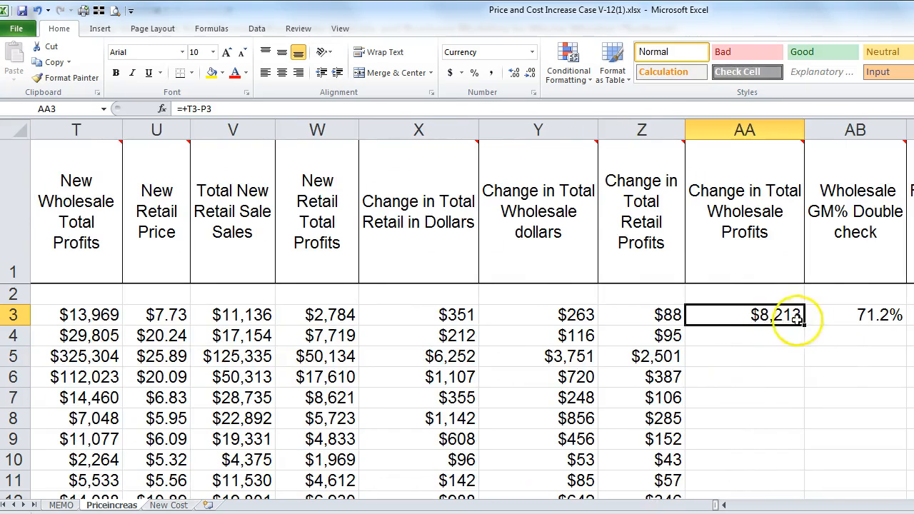
double_click(805, 327)
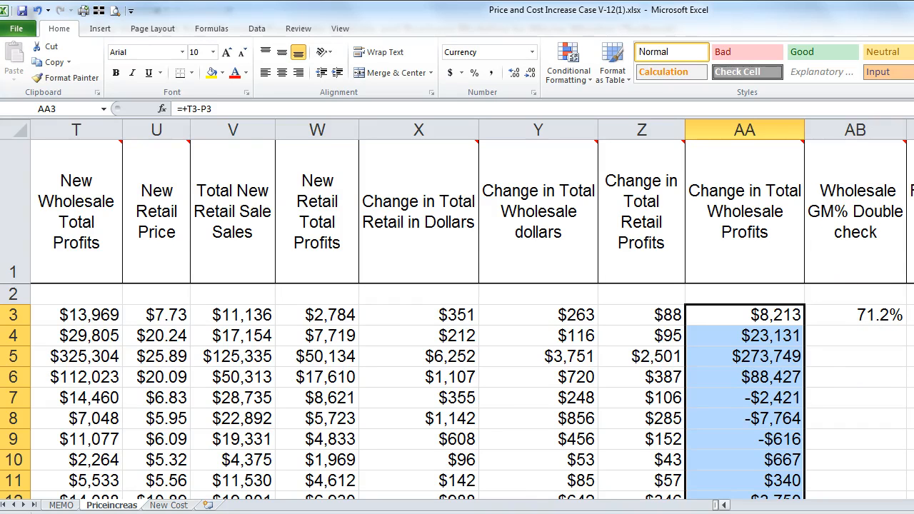
scroll(457, 314, "right", 2)
mouse_move(687, 197)
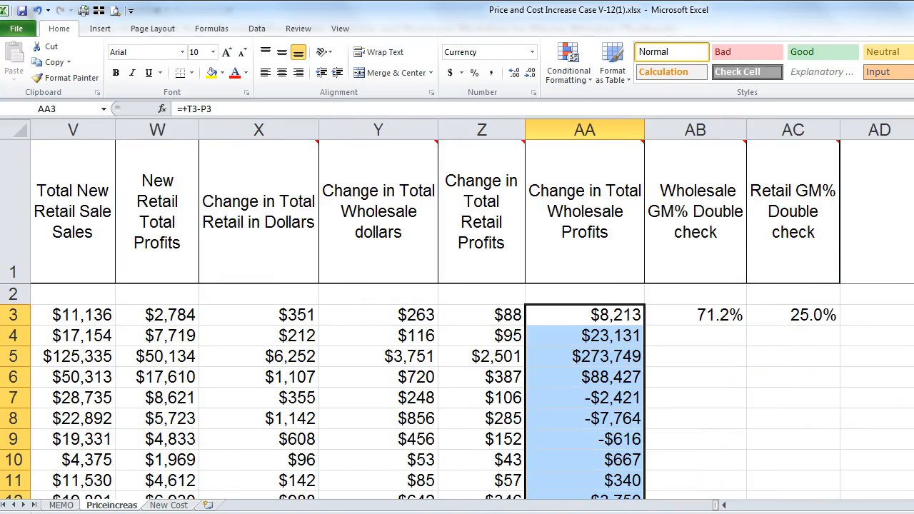
scroll(457, 315, "right", 1)
mouse_move(614, 223)
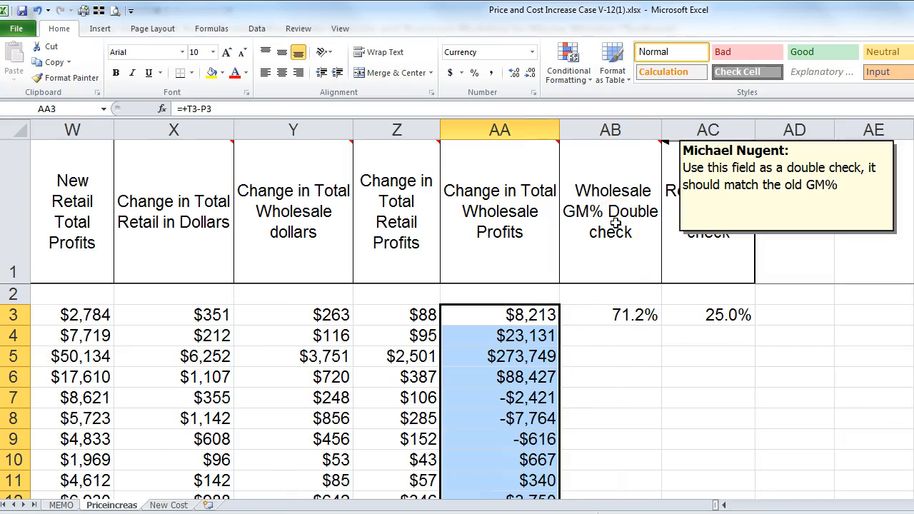
left_click(606, 315)
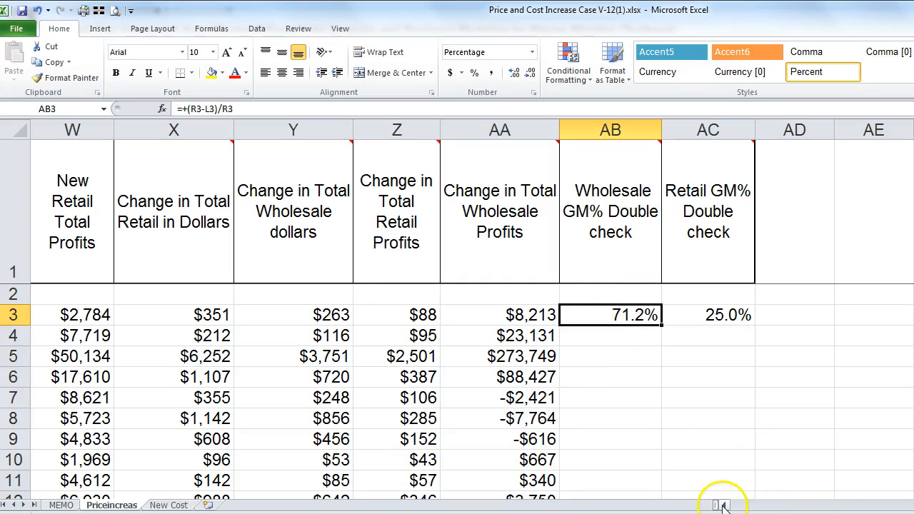
scroll(722, 506, "left", 6)
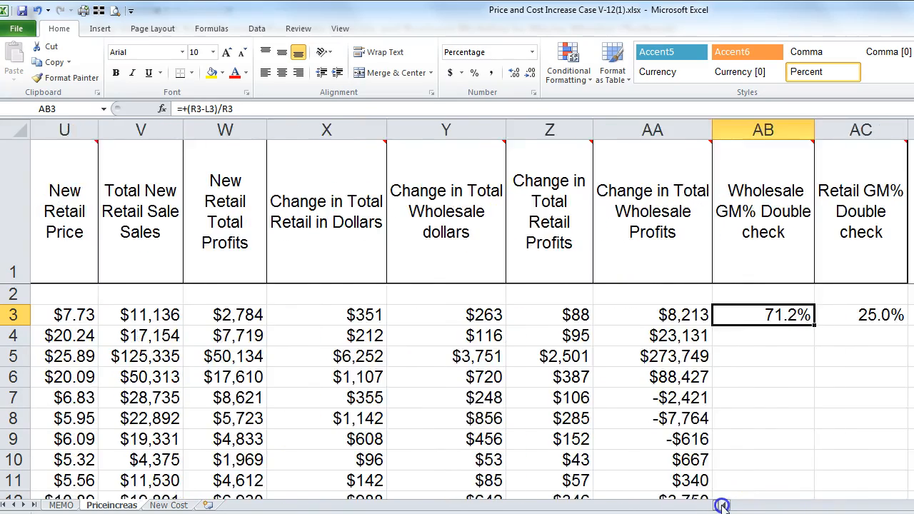
scroll(722, 505, "left", 3)
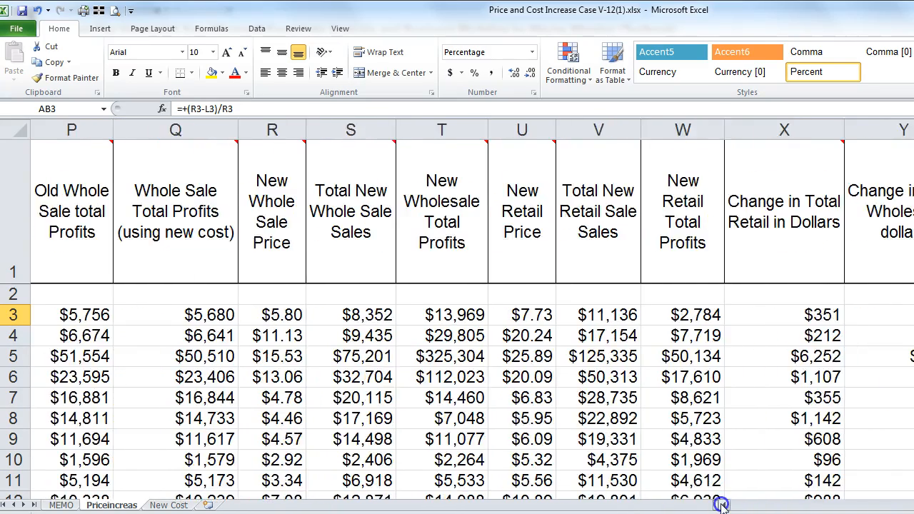
scroll(722, 506, "left", 1)
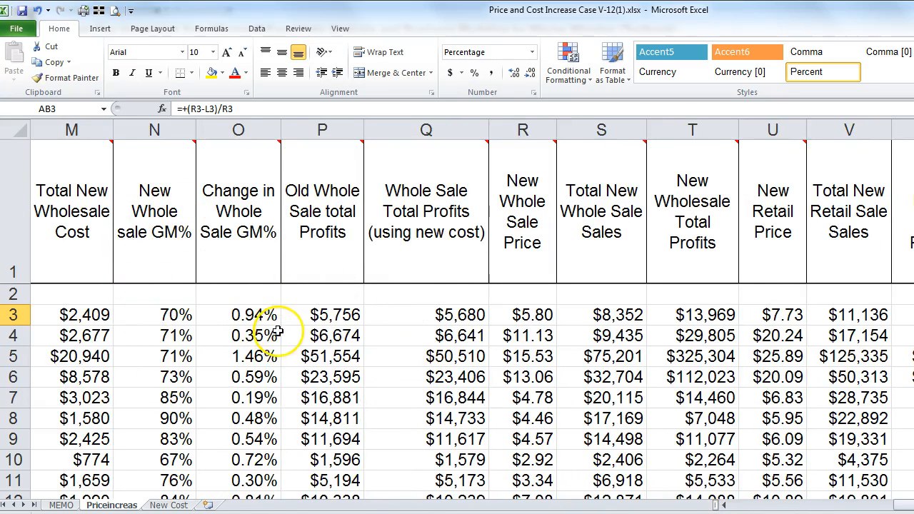
scroll(457, 314, "right", 8)
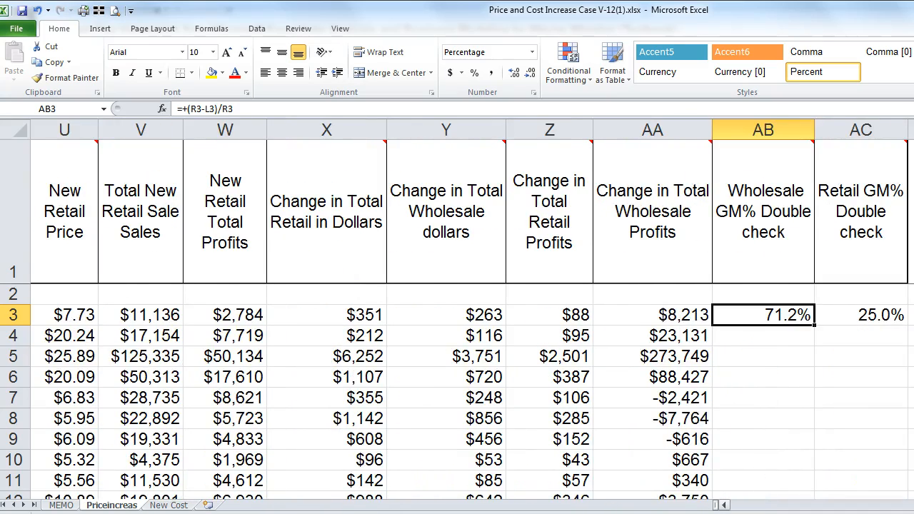
scroll(457, 314, "left", 2)
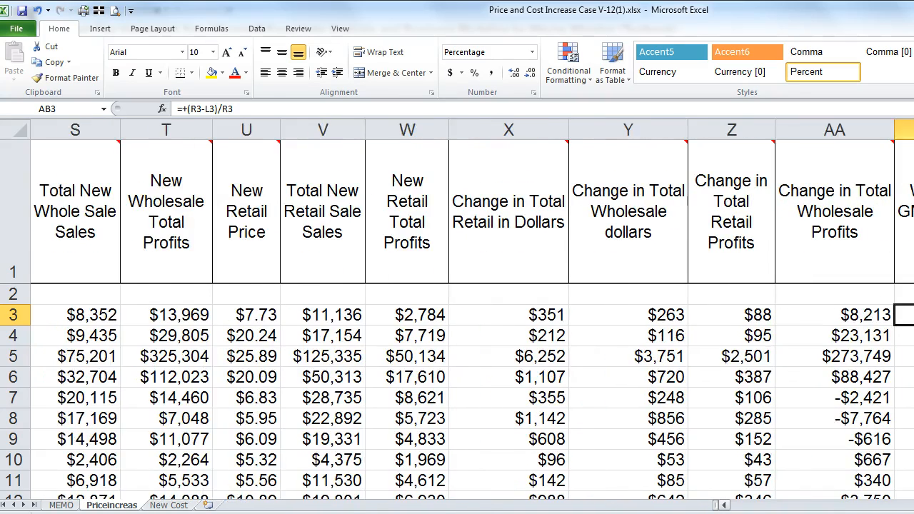
scroll(457, 314, "left", 6)
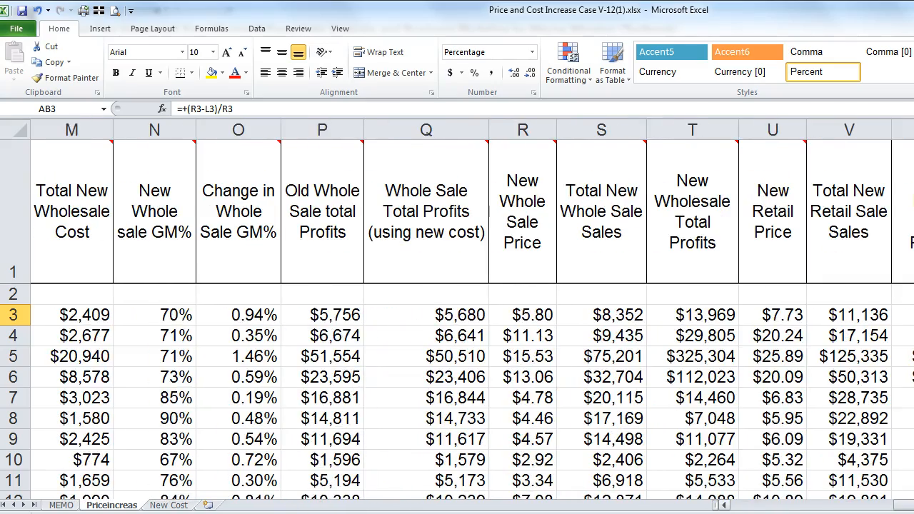
scroll(797, 505, "left", 10)
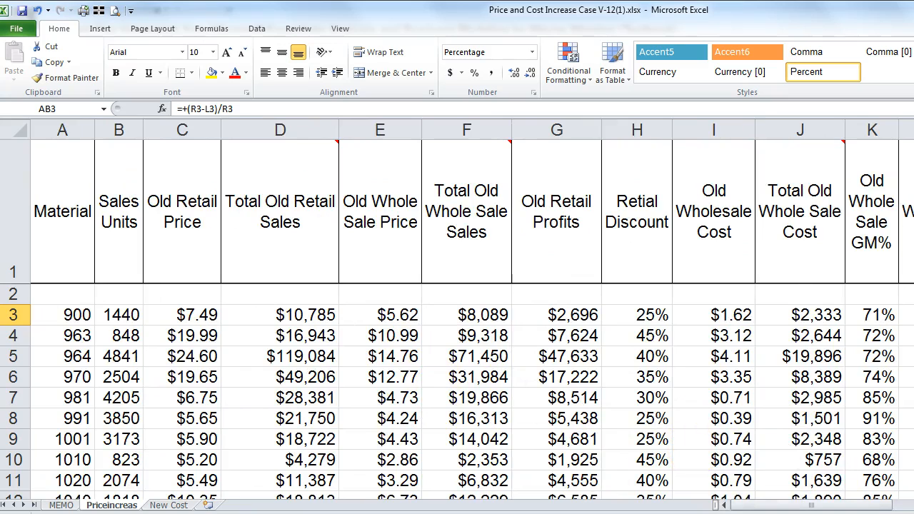
Step: Format all Old Whole Sale GM% values in column K to one decimal place (71.2%, 71.6%)
left_click(867, 318)
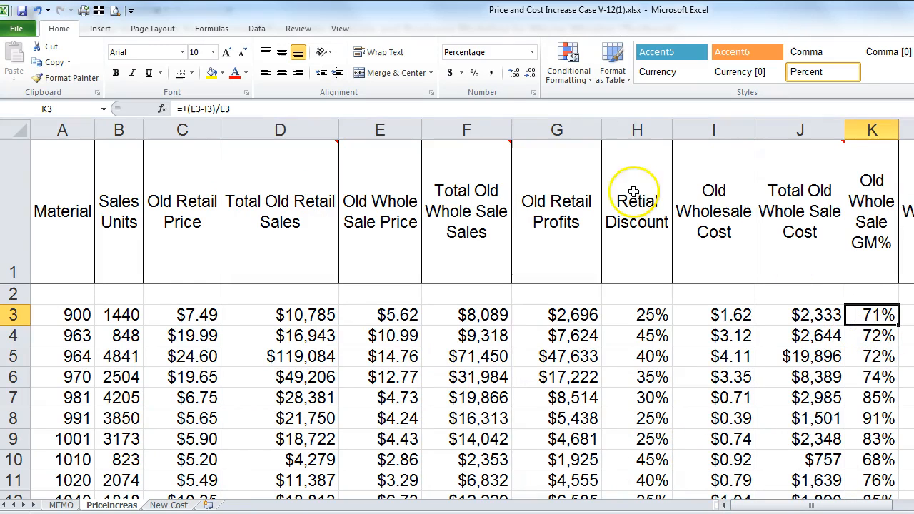
left_click(514, 72)
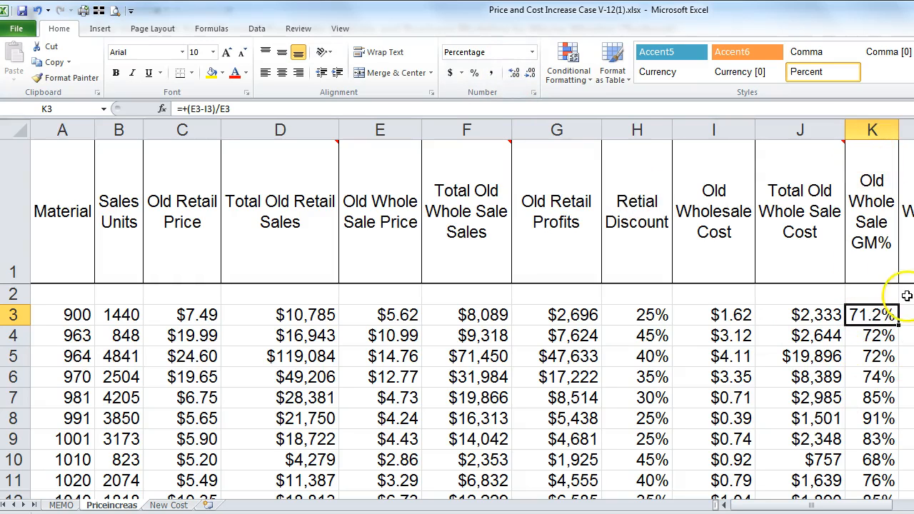
key("ctrl+shift+Down")
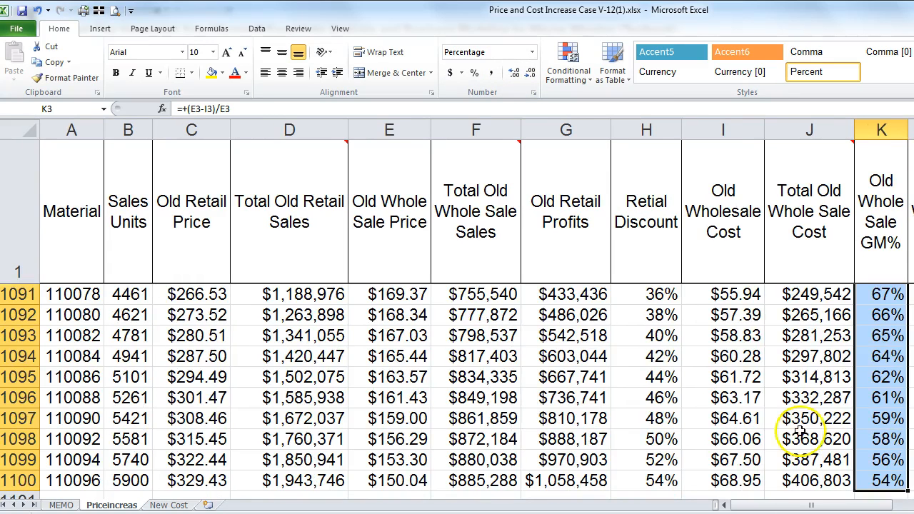
left_click(515, 73)
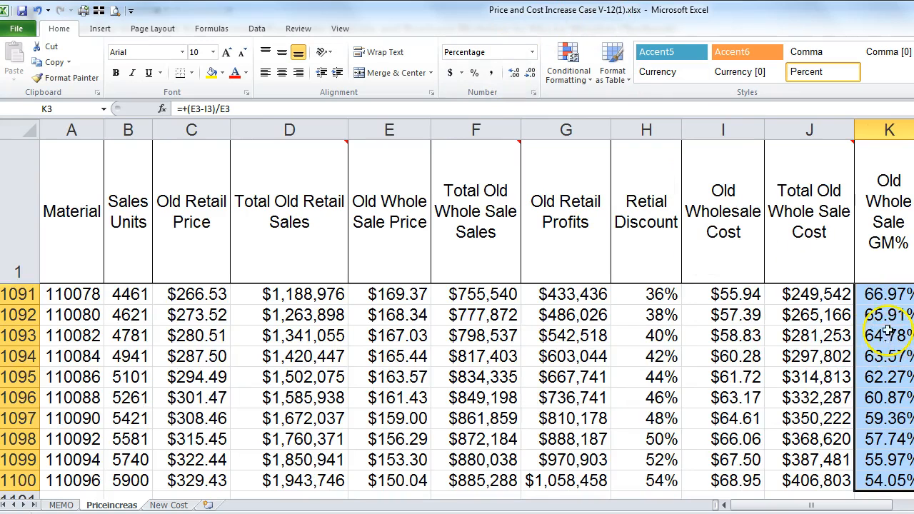
left_click(532, 74)
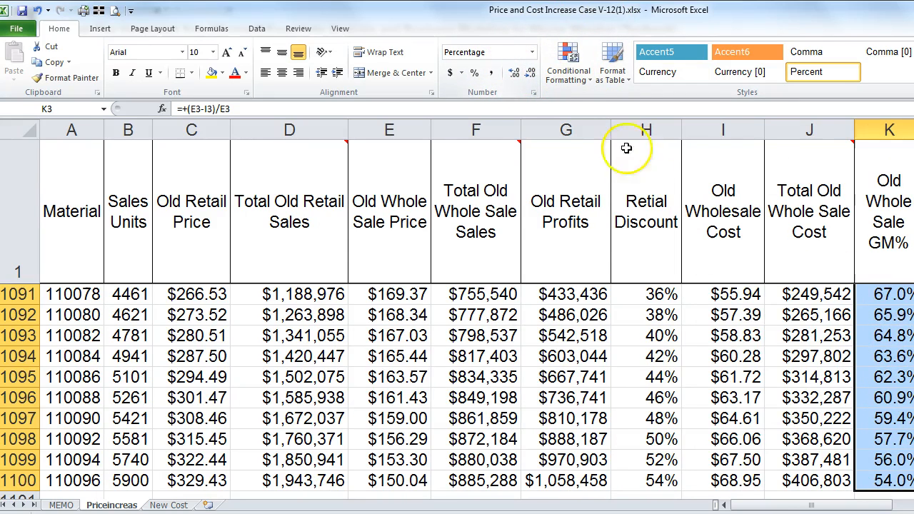
left_click(883, 316)
key("Up")
key("ctrl+Up")
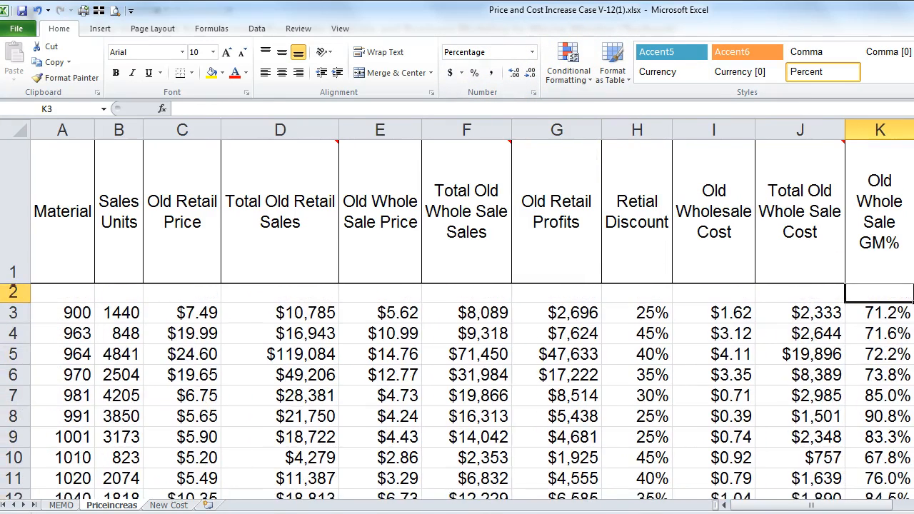
key("ctrl+Up")
key("Down")
key("Down")
key("Up")
key("Up")
key("Down")
key("Down")
key("Right")
key("Right")
key("Right")
key("Right")
key("Right")
key("Right")
key("Right")
key("Right")
key("Right")
key("Right")
key("Right")
key("Right")
key("Right")
key("Right")
key("Right")
key("Right")
key("Right")
key("Right")
key("Right")
key("Right")
key("Right")
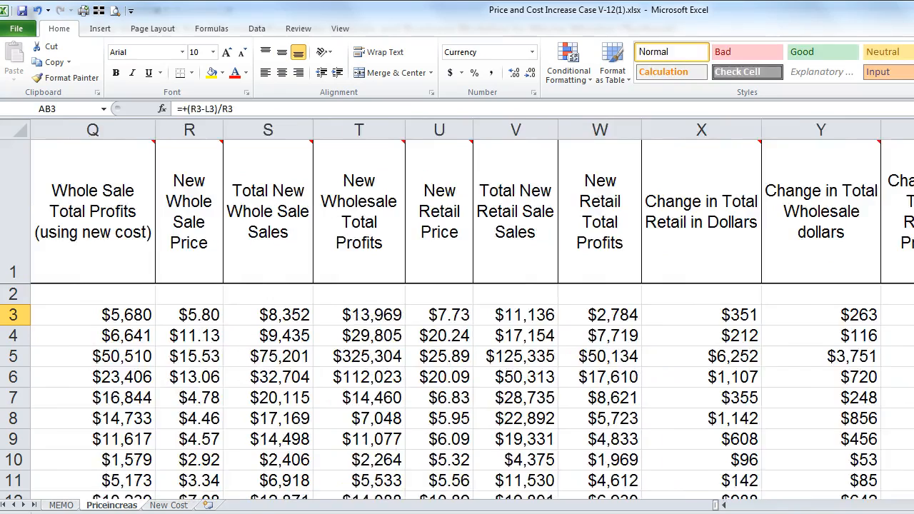
Step: Copy the =+(R3-L3)/R3 formula from AB3 down all of column AB
key("Left")
key("Left")
key("Left")
key("Left")
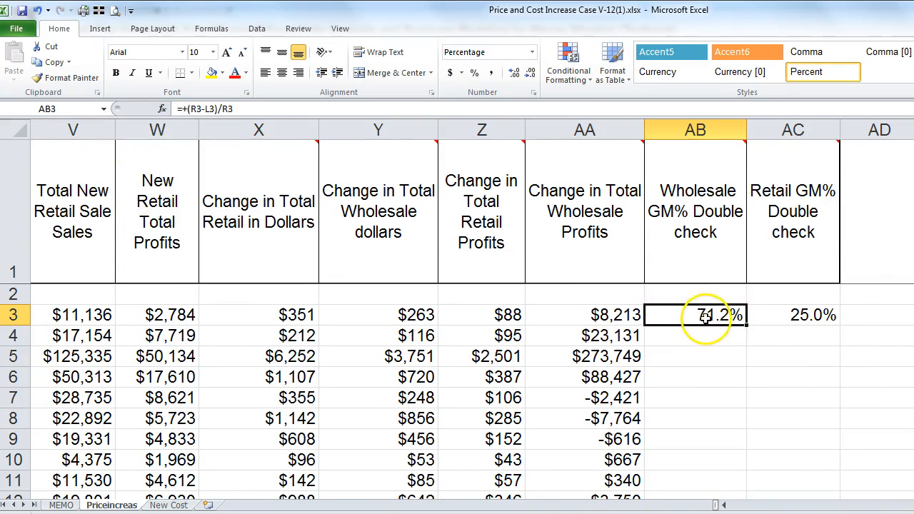
double_click(748, 327)
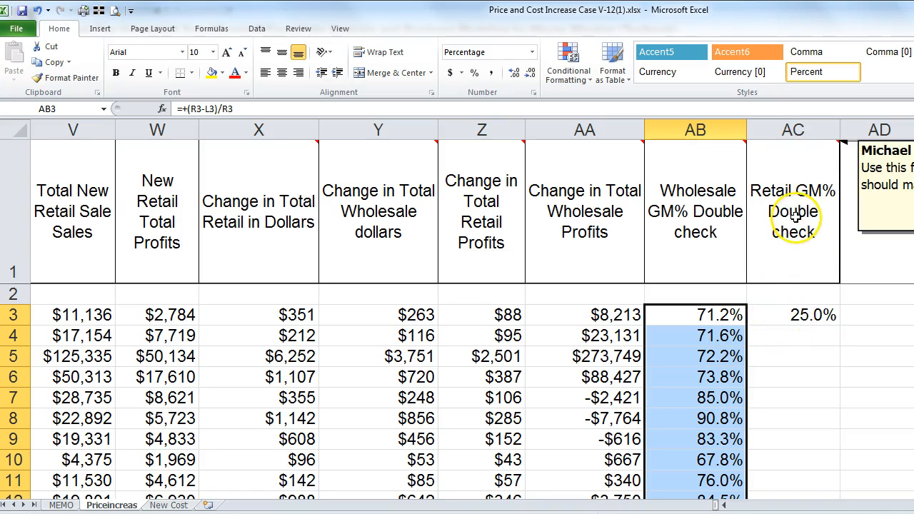
left_click(774, 317)
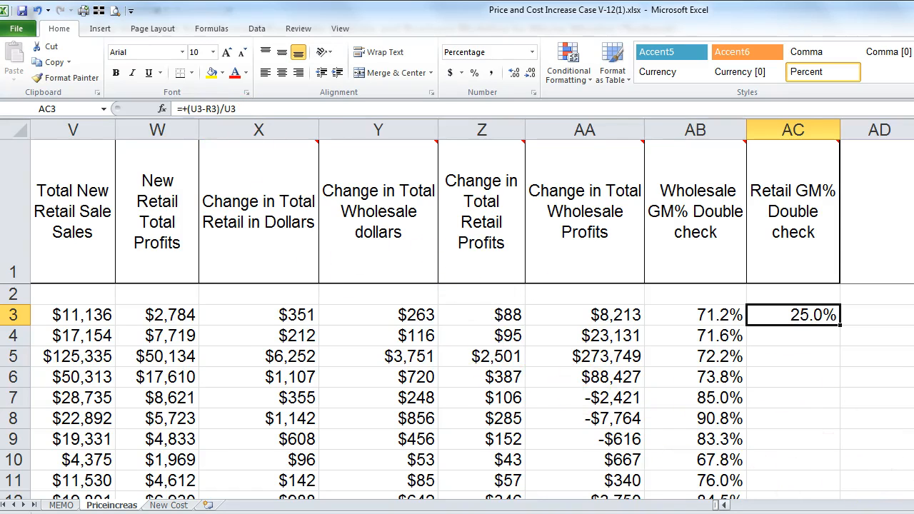
scroll(457, 314, "left", 1)
left_click(71, 213)
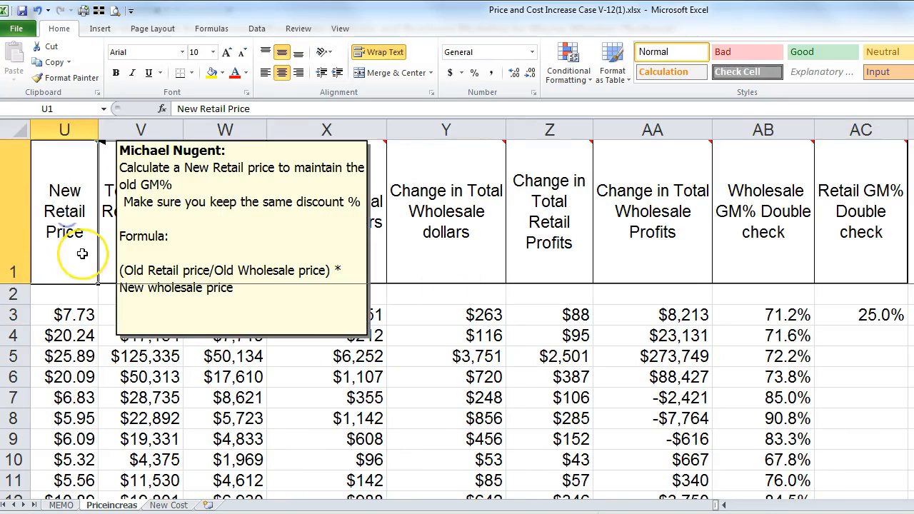
key("Left")
key("Left")
key("Left")
key("Left")
key("Right")
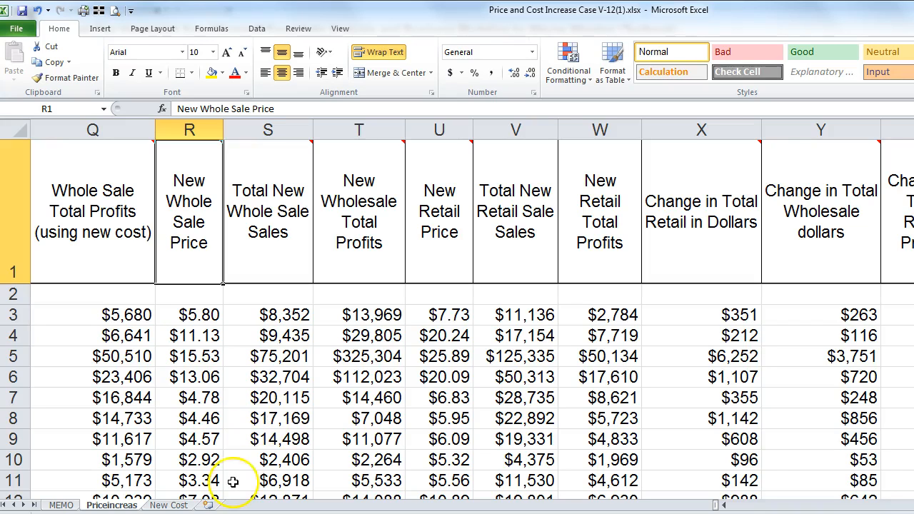
scroll(457, 314, "right", 3)
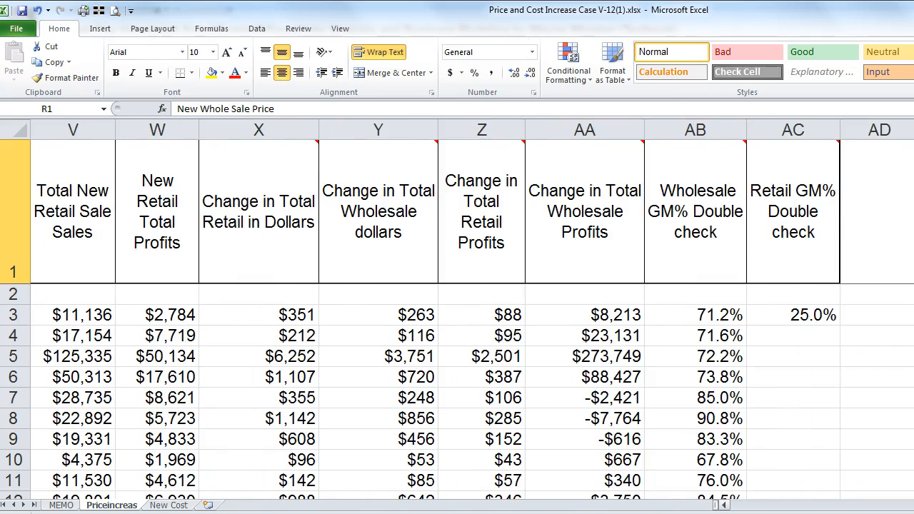
left_click(779, 312)
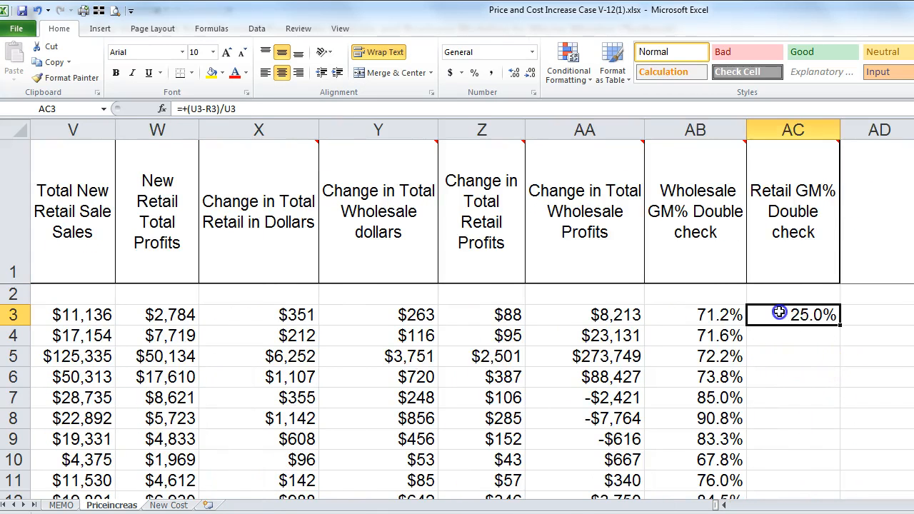
double_click(838, 325)
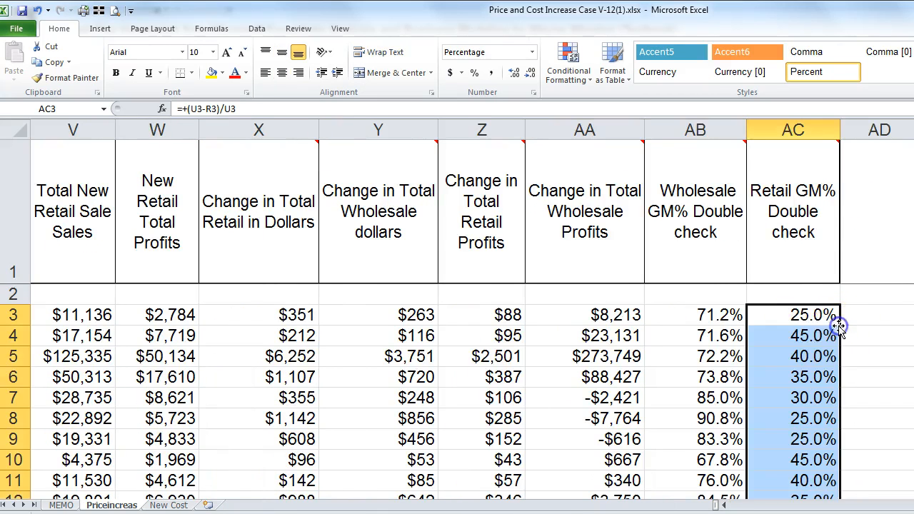
left_click(804, 338)
scroll(866, 506, "left", 6)
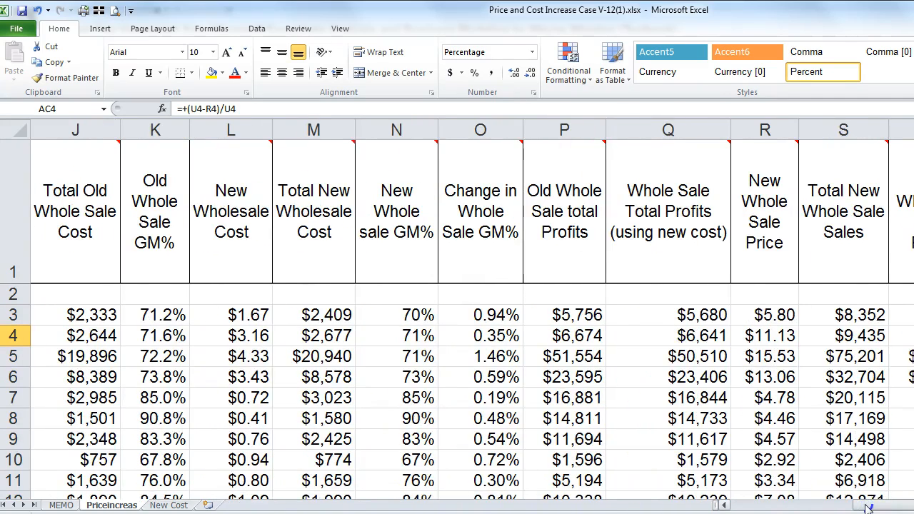
left_click_drag(861, 506, 800, 506)
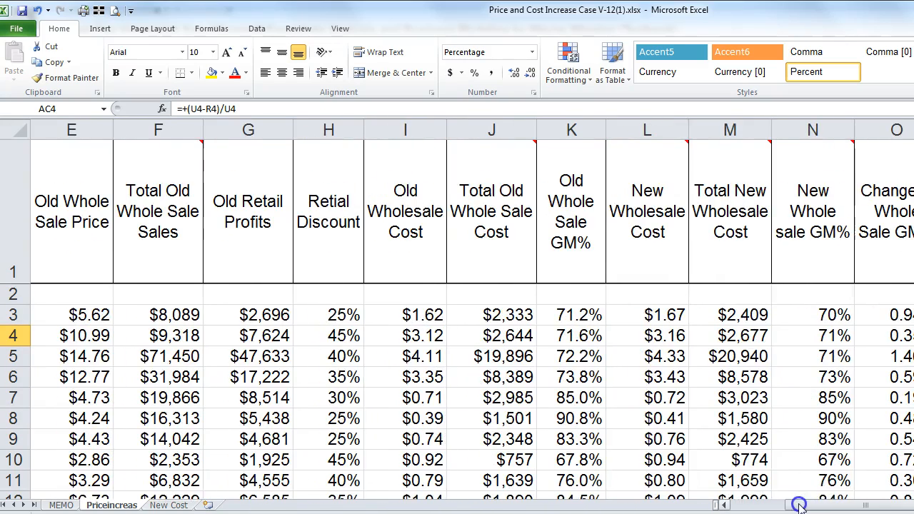
left_click(327, 205)
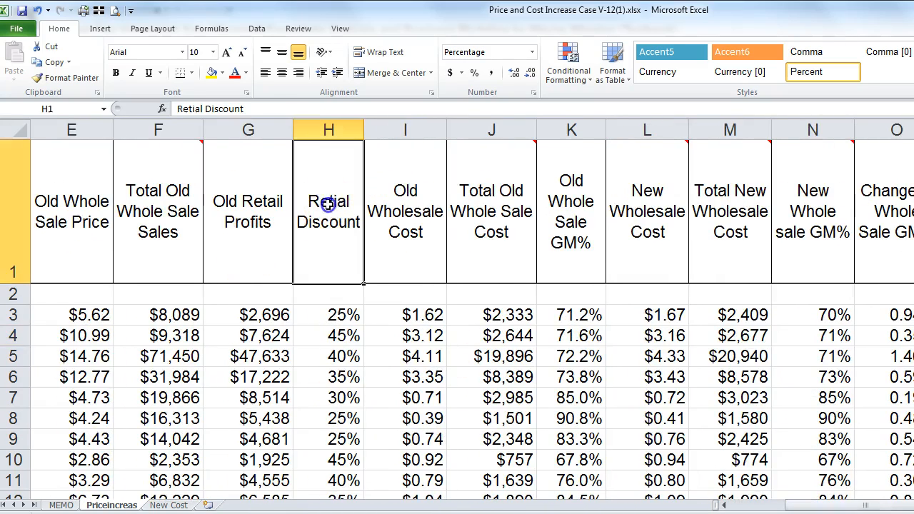
left_click(327, 314)
left_click(325, 335)
left_click(324, 354)
left_click(335, 316)
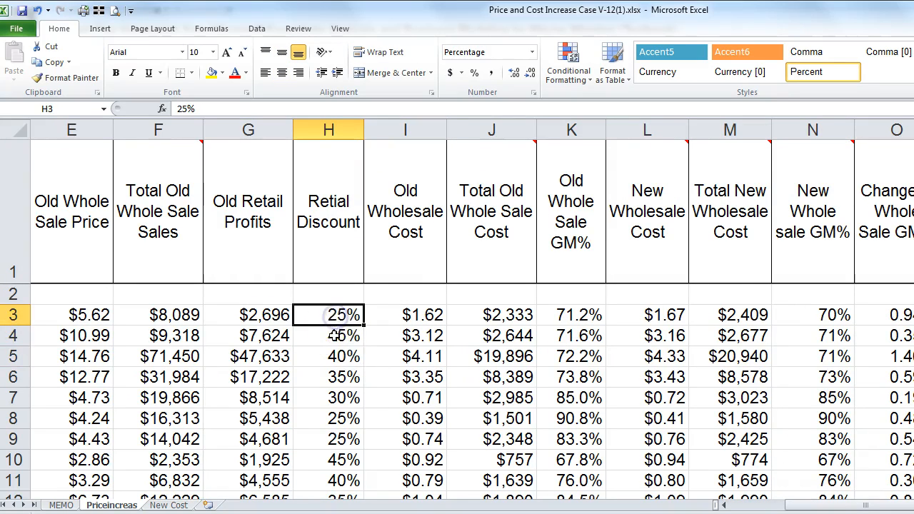
left_click(335, 335)
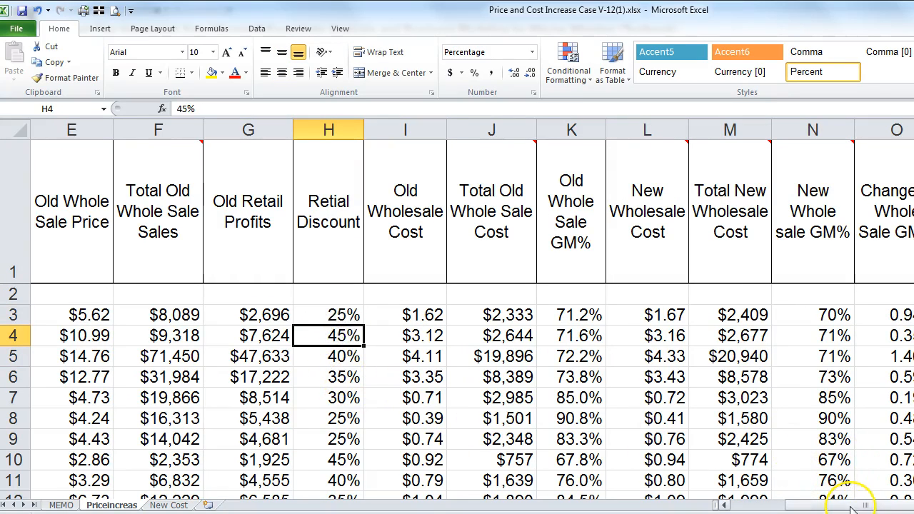
left_click_drag(851, 508, 913, 508)
left_click(763, 314)
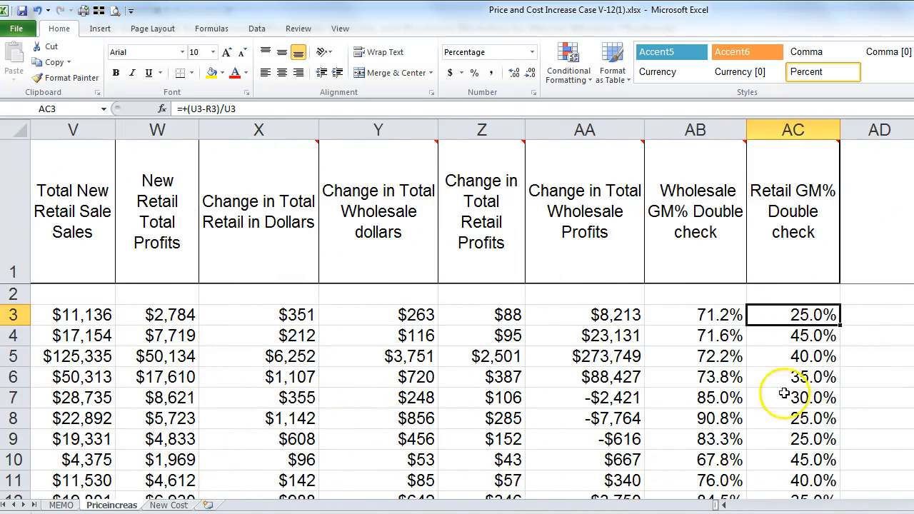
mouse_move(762, 176)
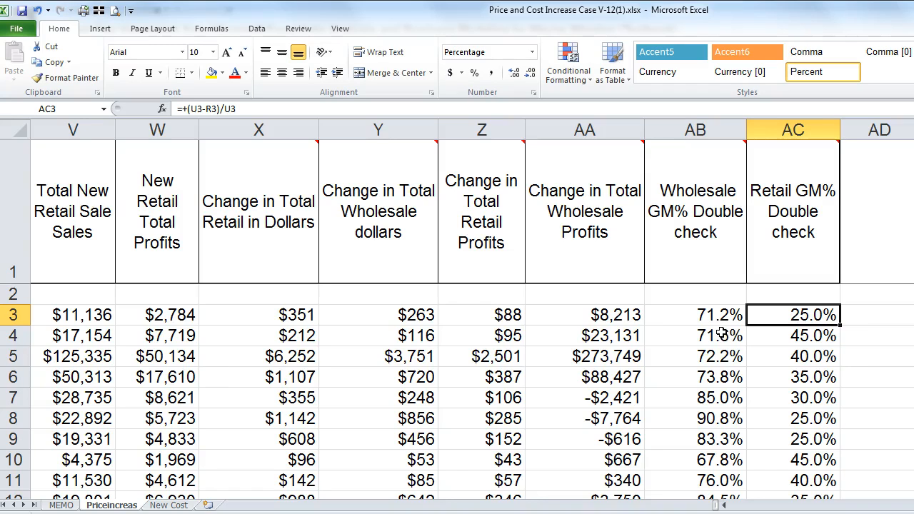
left_click(661, 316)
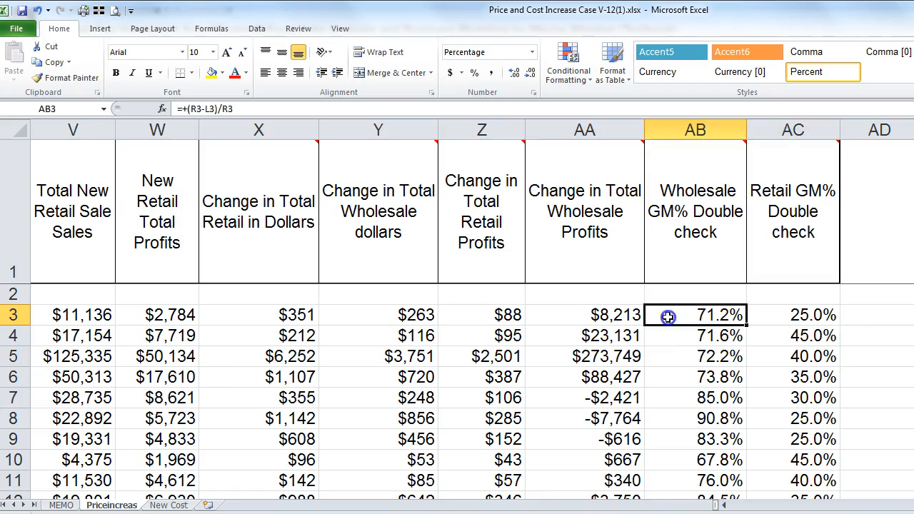
left_click(771, 317)
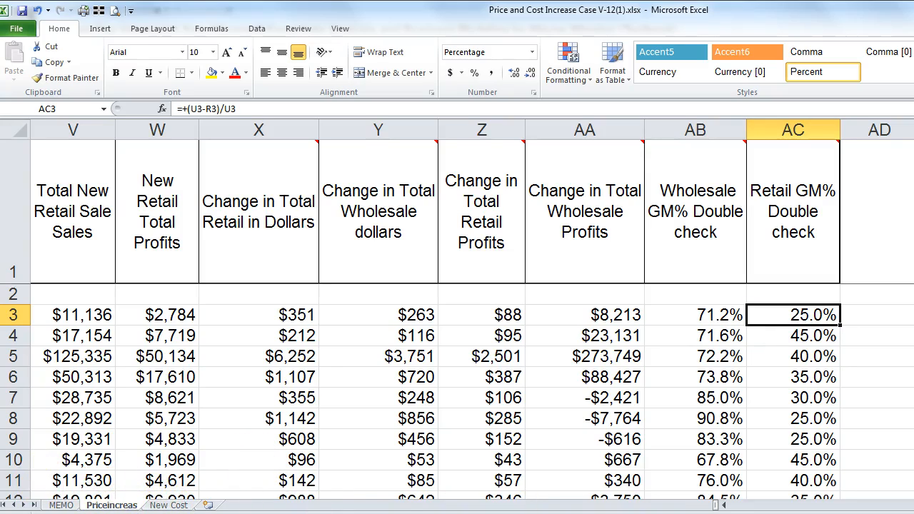
left_click_drag(913, 504, 704, 504)
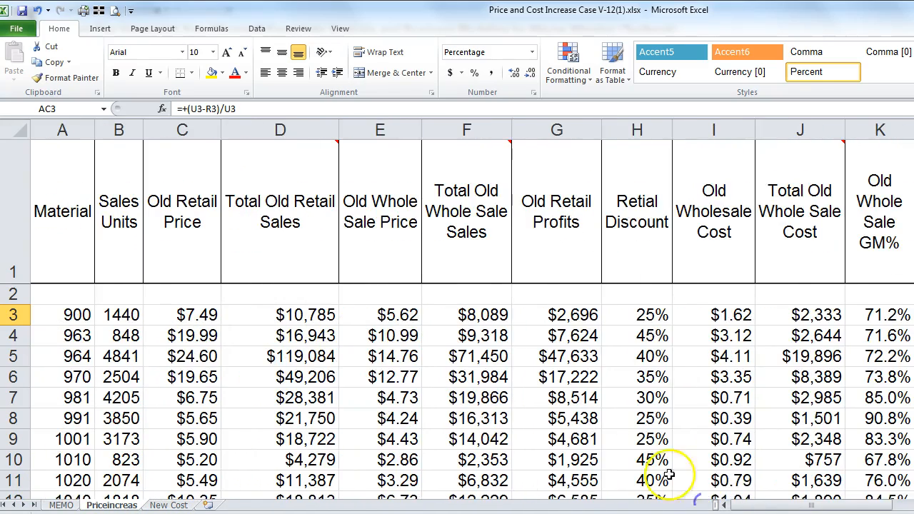
left_click(60, 506)
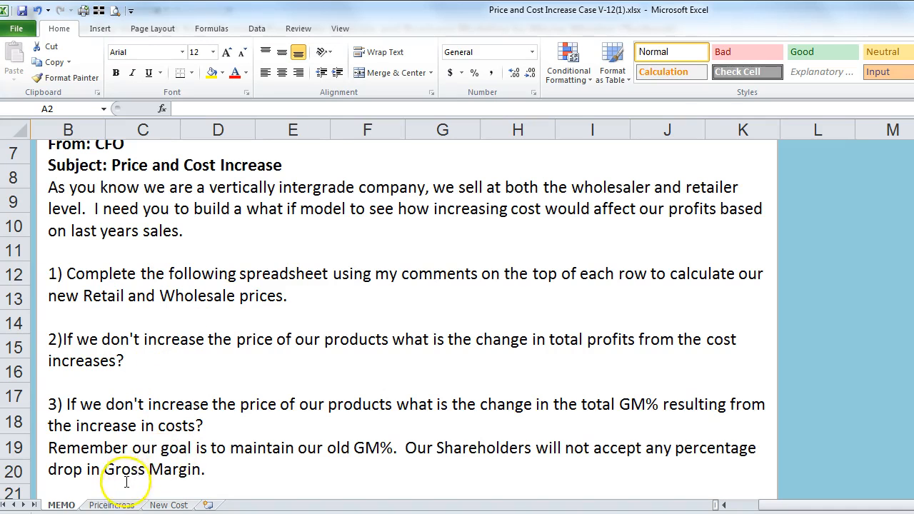
left_click(111, 505)
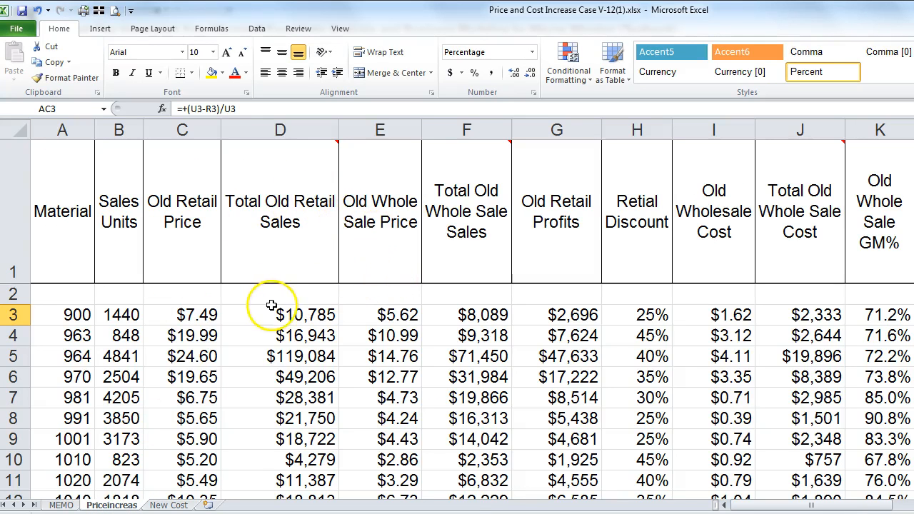
Step: Enter the label 'Totals' in cell A2
left_click(88, 295)
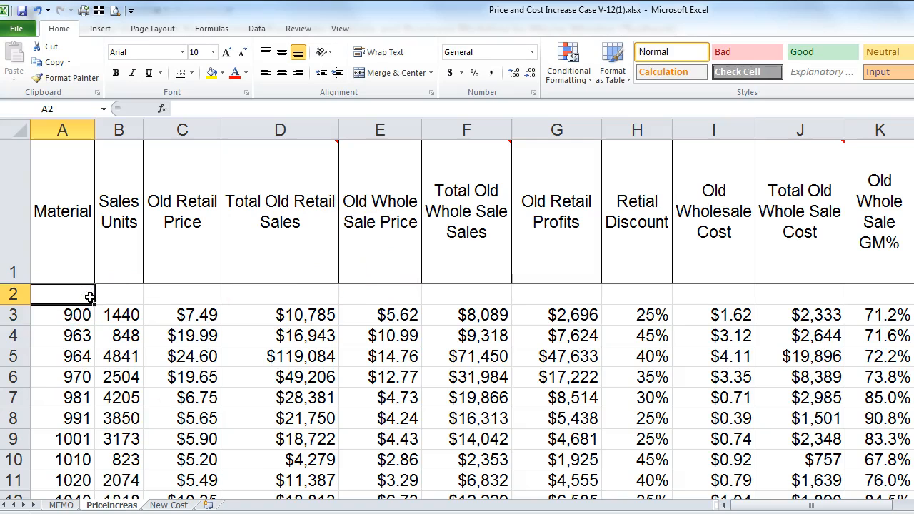
type("T")
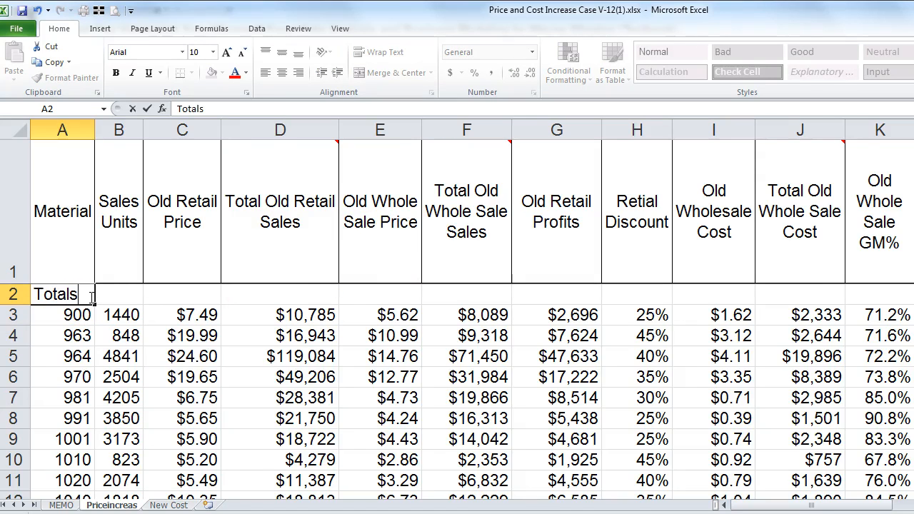
type("otals")
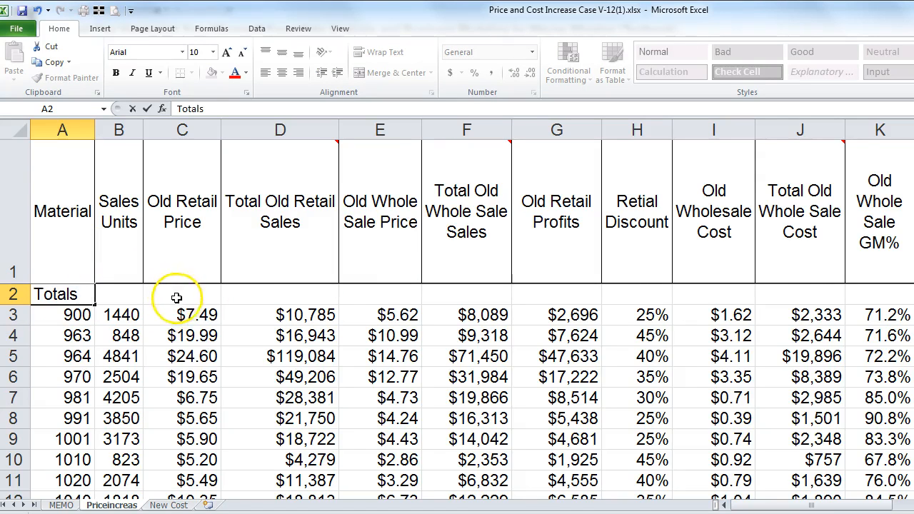
left_click(183, 299)
Step: AutoSum D3:D1100 into D2, totalling $85,390,825 old retail sales
left_click(250, 300)
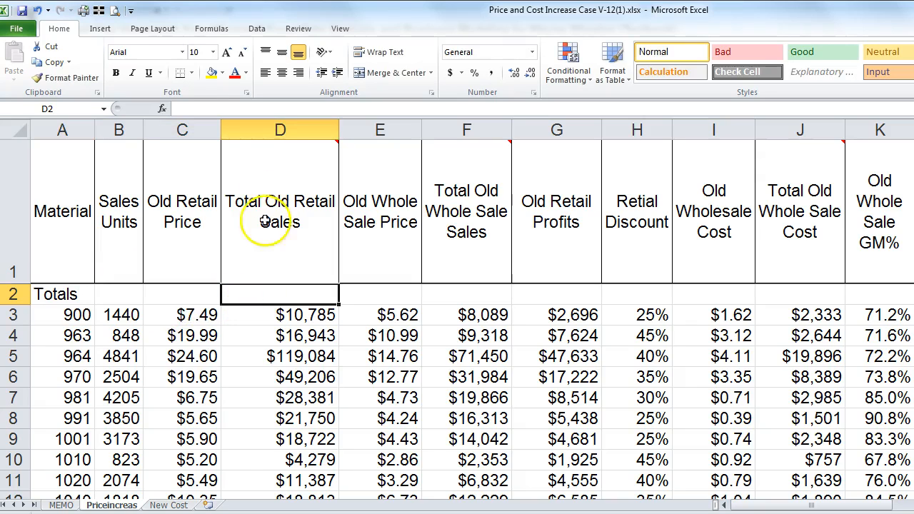
left_click(179, 317)
left_click(177, 334)
left_click(170, 356)
left_click(258, 298)
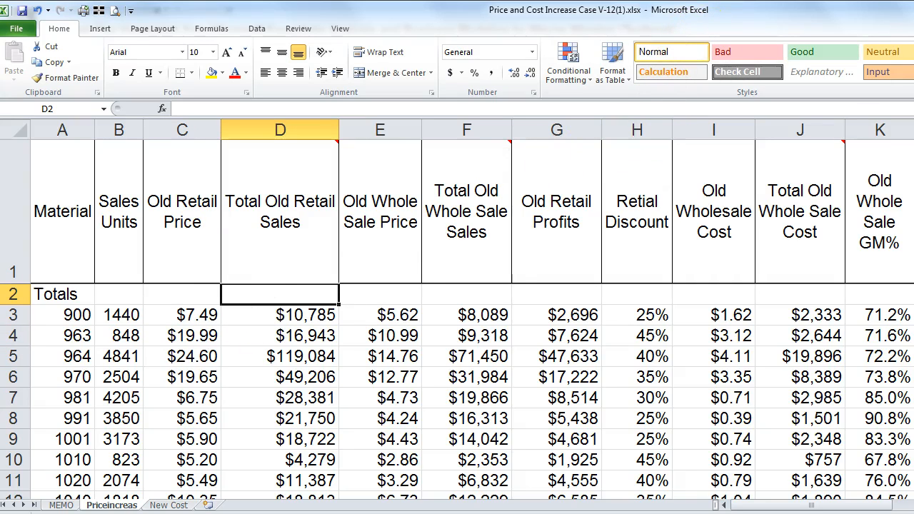
left_click_drag(913, 202, 909, 202)
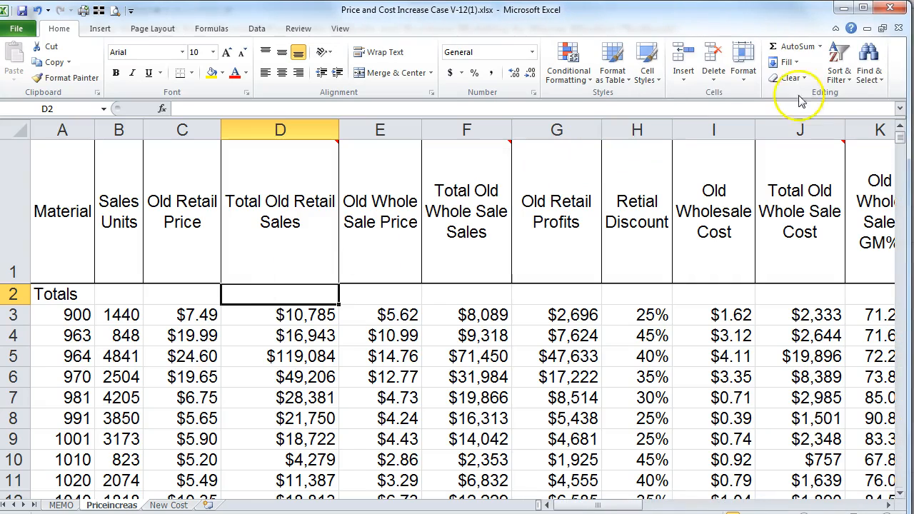
left_click(791, 46)
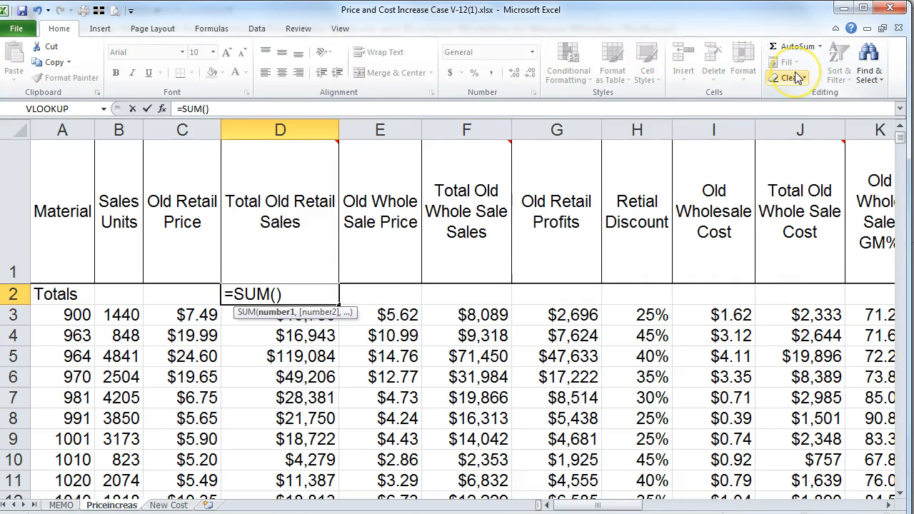
key("Down")
key("ctrl+shift+Down")
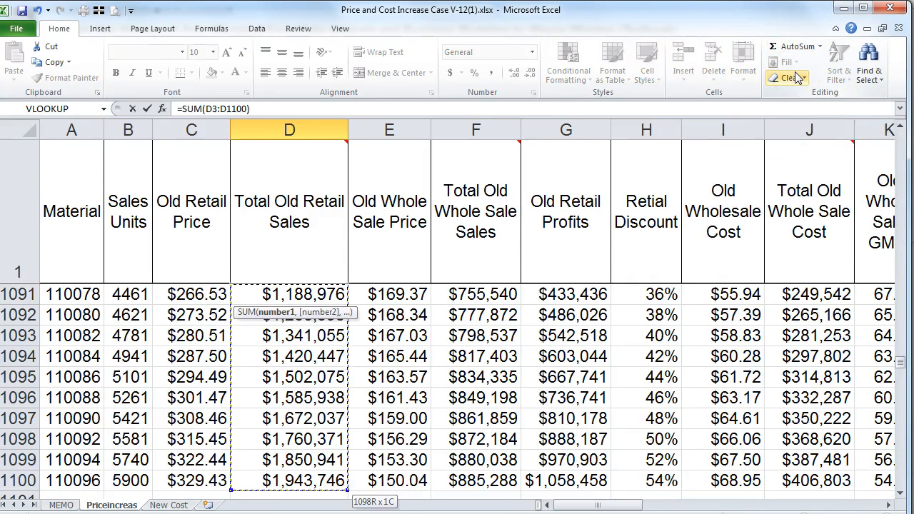
key("Return")
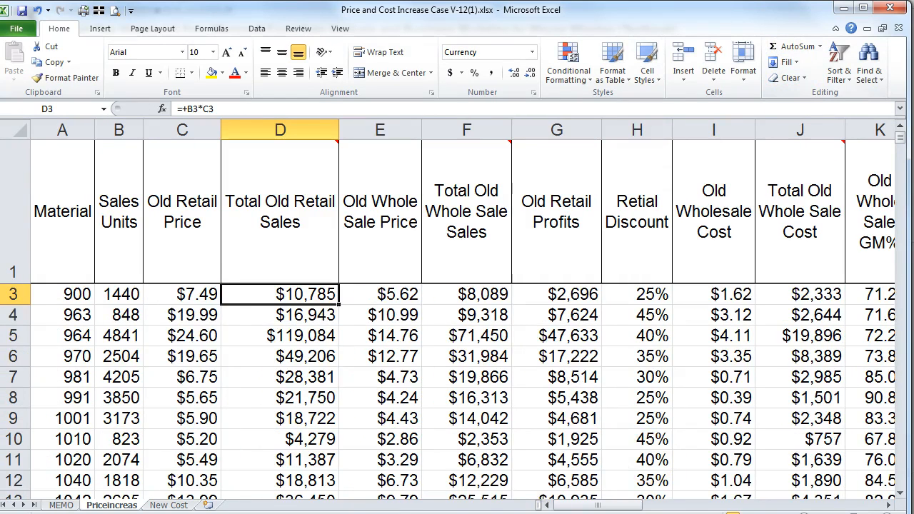
scroll(197, 314, "up", 1)
left_click(268, 294)
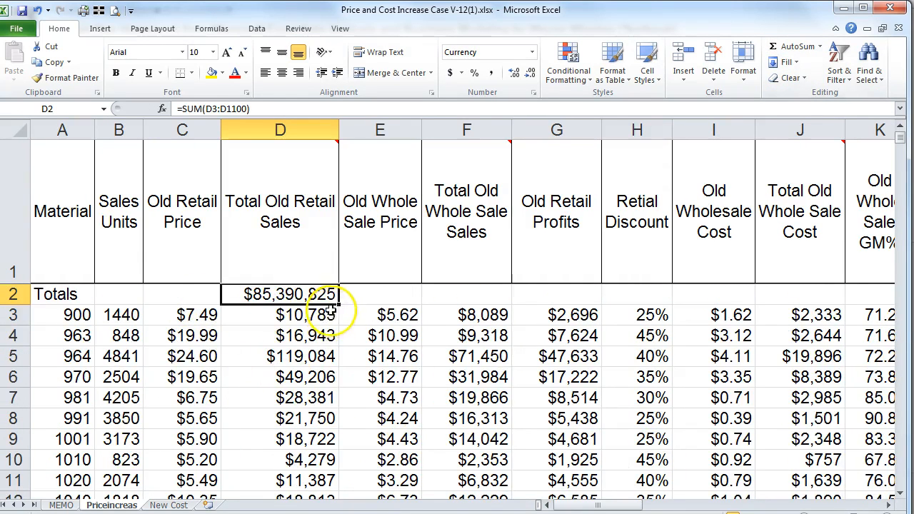
left_click_drag(338, 304, 307, 295)
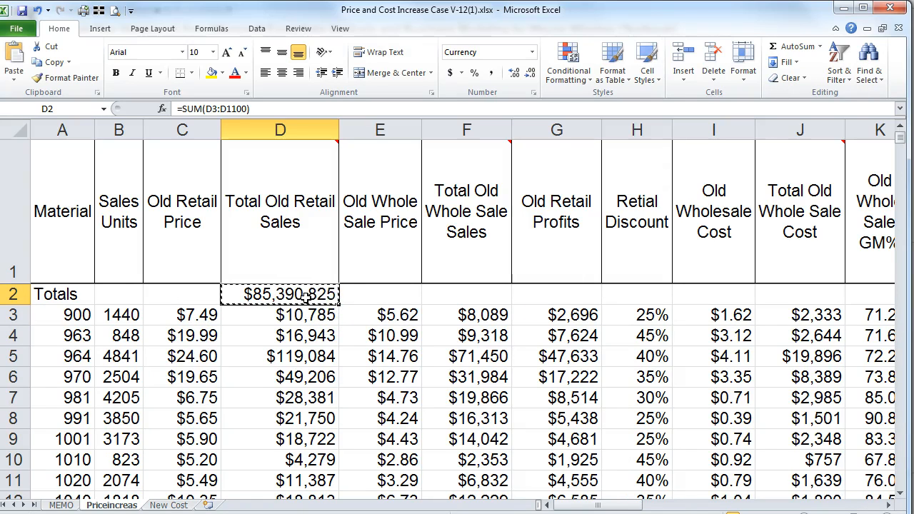
left_click(459, 295)
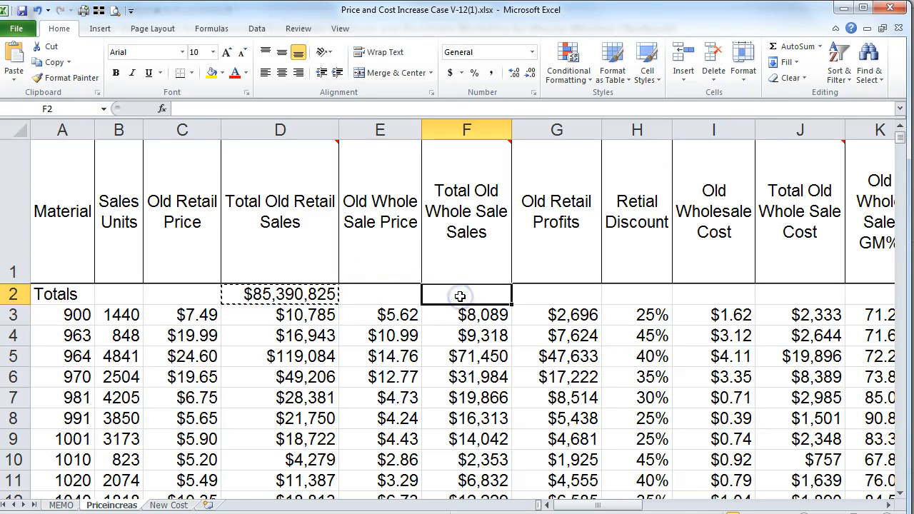
Step: Paste the sum formula into F2 and G2, auto-fitting both columns
type("=SUM(F3:F1100)")
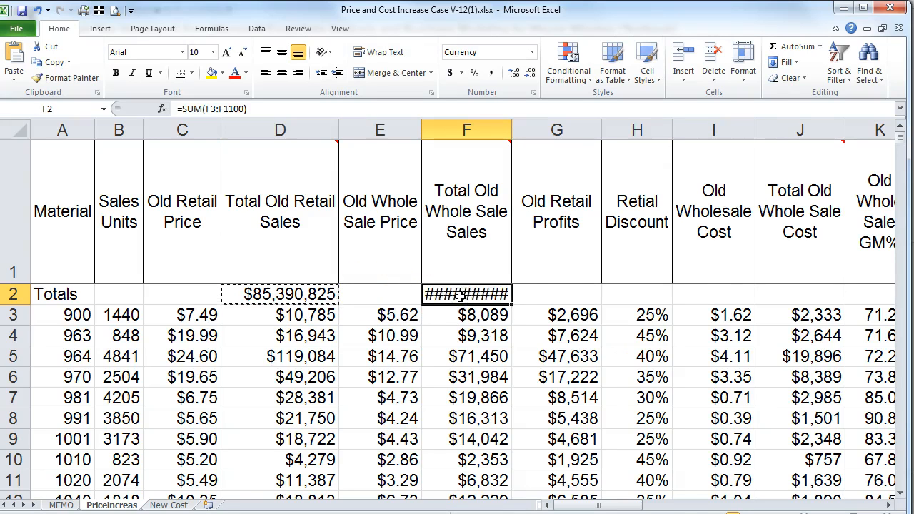
double_click(514, 131)
left_click(569, 296)
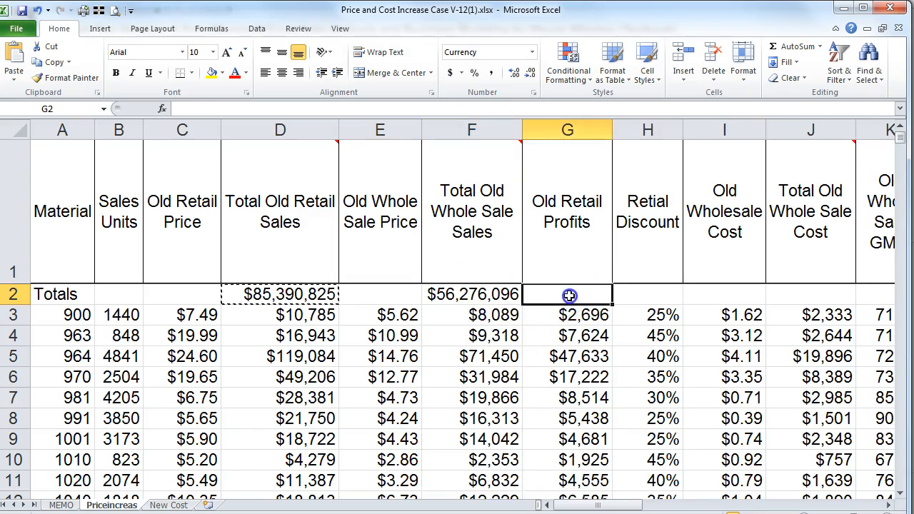
key("ctrl+v")
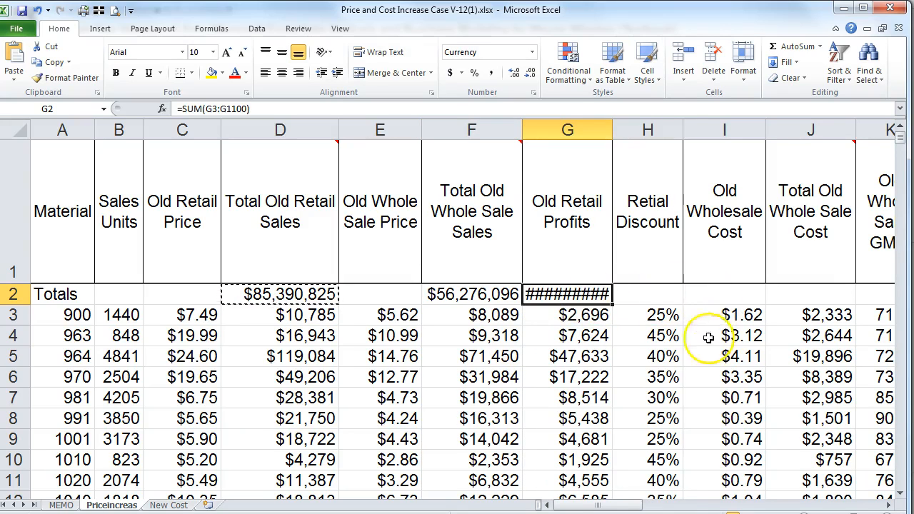
left_click_drag(611, 134, 610, 133)
double_click(610, 134)
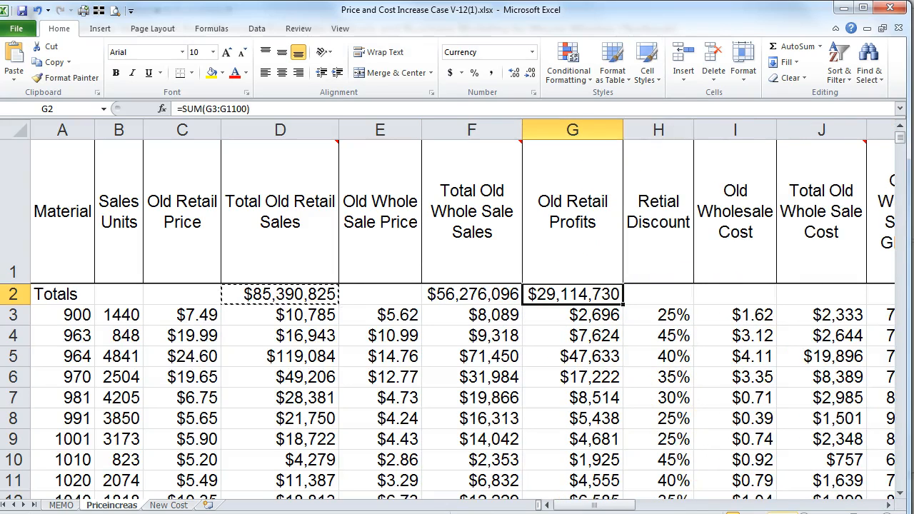
Step: Paste the sum formula into the J2, M2, P2 and Q2 totals
left_click(657, 292)
key("Right")
key("Right")
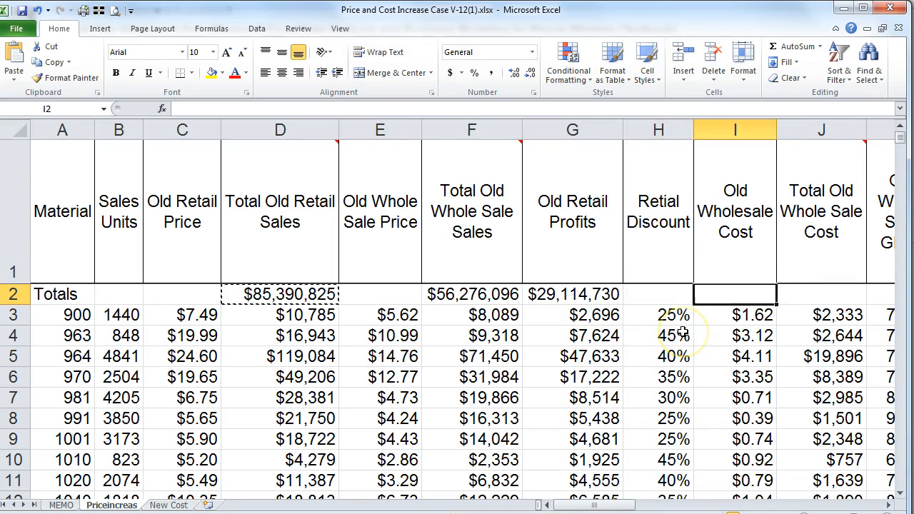
key("ctrl+v")
key("Right")
key("Right")
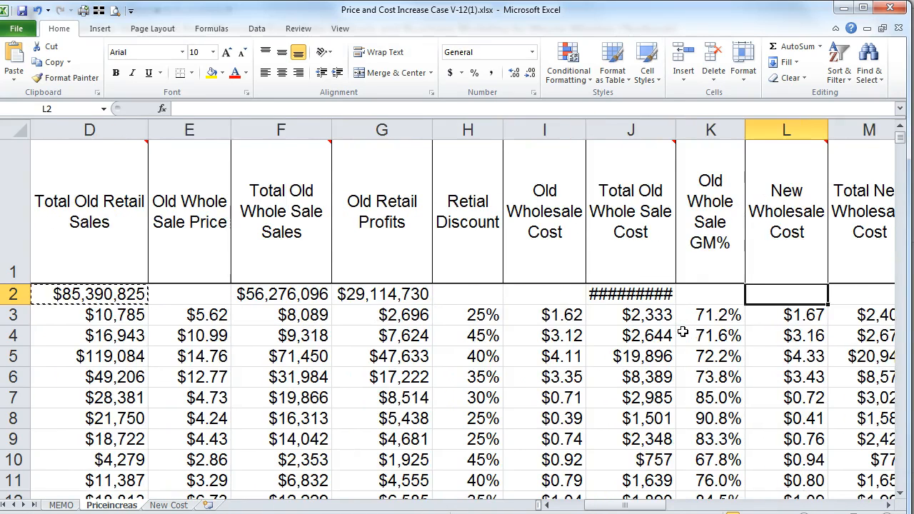
key("Right")
key("ctrl+v")
key("Right")
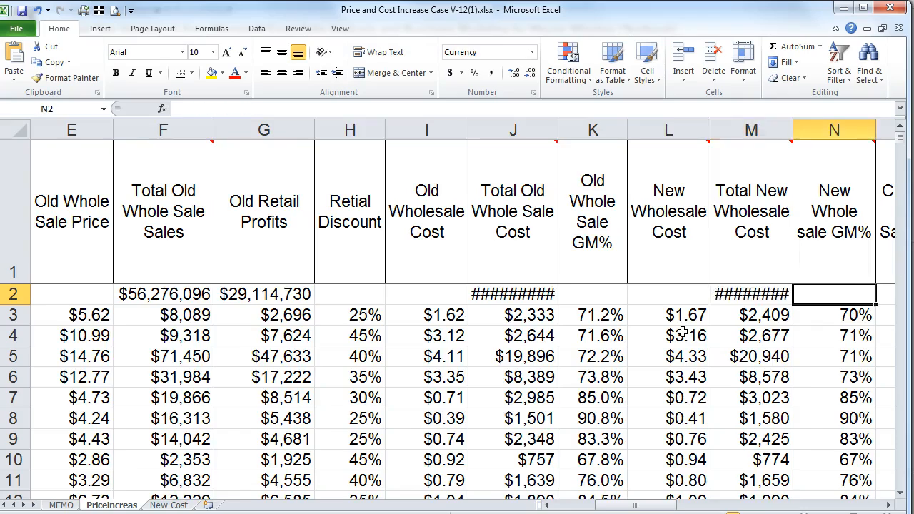
key("Right")
key("Right")
key("ctrl+v")
key("Right")
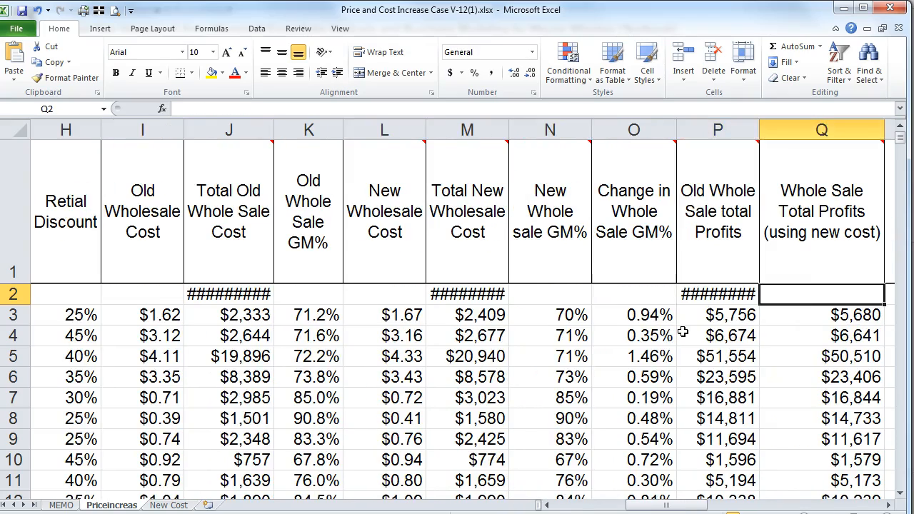
key("ctrl+v")
Step: Paste the sum formula into S2, T2 and the V2 through AA2 totals
key("Right")
key("Right")
key("Right")
key("Left")
key("Left")
key("Right")
key("ctrl+v")
key("Right")
key("ctrl+v")
key("Right")
key("Right")
key("Left")
key("Right")
key("Right")
key("Right")
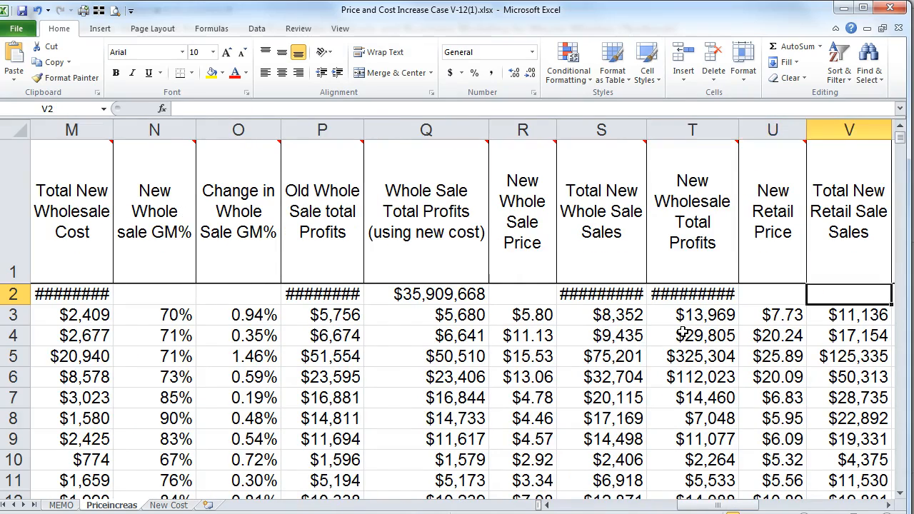
key("Left")
type("########")
key("Right")
key("Right")
key("Left")
type("$1,921,800")
key("Right")
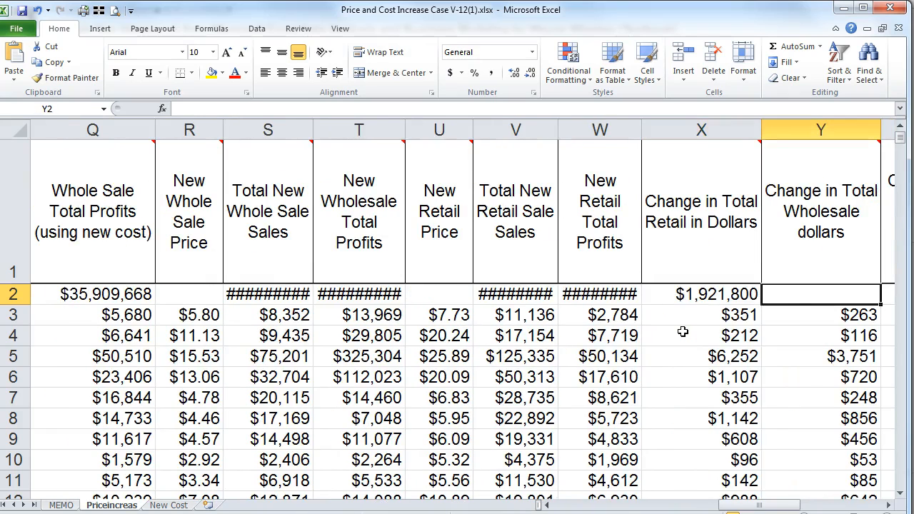
key("ctrl+v")
key("Right")
key("Right")
key("Left")
key("ctrl+v")
key("Right")
key("ctrl+v")
key("Right")
key("Right")
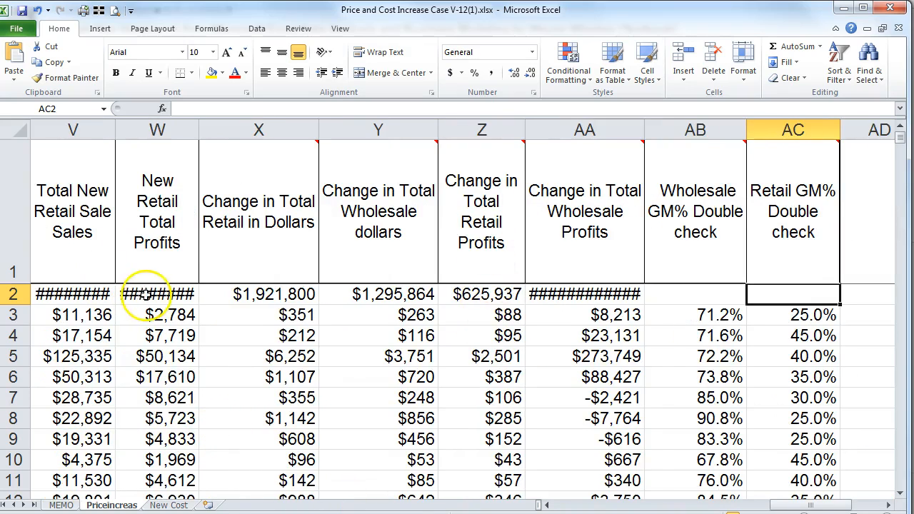
Step: Select the whole sheet and auto-fit all columns so the ##### totals display
left_click(18, 132)
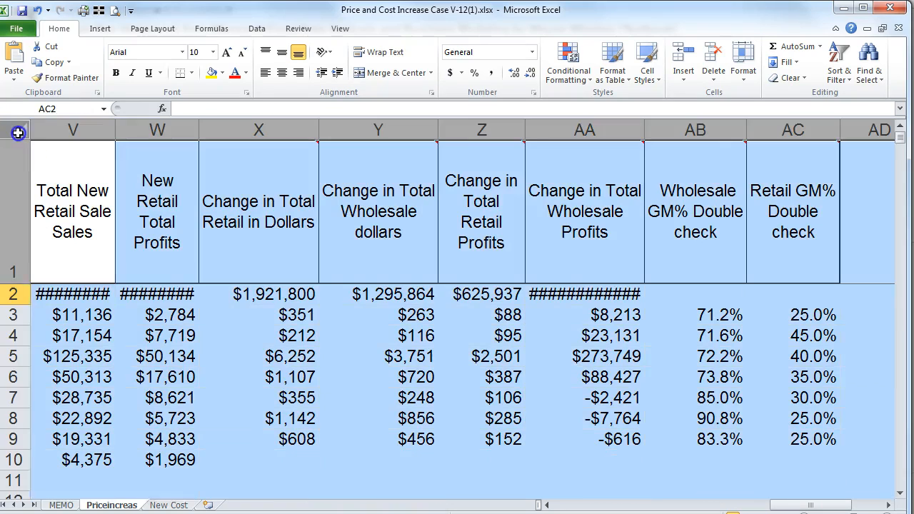
double_click(115, 129)
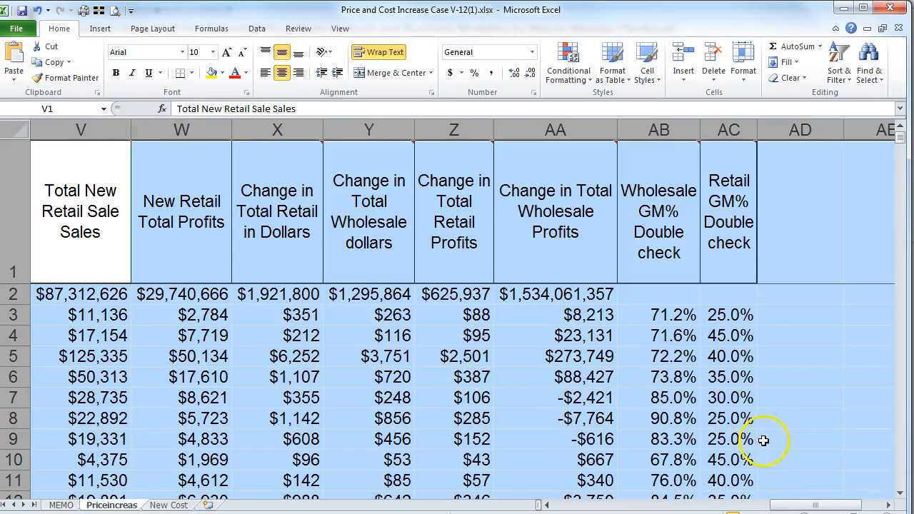
left_click_drag(801, 509, 480, 503)
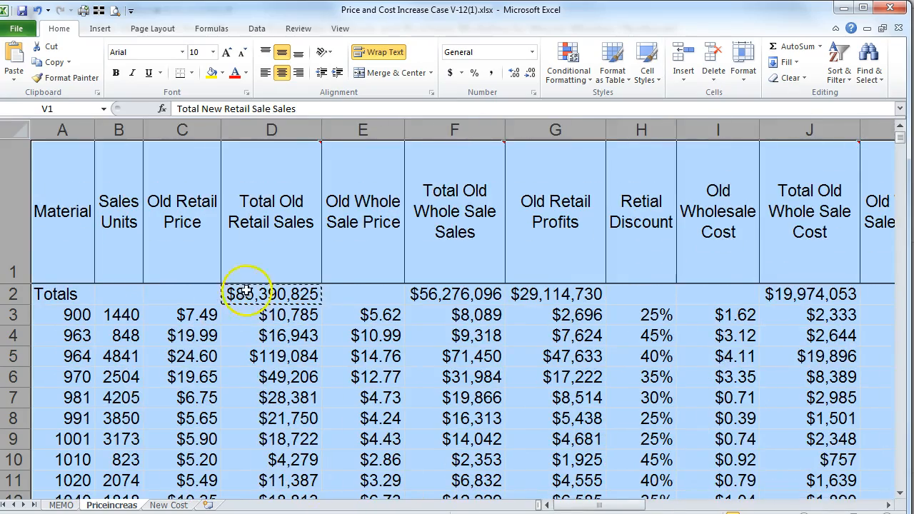
left_click(61, 505)
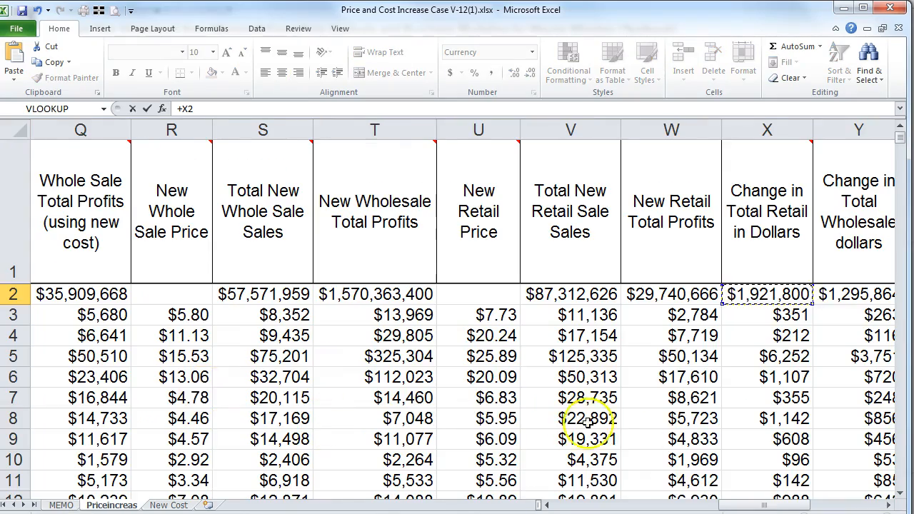
left_click_drag(763, 503, 806, 500)
Step: Cancel the stray +AE1 entry and clear answer cell AE2
left_click(686, 243)
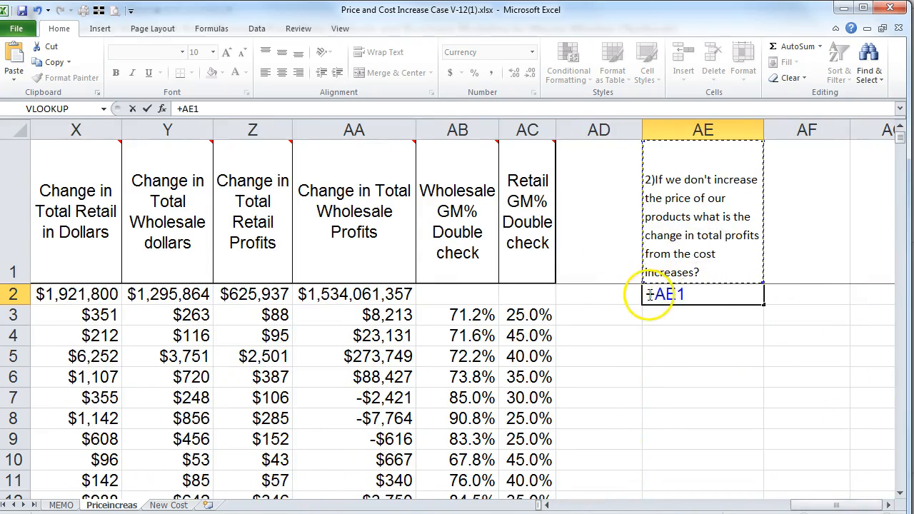
key("Escape")
key("Delete")
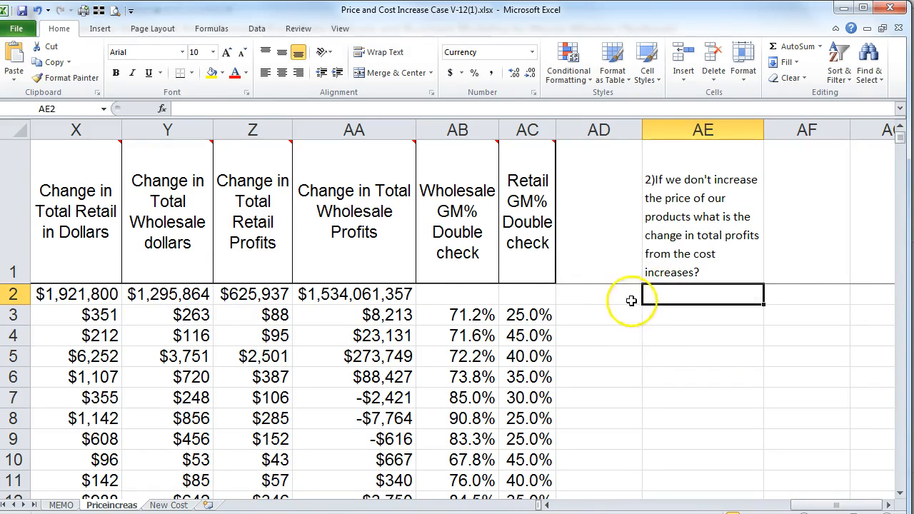
left_click(597, 293)
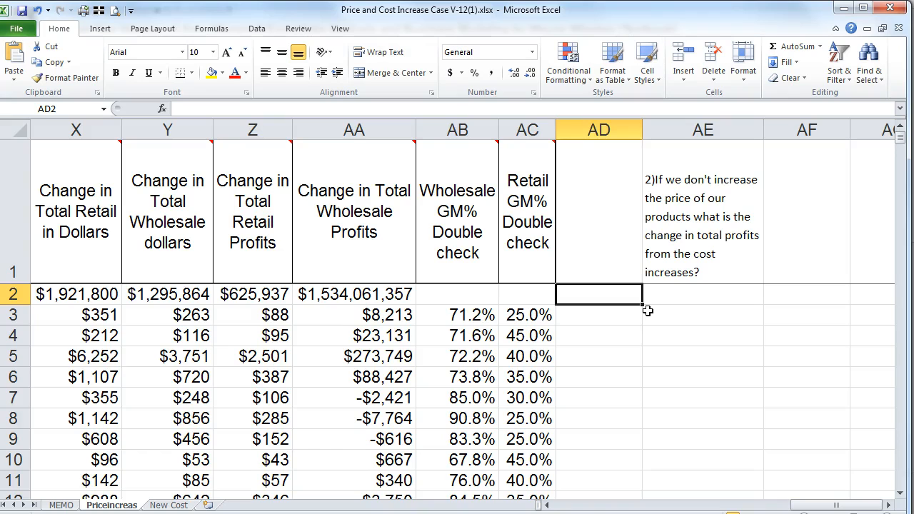
Step: Label AD2 'Retail' and AD3 'Whole'
type("R")
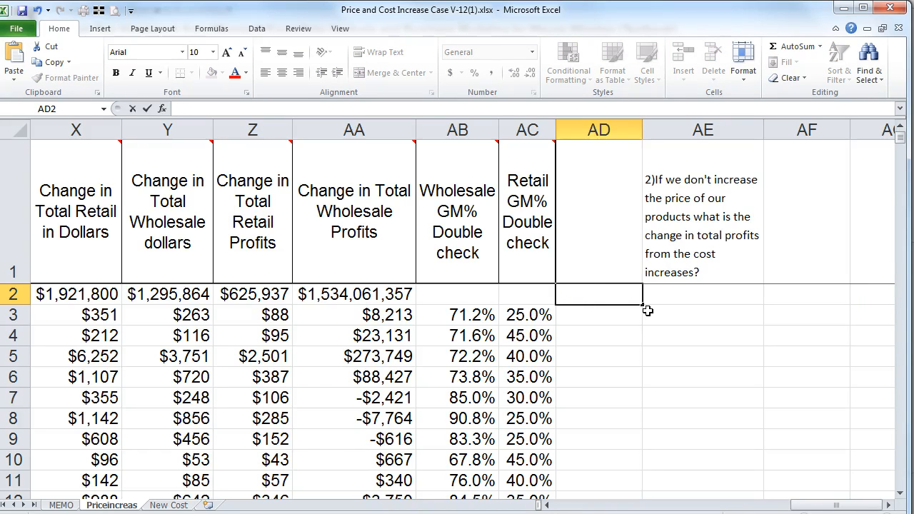
type("etail")
key("Return")
type("Whole")
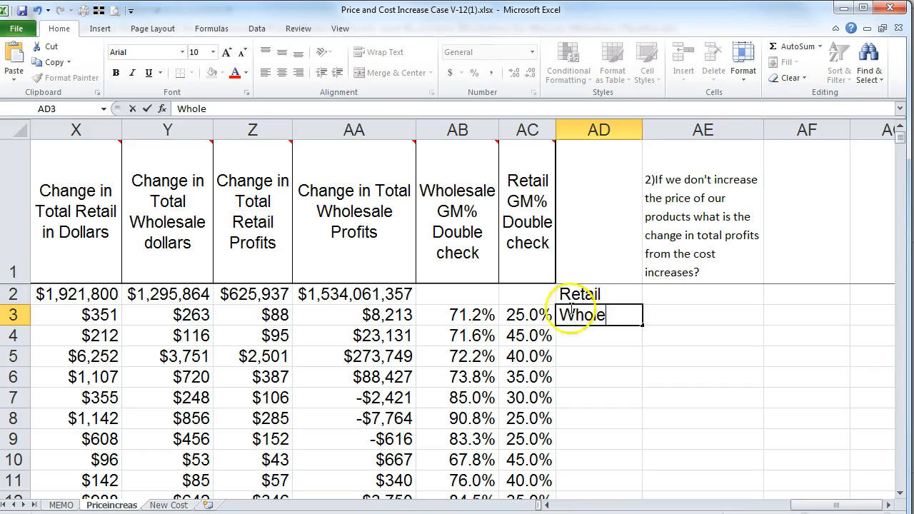
key("Return")
Step: Give AD2:AF3 All Borders plus a Thick Box Border outline
left_click_drag(583, 294, 788, 321)
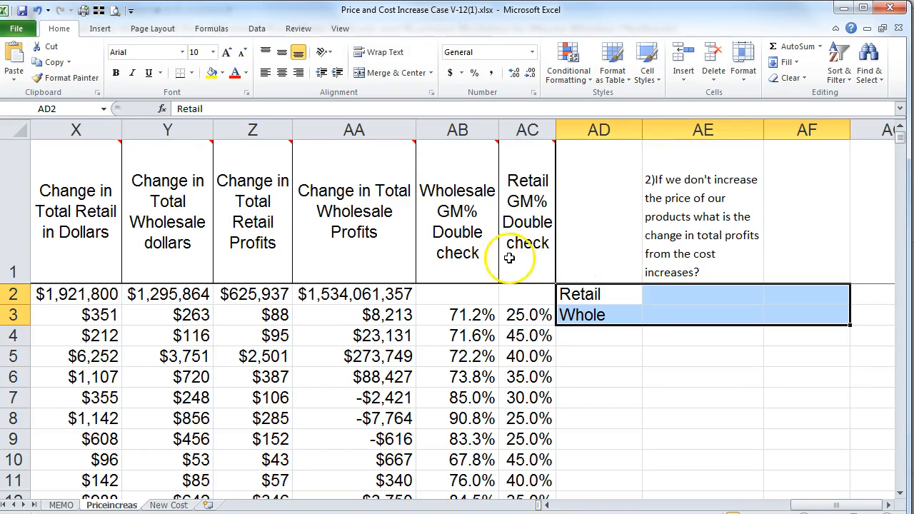
left_click(192, 74)
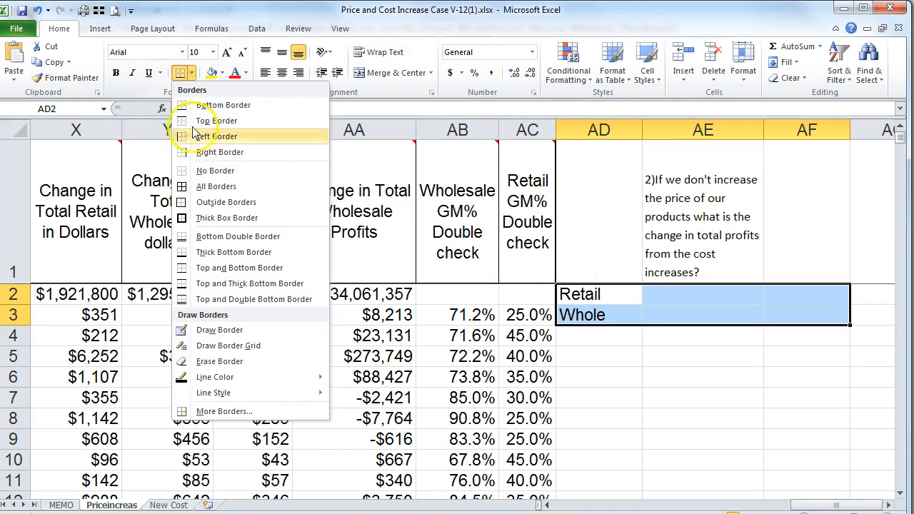
left_click(178, 179)
left_click(191, 73)
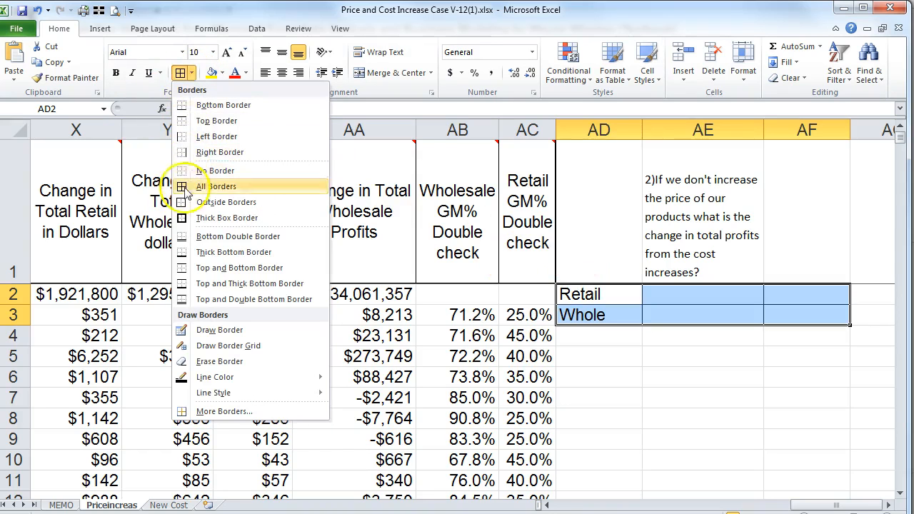
left_click(186, 216)
left_click(700, 379)
left_click(667, 294)
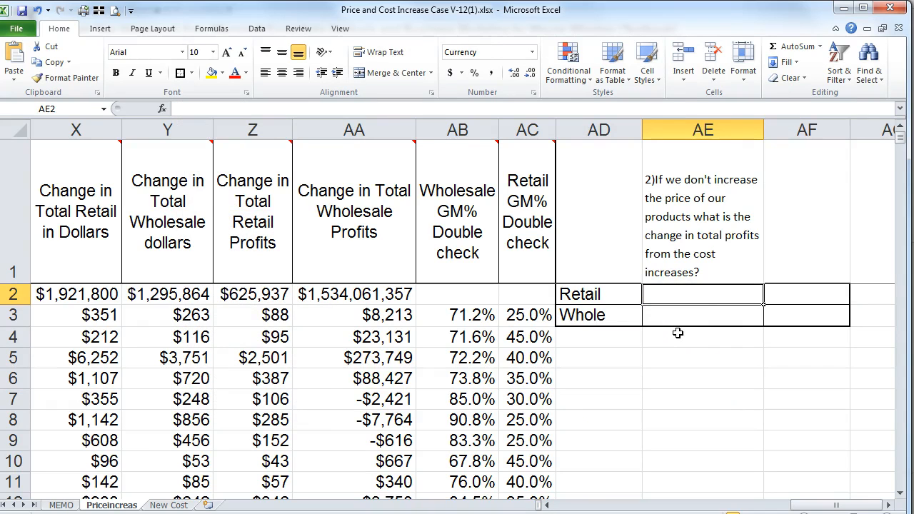
Step: Enter =+D2-S2 in AE2, accepting Excel's correction, returning $27,818,865.97
type("+")
key("Left")
key("Left")
key("Left")
key("Left")
key("Left")
key("Left")
key("Left")
key("Left")
key("Left")
key("Left")
key("Left")
key("Left")
key("Left")
key("Left")
key("Left")
key("Left")
key("Left")
key("Left")
key("Left")
key("Left")
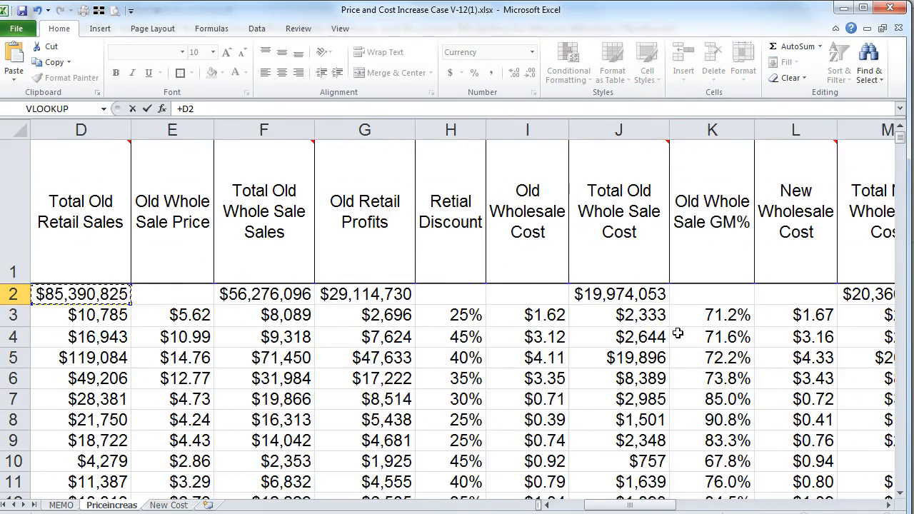
key("Left")
key("Left")
key("Right")
key("Right")
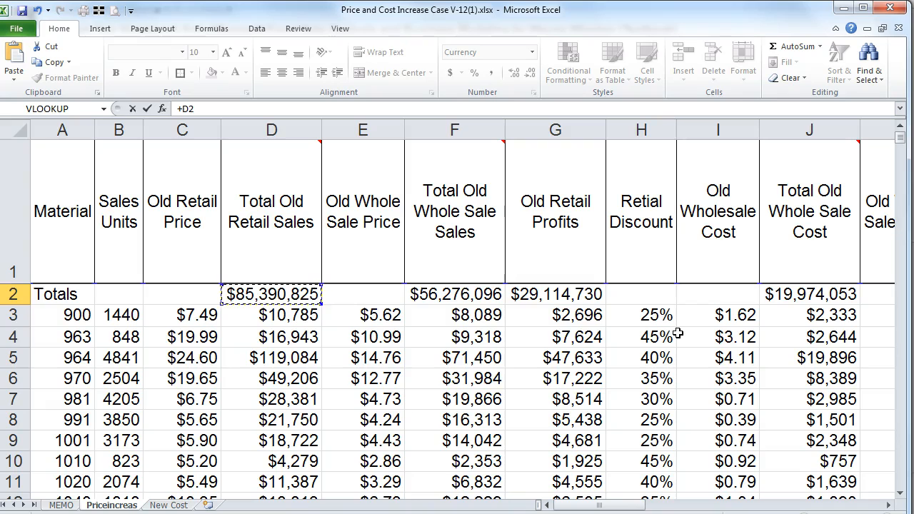
key("Left")
key("Left")
key("Left")
key("Left")
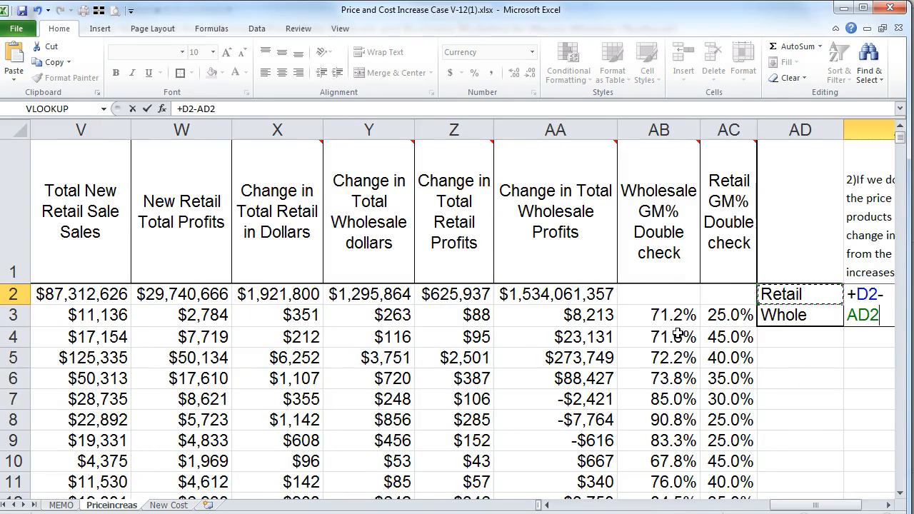
key("Left")
key("Left")
key("Left")
key("Left")
key("Left")
key("Left")
key("Left")
key("Left")
key("Left")
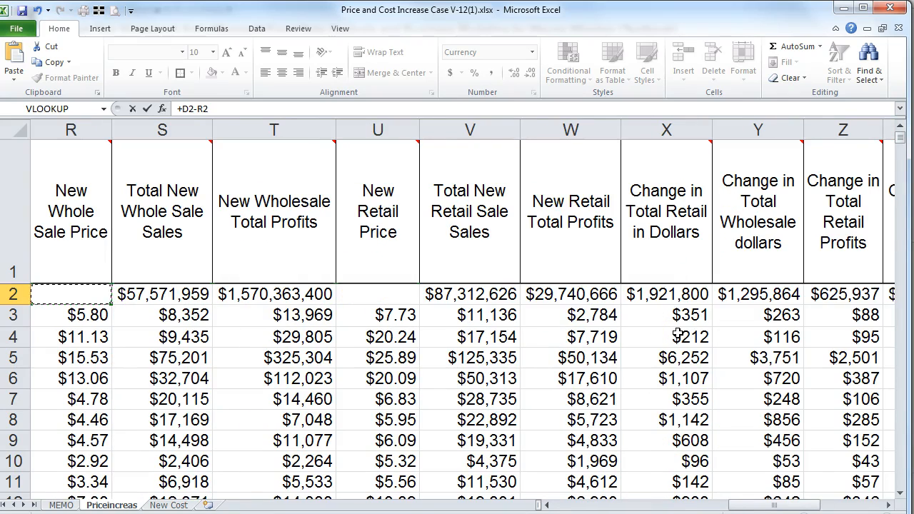
key("Right")
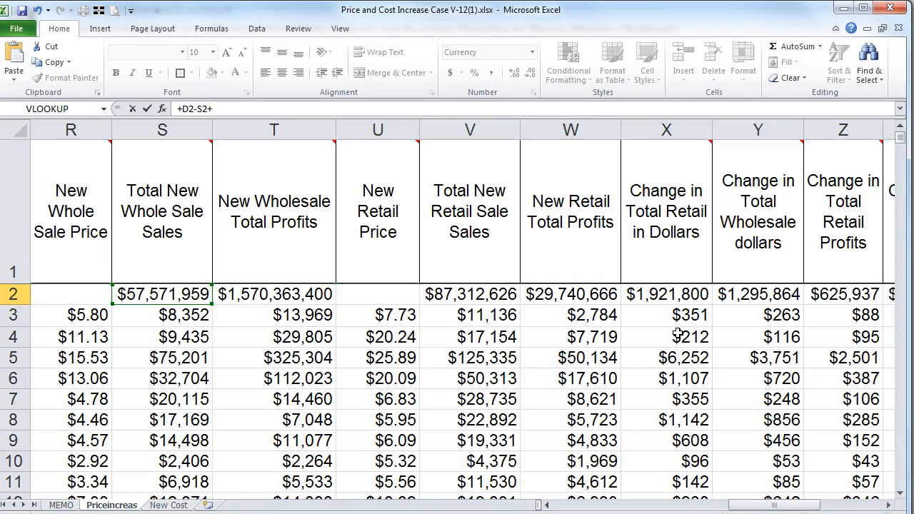
key("Return")
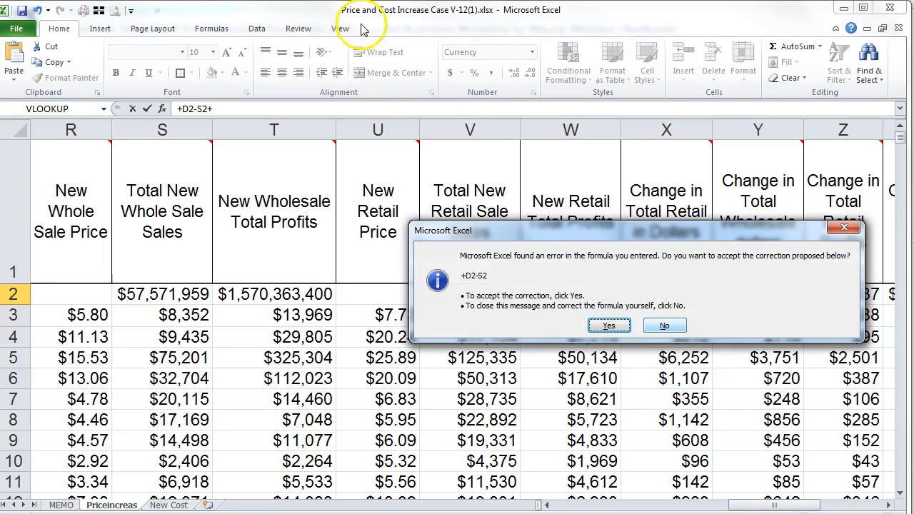
left_click(600, 323)
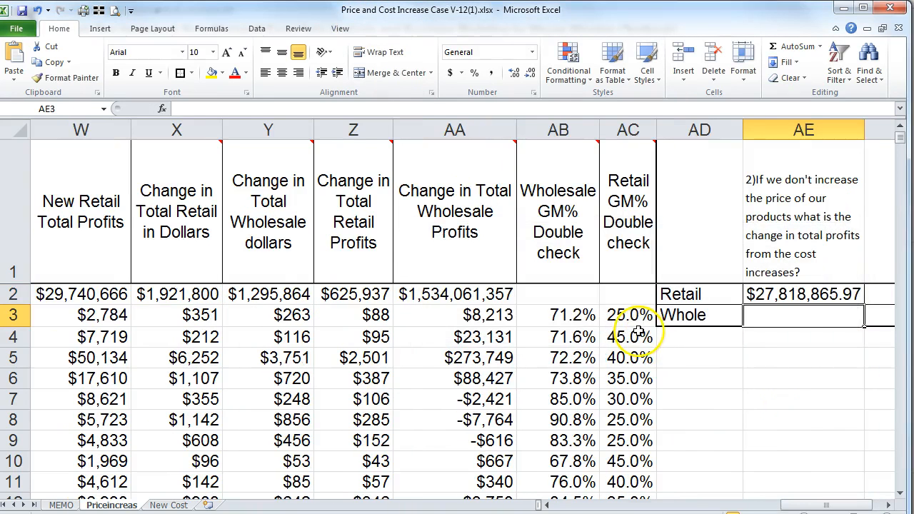
left_click(780, 299)
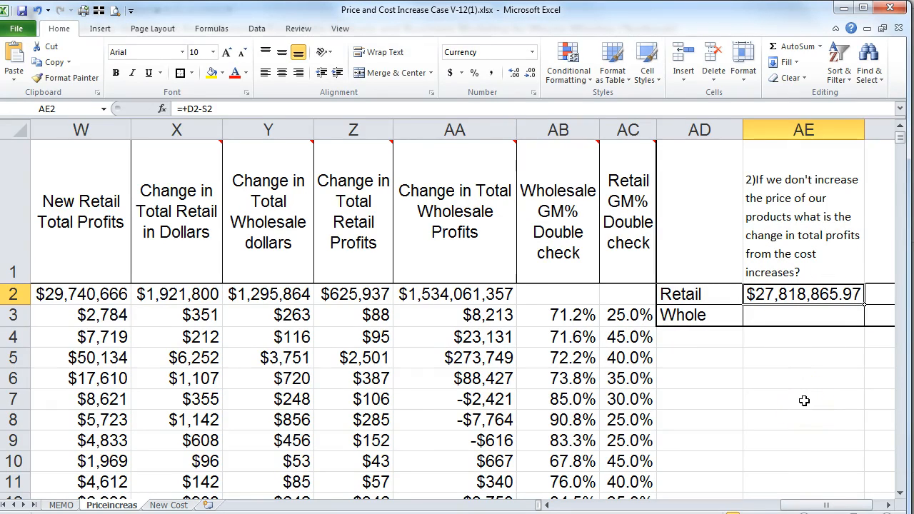
key("Up")
key("Down")
key("Left")
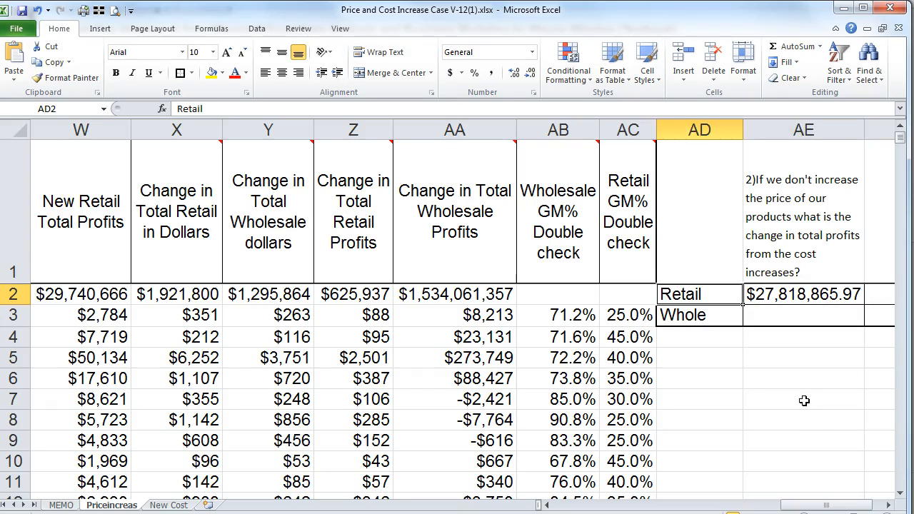
Step: Widen column Z to show the Change in Total Retail Profits total
key("Left")
key("Left")
key("Left")
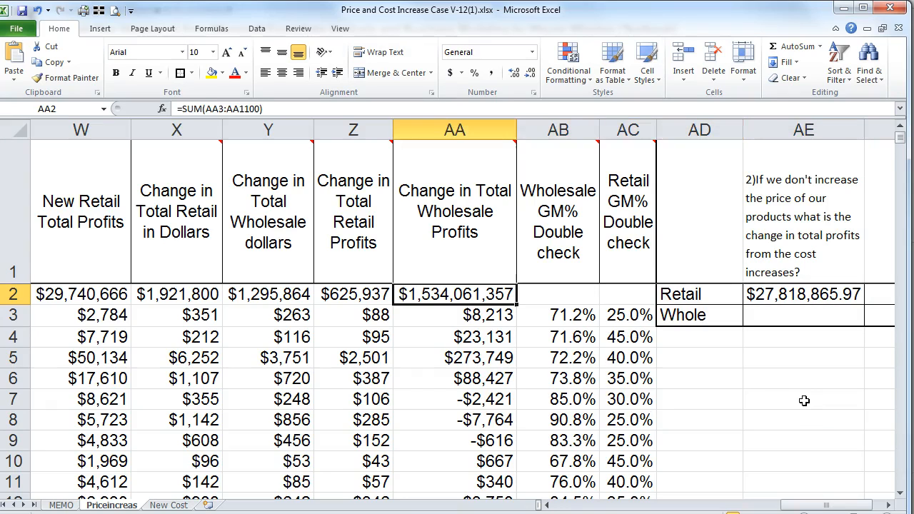
key("Left")
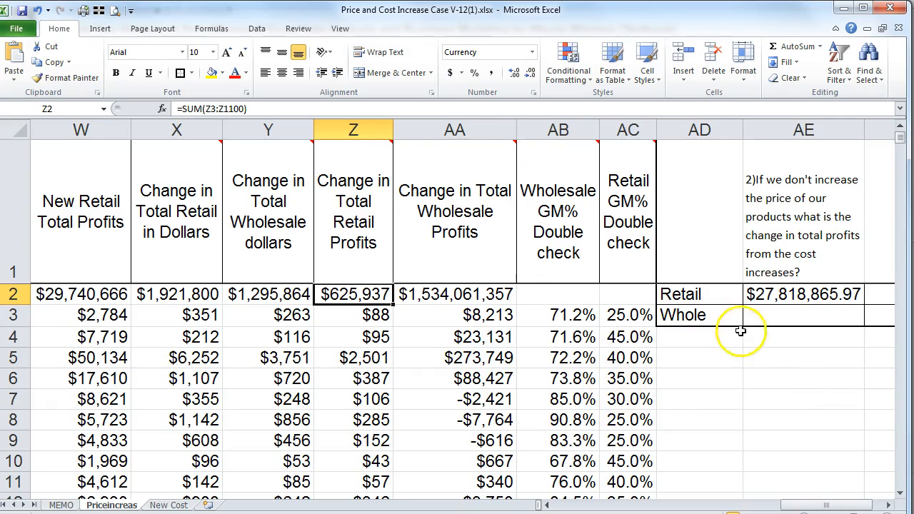
left_click_drag(394, 136, 431, 132)
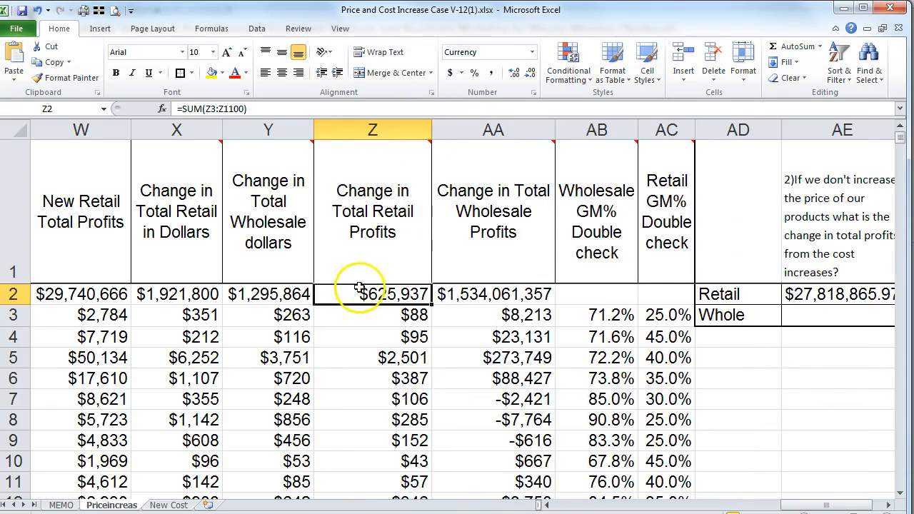
Step: Round the Retail answer in AE2 to whole dollars, showing $27,818,866
left_click(809, 293)
left_click(529, 73)
left_click(530, 73)
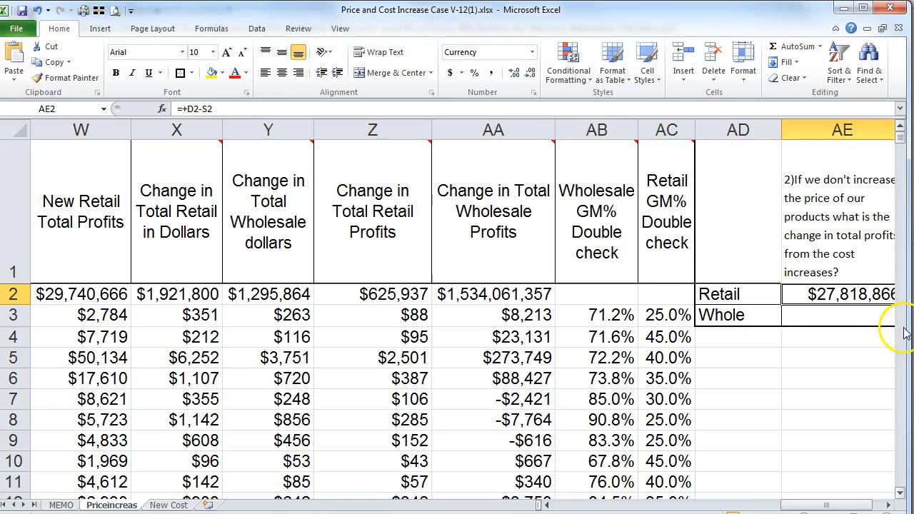
left_click_drag(908, 326, 913, 326)
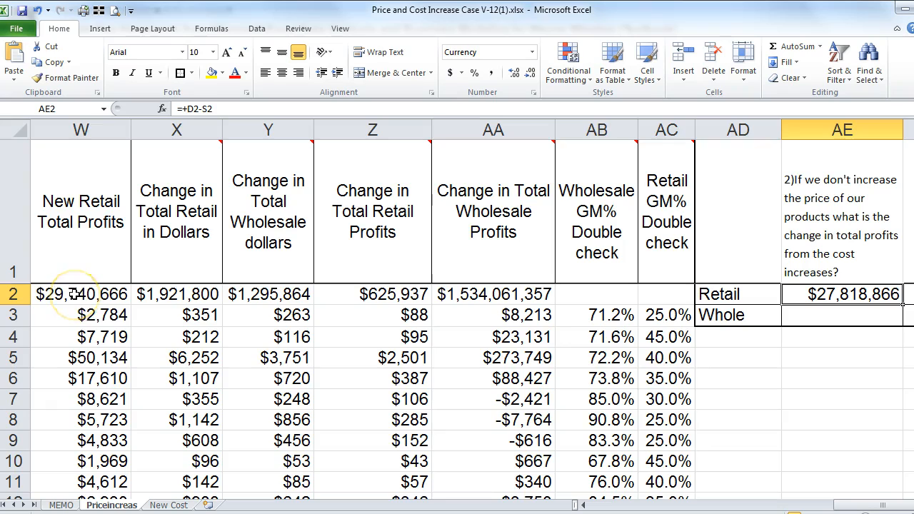
Step: Extend the AE2 formula to =+D2-S2-W2, subtracting New Retail Total Profits
left_click(238, 109)
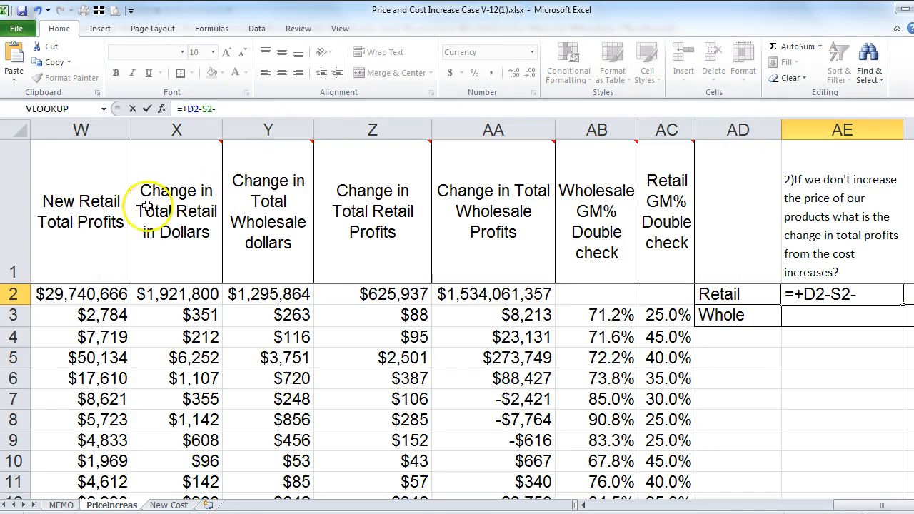
left_click(74, 294)
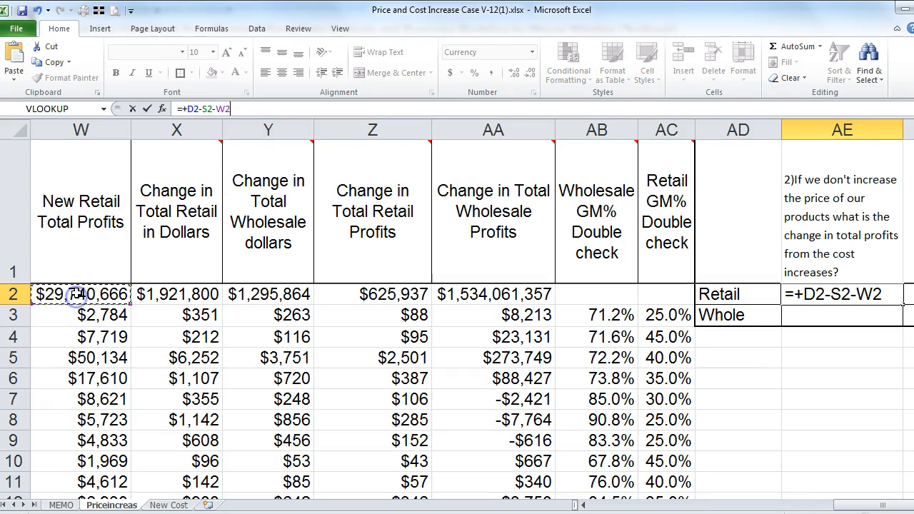
key("Return")
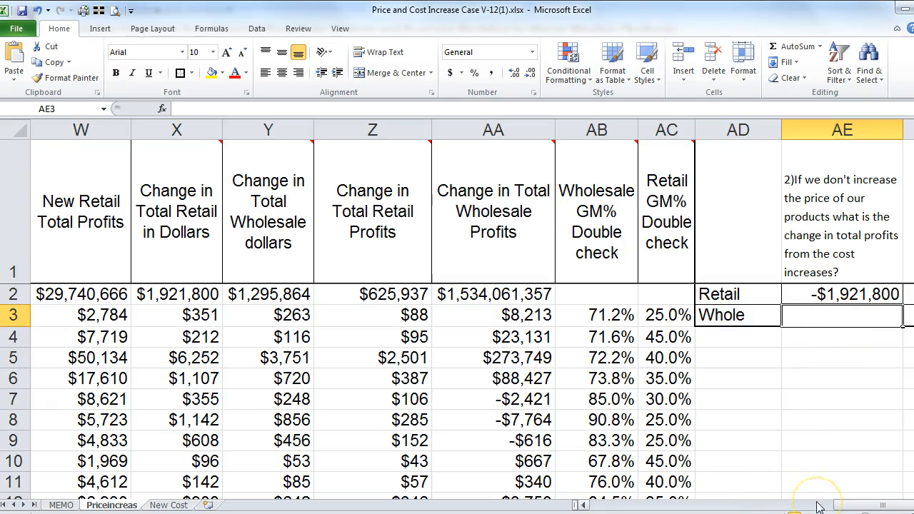
Step: Enter =+F2-M2 in the Whole answer cell AE3
type("+")
key("Left")
key("Left")
key("Left")
key("Left")
key("Left")
key("Left")
key("Left")
key("Left")
key("Left")
key("Left")
key("Left")
key("Left")
key("Left")
key("Left")
key("Left")
key("Left")
key("Left")
key("Left")
key("Left")
key("Left")
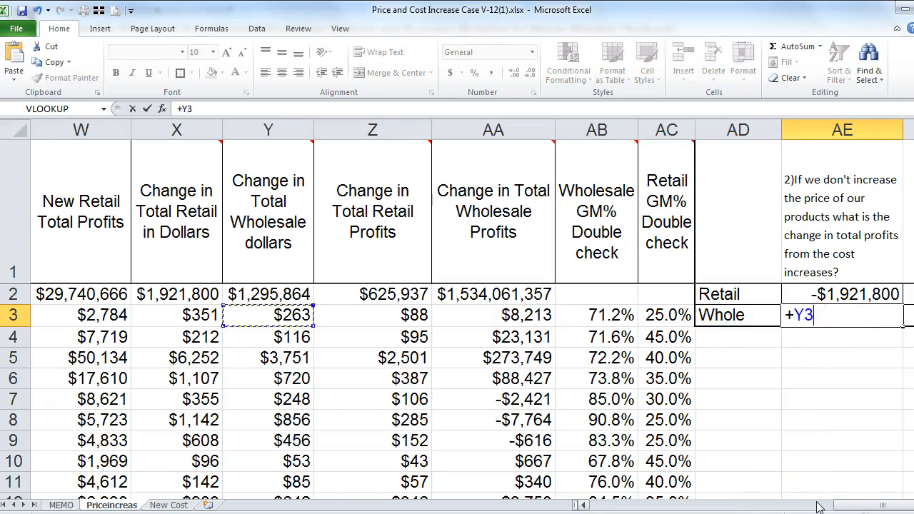
key("Left")
key("Left")
key("Left")
key("Left")
key("Left")
key("Left")
key("Left")
key("Up")
key("Right")
key("Right")
key("Right")
key("Right")
key("Right")
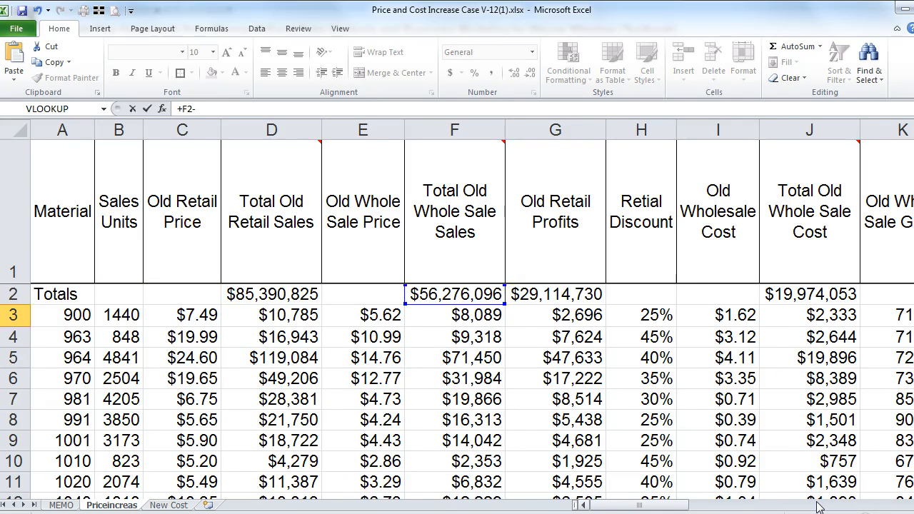
type("-")
key("Left")
key("Left")
key("Left")
key("Left")
key("Left")
key("Left")
key("Left")
key("Left")
key("Left")
key("Left")
key("Left")
key("Left")
key("Left")
key("Left")
key("Left")
key("Left")
key("Left")
key("Left")
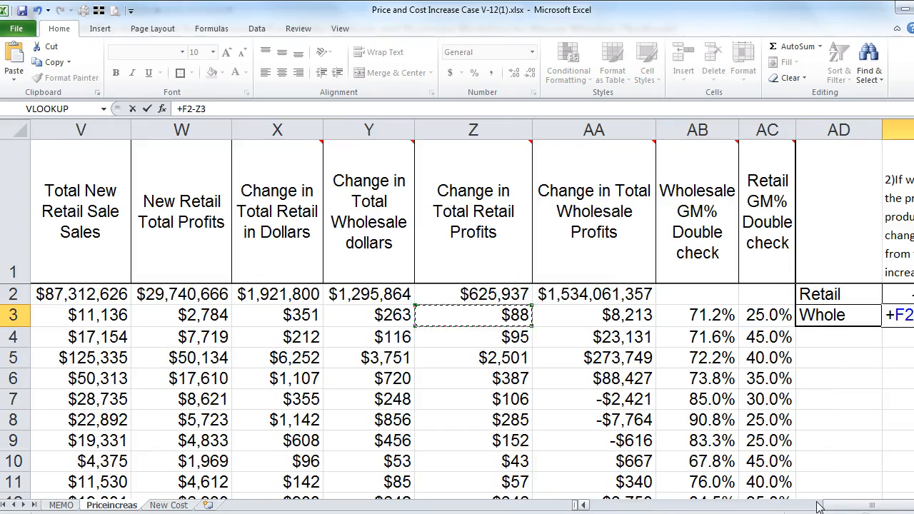
key("Left")
key("Left")
key("Left")
key("Left")
key("Left")
key("Left")
key("Left")
key("Left")
key("Left")
key("Left")
key("Right")
key("Right")
key("Right")
key("Up")
key("Right")
key("Right")
key("Right")
key("Right")
key("Right")
key("Right")
key("Right")
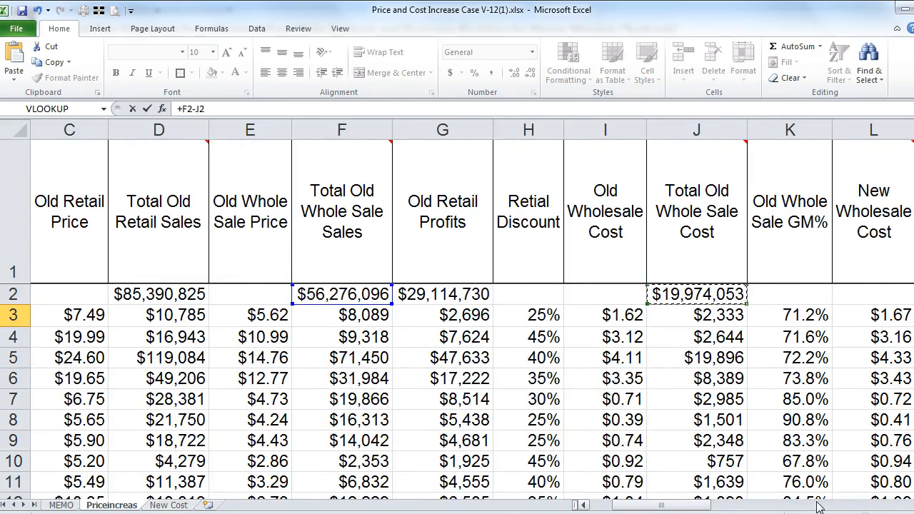
key("Right")
key("Left")
key("Return")
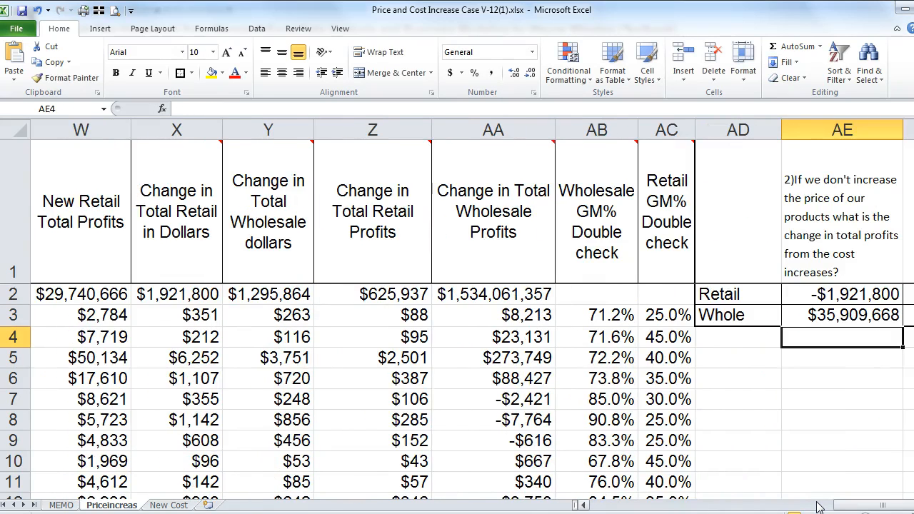
Step: Replace AE3 with =-T2, showing -$1,570,363,400, and auto-fit column AE
left_click(834, 318)
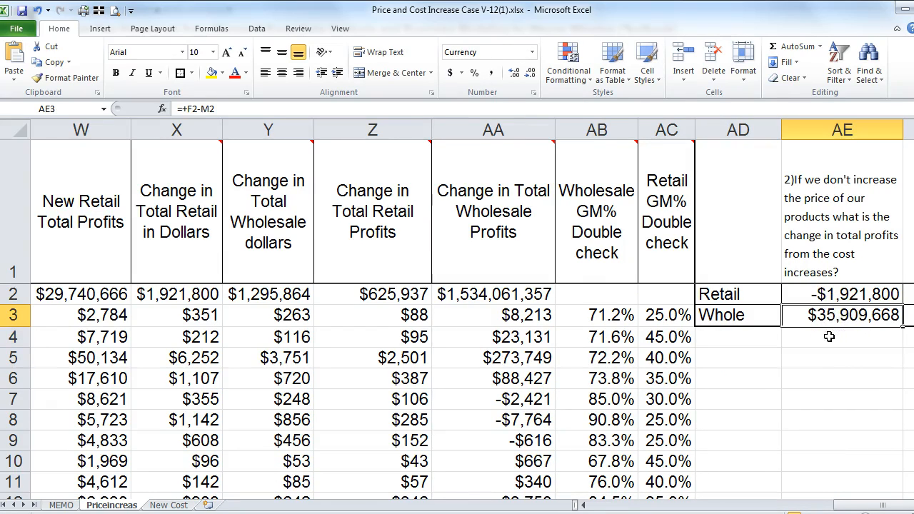
type("-")
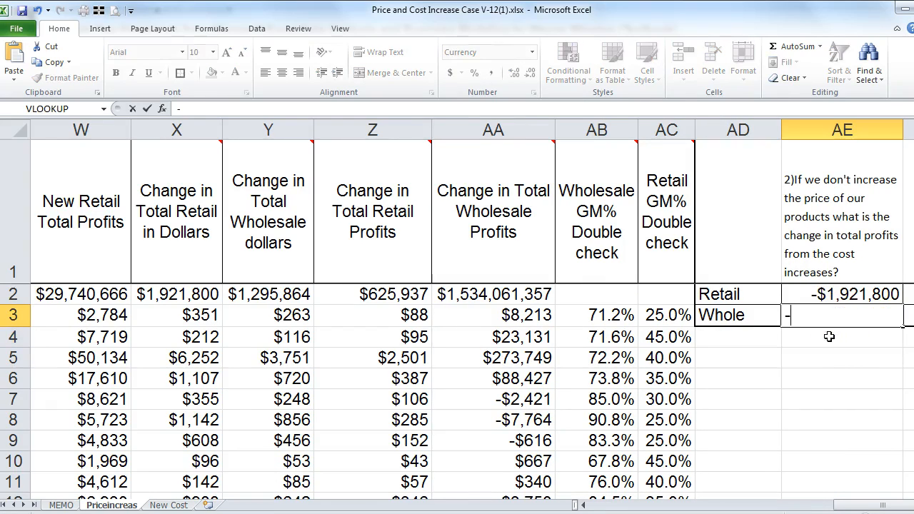
left_click(584, 504)
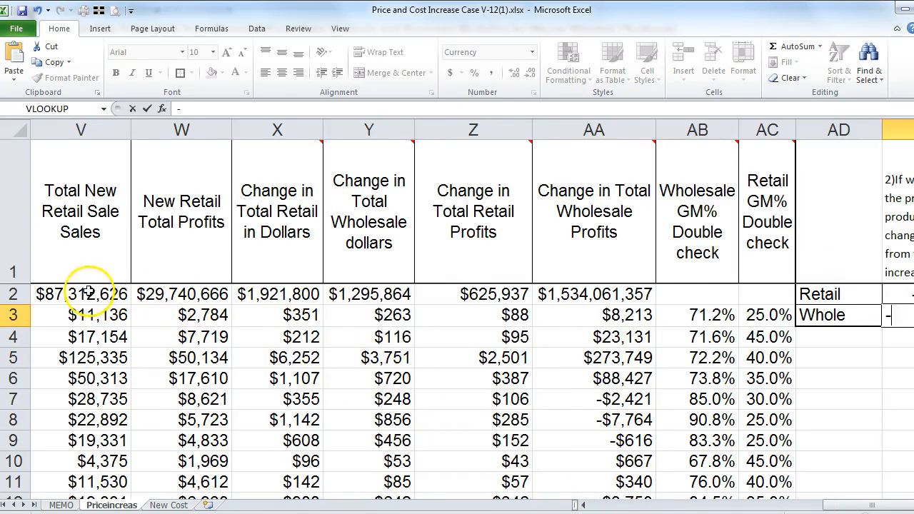
left_click(583, 505)
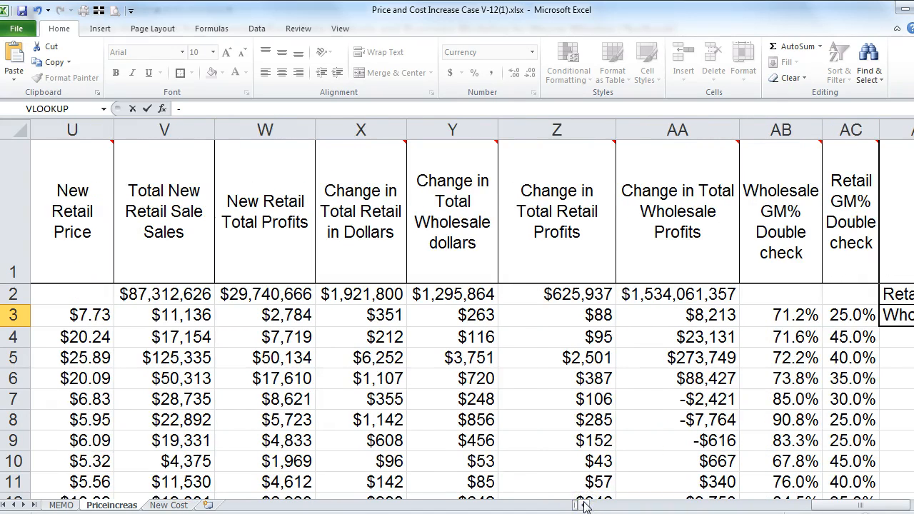
left_click(583, 505)
left_click(122, 294)
key("Return")
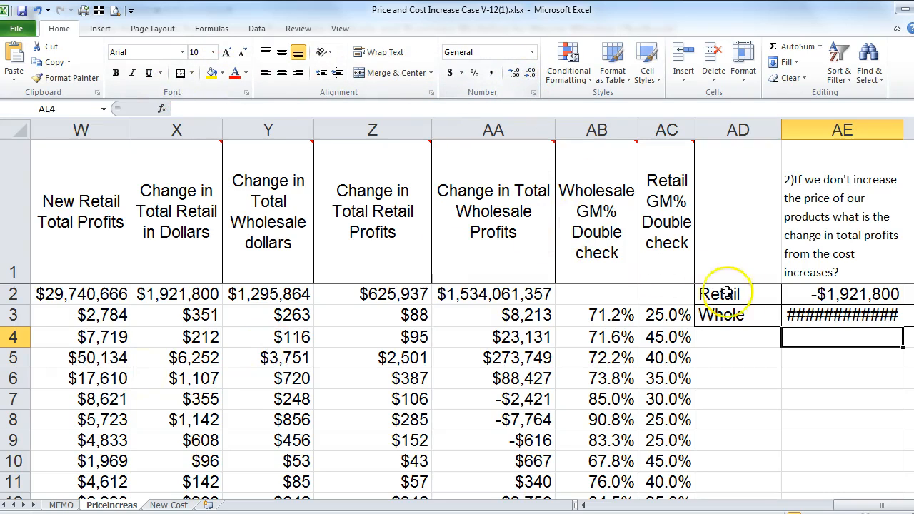
left_click(803, 314)
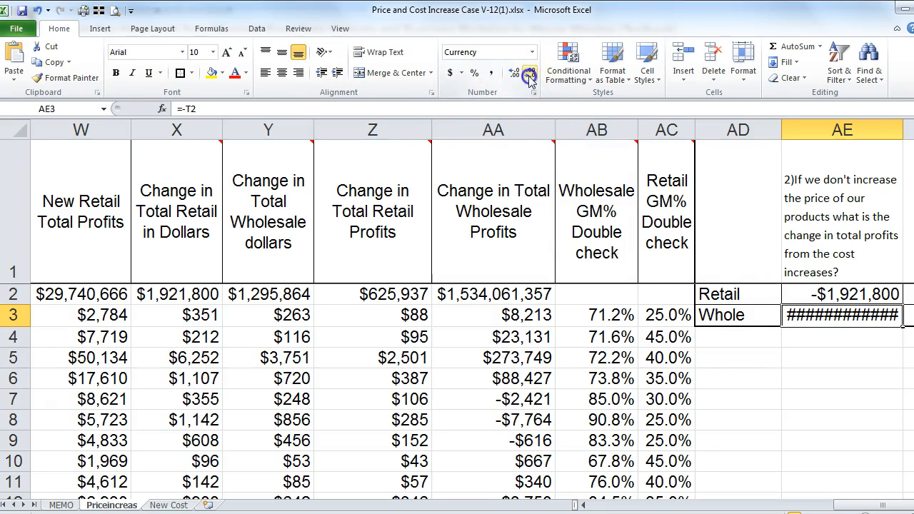
double_click(904, 134)
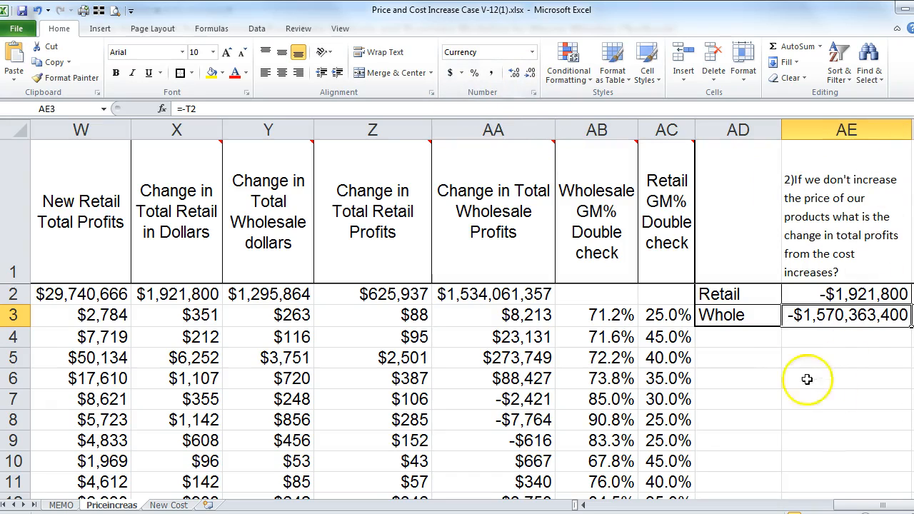
Step: Undo twice to restore the =+F2-M2 formula in AE3
left_click(805, 321)
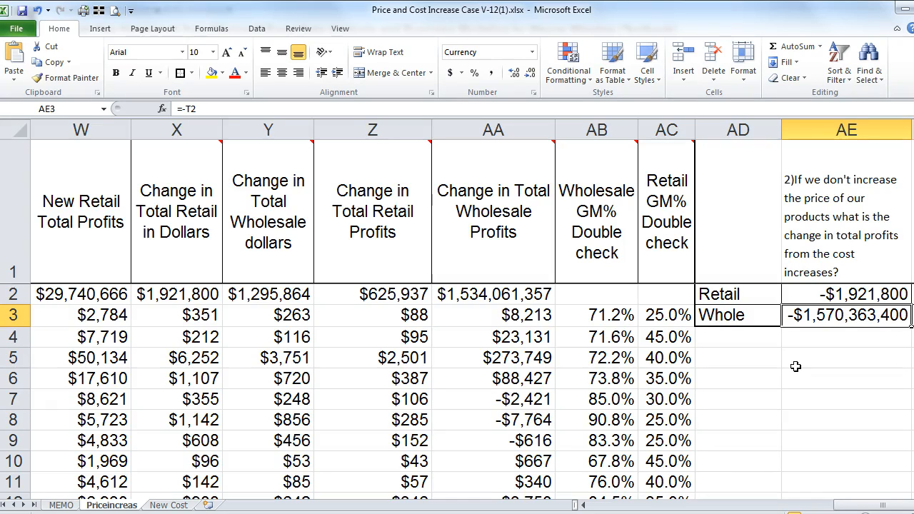
key("Left")
key("Left")
key("Left")
key("Left")
key("Up")
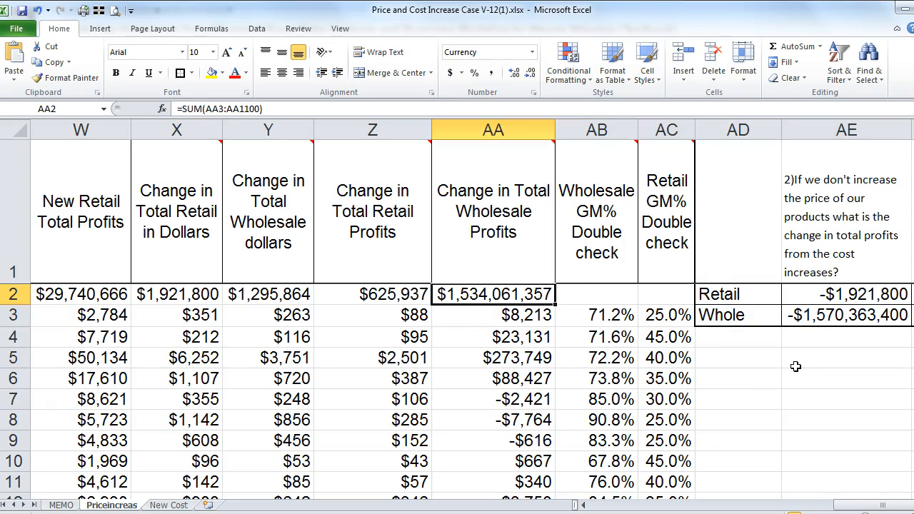
key("Down")
key("Down")
key("Right")
key("Right")
key("Right")
key("Right")
key("Up")
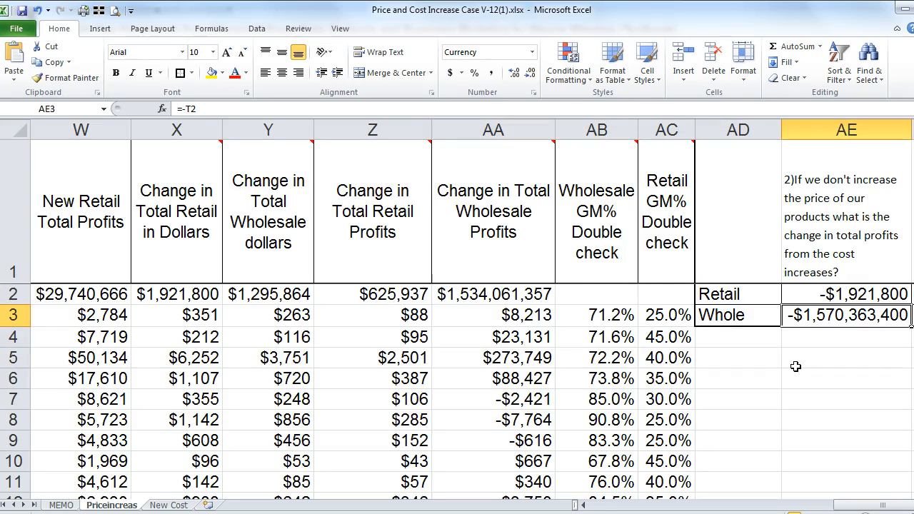
left_click(38, 11)
left_click(38, 11)
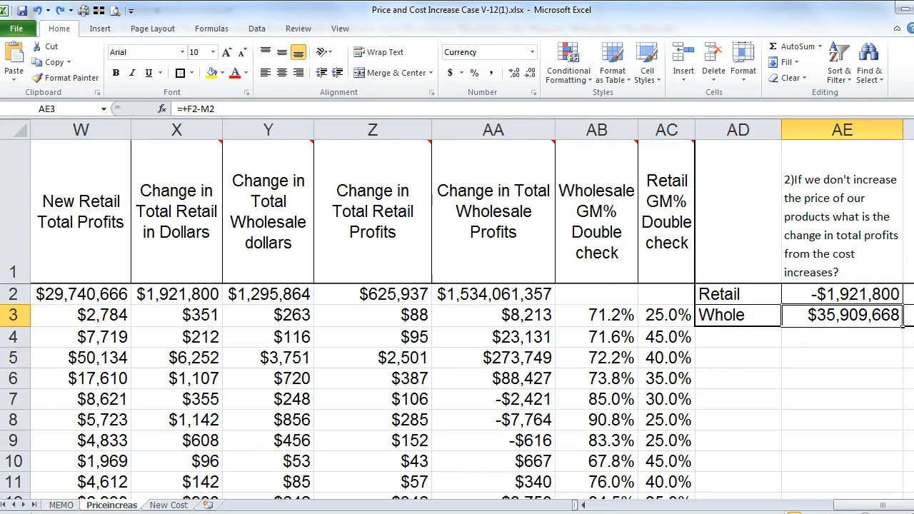
Step: Extend the AE3 formula to =+F2-M2-T2
left_click(218, 108)
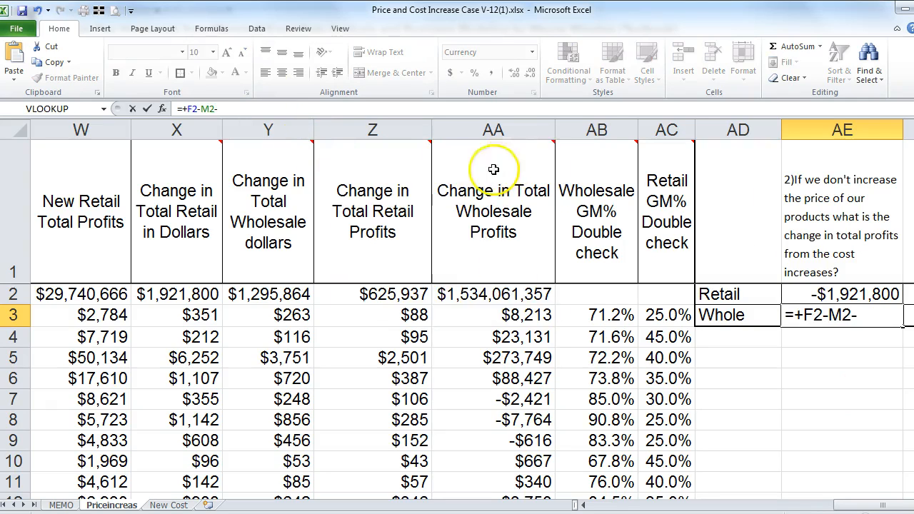
left_click(587, 505)
left_click(587, 506)
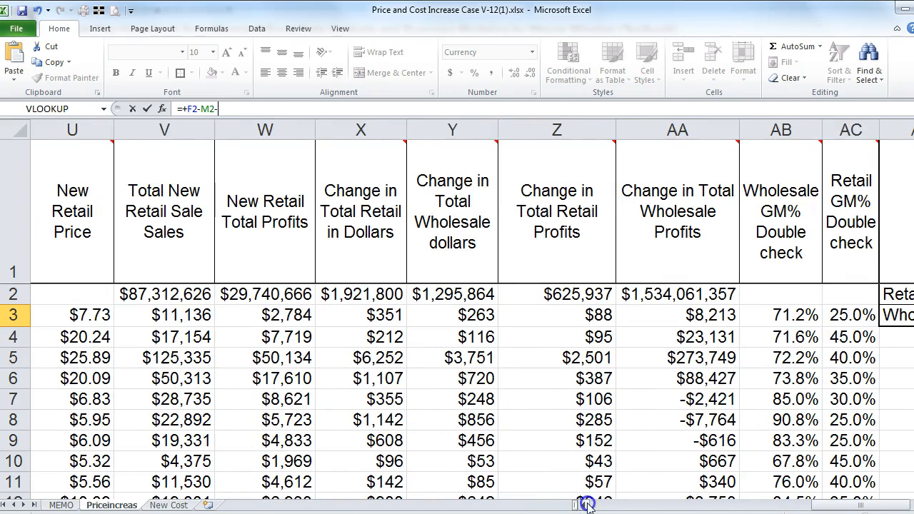
left_click(587, 506)
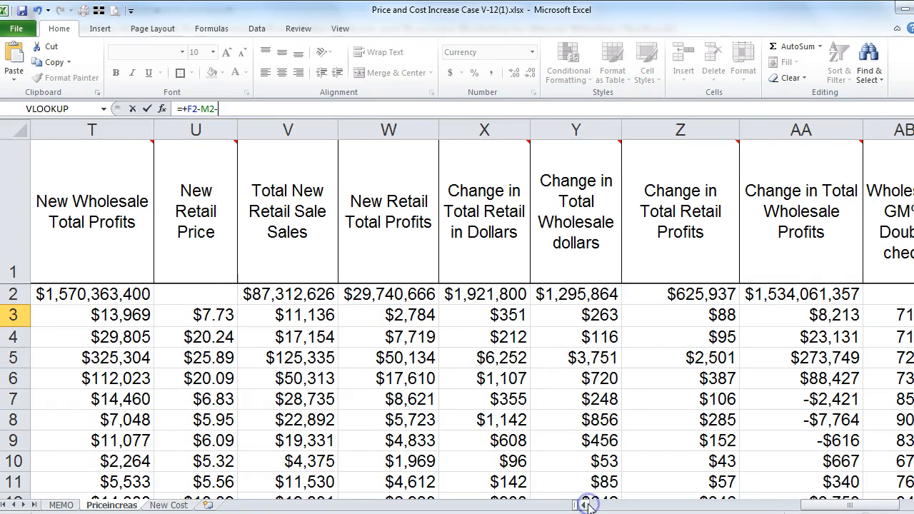
left_click(107, 296)
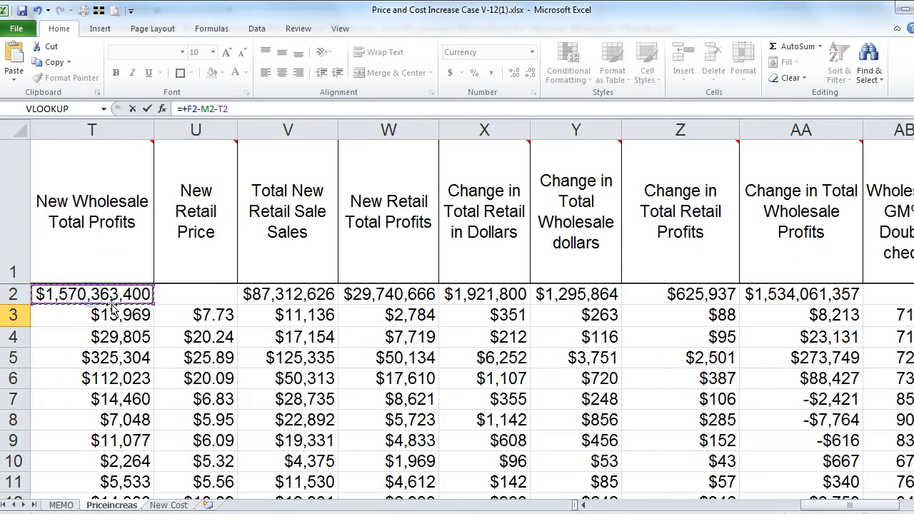
key("Return")
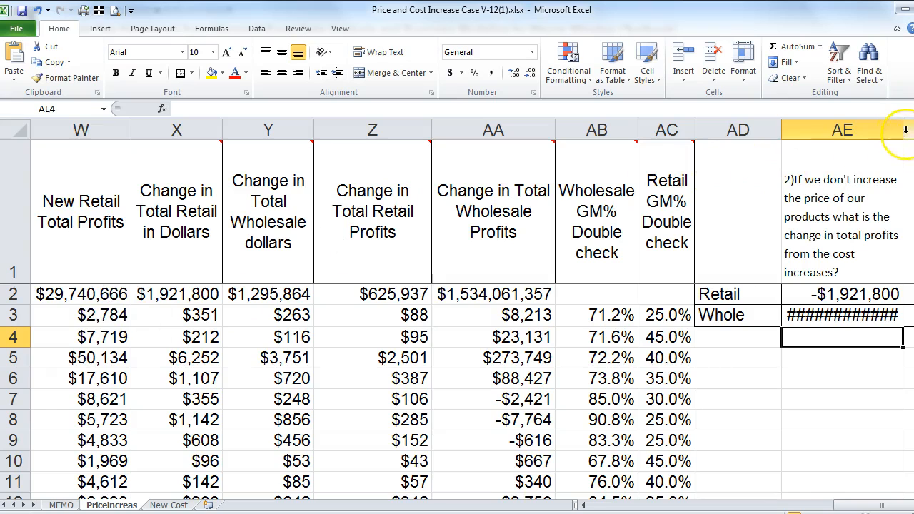
Step: Widen column AE to reveal the Whole result, then compare the T3 and T2 formulas
left_click_drag(904, 130, 913, 130)
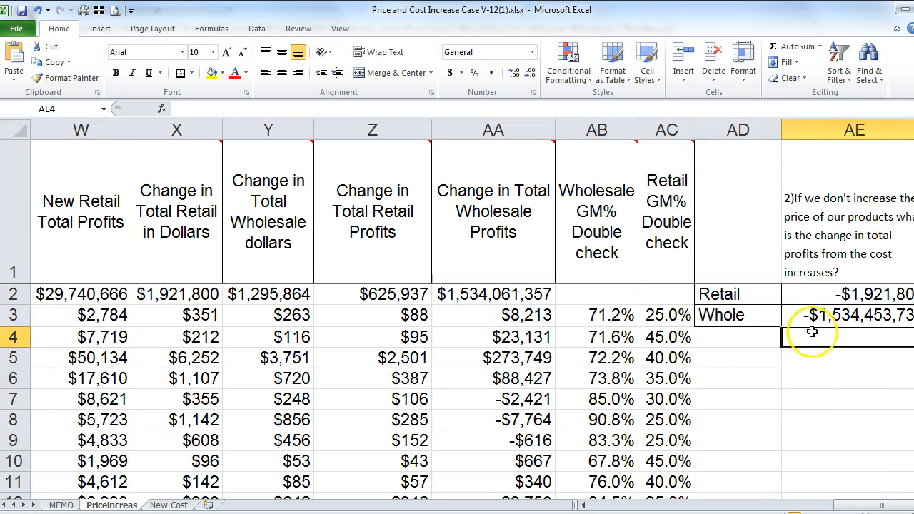
left_click(57, 320)
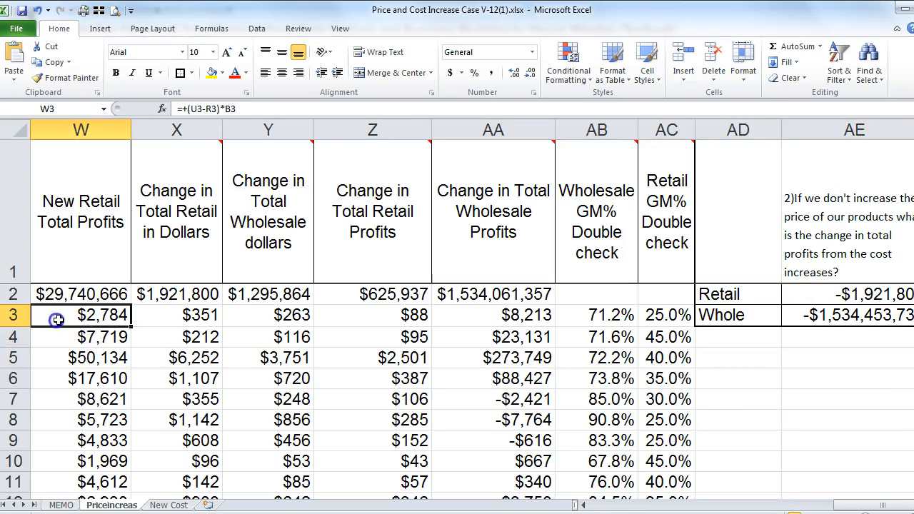
key("Left")
key("Left")
key("Left")
key("Left")
key("Left")
key("Right")
key("Right")
key("Right")
key("Left")
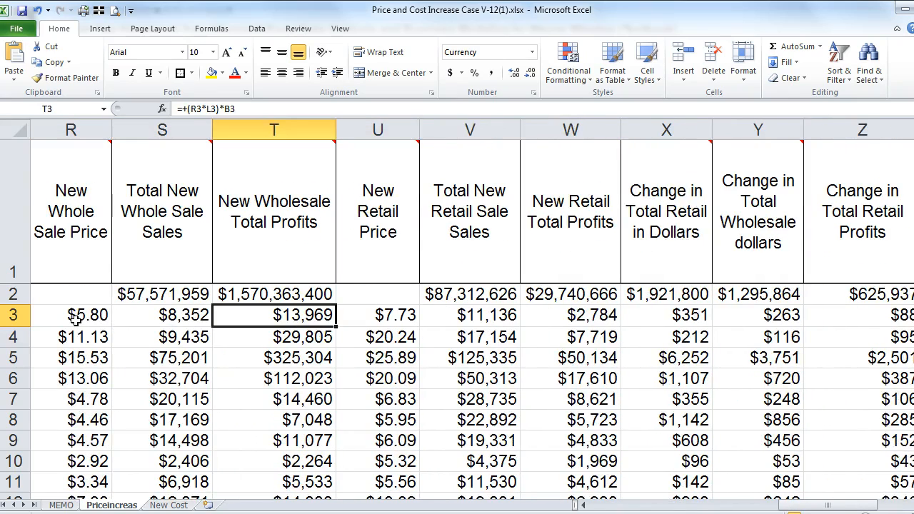
key("Up")
key("Down")
key("Up")
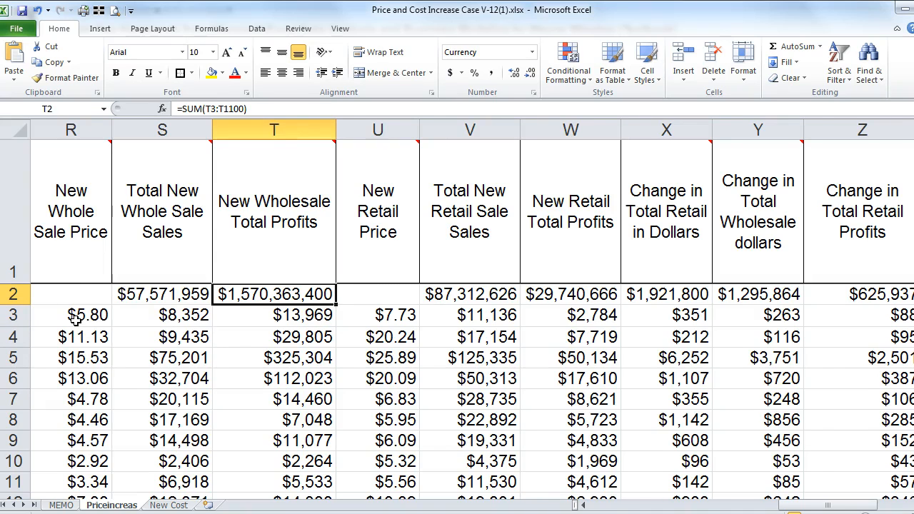
Step: Look over the row 2 totals, including M2, and page through column T's values
key("Left")
key("Left")
key("Left")
key("Left")
key("Left")
key("Left")
key("Left")
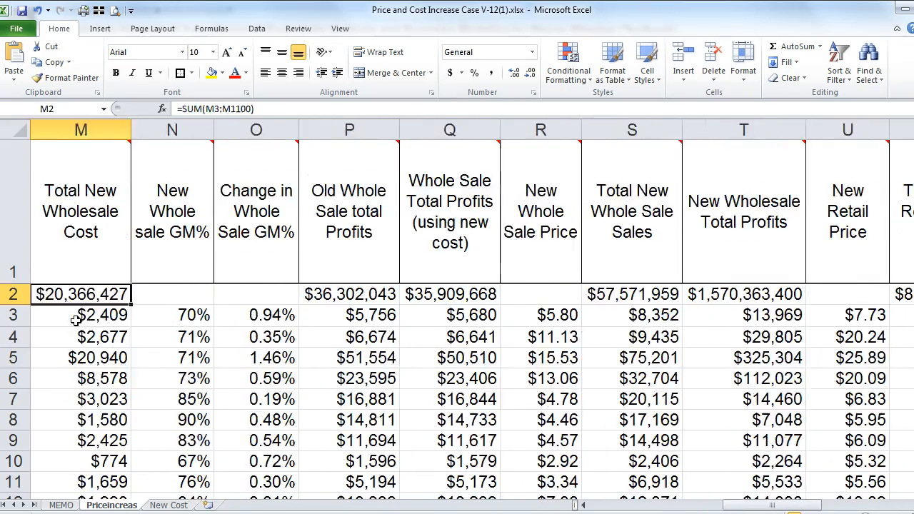
key("Left")
key("Left")
key("Left")
key("Left")
key("Left")
key("Left")
key("Left")
key("Left")
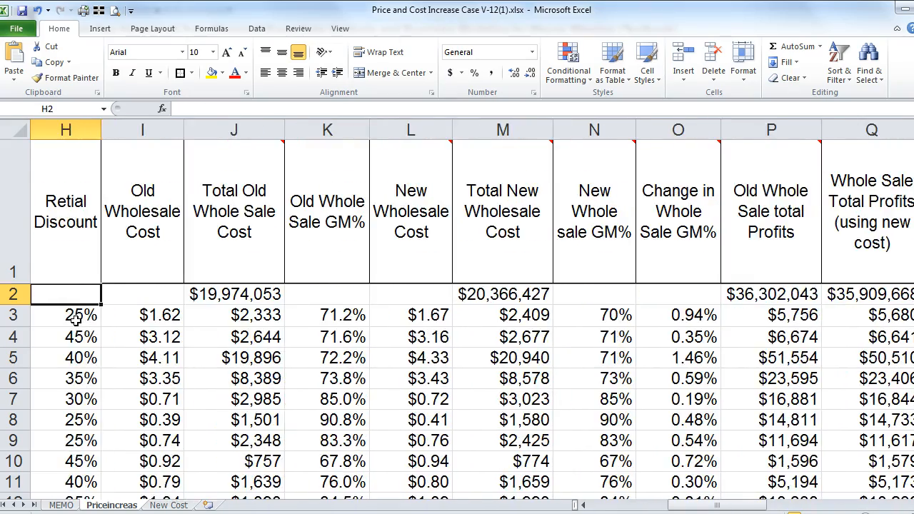
key("Left")
key("Left")
key("Right")
key("Right")
key("Right")
key("Right")
key("Right")
key("Right")
key("Right")
key("Right")
key("Right")
key("Right")
key("Right")
key("Right")
key("Right")
key("Right")
key("Right")
key("Right")
key("Right")
key("Right")
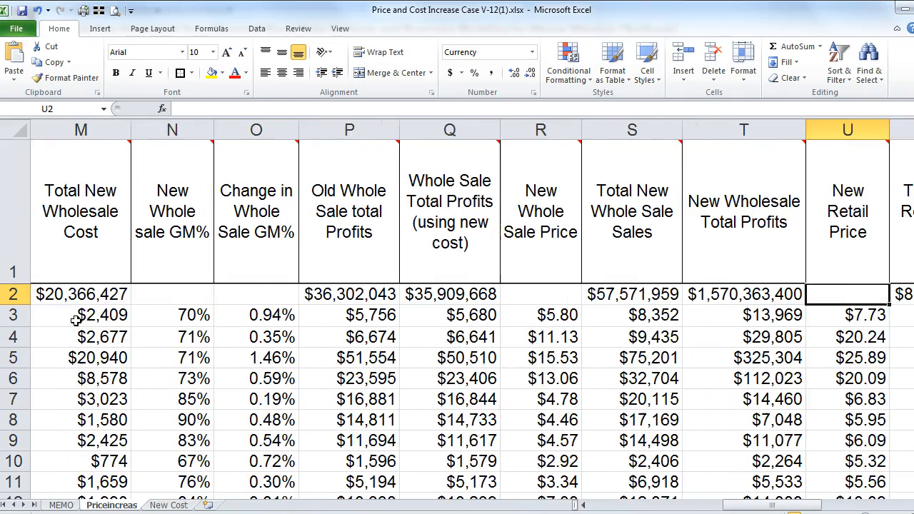
key("Left")
key("Down")
key("Page_Down")
key("Page_Down")
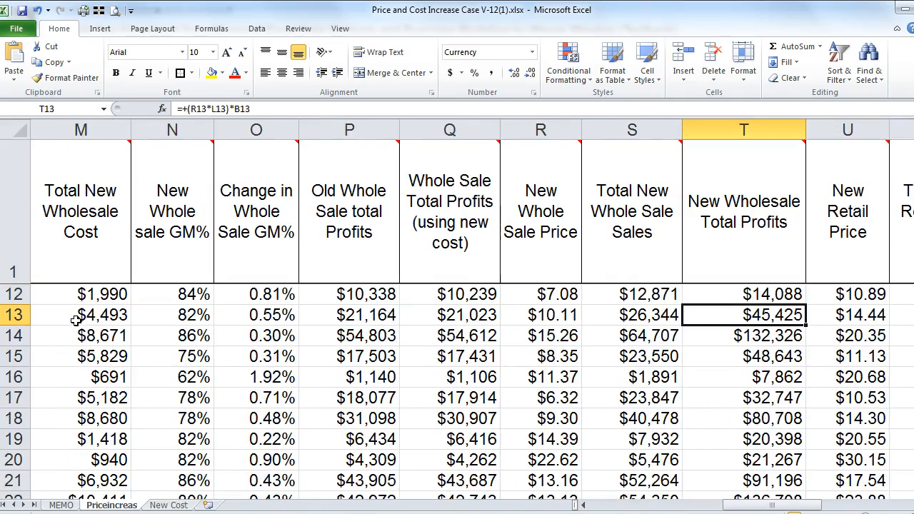
key("Page_Up")
key("Page_Up")
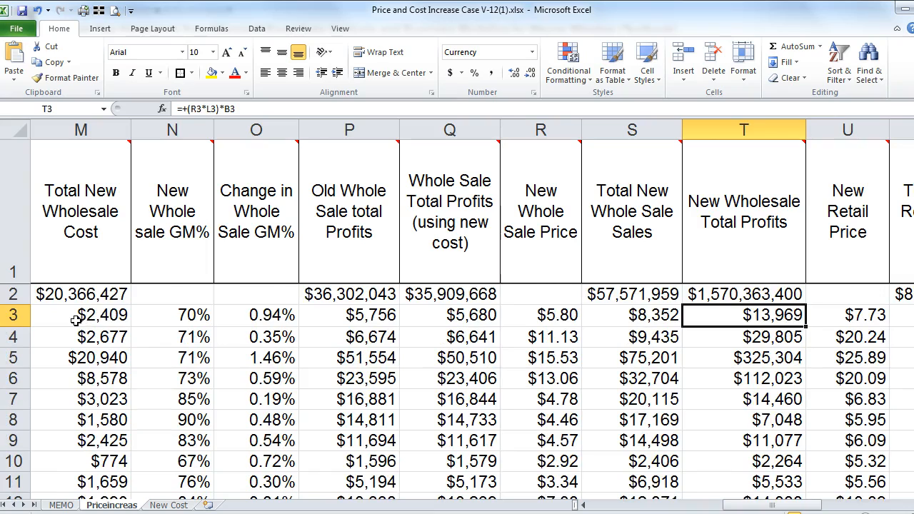
key("Up")
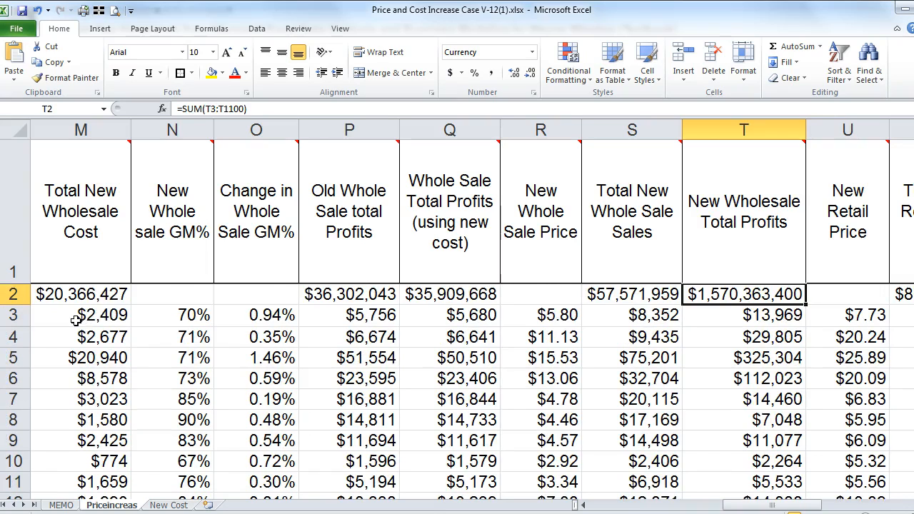
key("Down")
Step: Select the data block from A3 across to column AC and down to row 1100
key("Left")
key("Left")
key("Left")
key("Left")
key("Left")
key("Left")
key("Left")
key("Left")
key("Left")
key("Left")
key("Left")
key("Left")
key("Left")
key("Left")
key("Left")
key("Left")
key("Left")
key("Left")
key("Left")
key("shift+Right")
key("shift+Right")
key("shift+Right")
key("shift+Right")
key("shift+Right")
key("shift+Right")
key("shift+Right")
key("shift+Right")
key("shift+Right")
key("shift+Right")
key("shift+Right")
key("shift+Right")
key("shift+Right")
key("shift+Right")
key("shift+Right")
key("shift+Right")
key("shift+Right")
key("shift+Right")
key("shift+Right")
key("shift+Right")
key("shift+Right")
key("shift+Right")
key("shift+Right")
key("shift+Right")
key("shift+Right")
key("shift+Right")
key("shift+Right")
key("shift+Right")
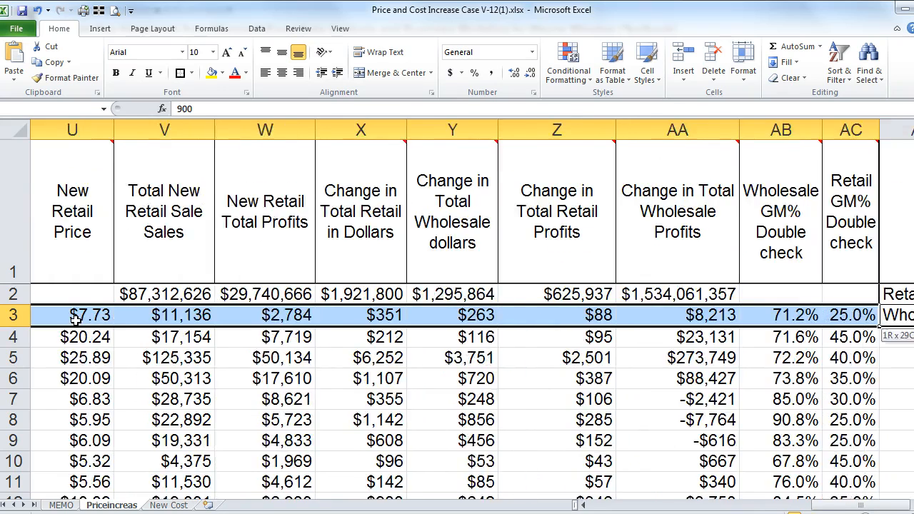
key("shift+Right")
key("shift+Left")
key("shift+Left")
key("shift+Right")
key("ctrl+shift+Down")
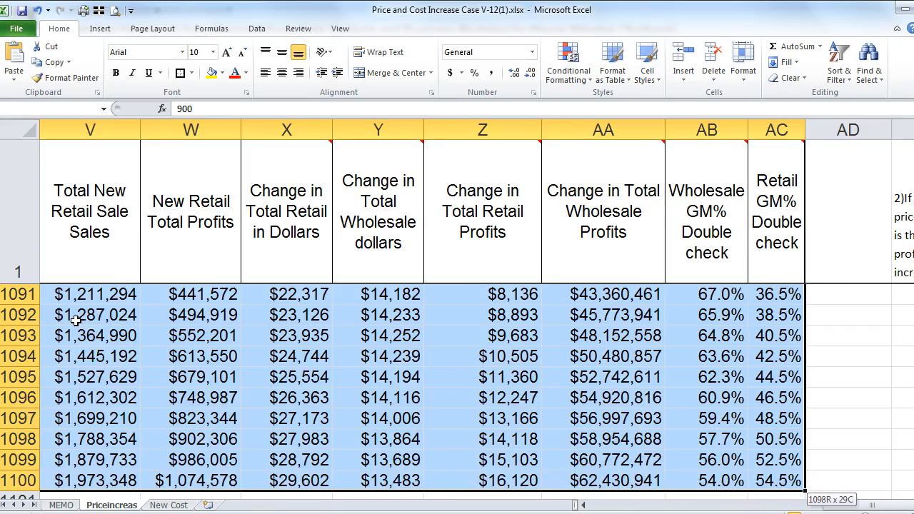
Step: Sort the rows by column T, largest to smallest, with My data has headers unchecked
left_click(256, 29)
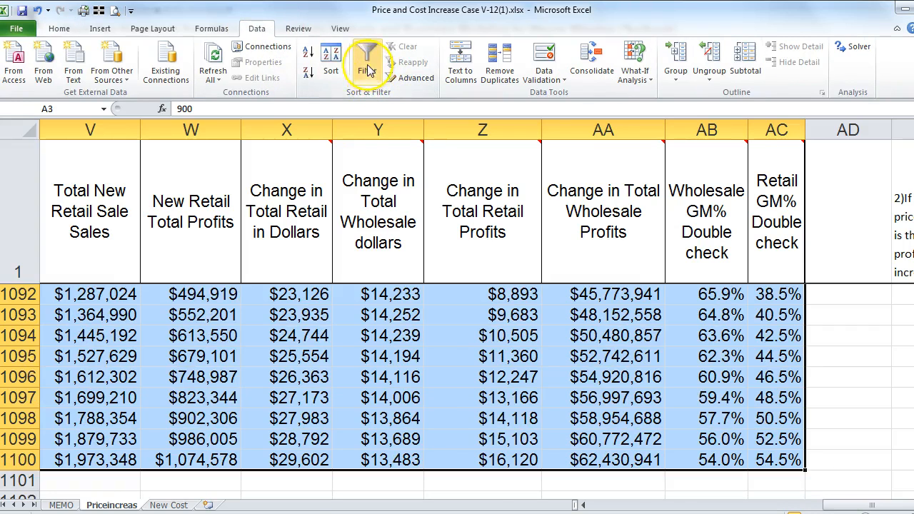
left_click(330, 62)
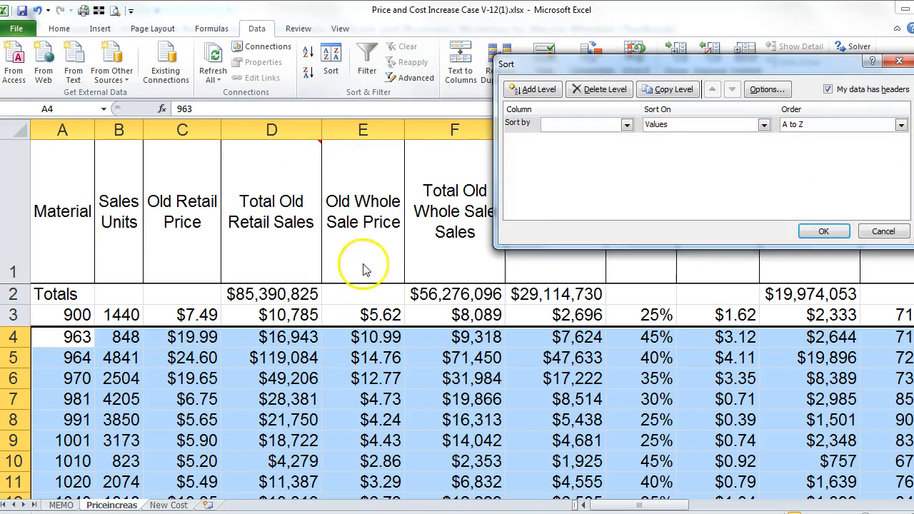
left_click(625, 125)
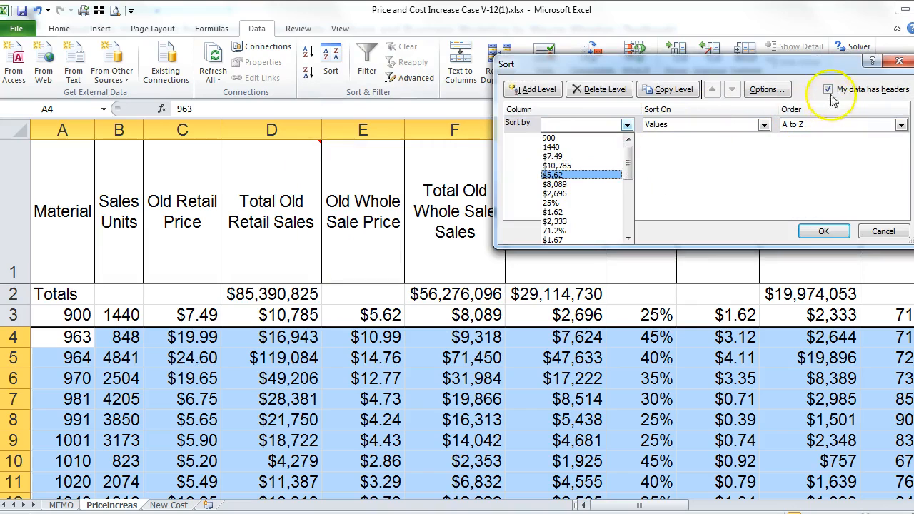
left_click(829, 91)
left_click(828, 90)
left_click(626, 125)
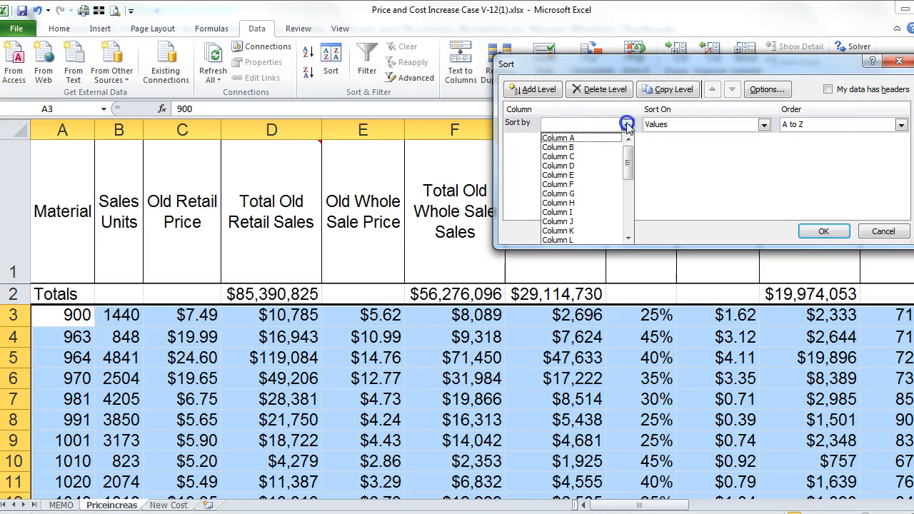
left_click_drag(627, 170, 626, 212)
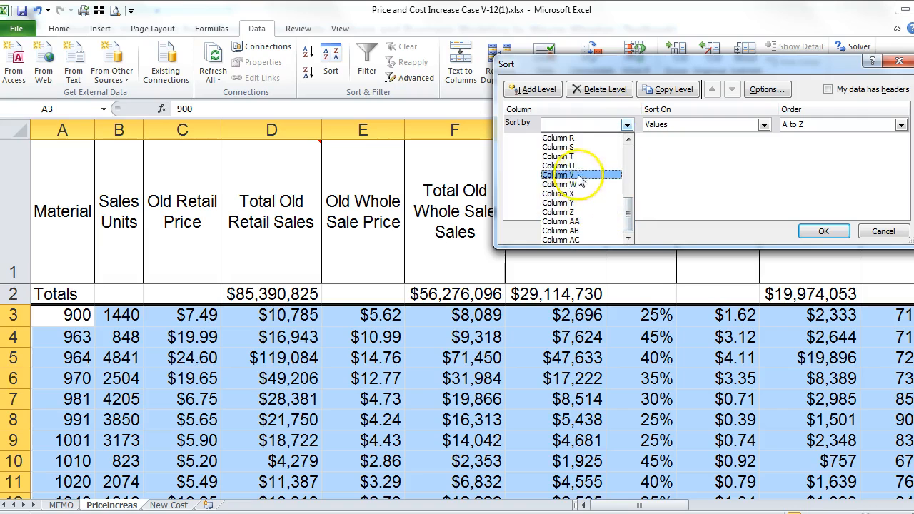
left_click(564, 156)
left_click(805, 124)
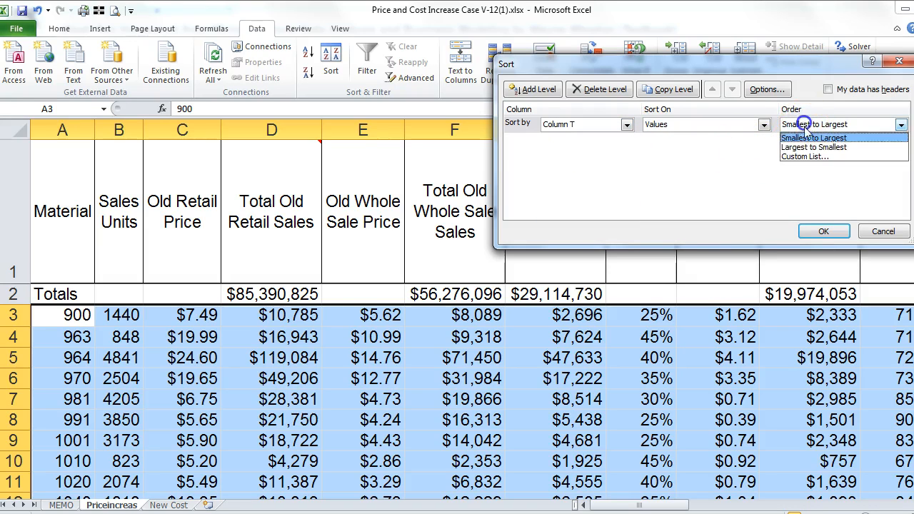
left_click(814, 147)
left_click(816, 230)
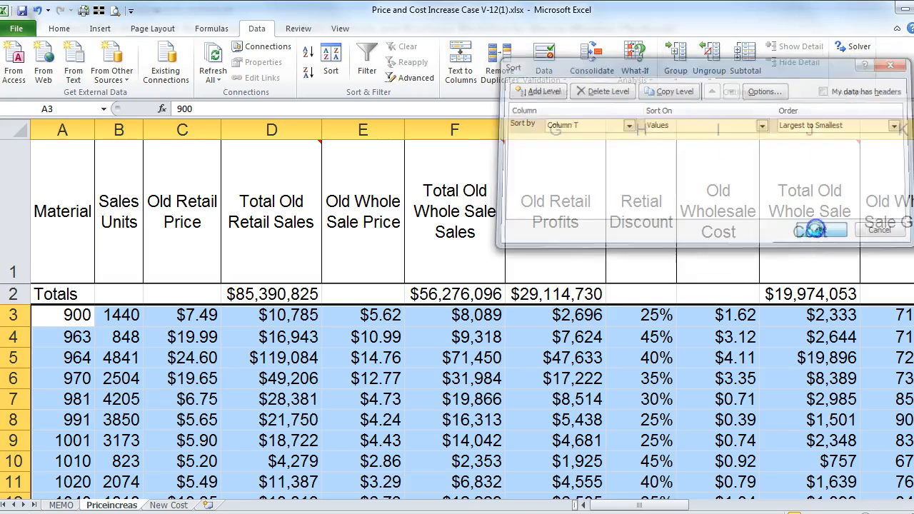
left_click(434, 338)
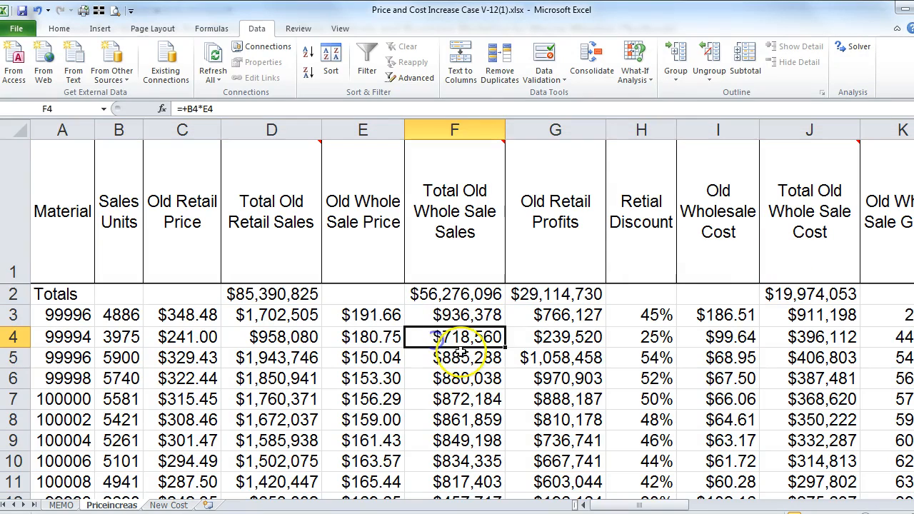
Step: Check the column T formulas from T3 down to the last data row and back
key("Right")
key("Right")
key("Right")
key("Right")
key("Right")
key("Right")
key("Right")
key("Right")
key("Right")
key("Right")
key("Right")
key("Right")
key("Right")
key("Right")
key("Left")
key("Left")
key("Left")
key("Right")
key("Right")
key("Right")
key("Right")
key("Right")
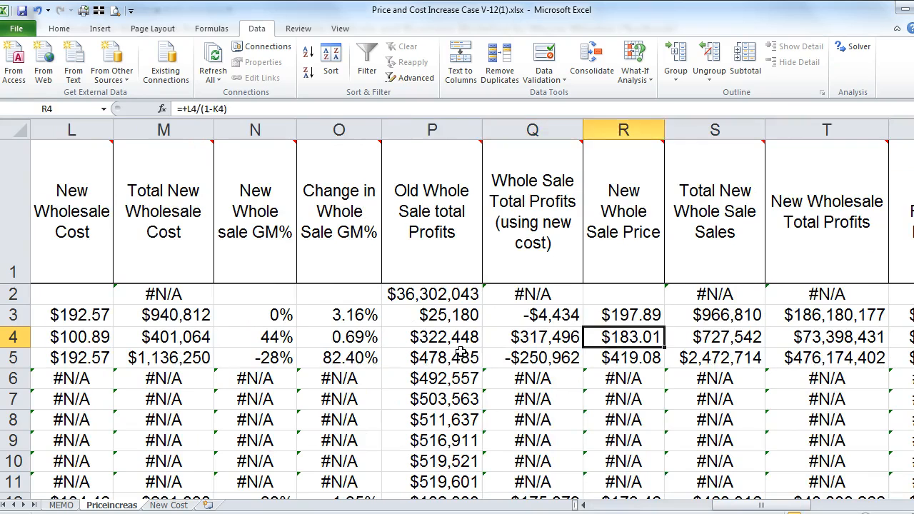
key("Left")
key("Left")
key("Left")
key("Right")
key("Up")
key("Down")
key("Down")
key("Down")
key("Down")
key("Down")
key("Down")
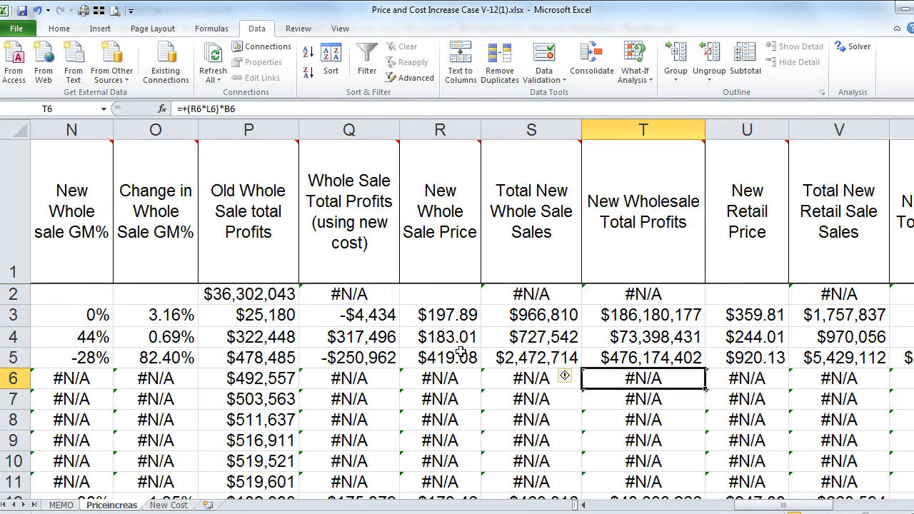
key("ctrl+Down")
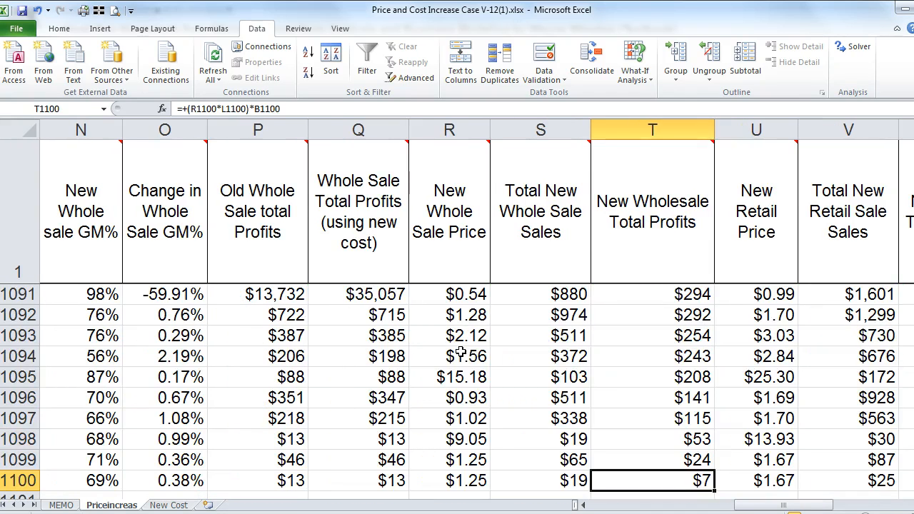
key("Up")
key("Up")
key("ctrl+Up")
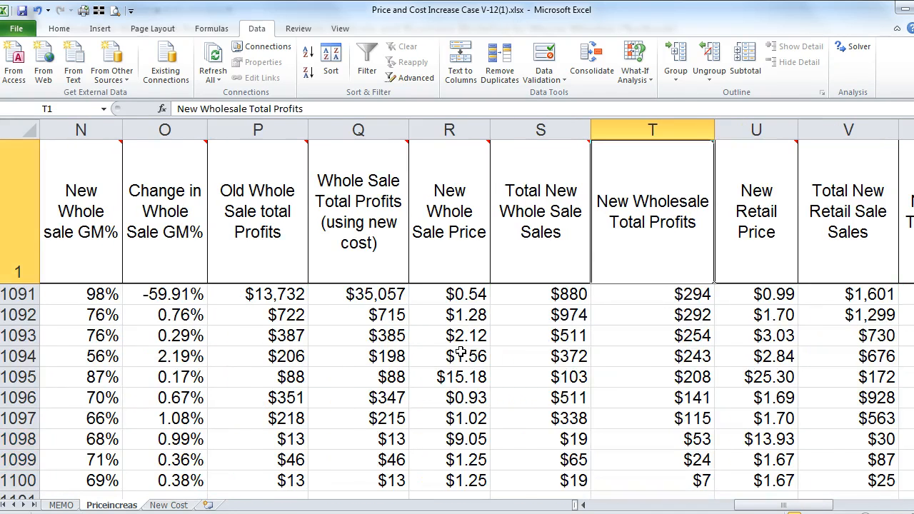
Step: Recheck the T3 and T4 formulas, the end of column T, and the T2 total
key("Down")
key("Down")
key("Down")
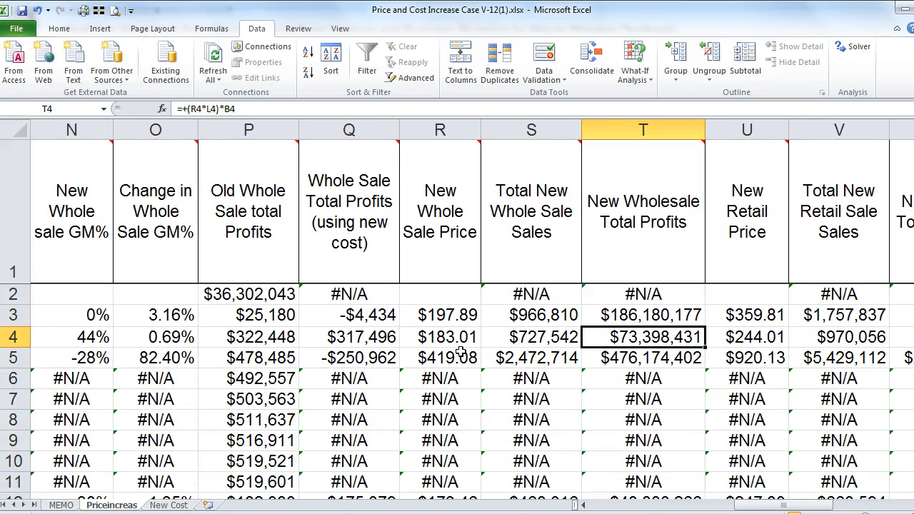
key("Up")
key("Up")
key("Up")
key("Down")
key("Down")
key("Down")
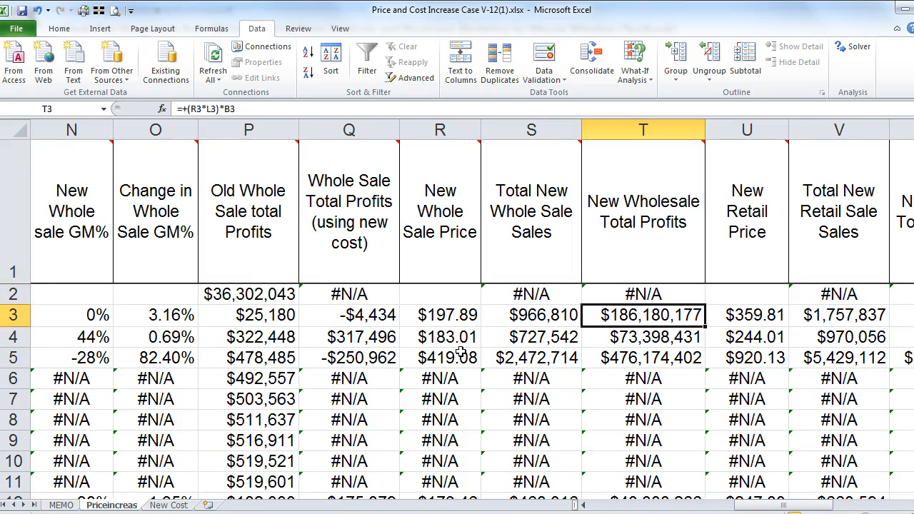
key("Down")
key("Down")
key("Down")
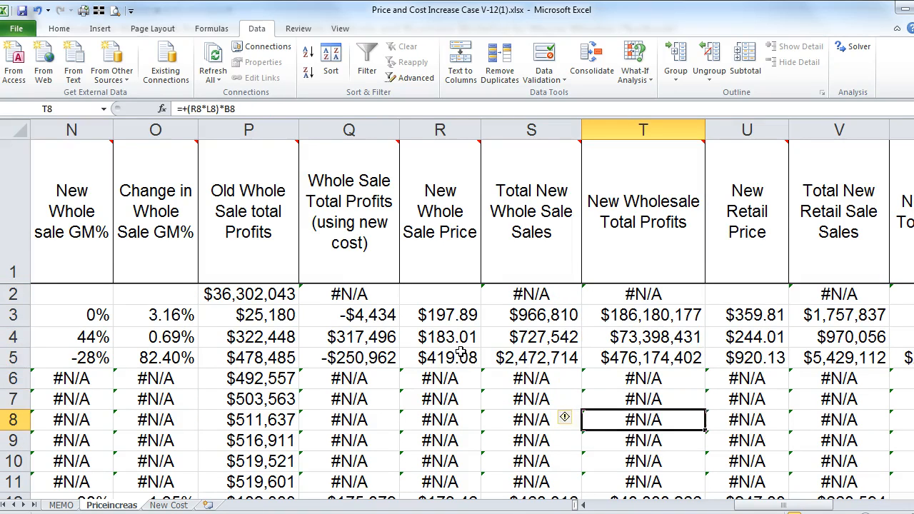
key("ctrl+Down")
key("Down")
key("Up")
key("Up")
key("Up")
key("Up")
key("Up")
key("Up")
key("Up")
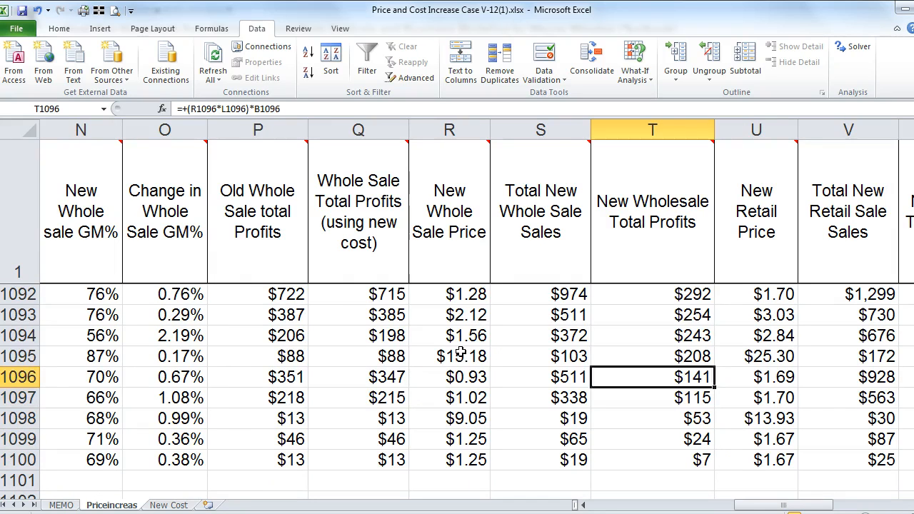
key("ctrl+Up")
key("Down")
key("Down")
key("Up")
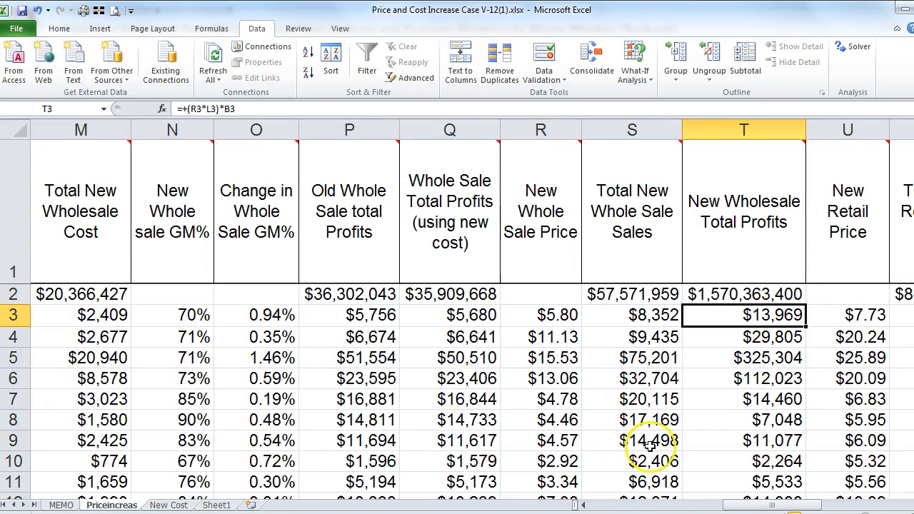
Step: Inspect the T2 total, the T3 formula and the New Wholesale Total Profits hint
left_click(732, 294)
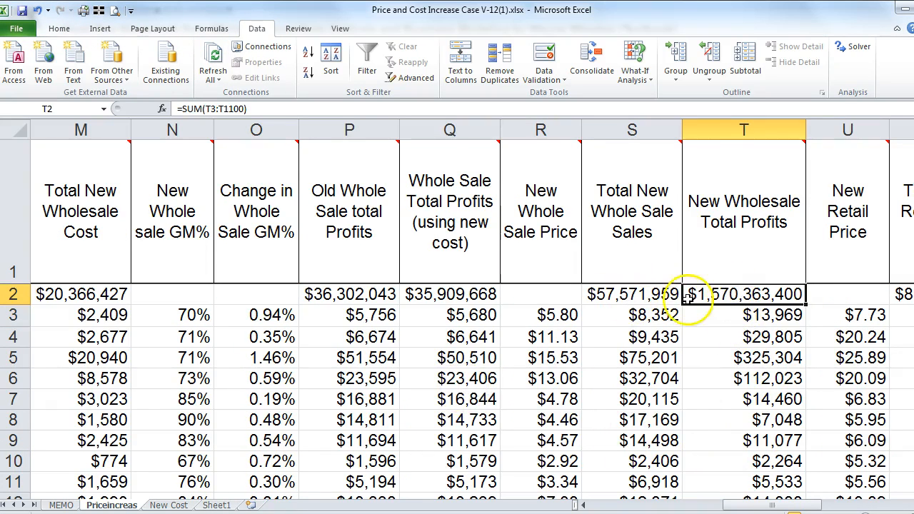
left_click(717, 318)
left_click(732, 221)
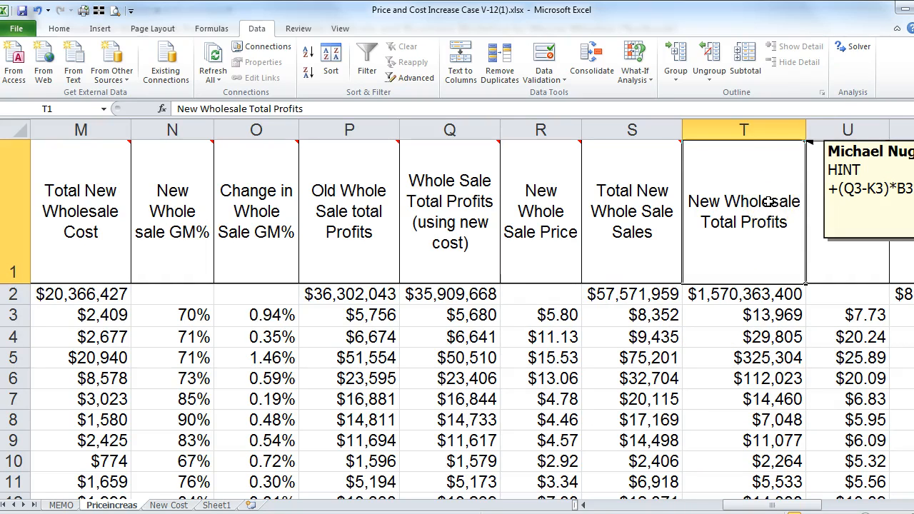
left_click(725, 319)
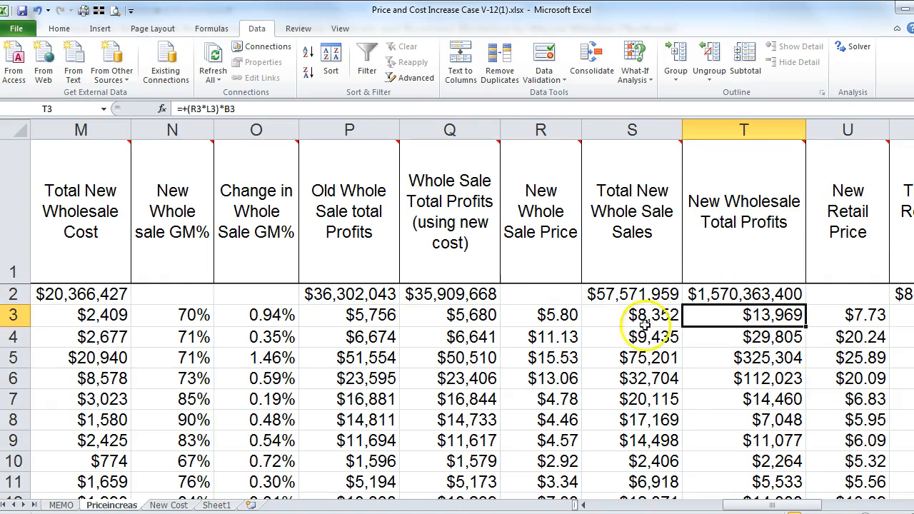
Step: Change the T3 formula to =+(R3-L3)*B3
left_click(205, 108)
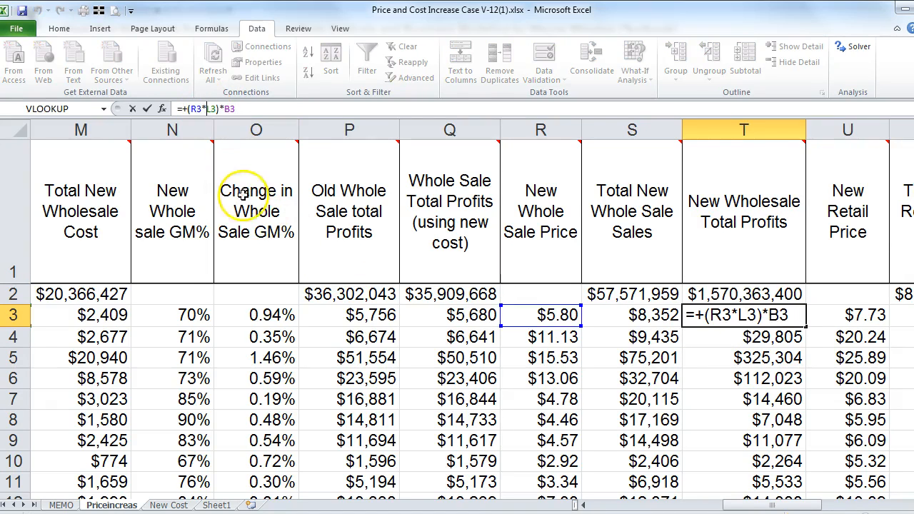
mouse_move(265, 232)
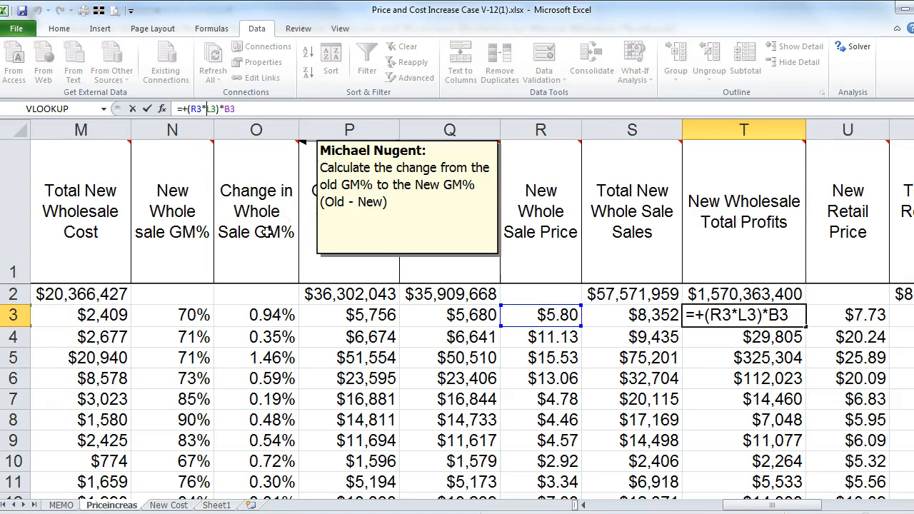
key("BackSpace")
type("-")
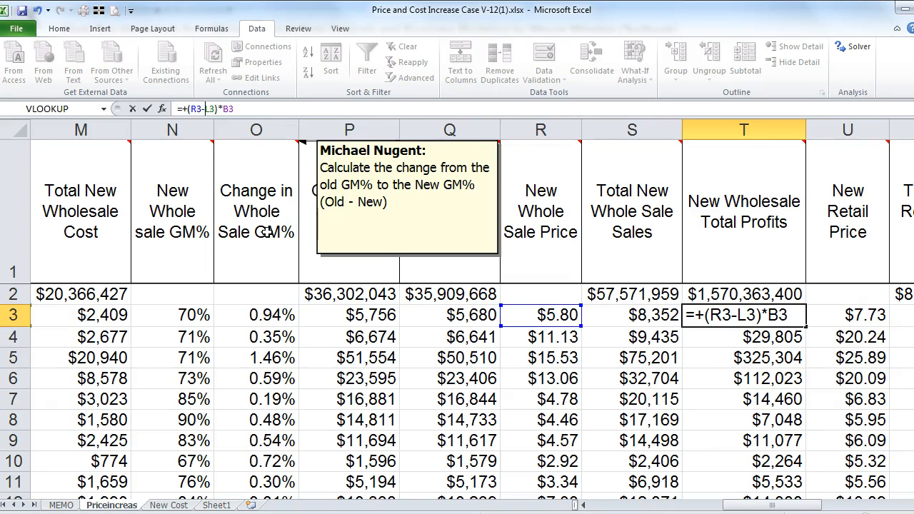
key("Return")
Step: Fill the corrected formula down column T, giving a $37,205,532 total
left_click(707, 314)
double_click(808, 327)
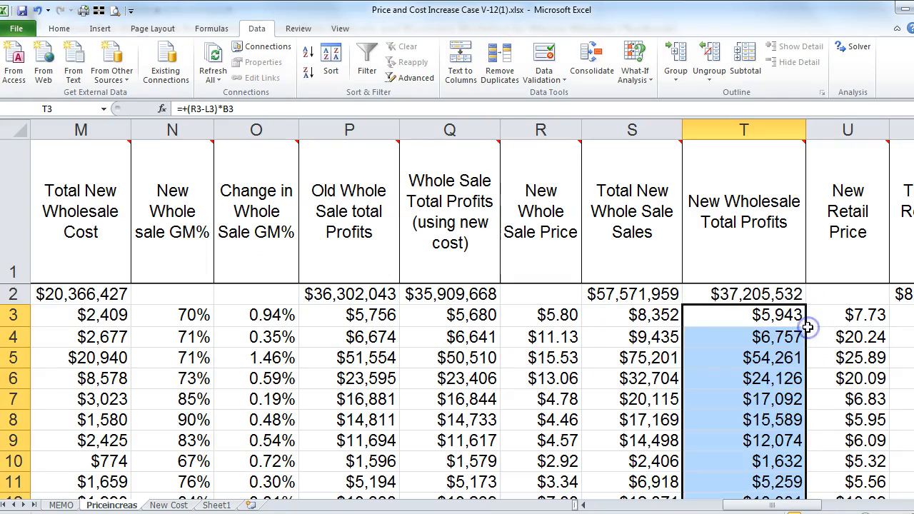
left_click_drag(769, 289, 751, 357)
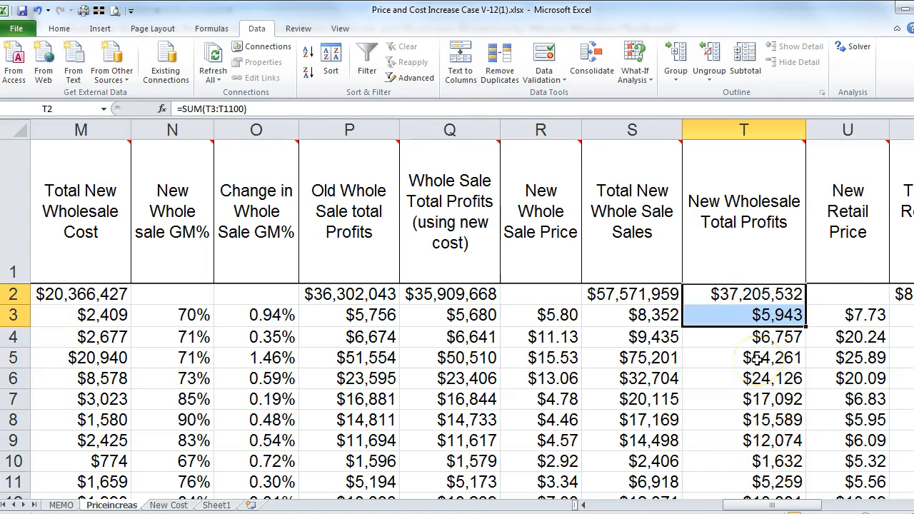
key("Up")
key("Down")
key("Right")
key("Right")
key("Right")
key("Right")
key("Right")
key("Right")
key("Right")
key("Right")
key("Right")
key("Right")
key("Right")
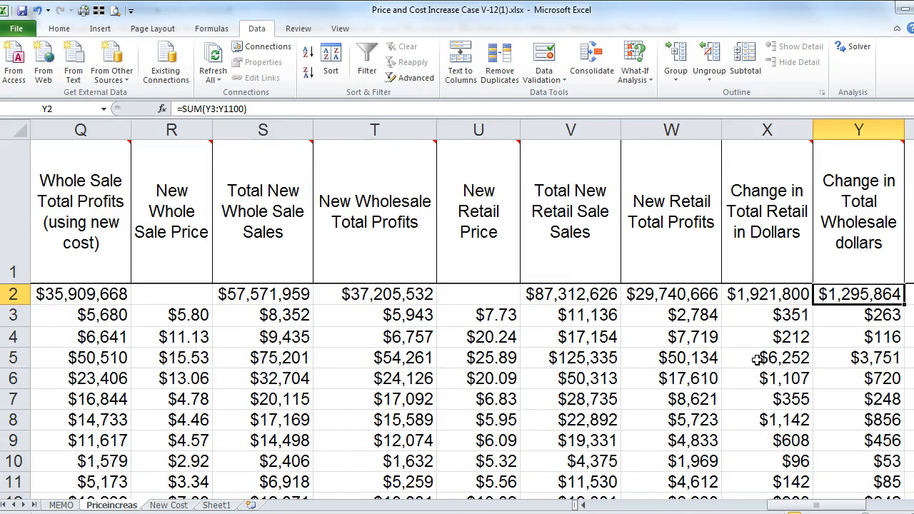
Step: Check the Retail (-$1,921,800) and Whole (-$1,295,864) answer formulas, then view MEMO's question 2
key("Right")
key("Left")
key("Down")
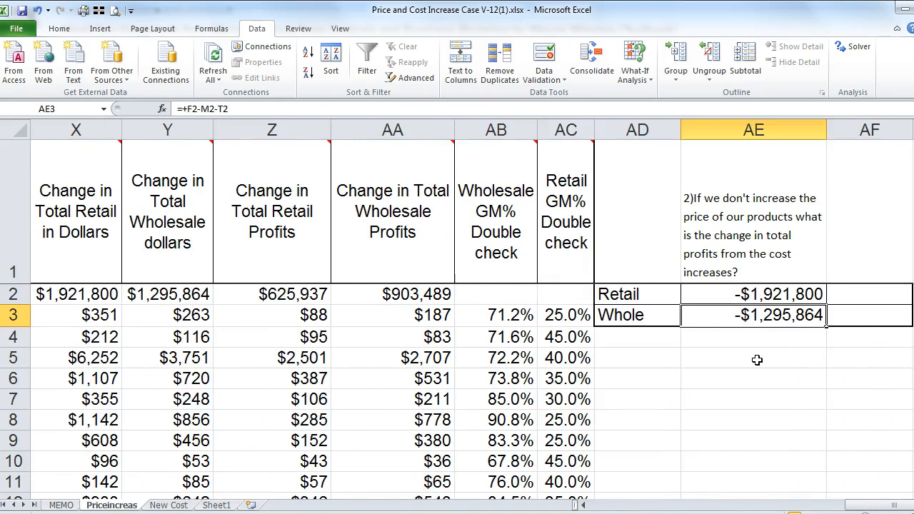
left_click(712, 295)
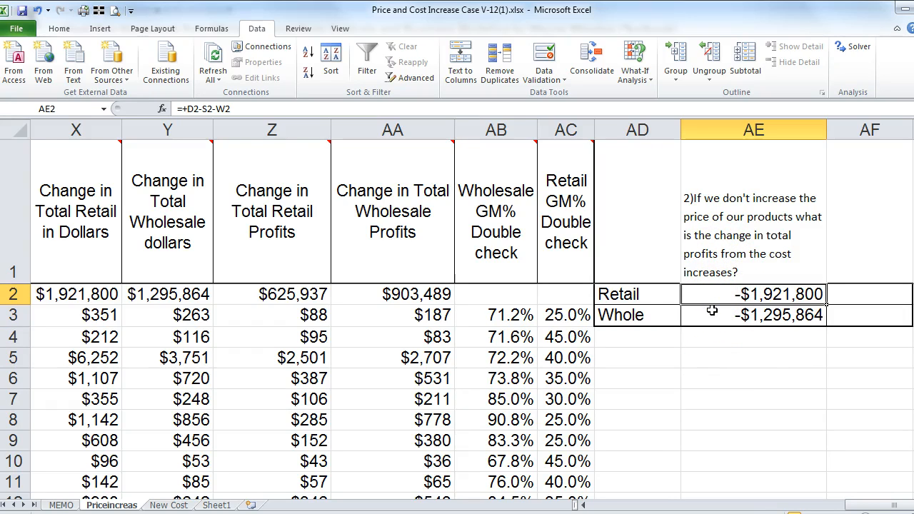
left_click(712, 310)
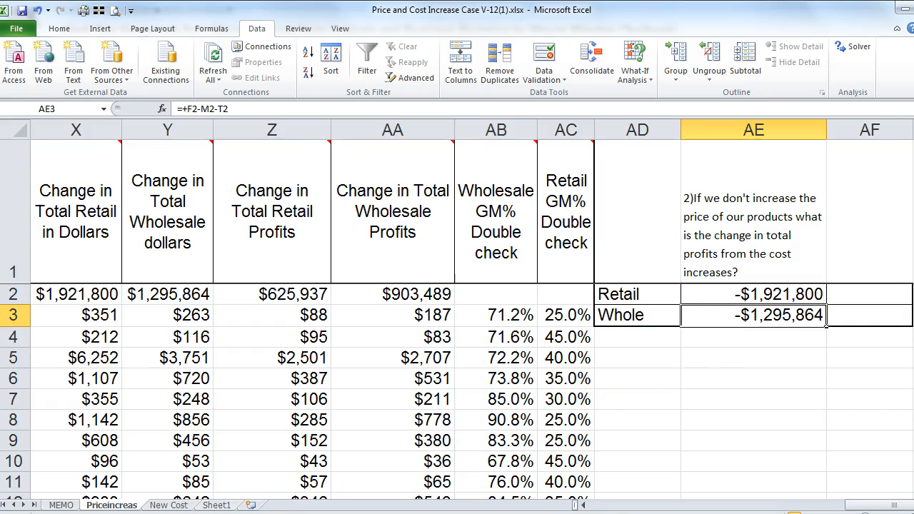
left_click(60, 505)
scroll(173, 350, "down", 1)
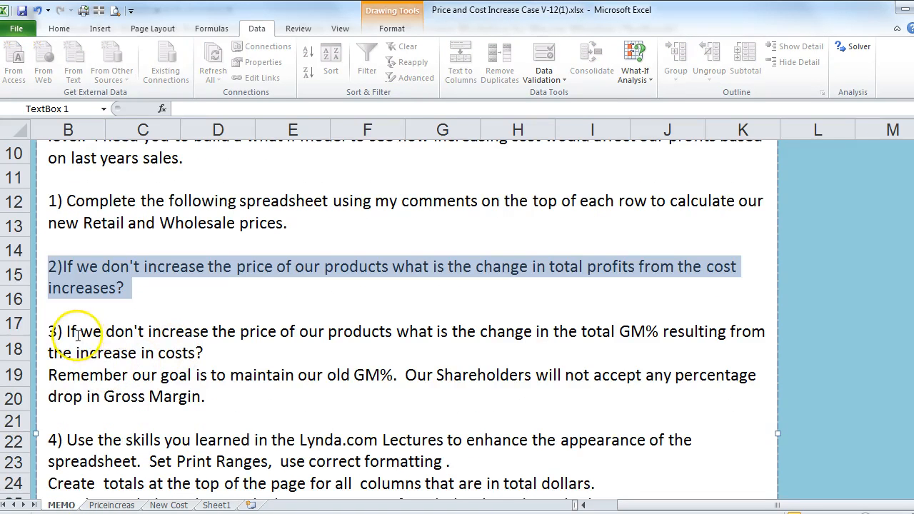
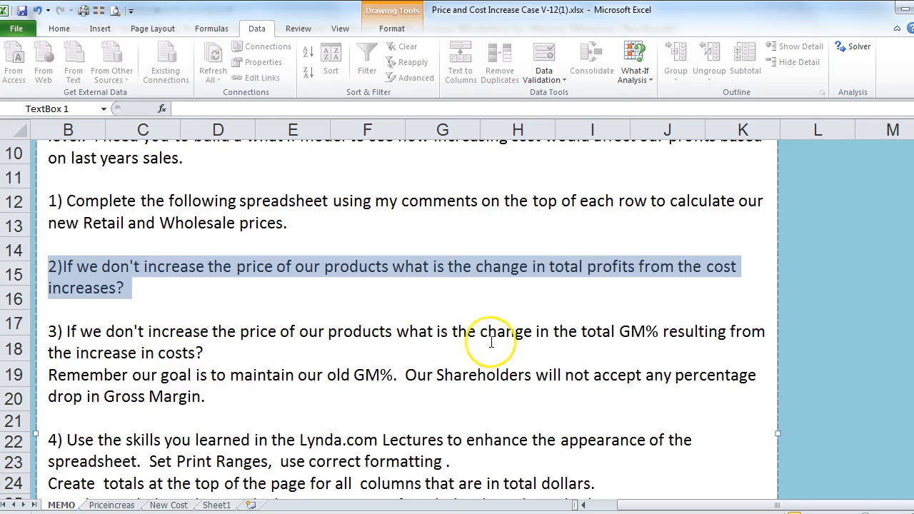
Step: Copy memo question 3 into AF1 on Priceincreas and prefix it with '3)'
left_click_drag(620, 332, 629, 332)
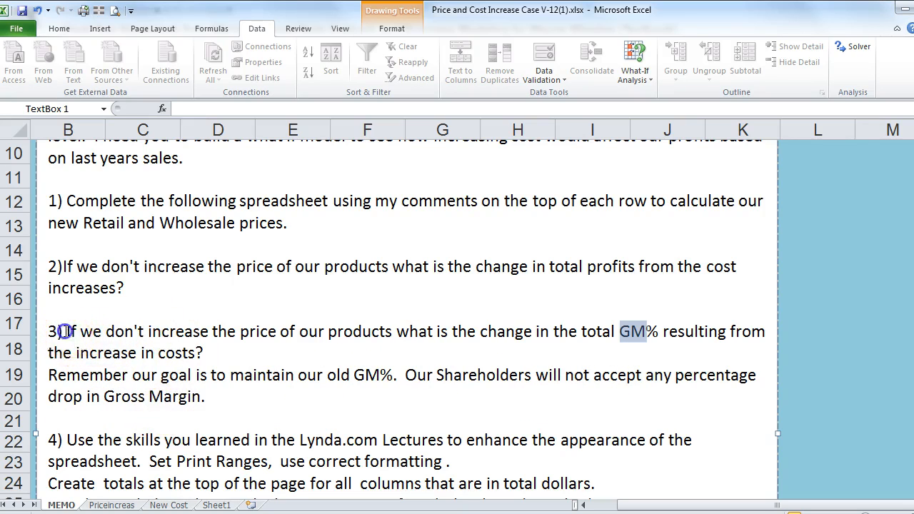
left_click_drag(65, 332, 218, 348)
key("ctrl+c")
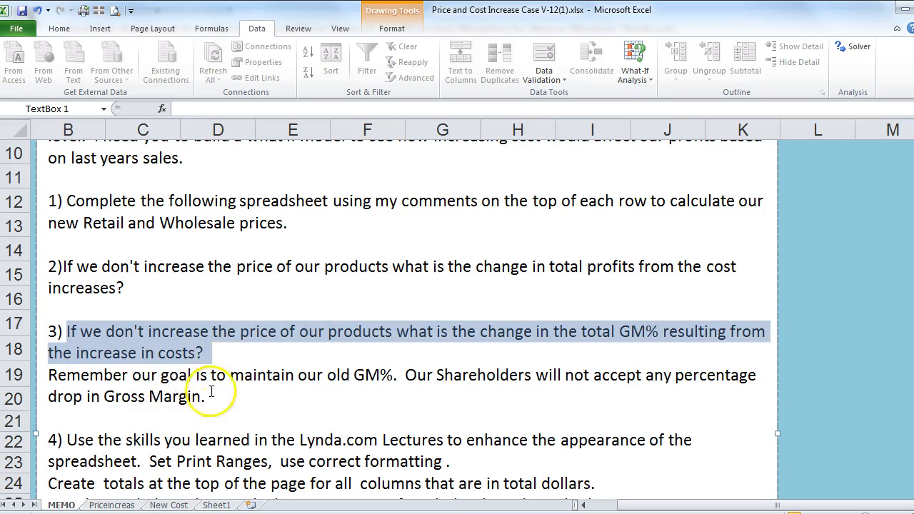
left_click(112, 504)
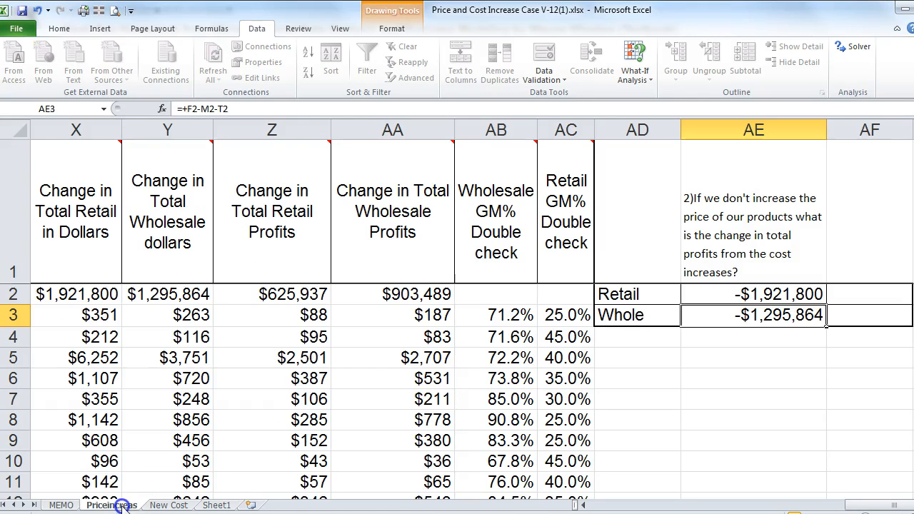
left_click(854, 241)
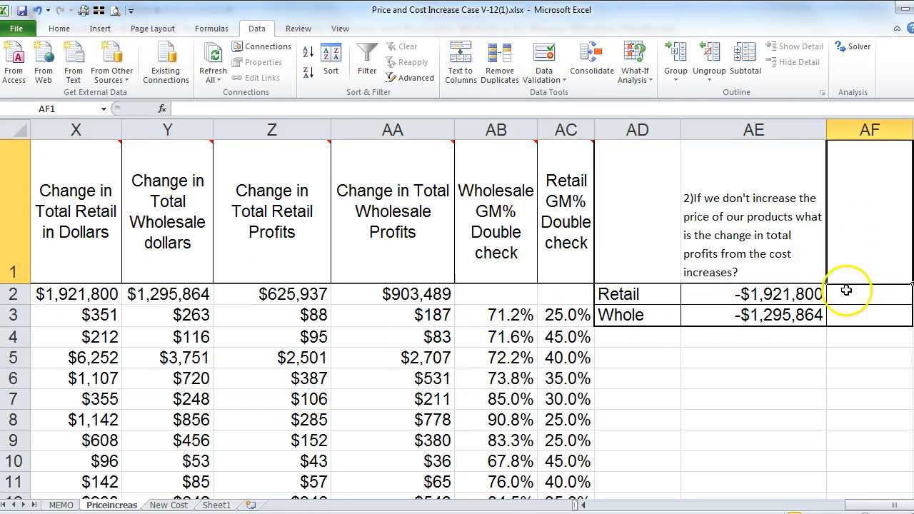
key("ctrl+v")
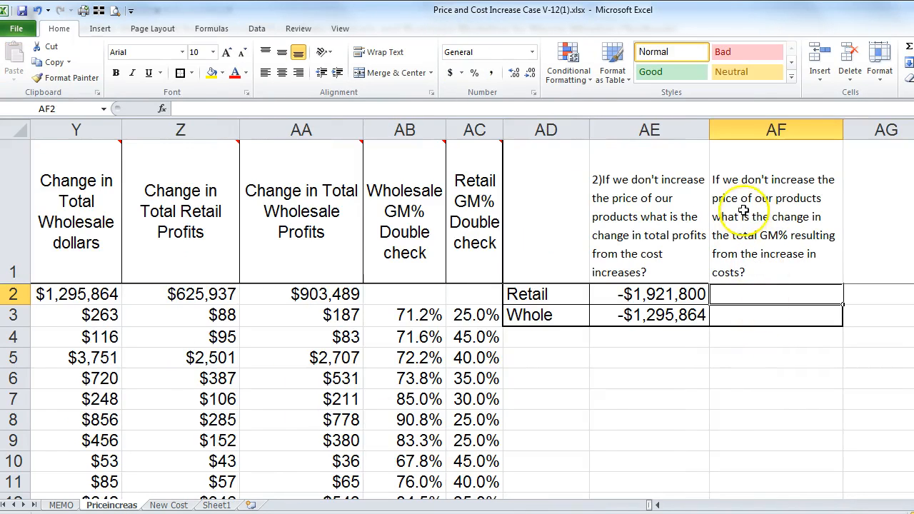
left_click(176, 109)
type("3)")
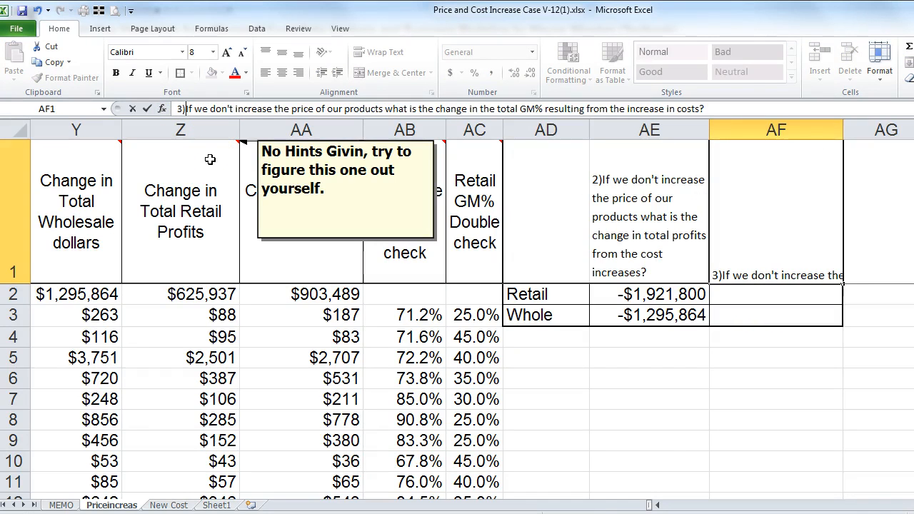
key("Return")
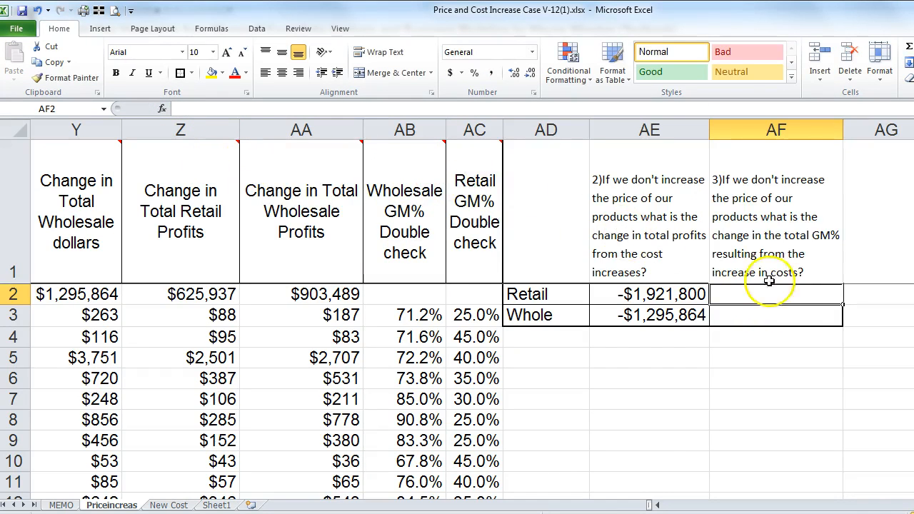
type("9+")
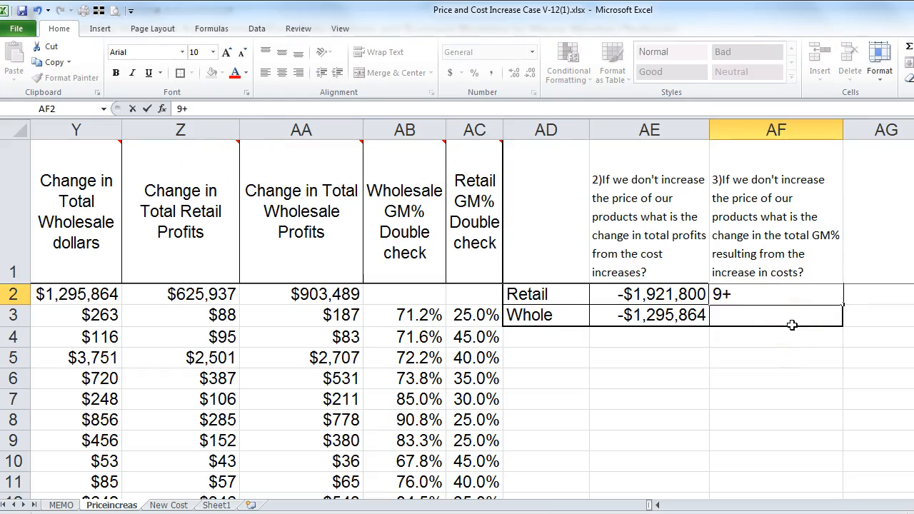
key("Escape")
type("+")
key("Left")
key("Left")
key("Left")
key("Left")
key("Left")
key("Left")
key("Left")
key("Left")
key("Left")
key("Left")
key("Left")
key("Left")
key("Left")
key("Left")
key("Left")
key("Left")
key("Left")
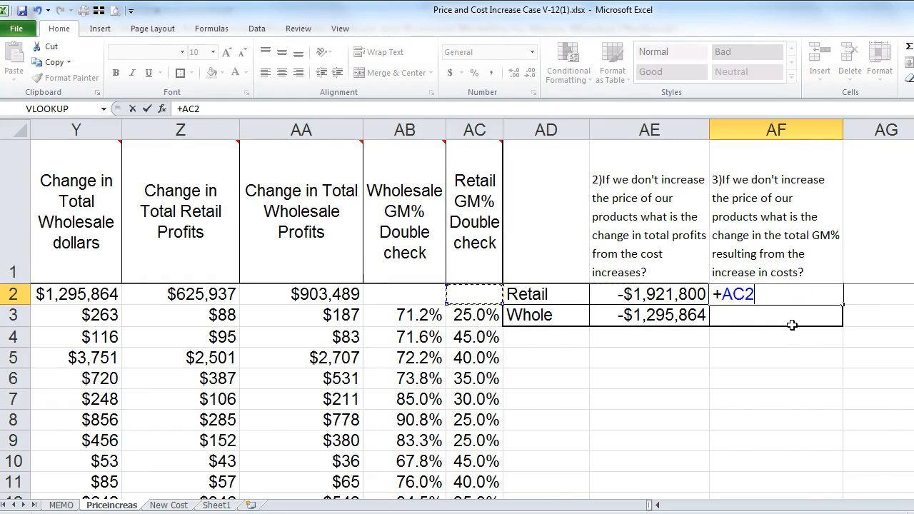
key("Left")
key("Left")
key("Down")
key("Left")
key("Left")
key("Left")
key("Left")
key("Left")
key("Left")
key("Left")
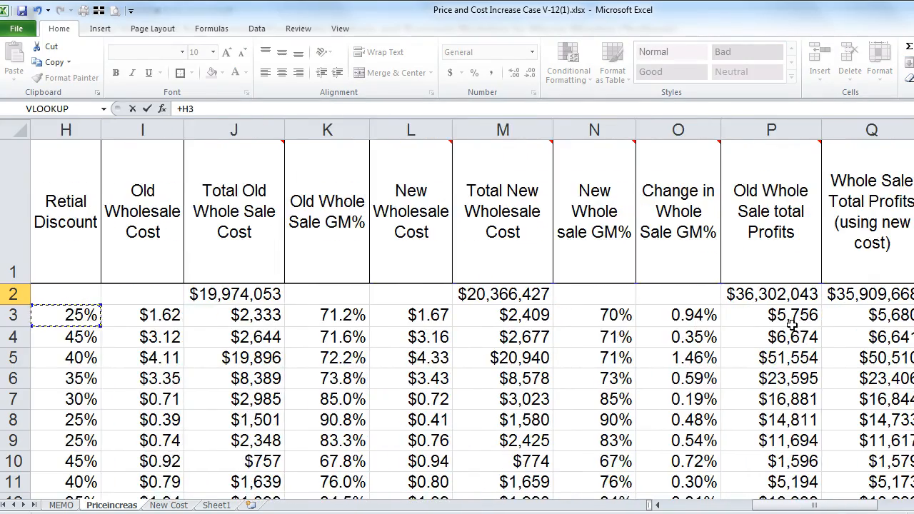
key("Left")
key("Left")
key("Left")
key("Left")
key("Left")
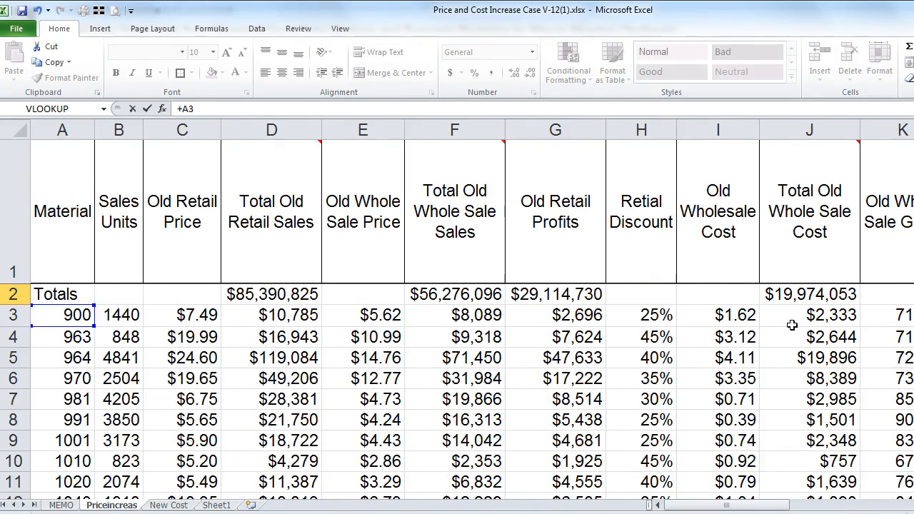
key("Right")
key("Right")
key("Right")
key("Right")
key("Right")
key("Right")
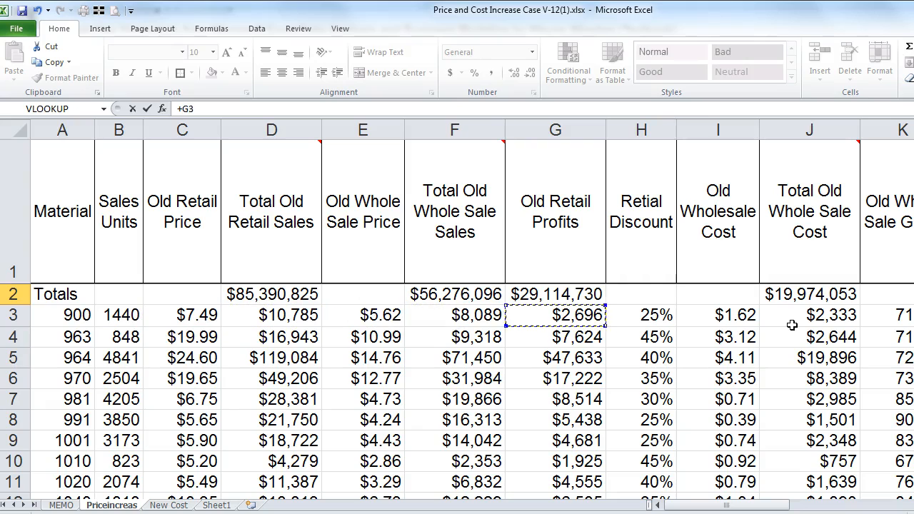
key("Right")
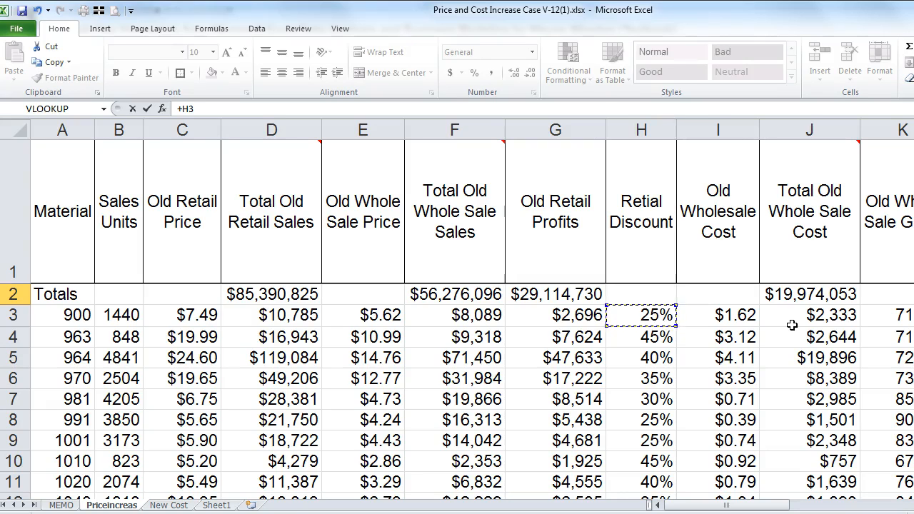
key("Right")
key("Left")
key("Left")
key("Left")
key("Left")
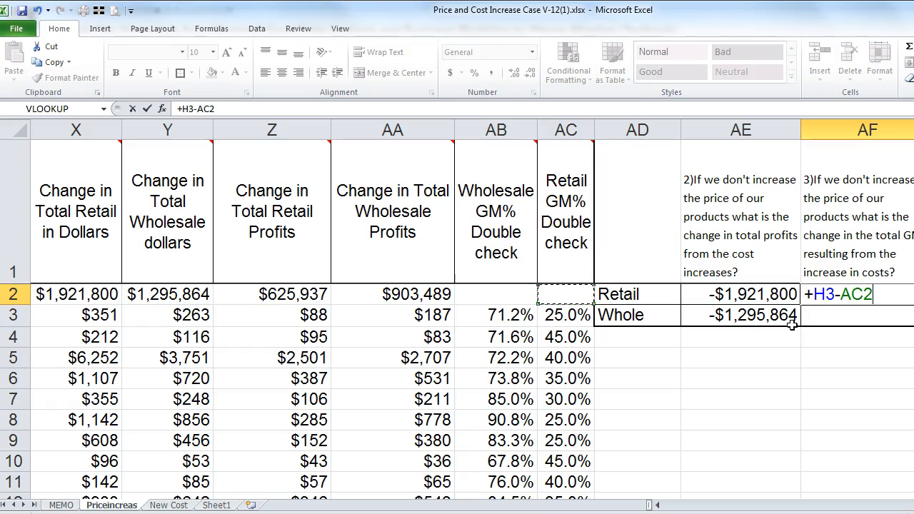
key("Escape")
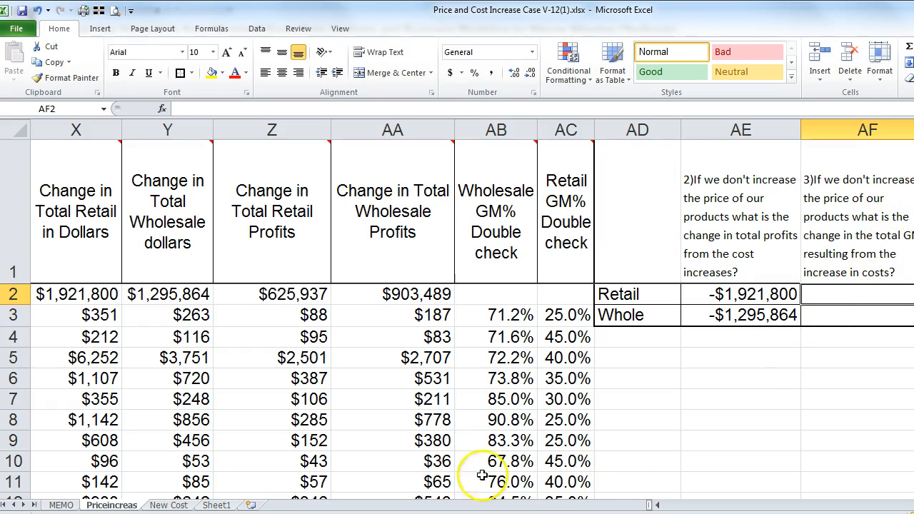
Step: Enter a formula in AF3 subtracting the new wholesale GM% in N3 from the old GM% in K3
key("Down")
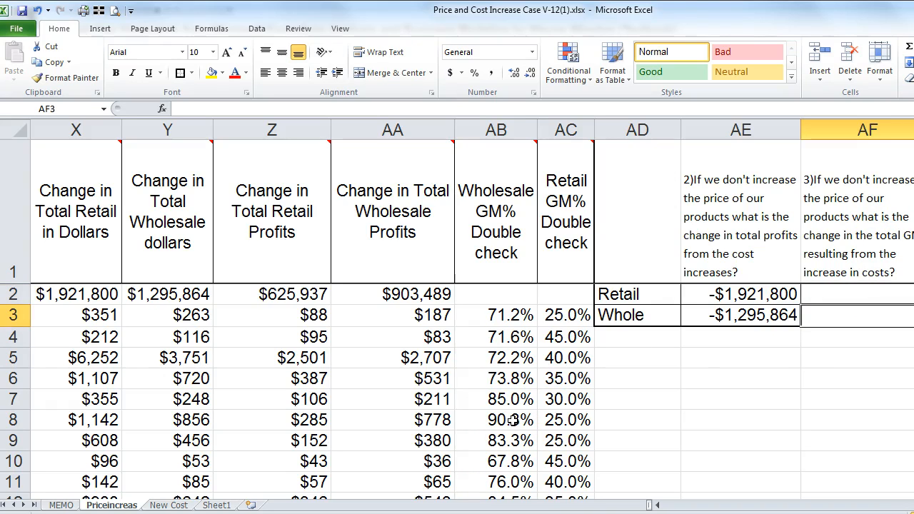
type("+")
key("Left")
key("Left")
key("Left")
key("Left")
key("Left")
key("Left")
key("Left")
key("Left")
key("Left")
key("Left")
key("Left")
key("Left")
key("Left")
key("Left")
key("Left")
key("Left")
key("Left")
key("Left")
key("Left")
key("Left")
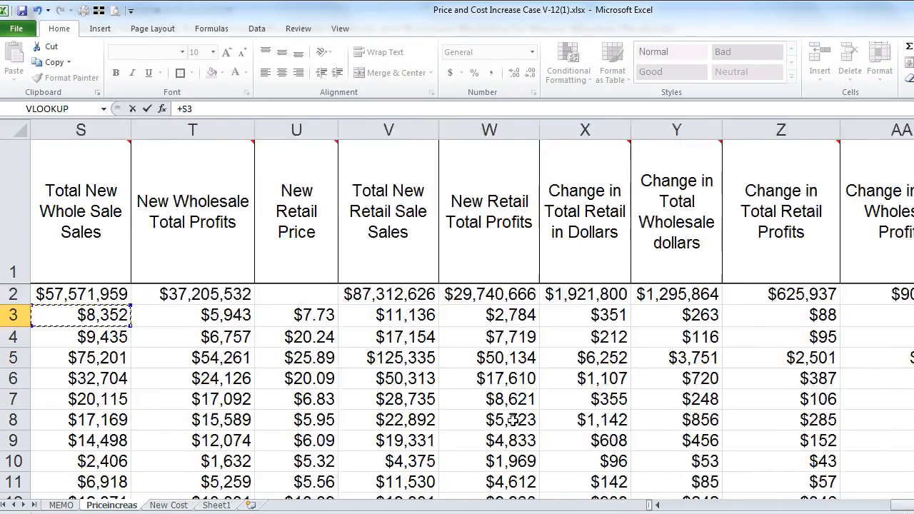
key("Right")
key("Right")
key("Right")
key("Right")
key("Right")
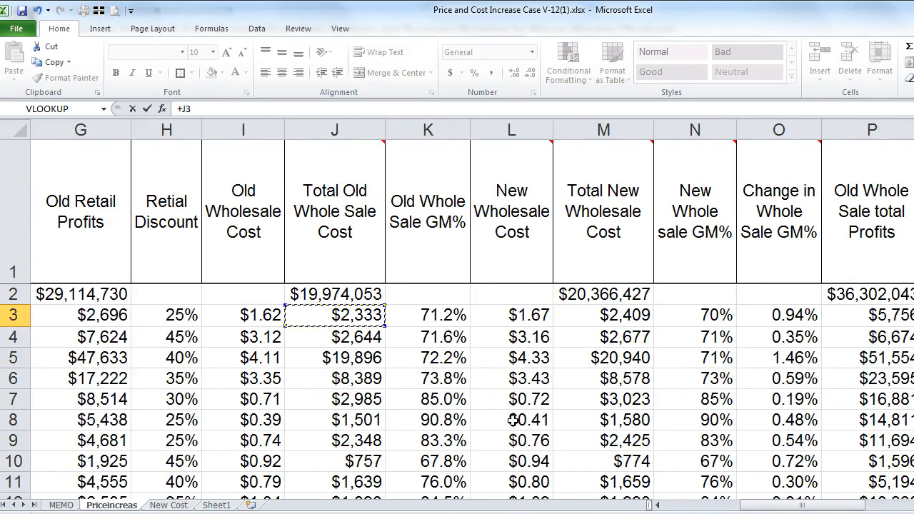
key("Left")
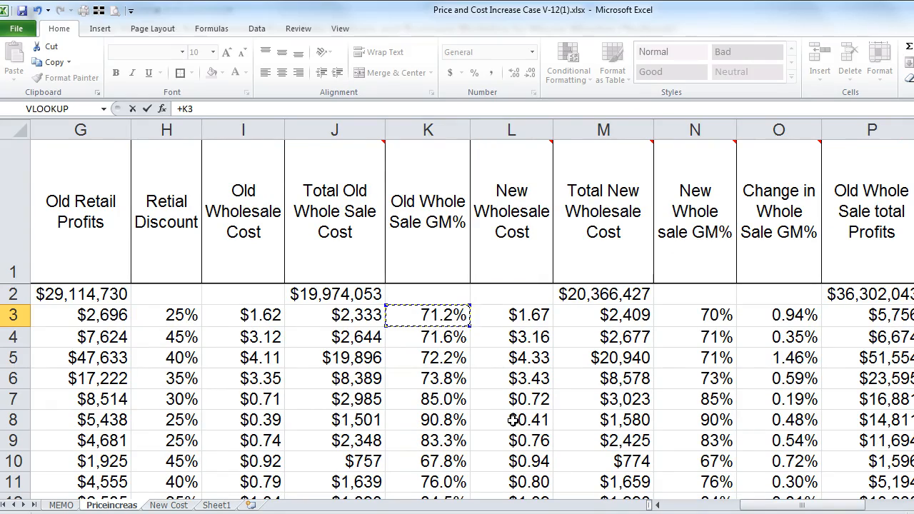
key("Left")
key("Left")
key("Left")
key("Left")
key("Left")
key("Left")
key("Left")
key("Left")
key("Left")
key("Left")
key("Left")
key("Left")
key("Left")
key("Left")
key("Left")
key("Left")
key("Left")
key("Left")
key("Left")
key("Left")
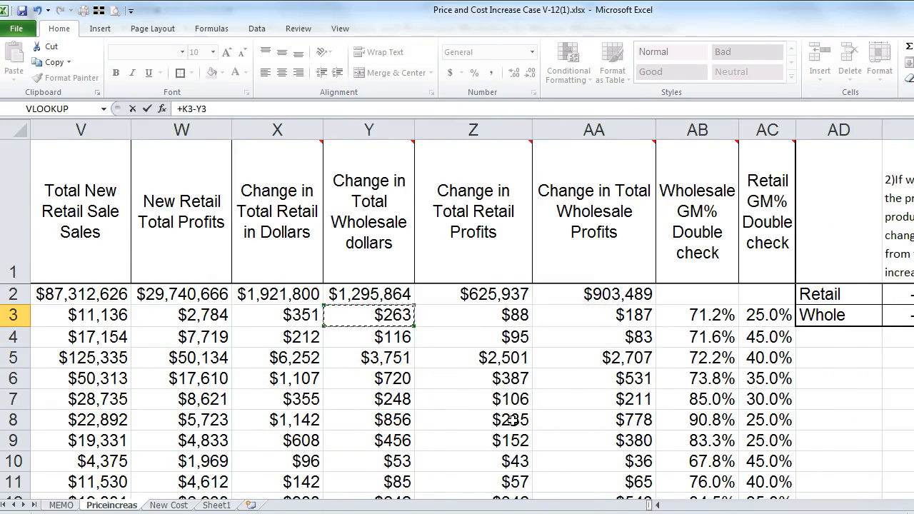
key("Right")
key("Right")
key("Right")
key("Right")
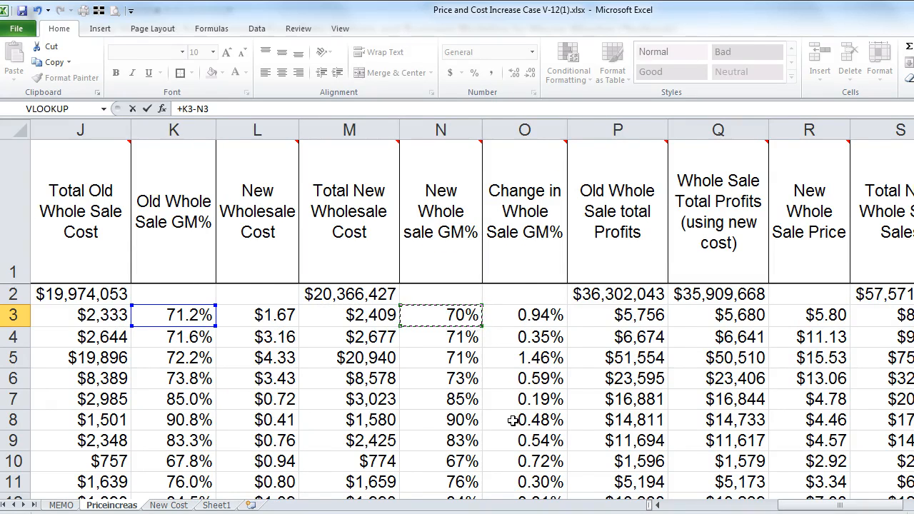
key("Return")
key("Up")
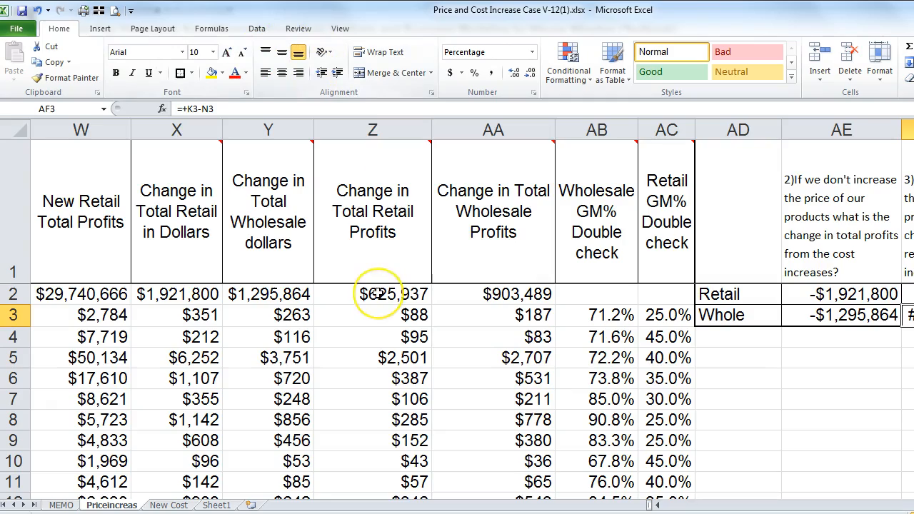
key("Left")
key("Left")
key("Left")
key("Left")
key("Left")
key("Left")
key("Left")
key("Left")
key("Left")
key("Left")
key("Left")
key("Left")
key("Left")
key("Left")
key("Left")
key("Left")
key("Left")
key("Left")
key("Left")
key("Left")
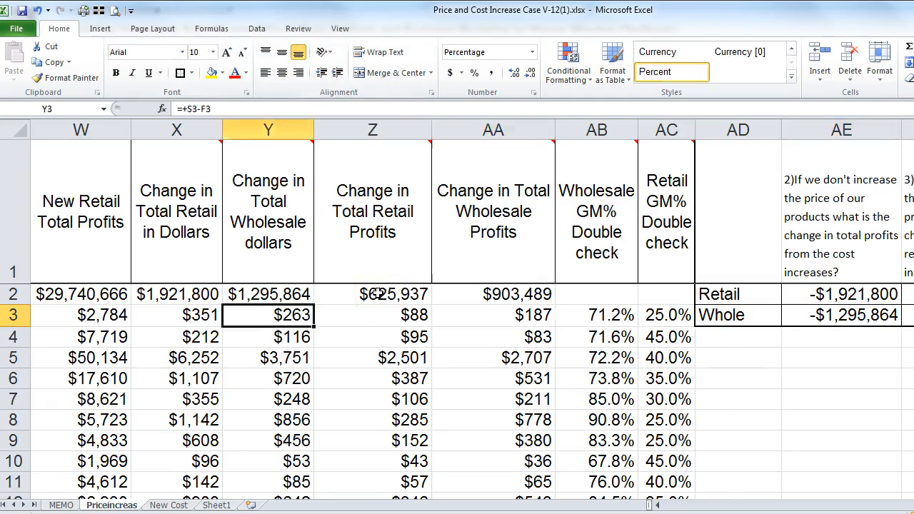
key("Right")
key("Right")
key("Right")
key("Right")
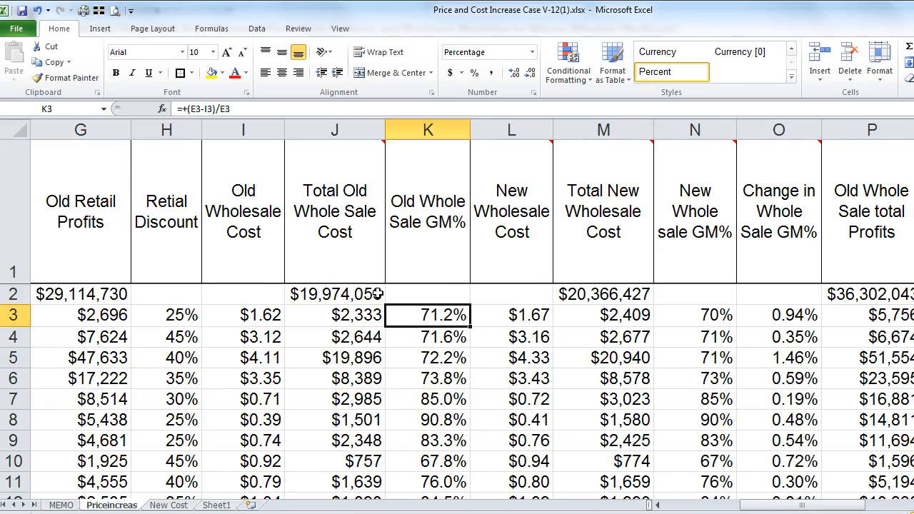
key("Right")
key("Right")
key("Right")
key("Right")
key("Right")
key("Right")
key("Right")
key("Right")
key("Right")
key("Right")
key("Right")
key("Right")
key("Right")
key("Right")
key("Right")
key("Right")
key("Right")
key("Right")
key("Right")
key("Right")
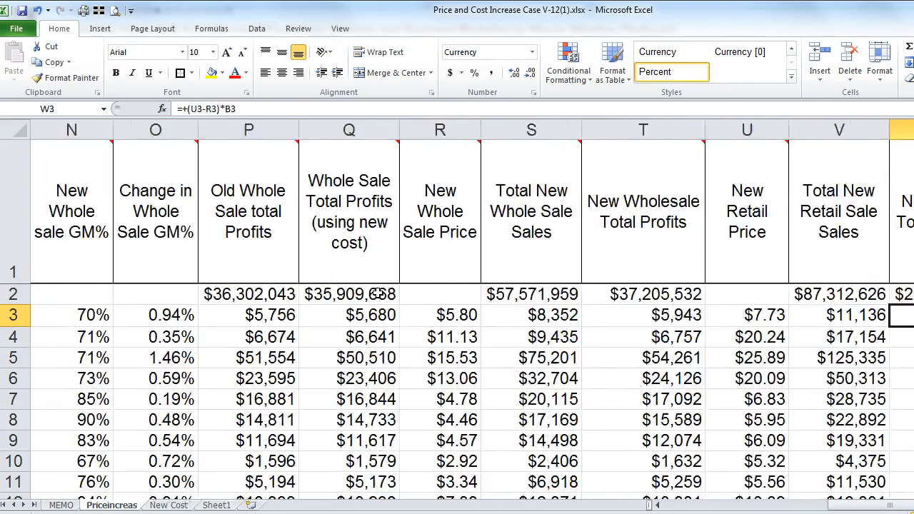
key("Up")
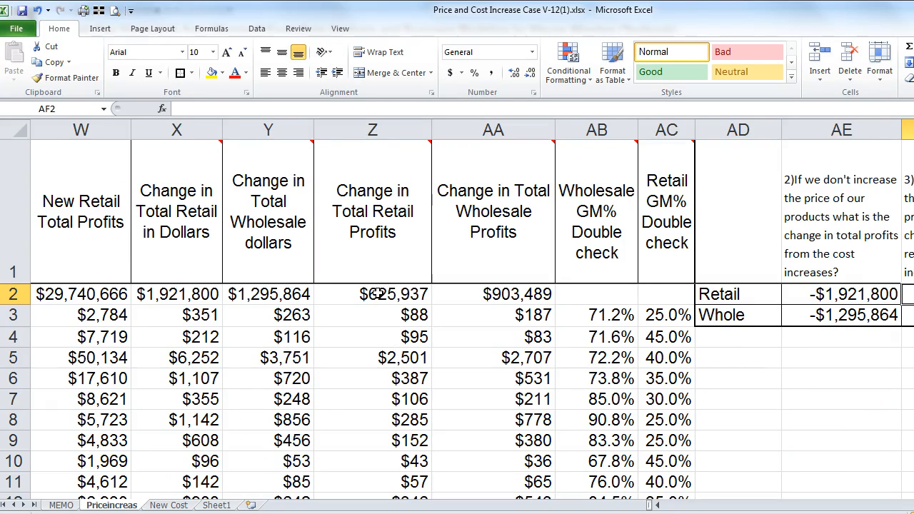
key("Down")
key("Down")
key("Down")
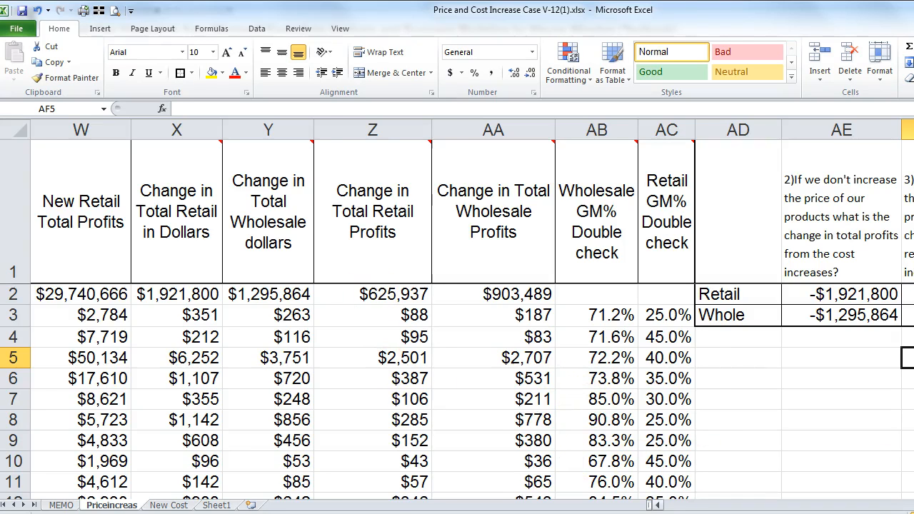
Step: Enter =+D2 in AF5 to show the $85,390,825 Total Old Retail Sales
scroll(669, 216, "right", 3)
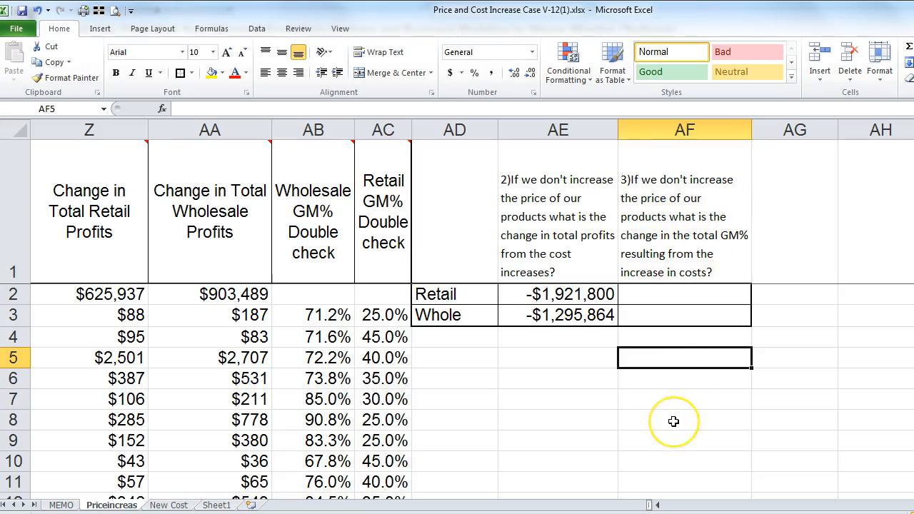
type("+")
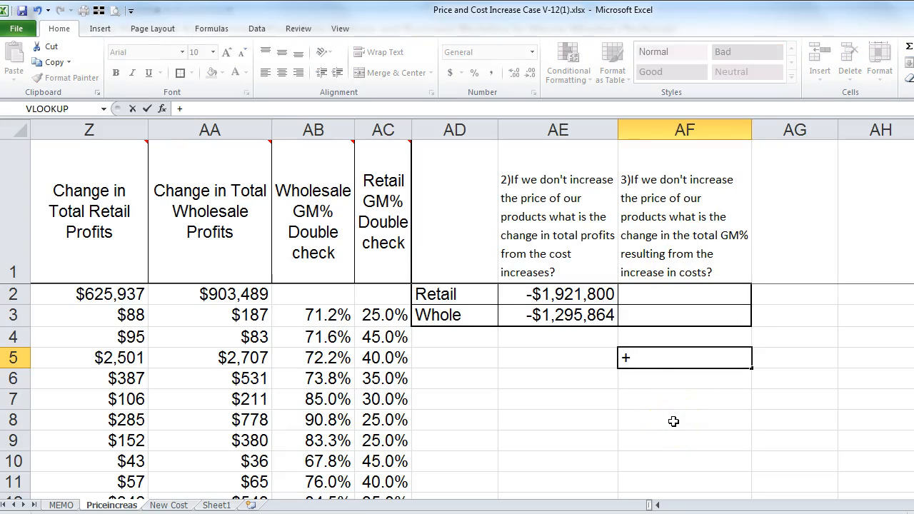
key("Left")
key("Left")
key("Left")
key("Left")
key("Left")
key("Left")
key("Left")
key("Left")
key("Left")
key("Left")
key("Left")
key("Left")
key("Left")
key("Left")
key("Left")
key("Left")
key("Left")
key("Left")
key("Left")
key("Left")
key("Left")
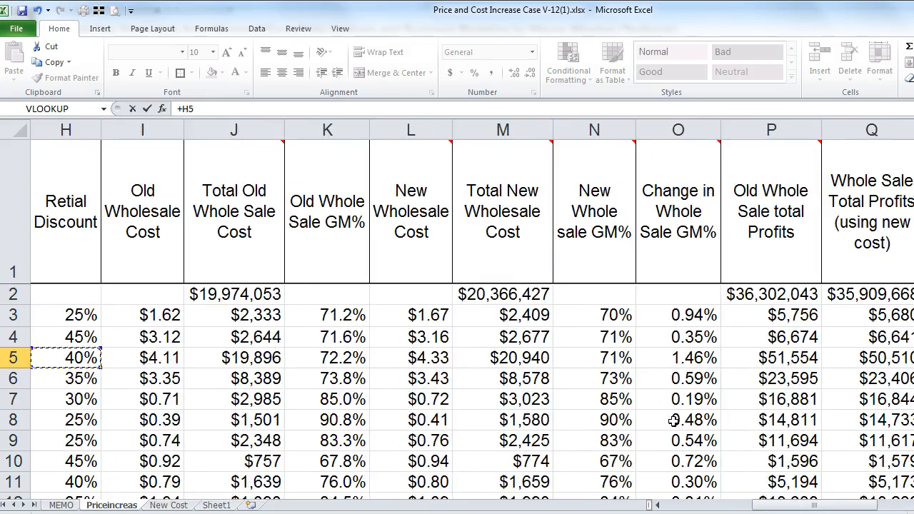
key("Left")
key("Left")
key("Left")
key("Right")
key("Right")
key("Up")
key("Up")
key("Up")
key("Left")
key("Left")
key("Left")
key("Left")
key("Left")
key("Left")
key("Right")
key("Right")
key("Right")
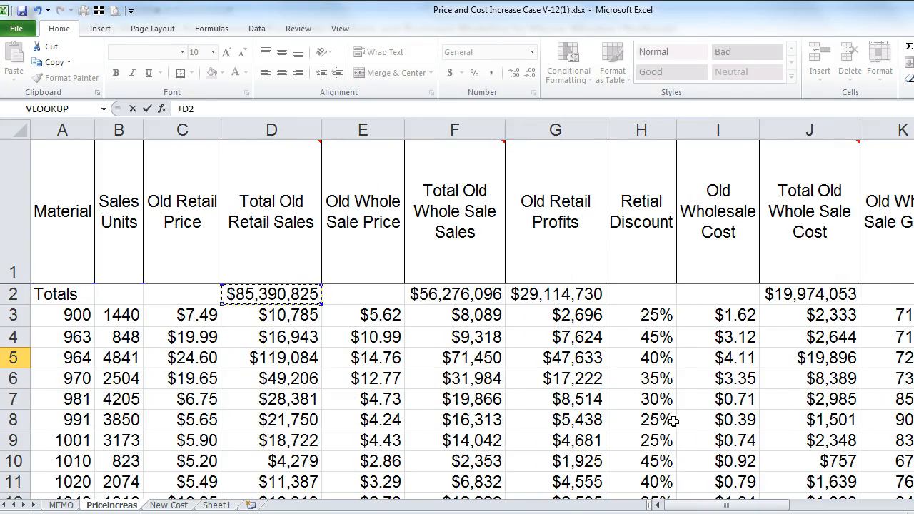
key("ctrl+Return")
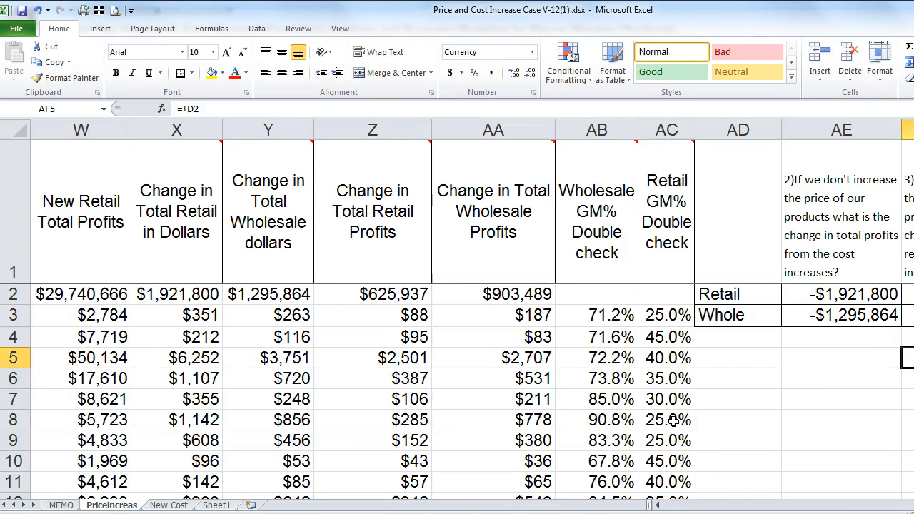
key("Down")
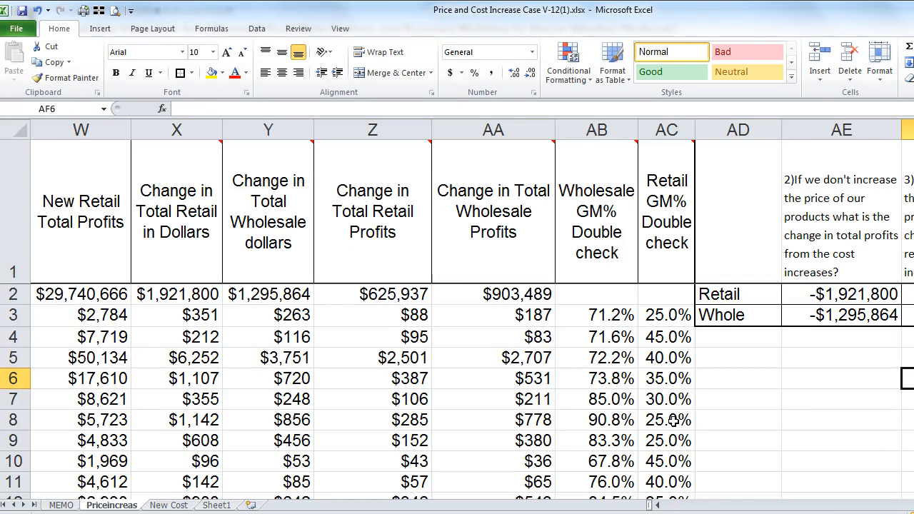
type("+")
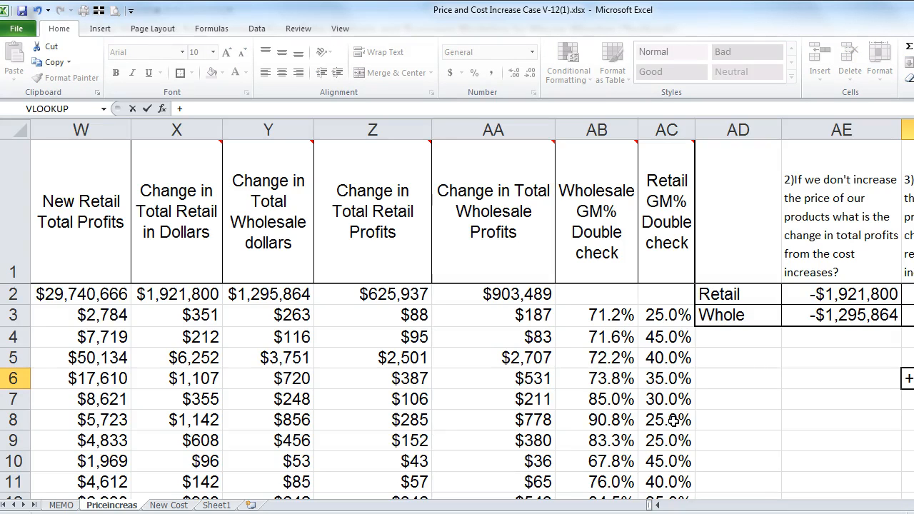
key("Left")
key("Left")
key("Left")
key("Left")
key("Left")
key("Left")
key("Left")
key("Left")
key("Left")
key("Left")
key("Up")
key("Up")
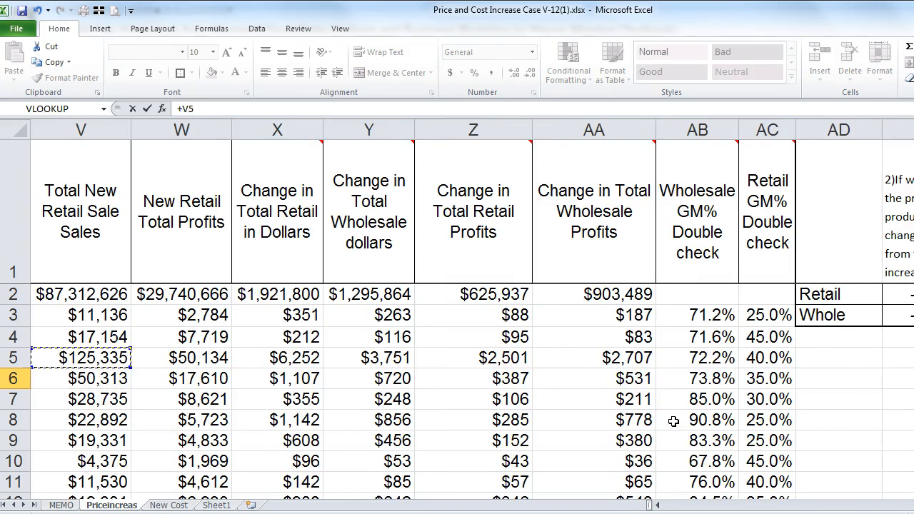
key("Up")
key("Left")
key("Left")
key("Left")
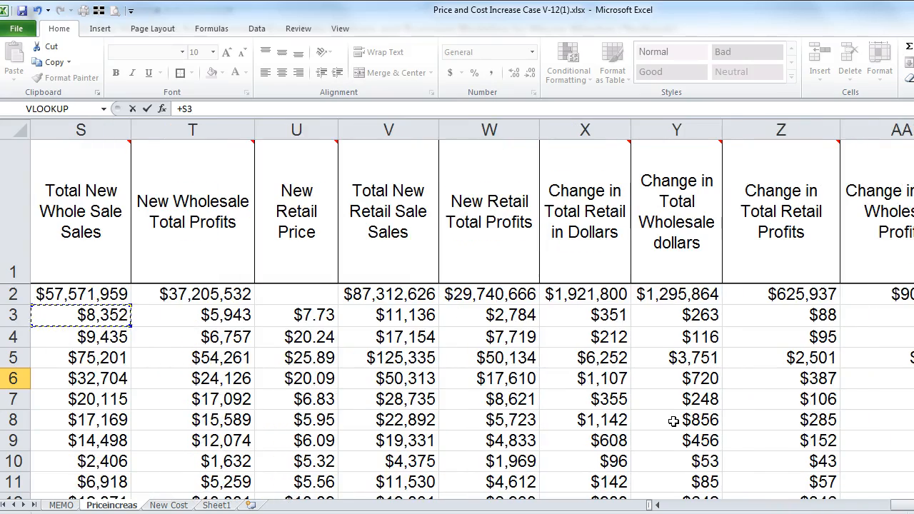
key("Right")
key("Right")
key("Up")
key("Left")
key("Left")
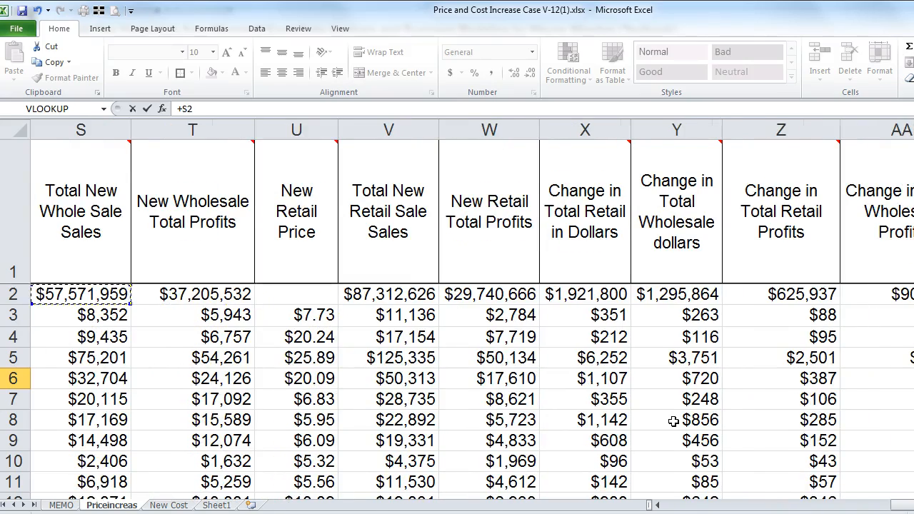
key("Left")
key("Left")
key("Left")
key("Right")
key("Right")
key("Right")
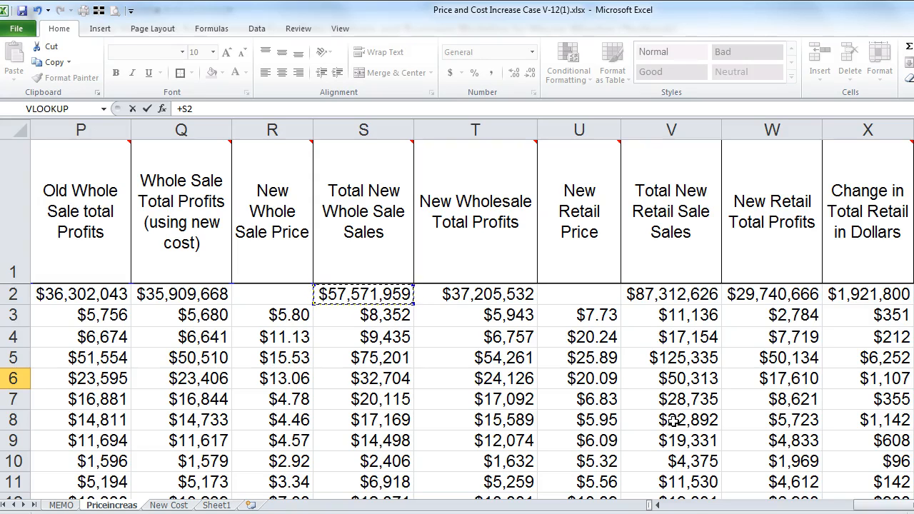
key("Return")
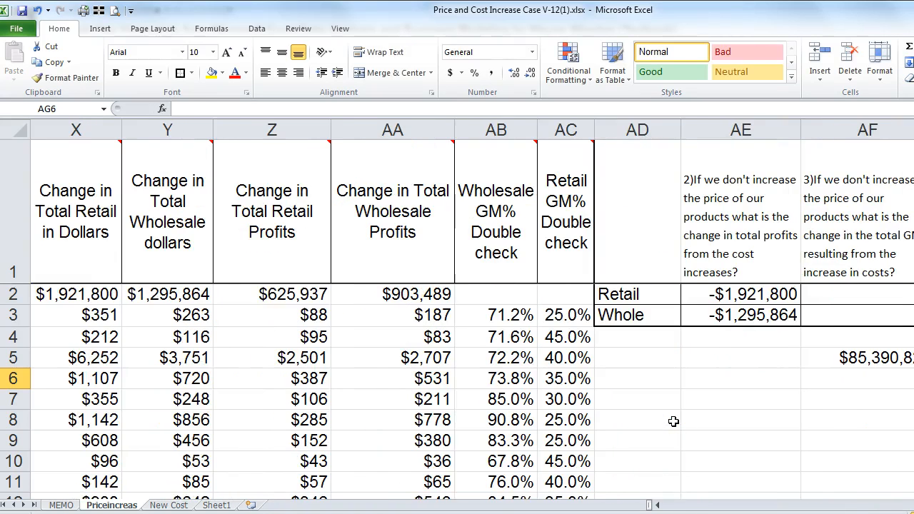
Step: Clear the retail sales value from AF5
key("Up")
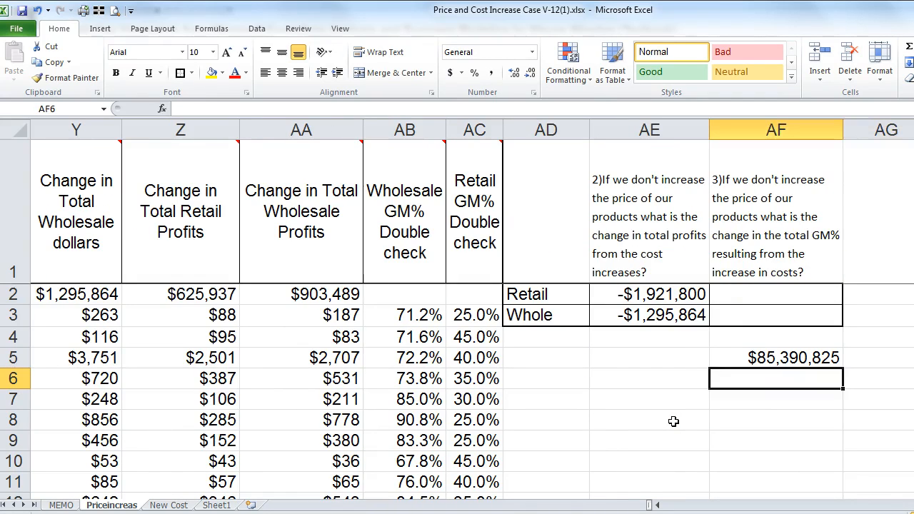
key("Delete")
key("Up")
key("Up")
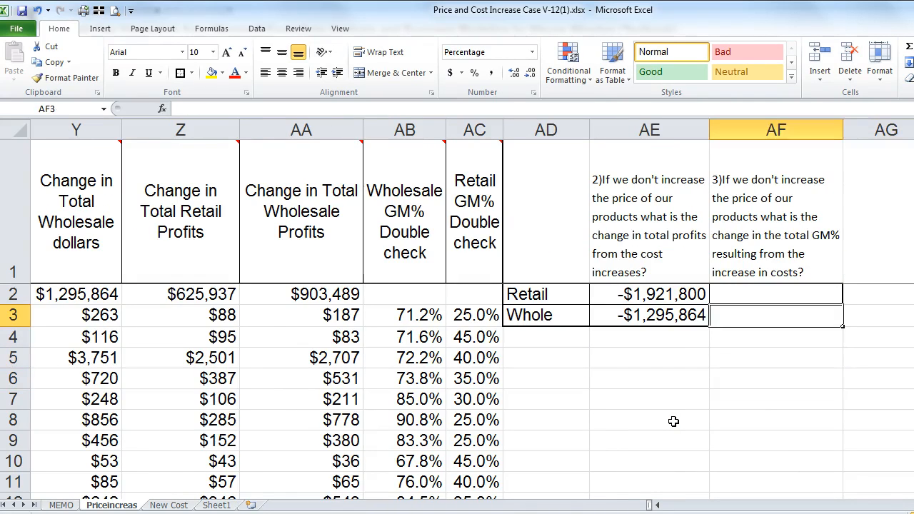
key("Up")
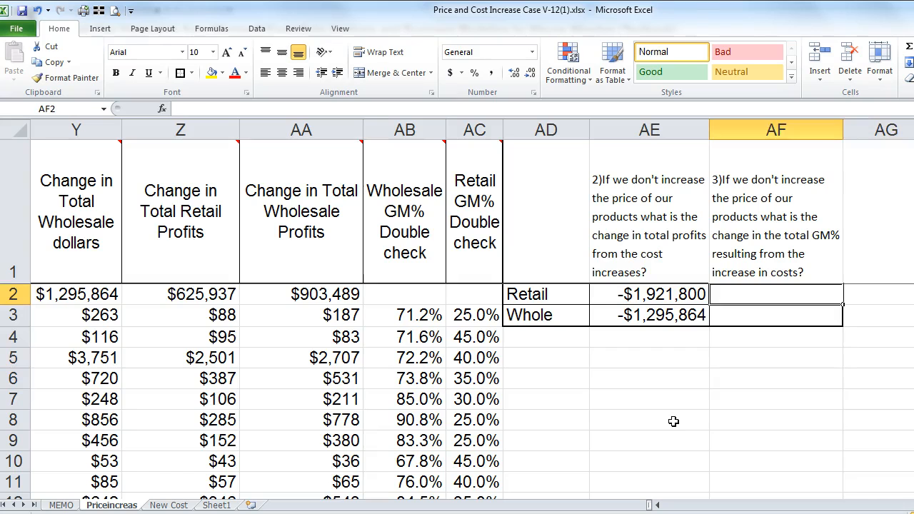
key("Down")
type("+")
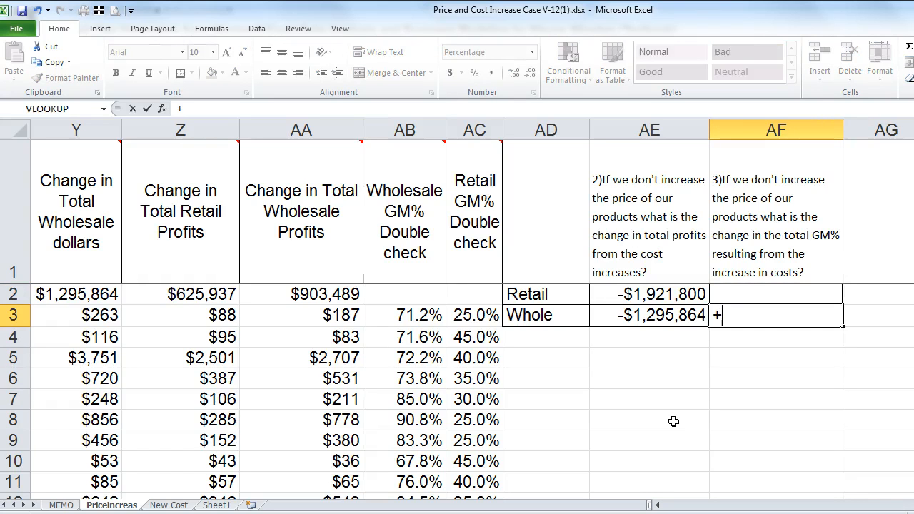
key("Left")
key("Left")
key("Left")
key("Left")
key("Left")
key("Left")
key("Left")
key("Left")
key("Left")
key("Left")
key("Left")
key("Left")
key("Left")
key("Left")
key("Left")
key("Left")
key("Left")
key("Left")
key("Left")
key("Left")
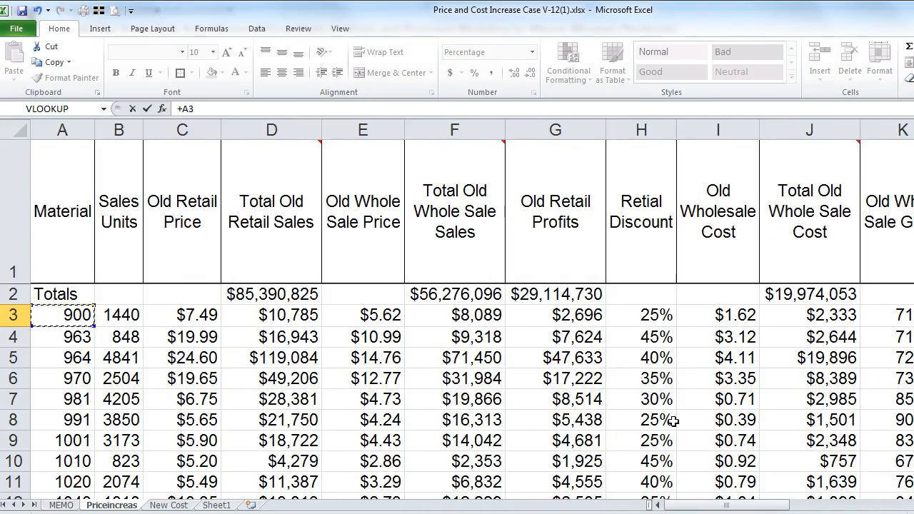
key("Escape")
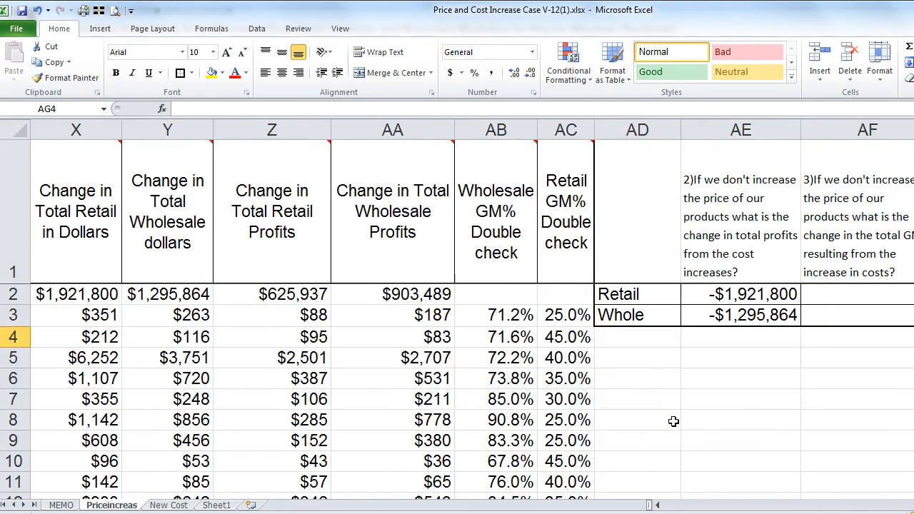
Step: Enter =+F2 in AF4 for the $56,276,096 wholesale sales total
key("Right")
type("+")
key("Left")
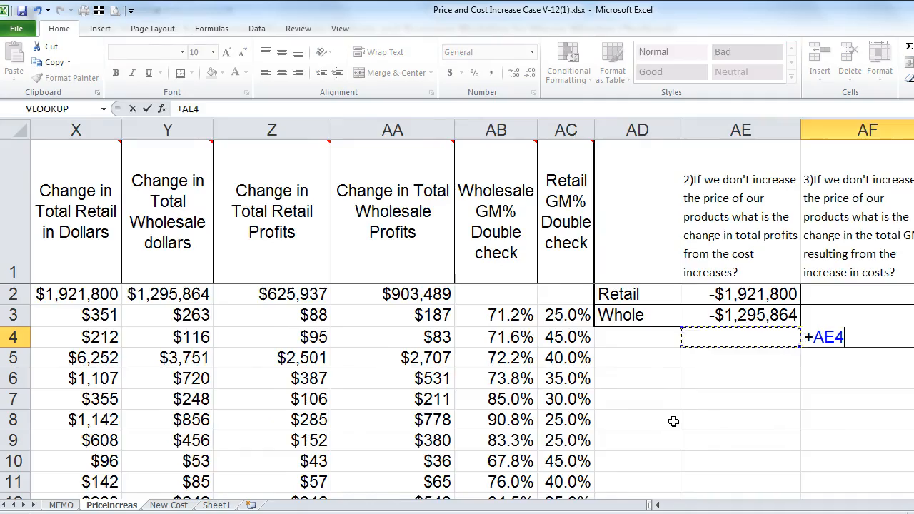
key("Left")
key("Left")
key("Left")
key("Left")
key("Left")
key("Left")
key("Left")
key("Left")
key("Left")
key("Left")
key("Left")
key("Left")
key("Left")
key("Left")
key("Left")
key("Left")
key("Left")
key("Left")
key("Left")
key("Left")
key("Left")
key("Left")
key("Left")
key("Left")
key("Left")
key("Left")
key("Left")
key("Left")
key("Left")
key("Left")
key("Up")
key("Up")
key("Right")
key("Right")
key("Right")
key("Right")
key("Right")
key("Return")
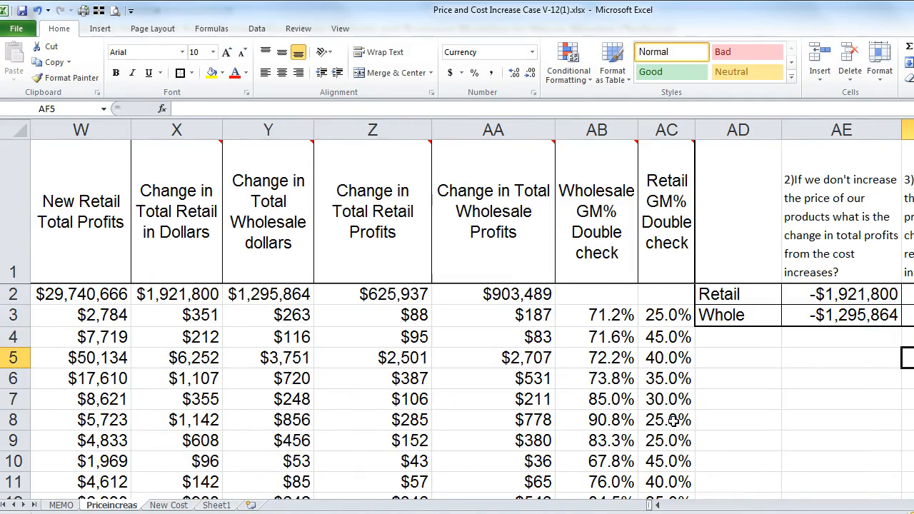
Step: Enter =+M2 in AF5 for the $20,366,427 new wholesale cost total
type("+")
key("Left")
key("Left")
key("Left")
key("Left")
key("Left")
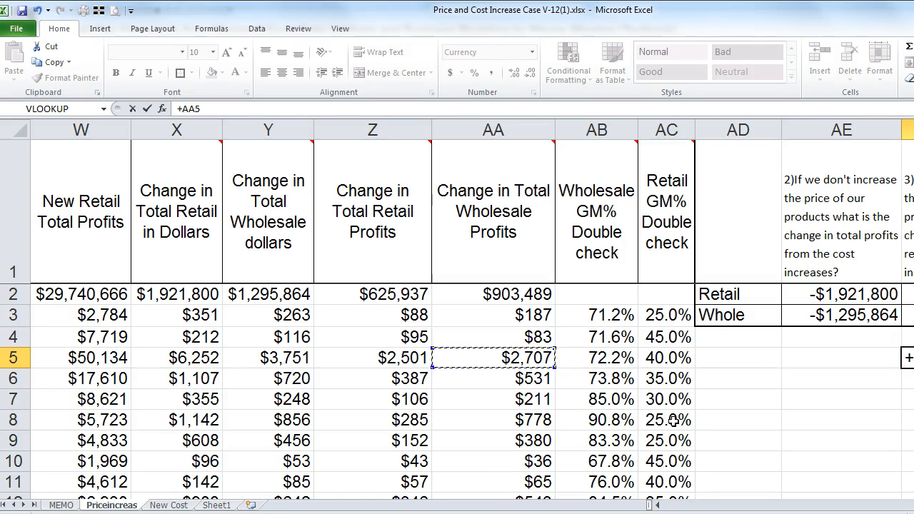
key("Left")
key("Left")
key("Left")
key("Left")
key("Left")
key("Up")
key("Up")
key("Up")
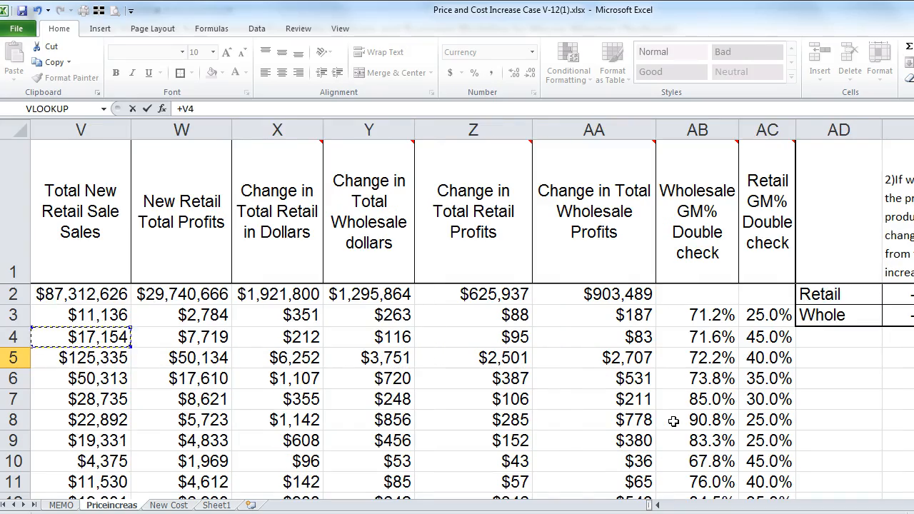
key("Left")
key("Left")
key("Left")
key("Left")
key("Left")
key("Left")
key("Left")
key("Left")
key("Left")
key("Left")
key("Left")
key("Left")
key("Left")
key("Left")
key("Left")
key("Left")
key("Left")
key("Left")
key("Left")
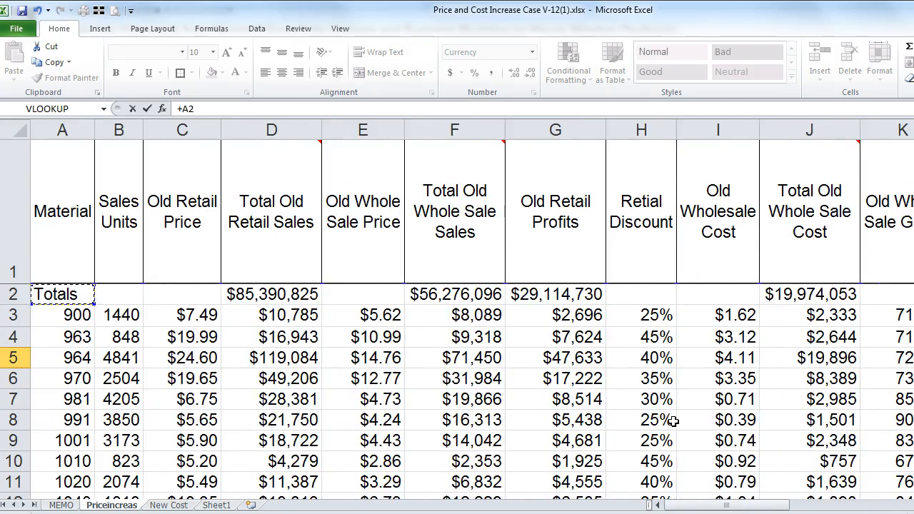
key("Right")
key("Right")
key("Right")
key("Right")
key("Right")
key("Right")
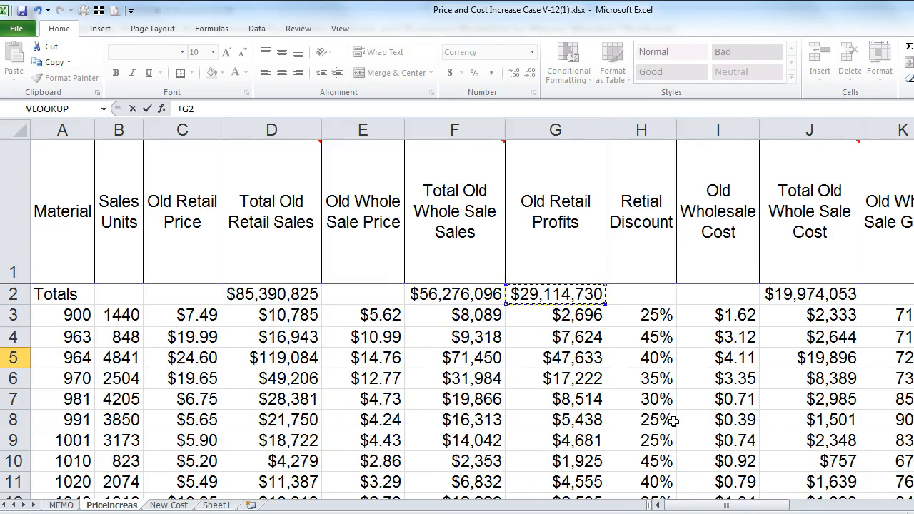
key("Right")
key("Right")
key("Right")
key("Right")
key("Right")
key("Right")
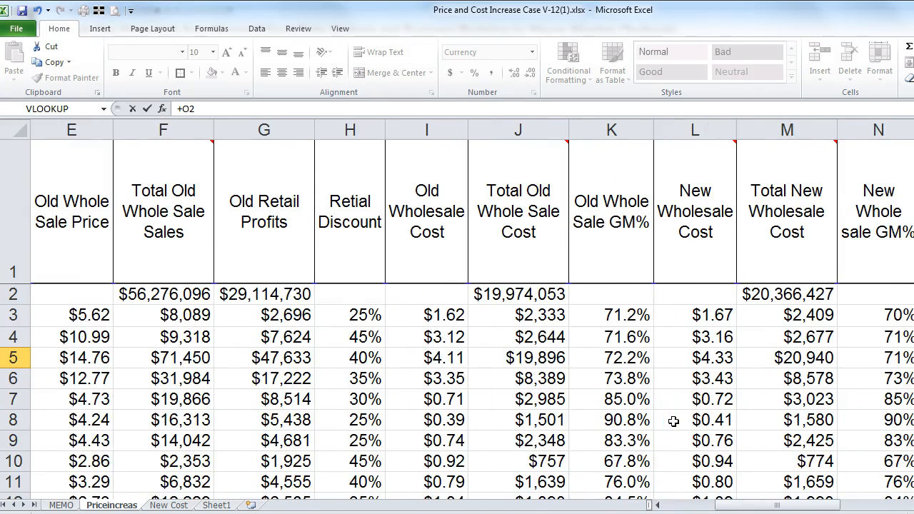
key("Left")
key("Left")
key("Return")
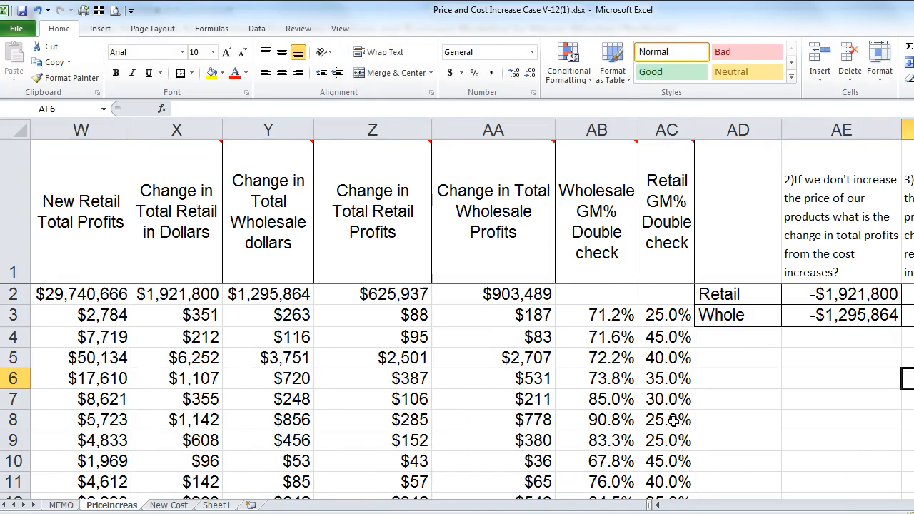
key("Up")
key("Up")
key("Up")
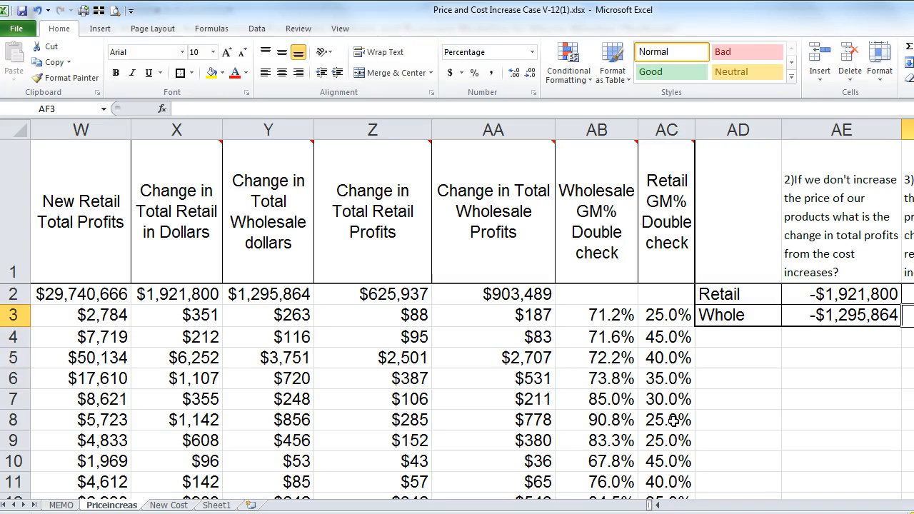
scroll(472, 314, "right", 3)
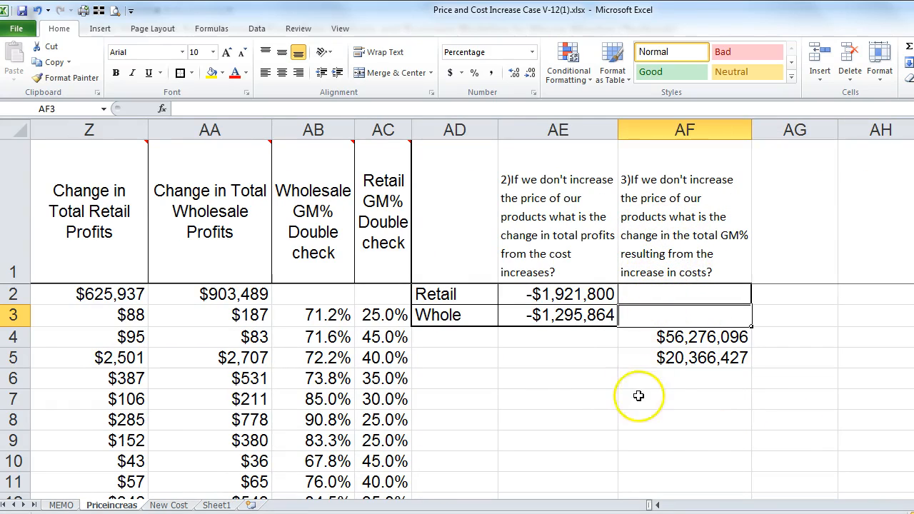
key("Down")
key("Up")
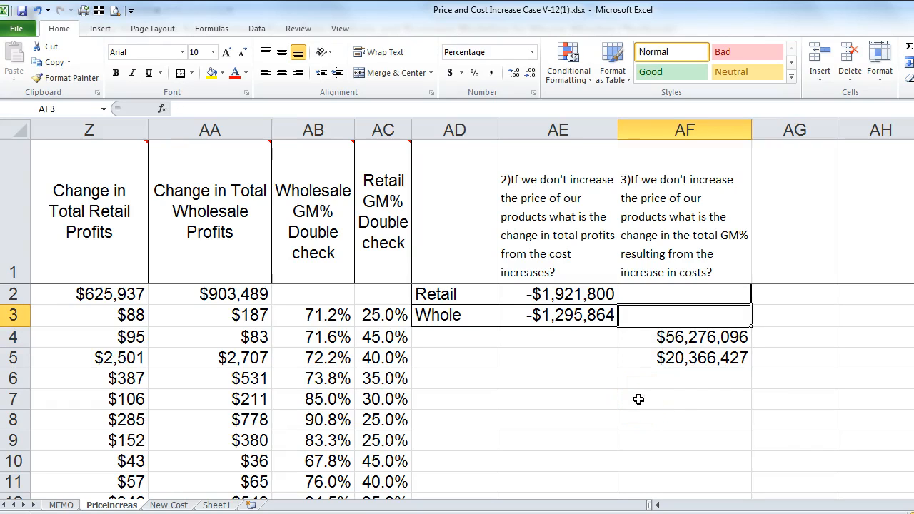
key("Down")
key("Down")
key("Down")
Step: Enter =+(AF4-AF5)/AF4 in AF6 and format it as a percentage, showing 63.8%
type("+")
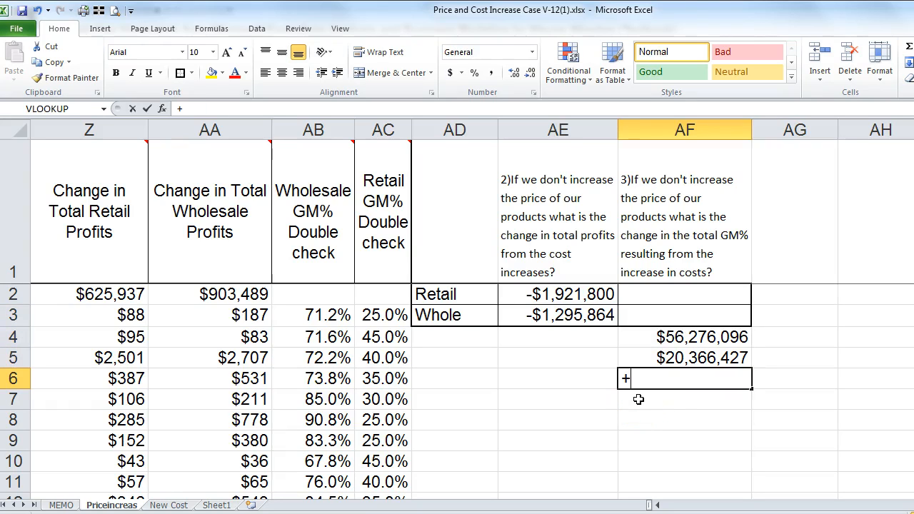
key("Up")
key("Up")
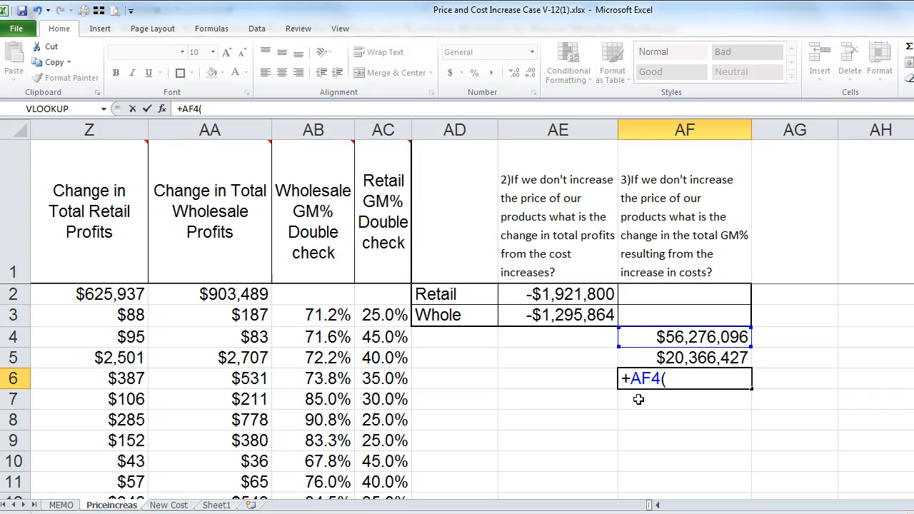
key("BackSpace")
key("BackSpace")
key("BackSpace")
key("BackSpace")
type("(")
key("Up")
key("Up")
type("-")
key("Up")
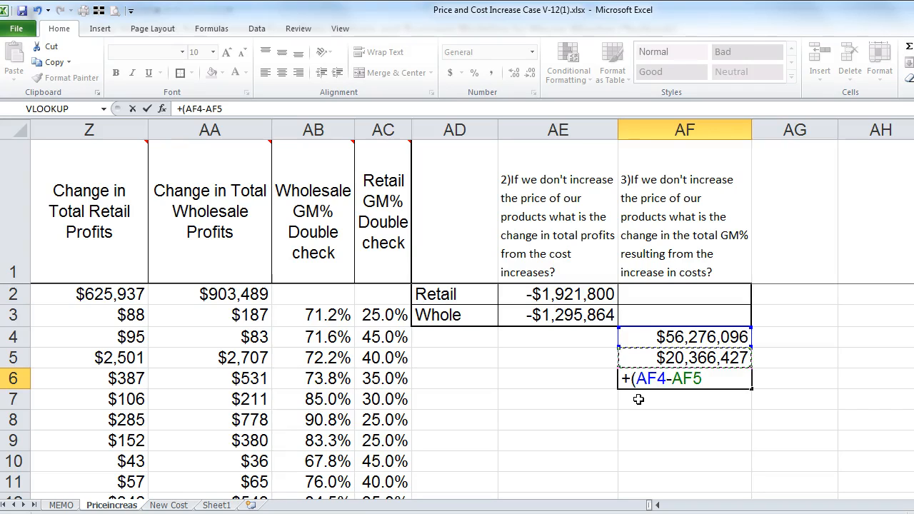
type(")/")
key("Up")
key("Up")
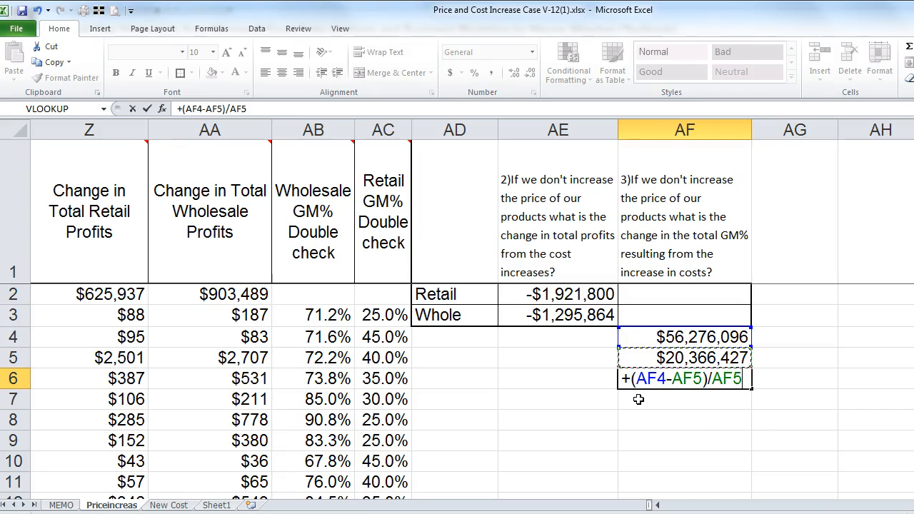
key("Return")
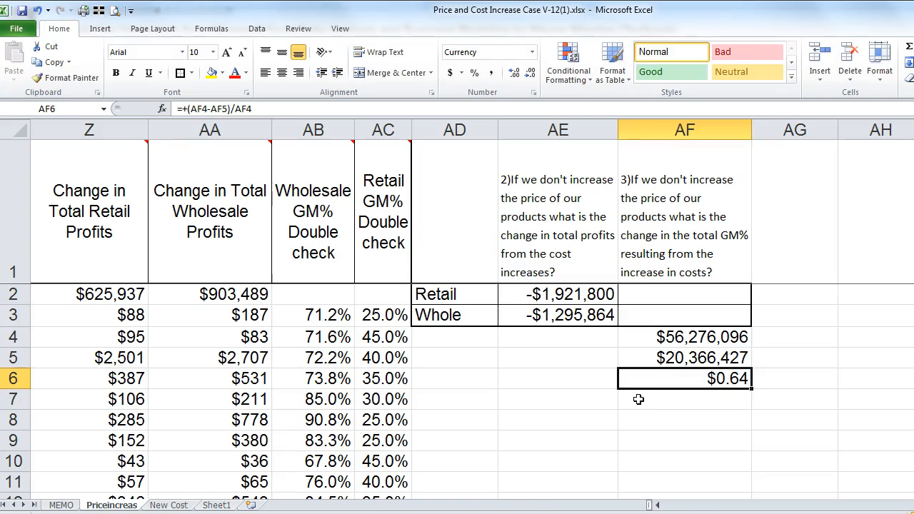
left_click(474, 73)
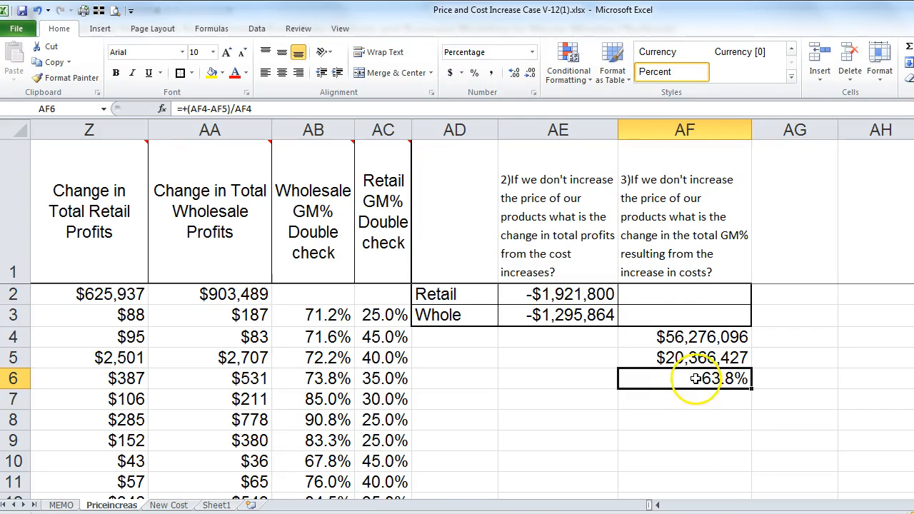
left_click(681, 319)
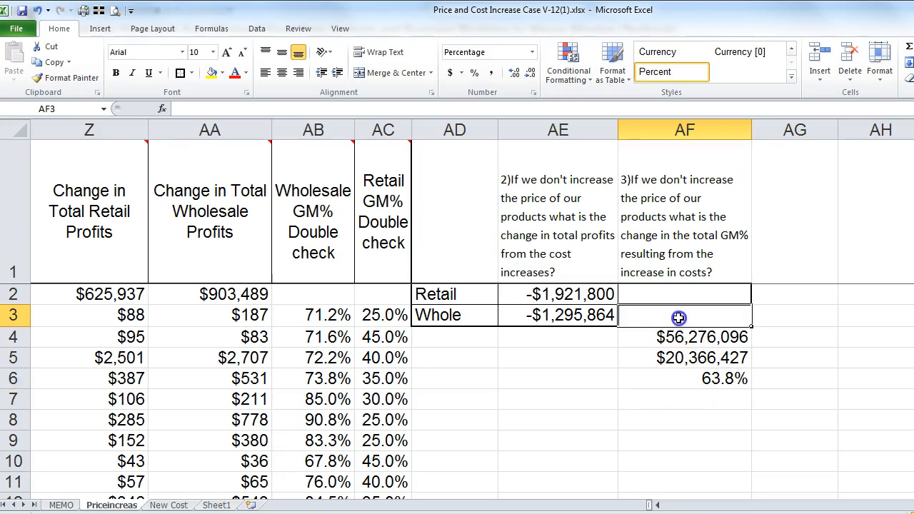
type("+")
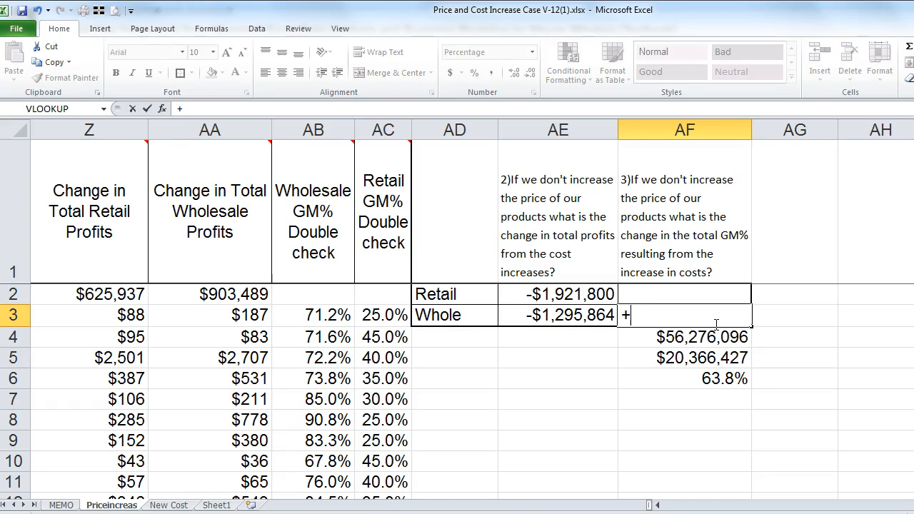
key("Down")
key("Down")
key("Down")
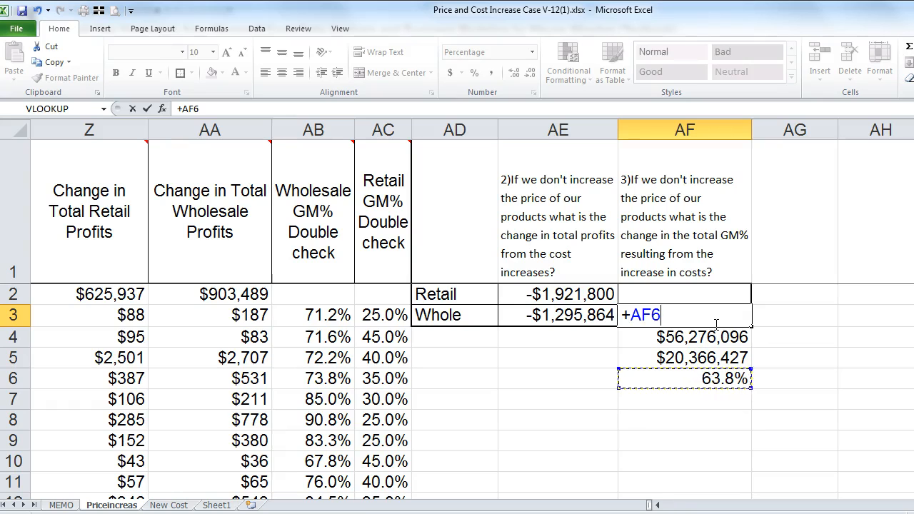
type("-")
key("Left")
key("Left")
key("Left")
key("Left")
key("Left")
key("Left")
key("Left")
key("Left")
key("Left")
key("Left")
key("Left")
key("Left")
key("Left")
key("Left")
key("Left")
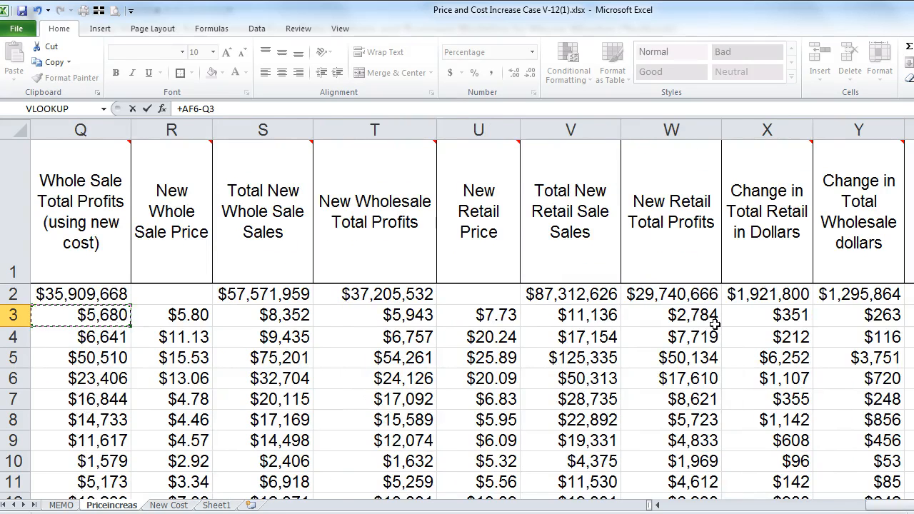
key("Escape")
key("Right")
key("Down")
key("Down")
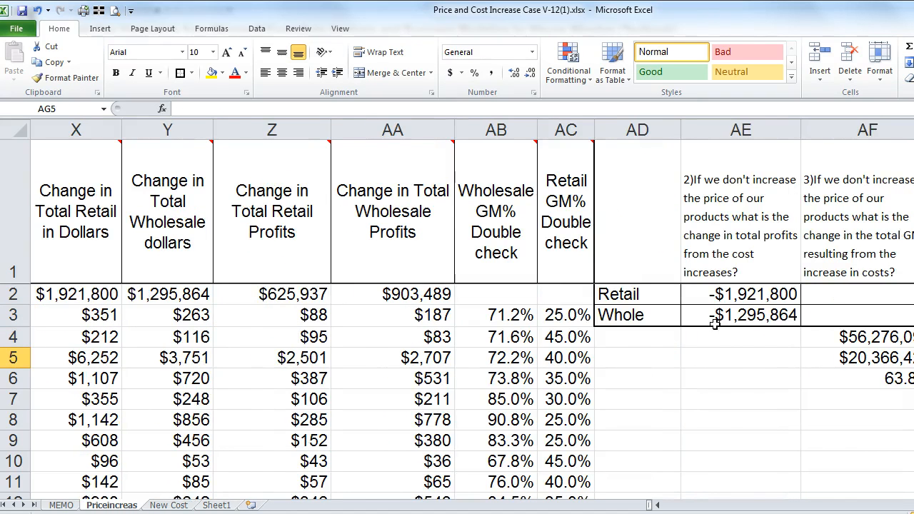
key("Down")
key("Left")
key("Down")
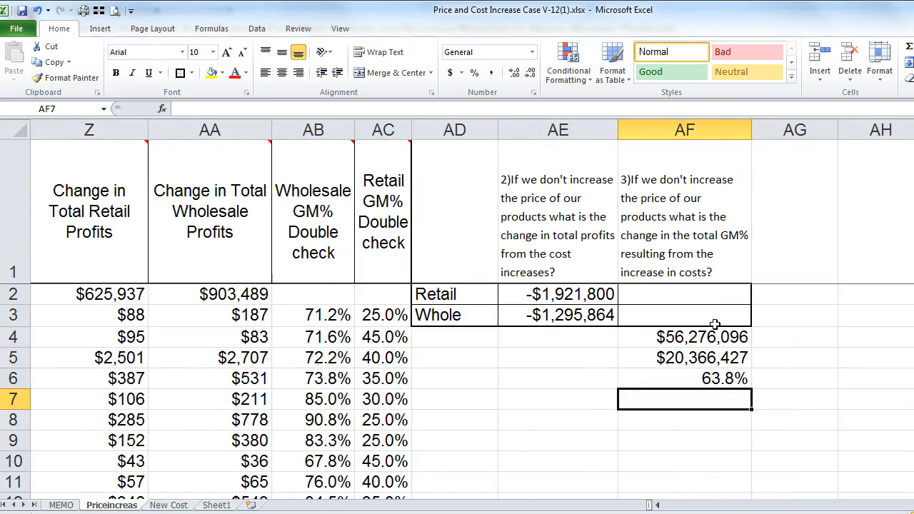
Step: Enter =+S2 ($57,571,959) in AF7 and =+AF5 ($20,366,427) in AF8
type("+")
key("Up")
key("Up")
key("Up")
key("Up")
key("Up")
key("Left")
key("Left")
key("Left")
key("Left")
key("Left")
key("Left")
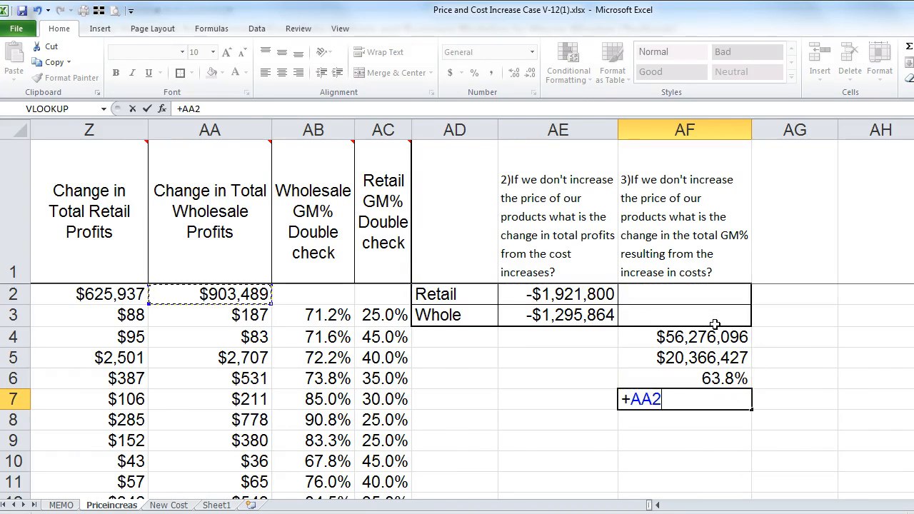
key("Left")
key("Left")
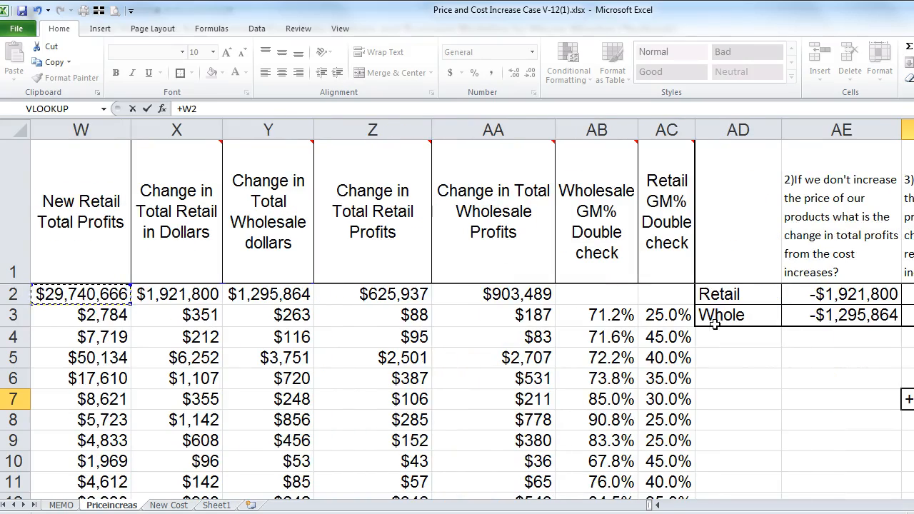
key("Left")
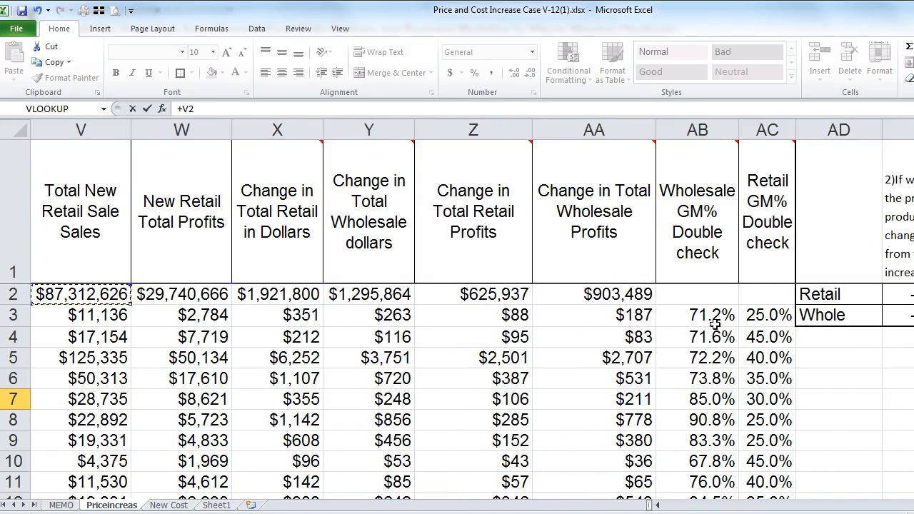
key("Left")
key("Left")
key("Left")
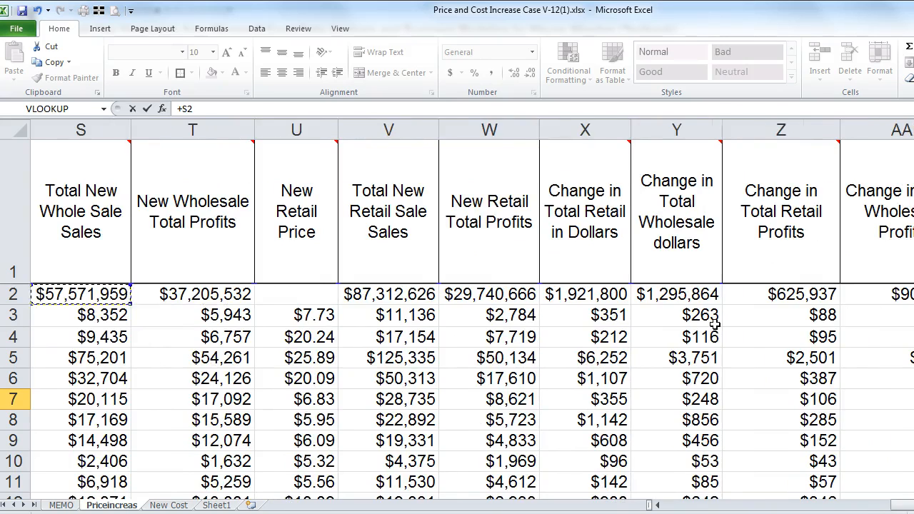
key("Left")
key("Right")
key("Escape")
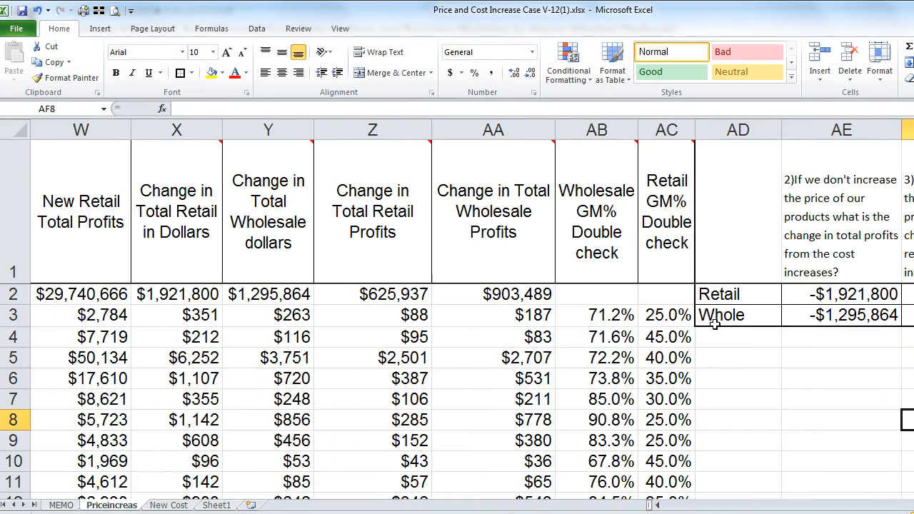
type("+")
key("Up")
key("Return")
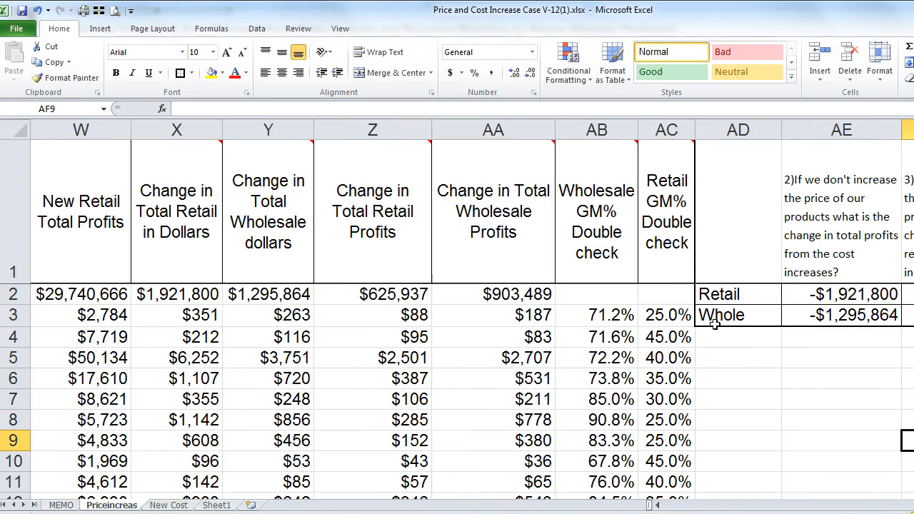
Step: Copy the AF6 margin formula into AF9, giving a 64.6% GM%
type("+")
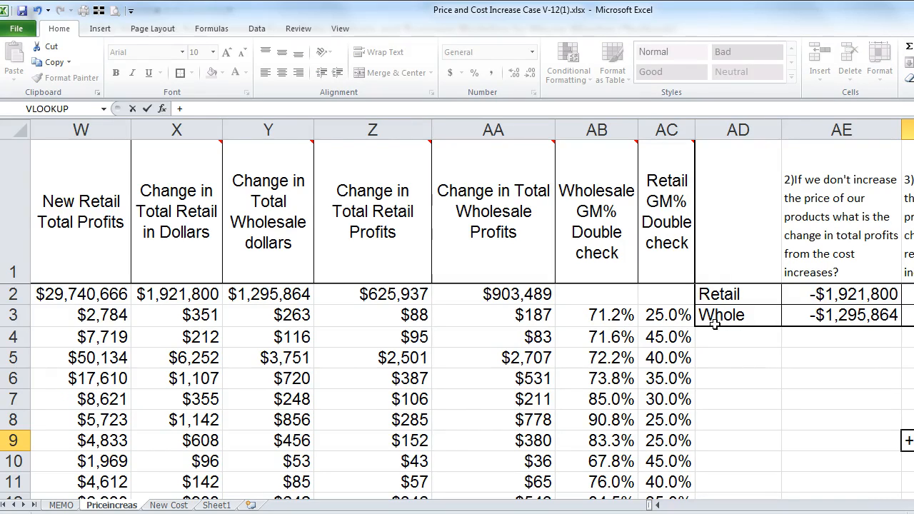
key("Escape")
key("Up")
key("Up")
key("Up")
key("ctrl+c")
key("Down")
key("Down")
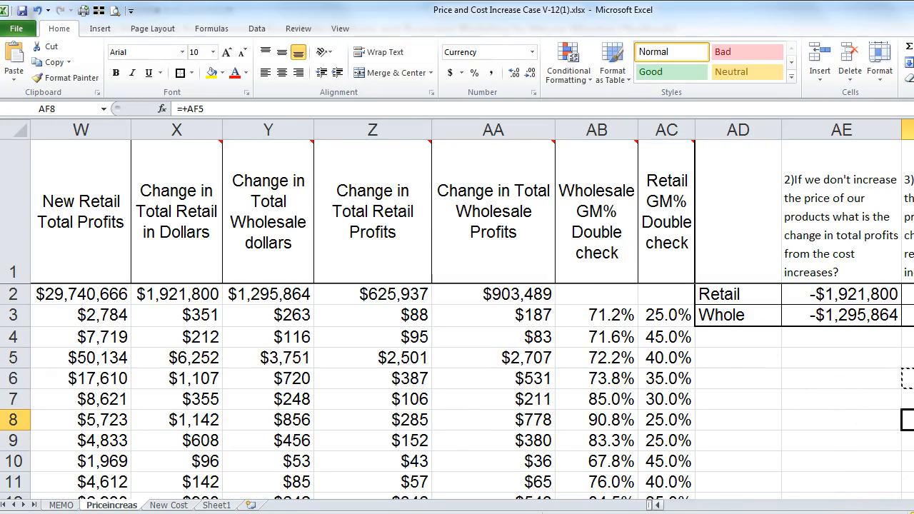
scroll(457, 307, "right", 3)
key("Up")
key("Up")
key("Up")
key("Down")
key("Down")
key("Down")
key("Down")
key("Return")
key("Up")
key("Up")
key("Up")
key("Up")
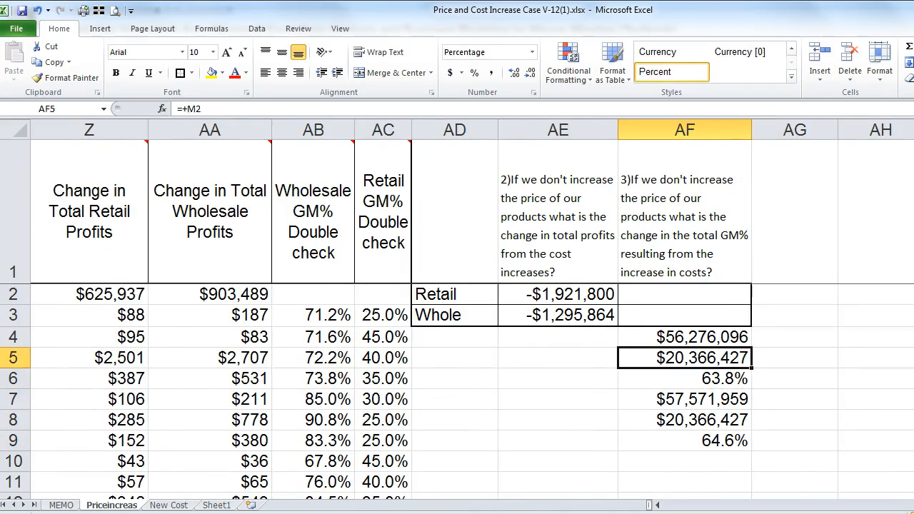
key("Up")
key("Up")
Step: Enter =+AF6-AF9 in AF3 and format it as a two-decimal percentage, showing -0.81%
type("+")
key("Down")
key("Down")
key("Down")
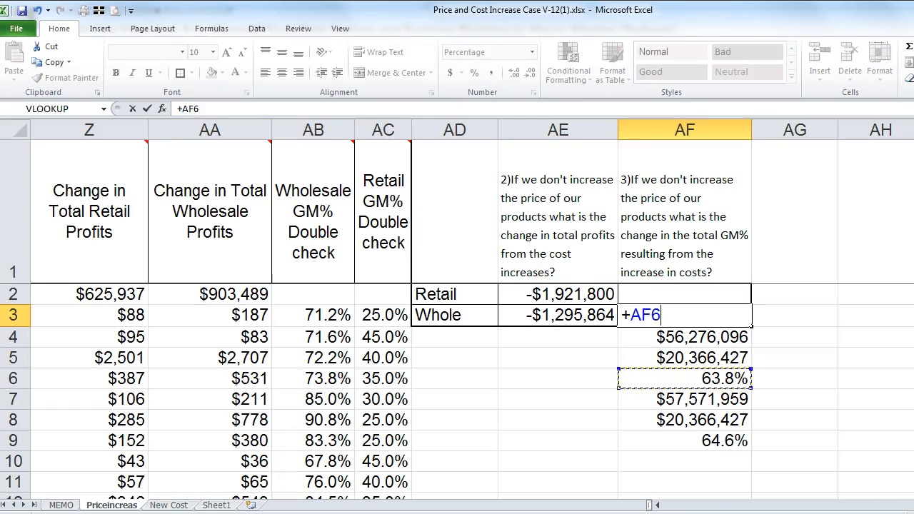
type("-")
key("Down")
key("Down")
key("Down")
key("Down")
key("Down")
key("Down")
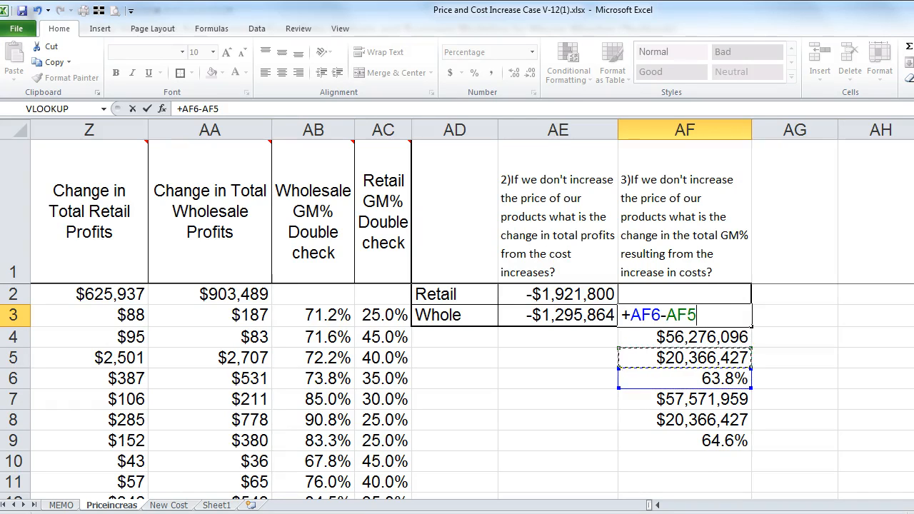
key("Return")
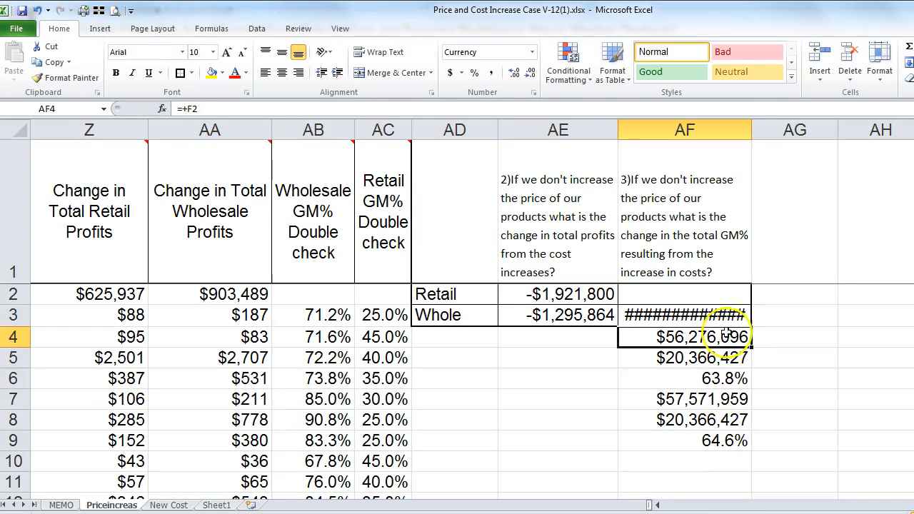
left_click(685, 314)
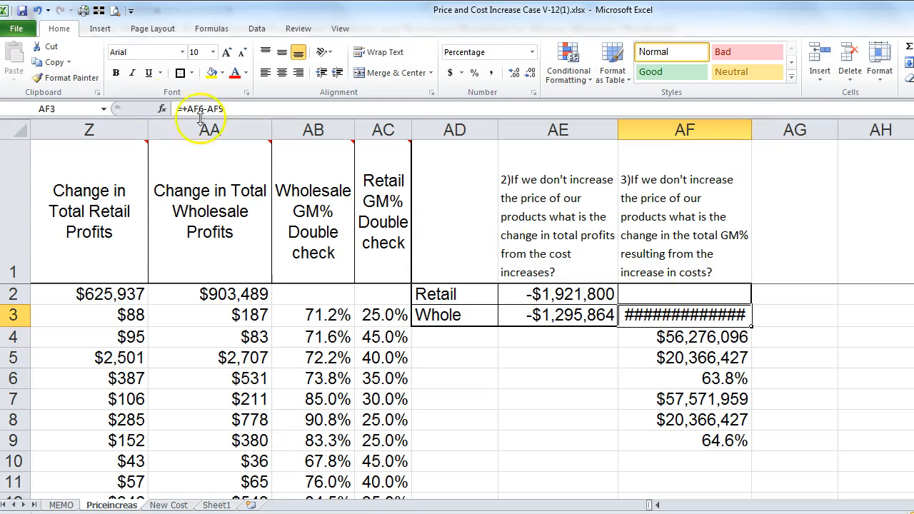
left_click(474, 73)
left_click(516, 75)
left_click(515, 74)
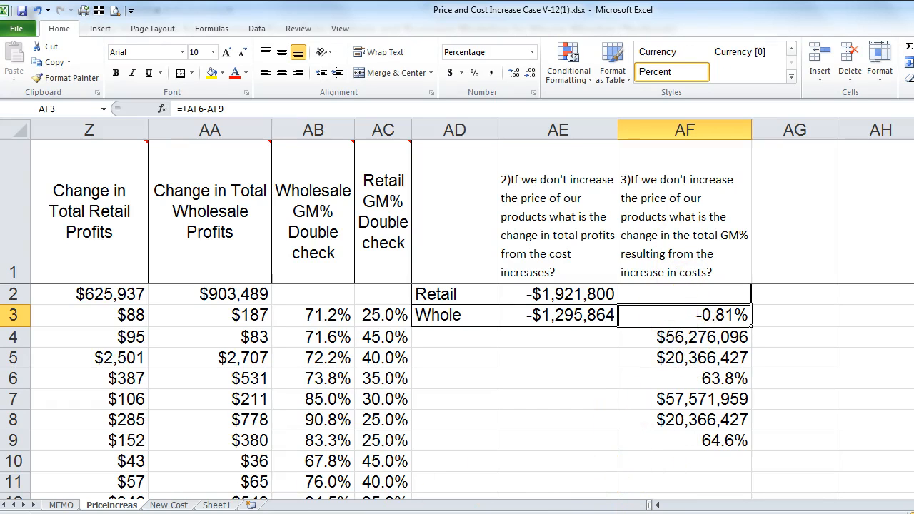
left_click(58, 505)
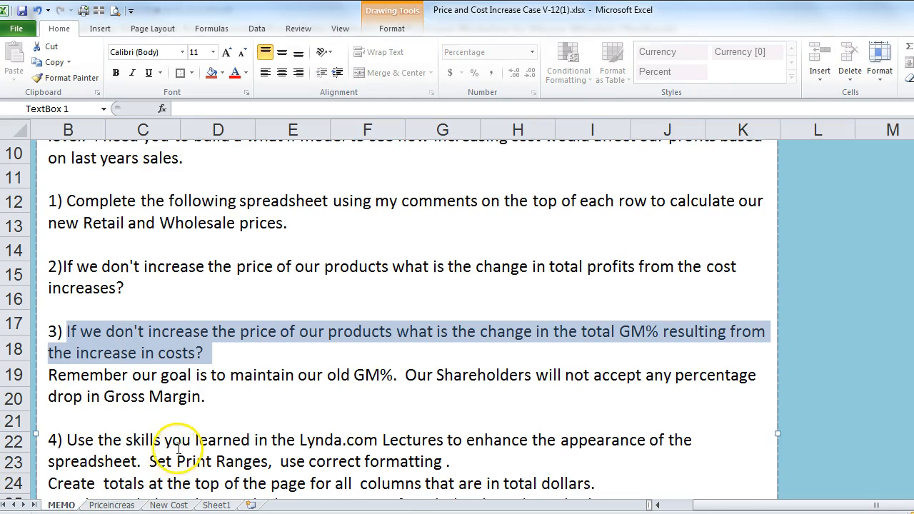
Step: Scroll the MEMO text to read tasks 4 and 5 on formatting, totals and the executive summary
scroll(187, 433, "down", 2)
scroll(118, 282, "down", 1)
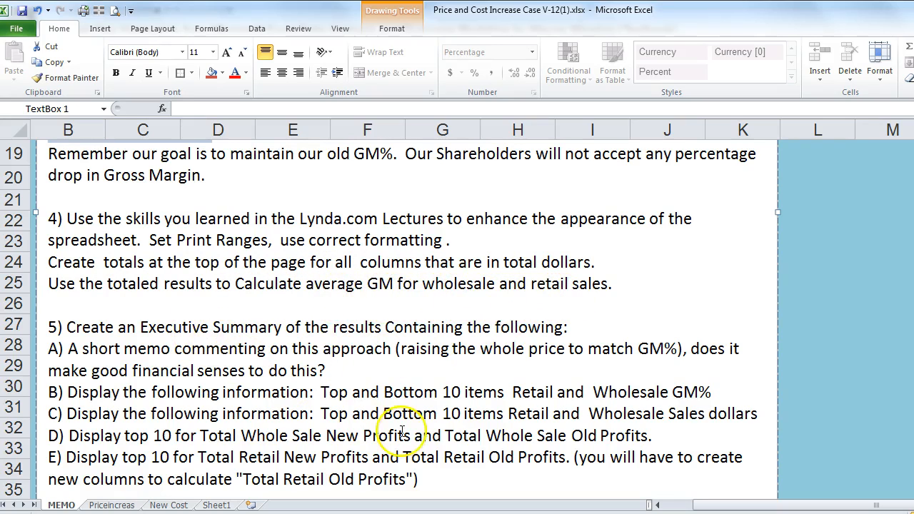
left_click(112, 505)
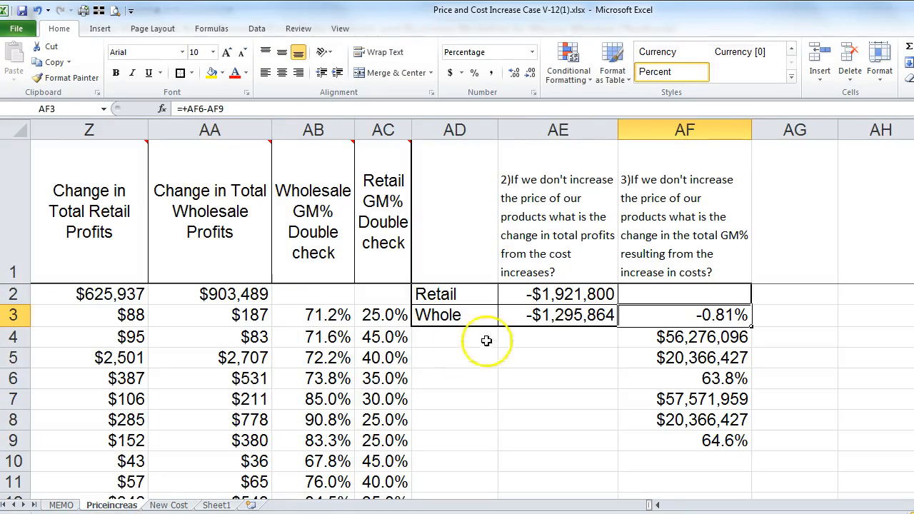
left_click(308, 293)
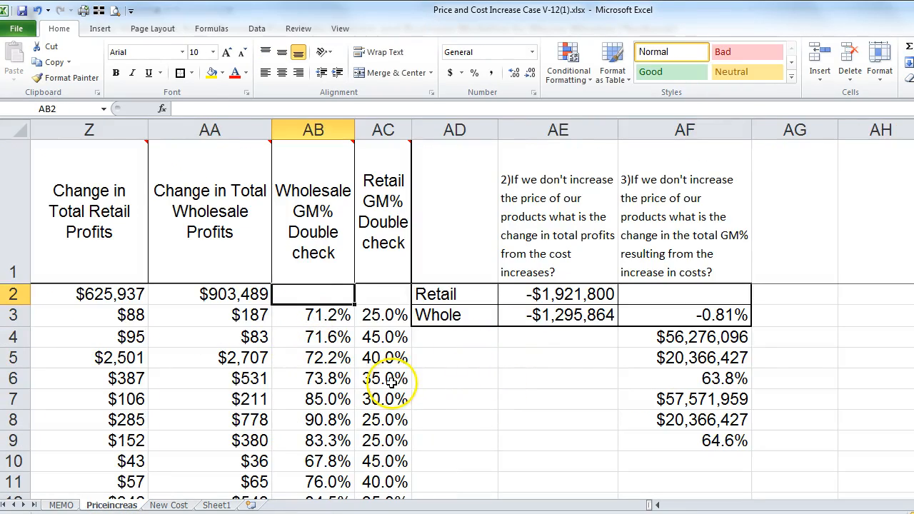
key("Left")
key("Left")
key("Left")
key("Left")
key("Left")
key("Left")
key("Left")
key("Left")
key("Left")
key("Left")
key("Left")
key("Left")
key("Left")
key("Left")
key("Left")
key("Left")
key("Left")
key("Left")
key("Left")
key("Left")
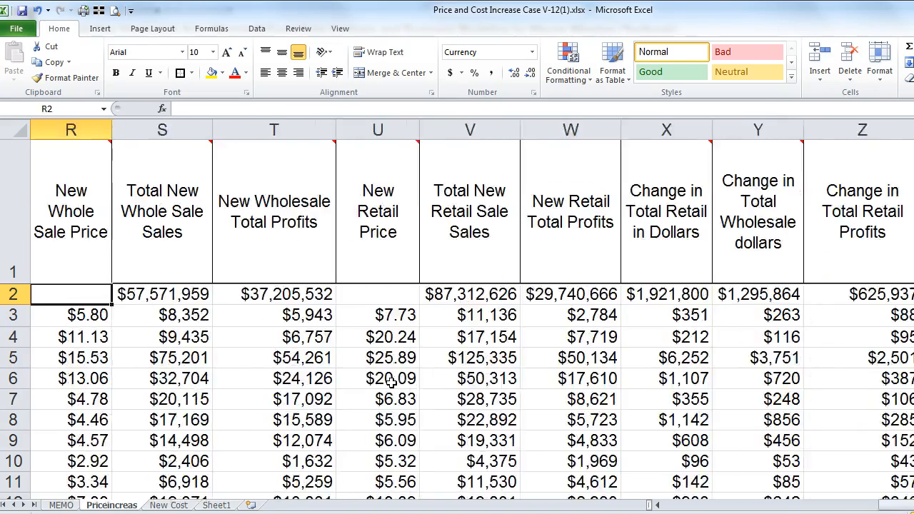
key("Right")
key("Right")
key("Right")
key("Right")
key("Right")
key("Right")
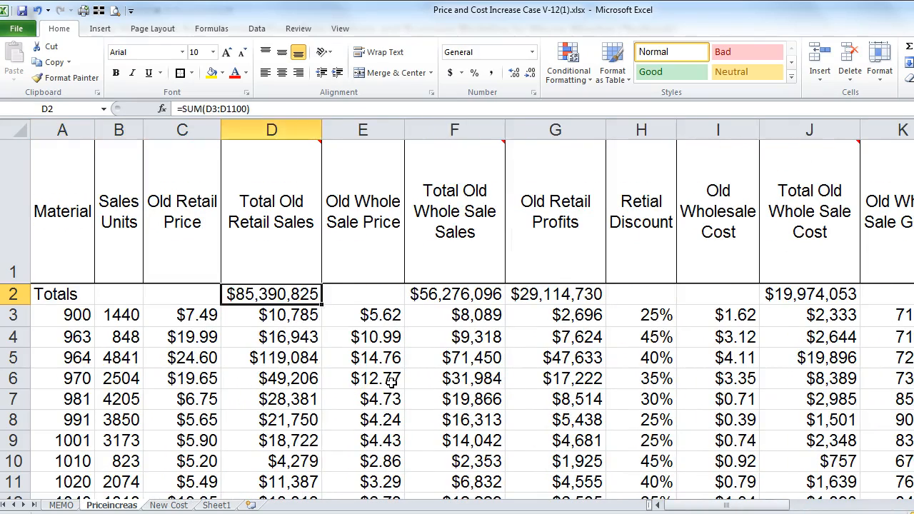
key("Right")
key("Right")
key("Right")
key("Right")
key("Right")
key("Right")
key("Right")
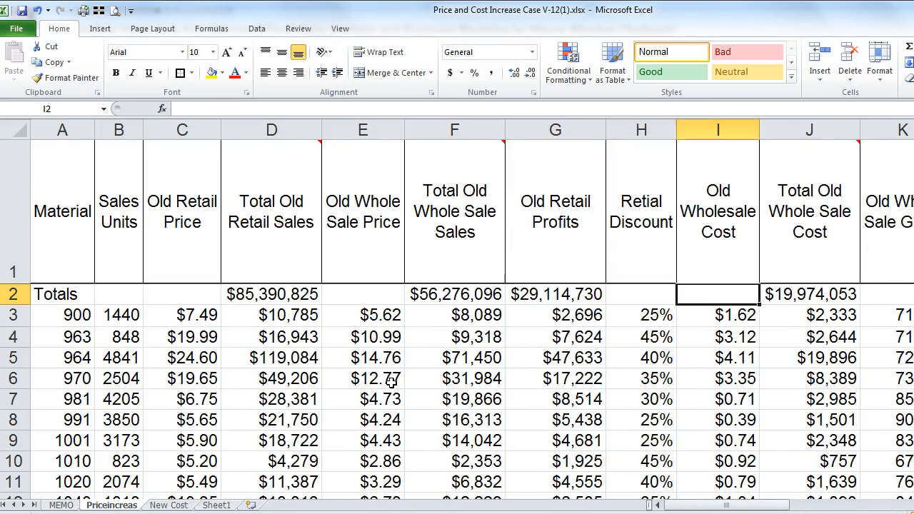
key("Right")
key("Right")
key("Left")
key("Left")
key("Left")
key("Left")
key("Left")
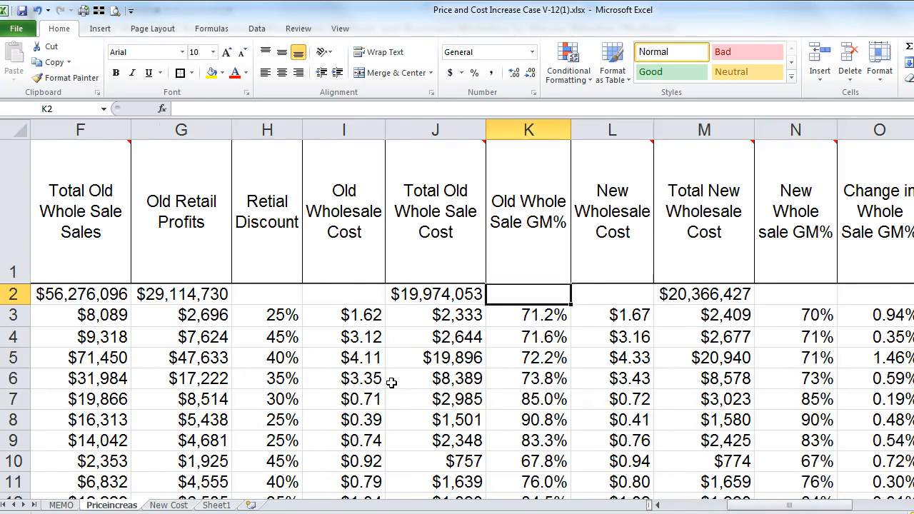
key("Left")
key("Left")
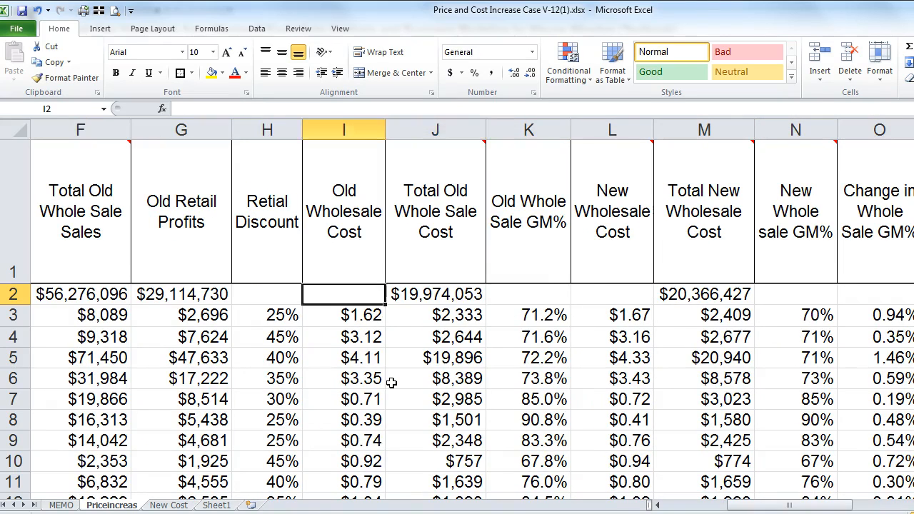
key("Left")
key("Left")
key("Left")
key("Left")
key("Left")
key("Left")
key("Left")
key("Left")
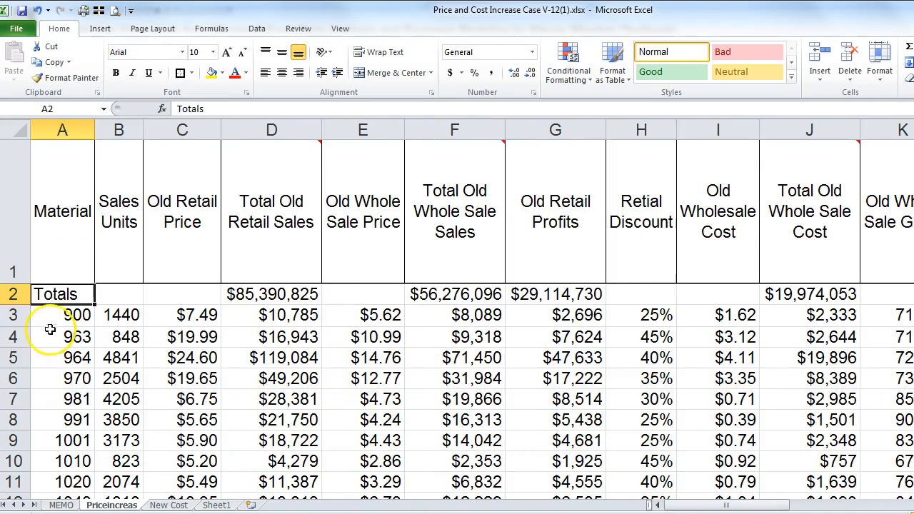
Step: Apply a Top and Double Bottom Border to row 2, then locate blank totals such as K2
left_click(14, 294)
left_click(192, 73)
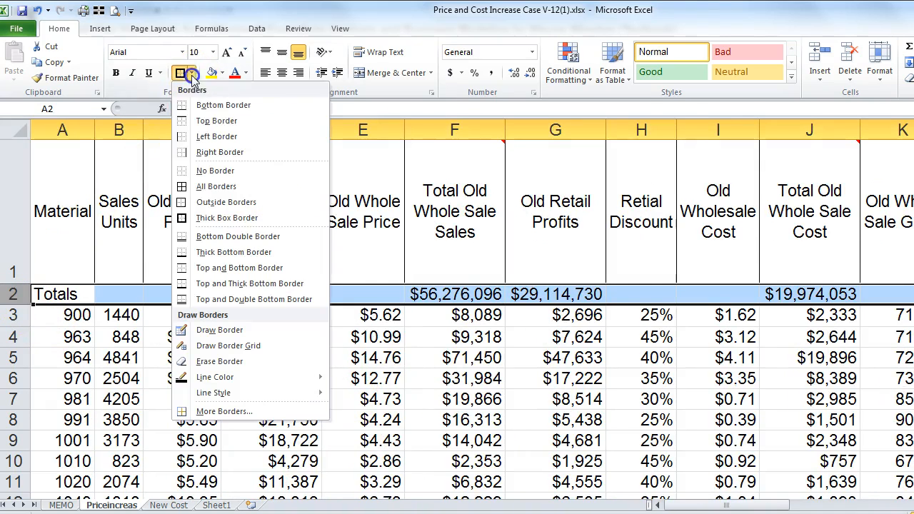
left_click(214, 299)
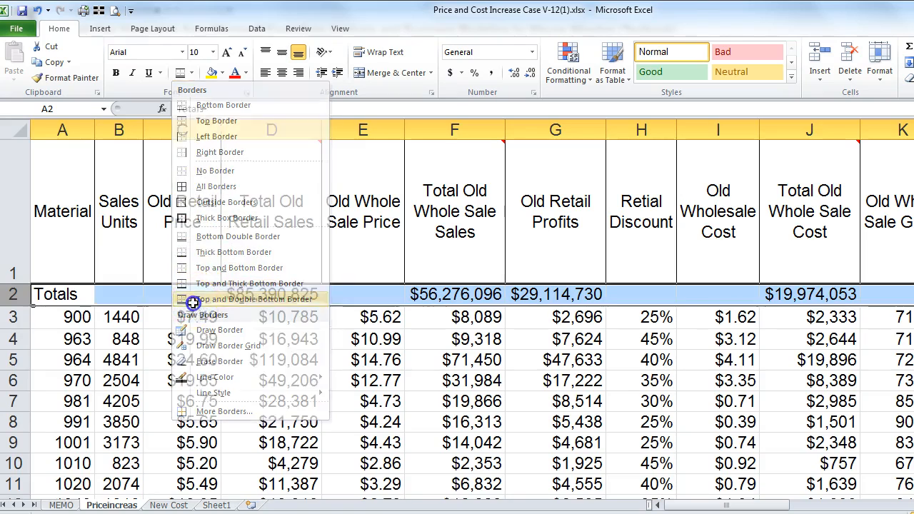
left_click(271, 360)
left_click(243, 296)
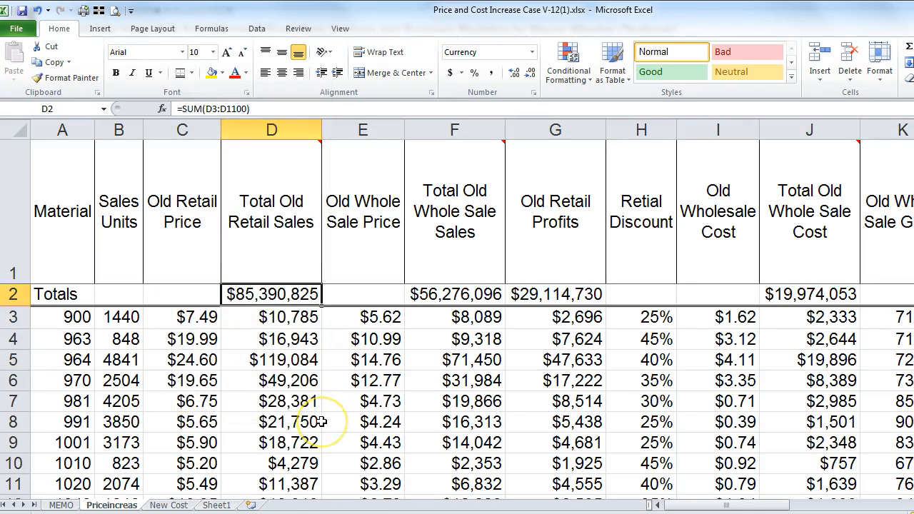
key("Left")
key("Left")
key("Left")
key("Right")
key("Right")
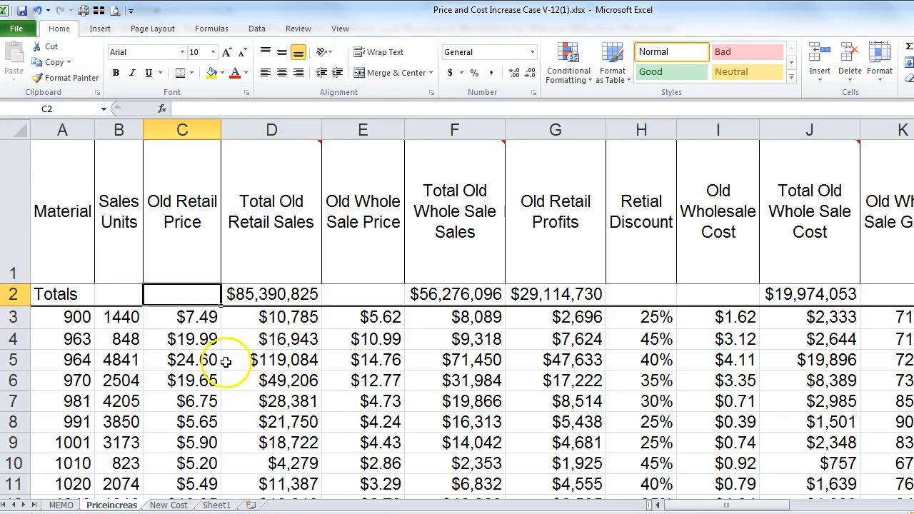
left_click(264, 294)
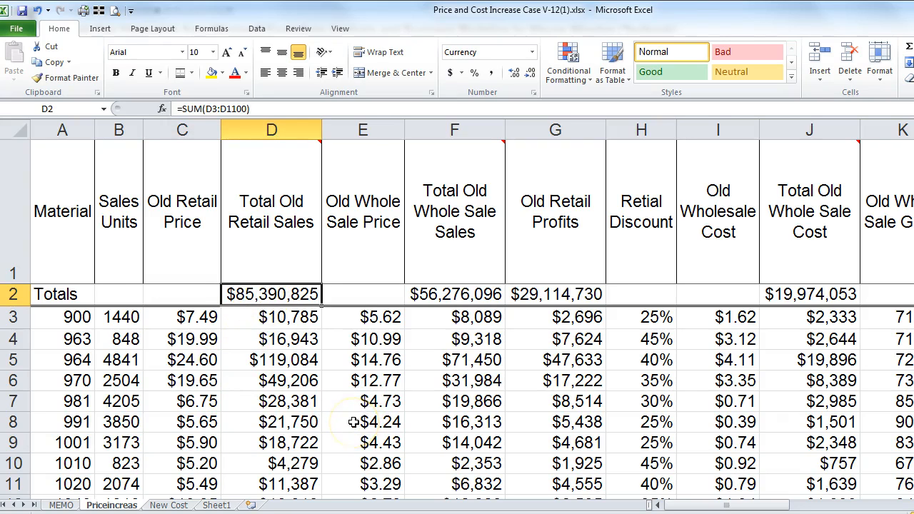
key("Right")
key("Right")
key("Right")
key("Right")
key("Right")
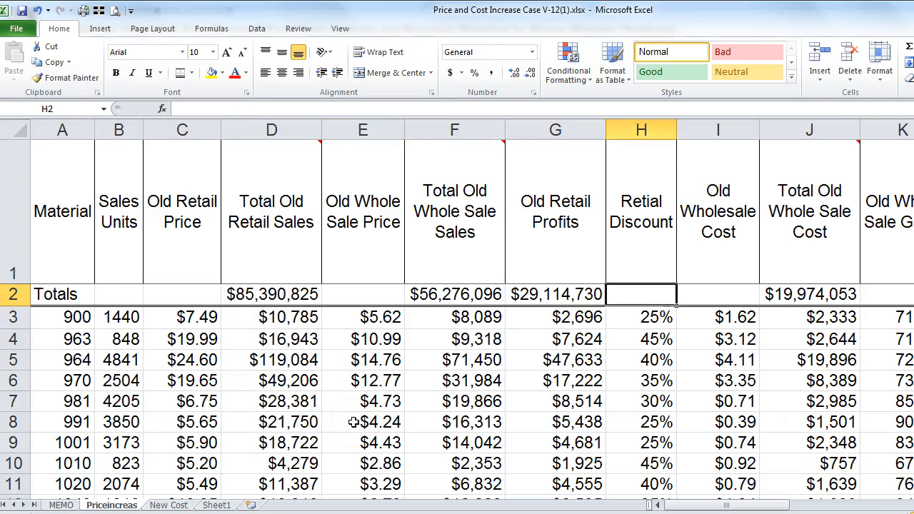
key("Right")
key("Right")
key("Right")
key("Right")
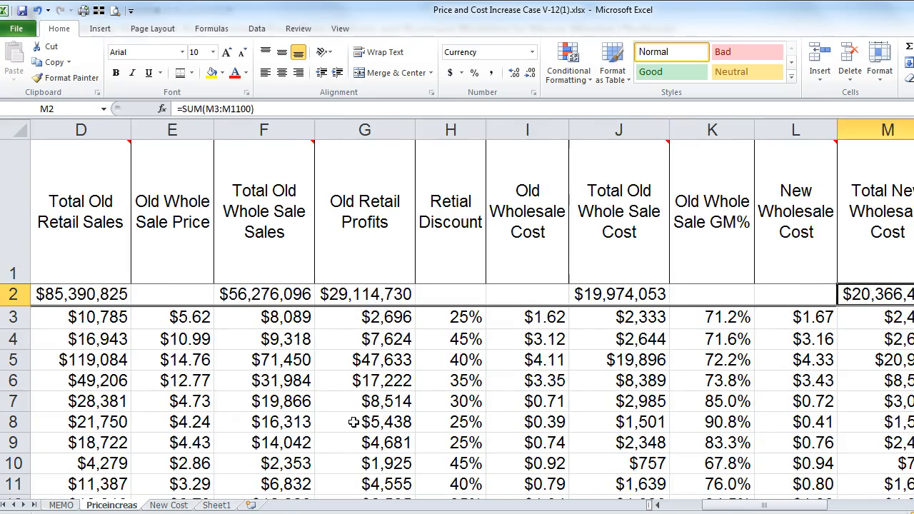
key("Left")
key("Left")
Step: Enter =+(F2-J2)/F2 in K2 for the overall old wholesale margin
type("+")
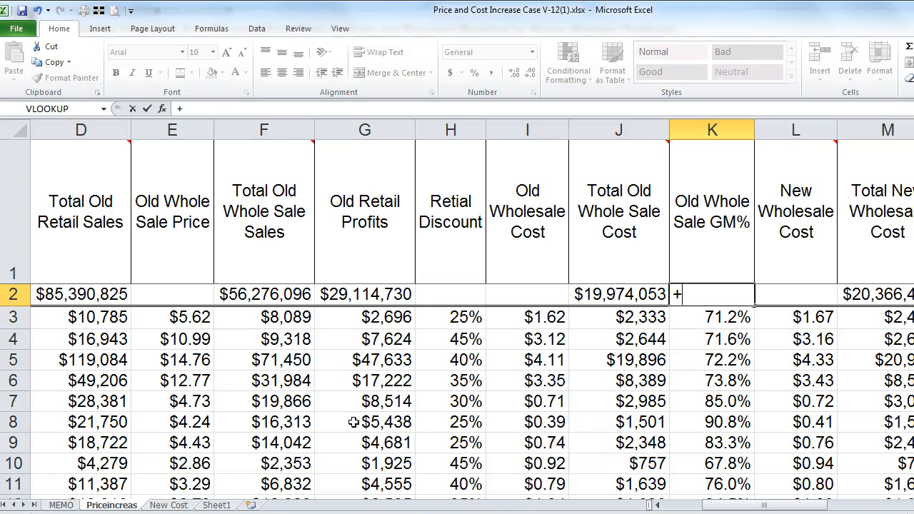
key("Left")
key("Left")
key("Left")
key("Left")
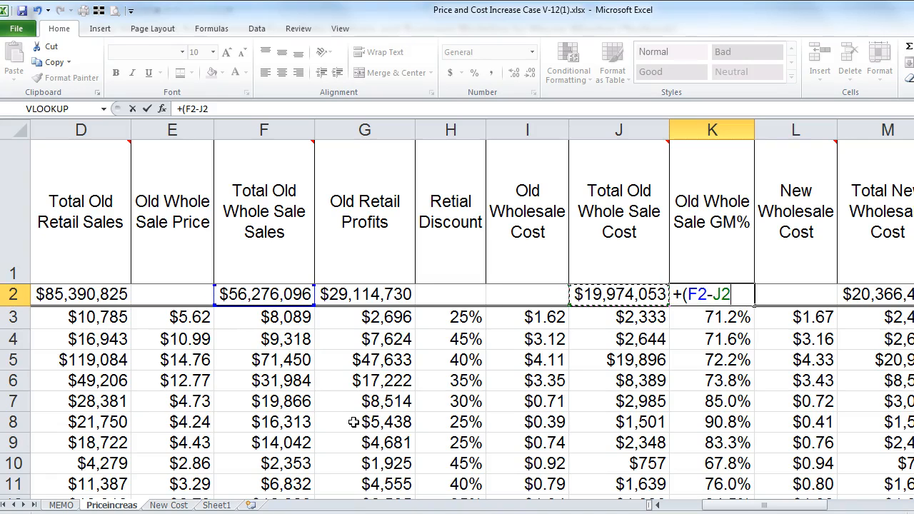
key("Left")
key("Left")
key("Left")
key("Left")
key("Left")
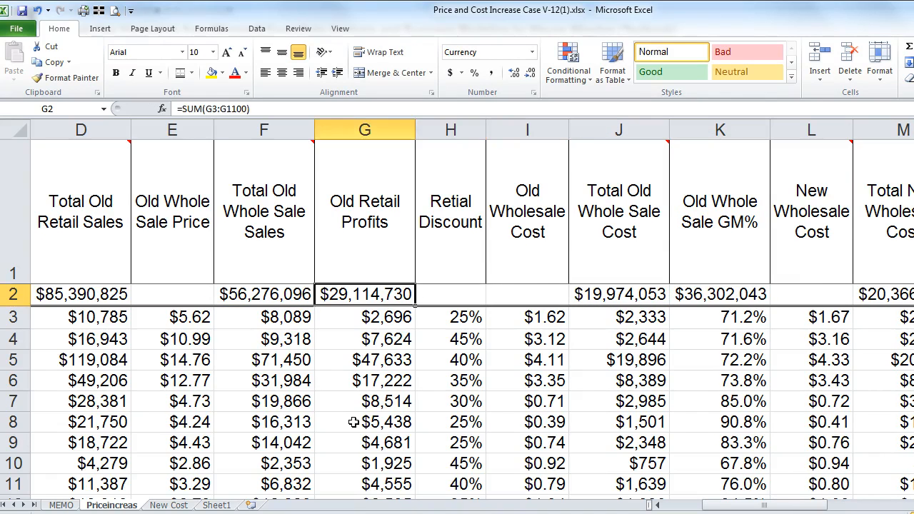
key("Down")
key("Up")
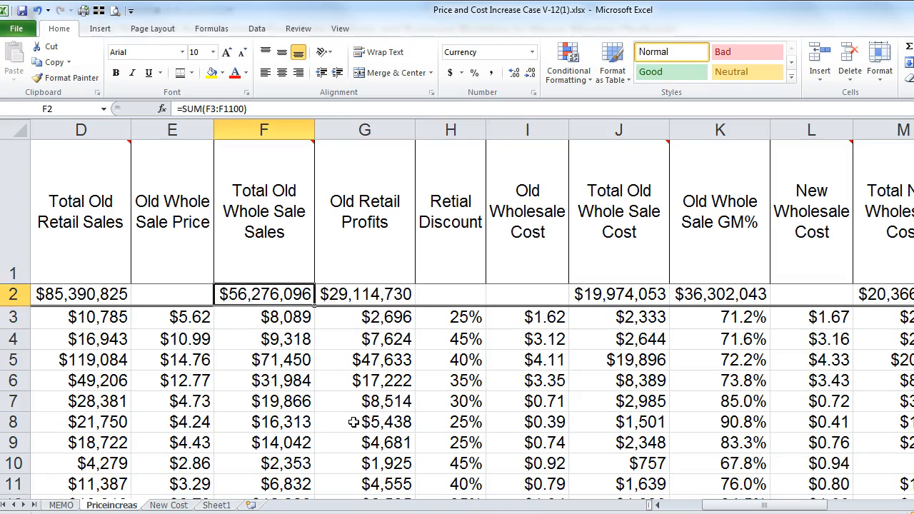
key("Right")
key("Right")
key("Right")
key("Right")
key("Right")
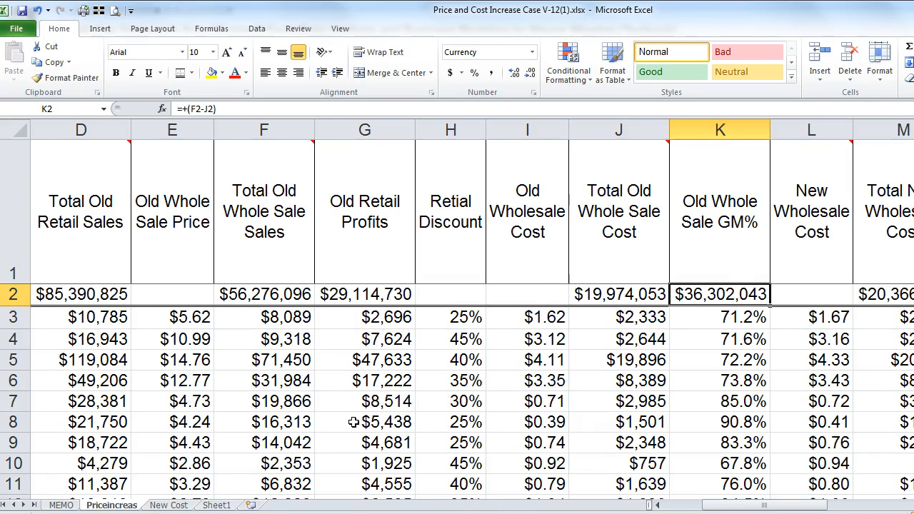
key("F2")
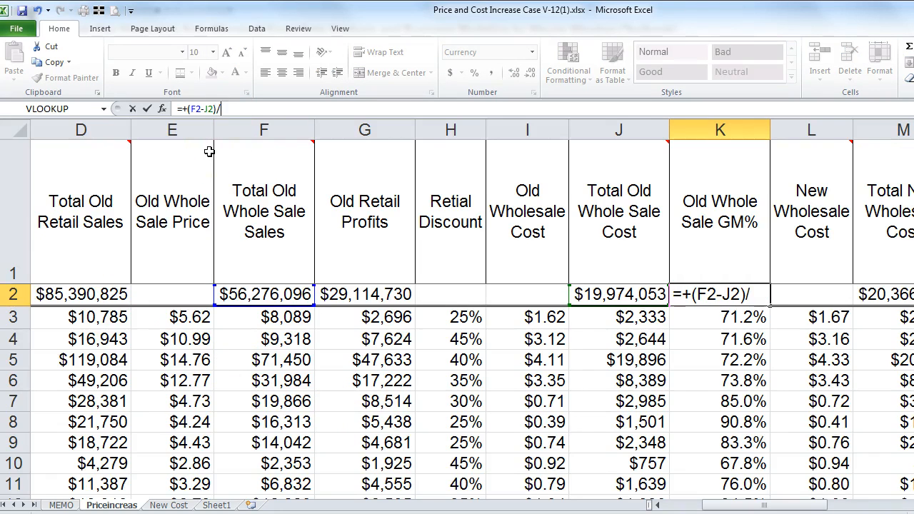
type("/")
left_click(249, 293)
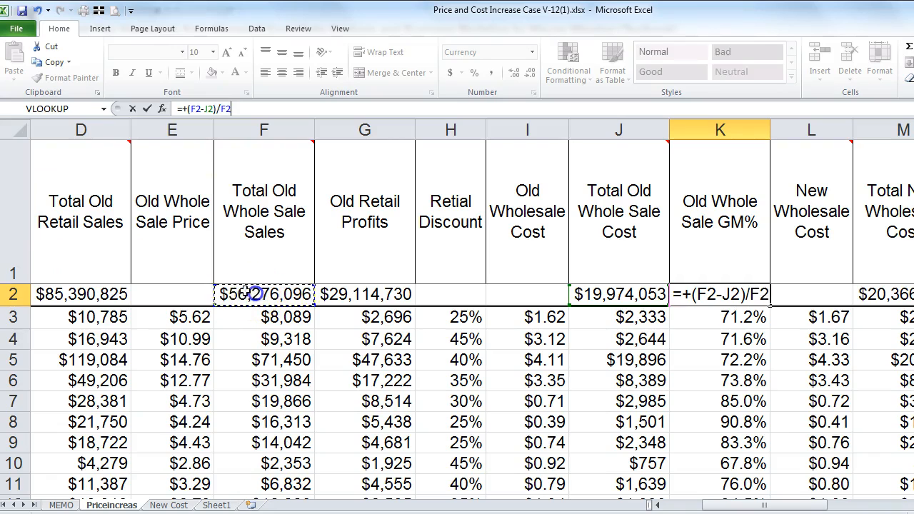
key("Return")
Step: Format K2 as a one-decimal percentage, showing 64.5%
left_click(743, 291)
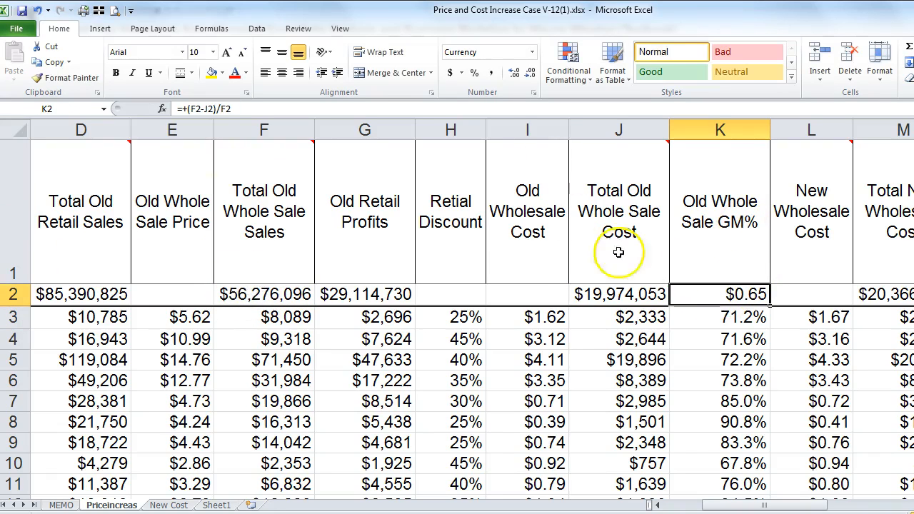
left_click(475, 73)
left_click(513, 74)
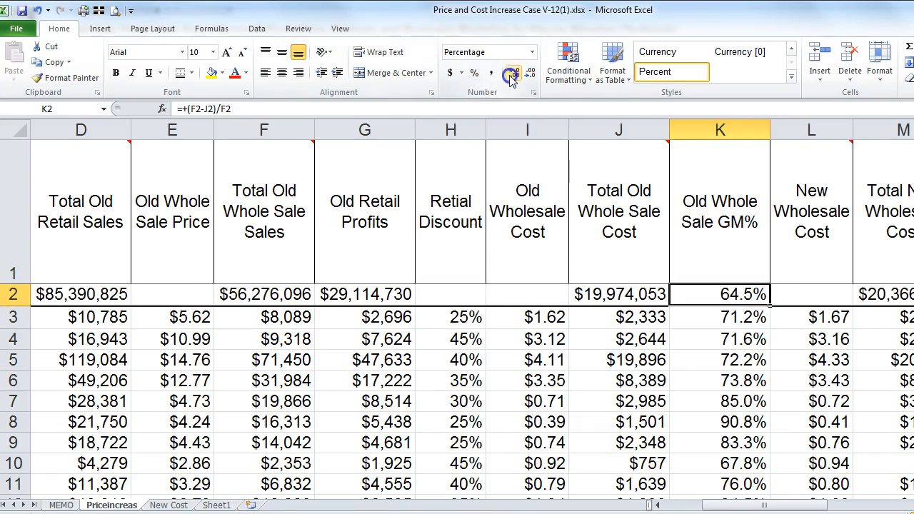
left_click_drag(762, 505, 787, 504)
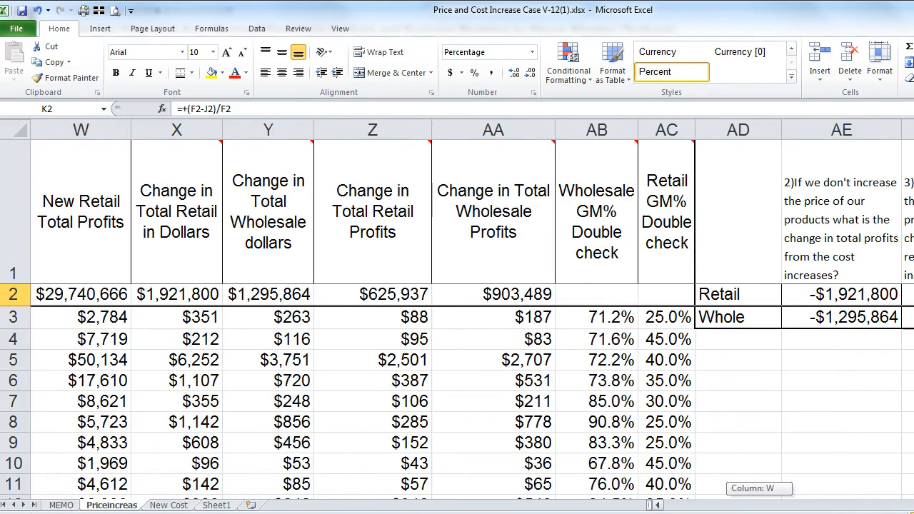
left_click_drag(787, 504, 777, 504)
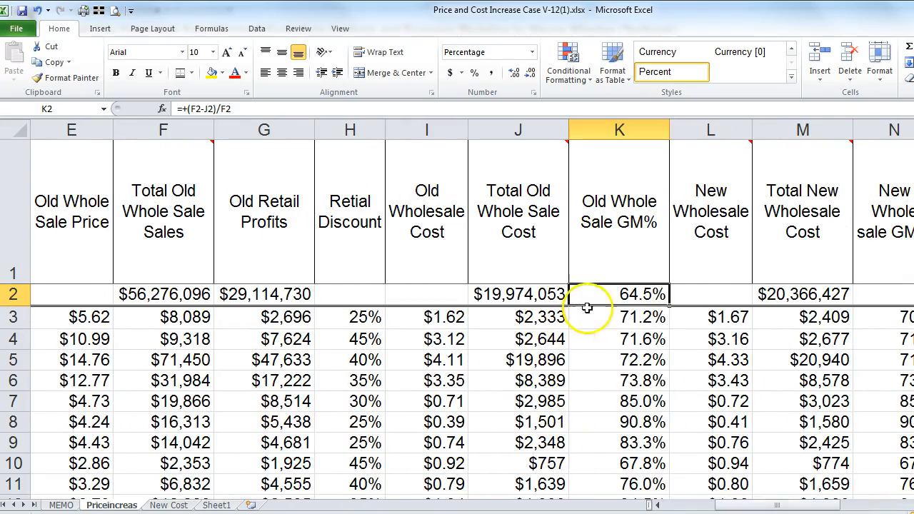
Step: Abandon a started entry in N2 and copy the N3 margin formula
key("Right")
key("Right")
key("Right")
key("Right")
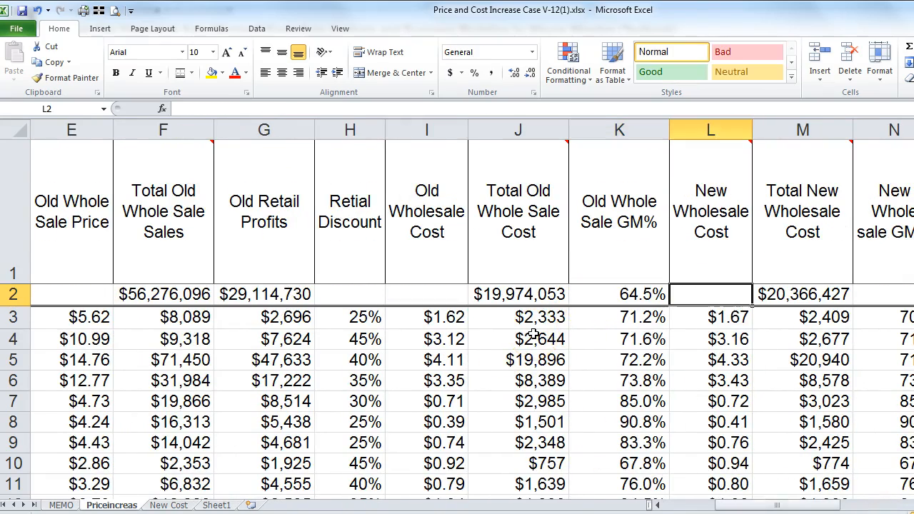
key("Left")
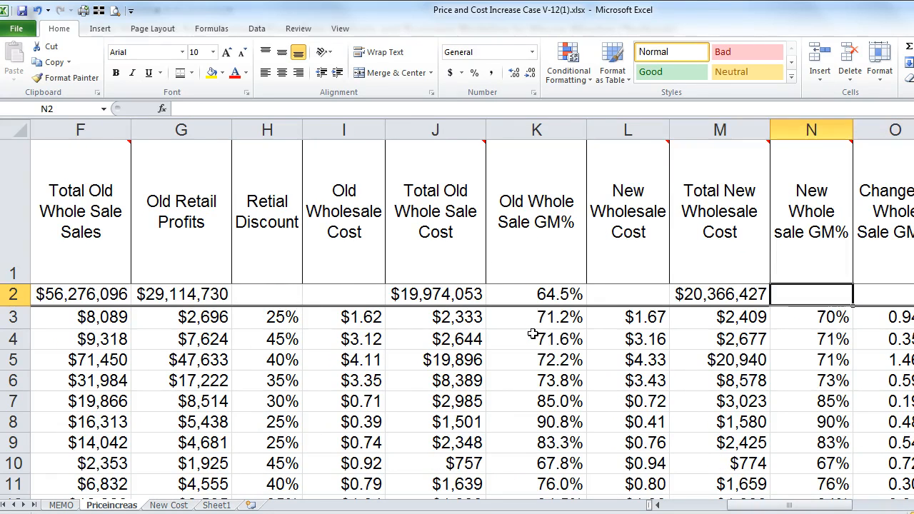
type("+")
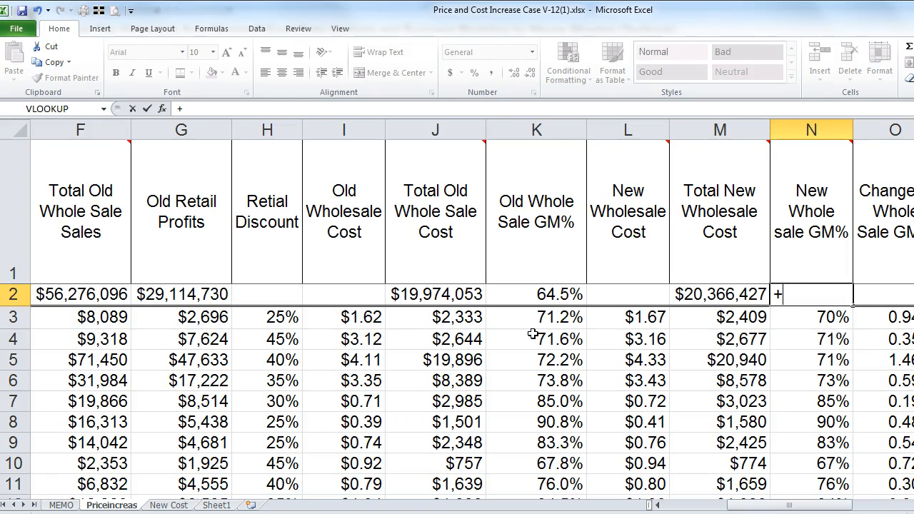
key("Escape")
key("Down")
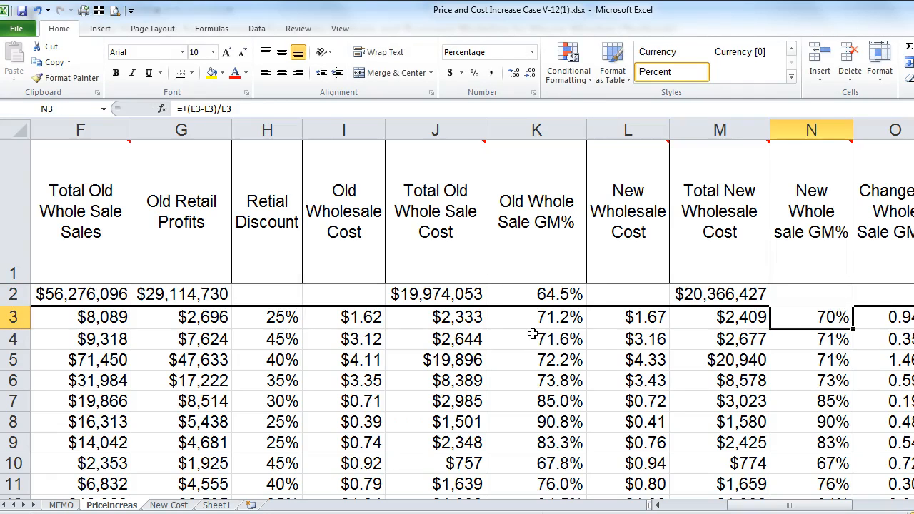
key("ctrl+c")
Step: Close Help, paste the N3 formula into N2 (#DIV/0!), and delete N3's formula
key("F1")
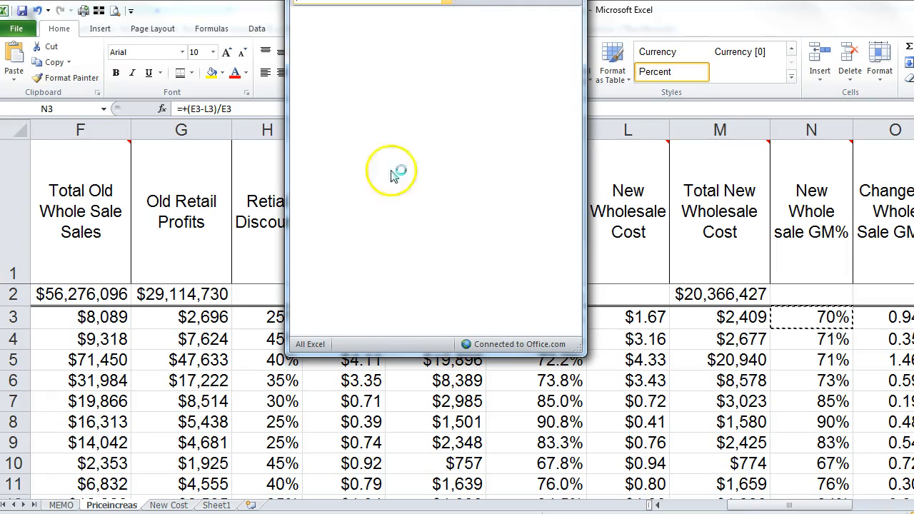
left_click(572, 0)
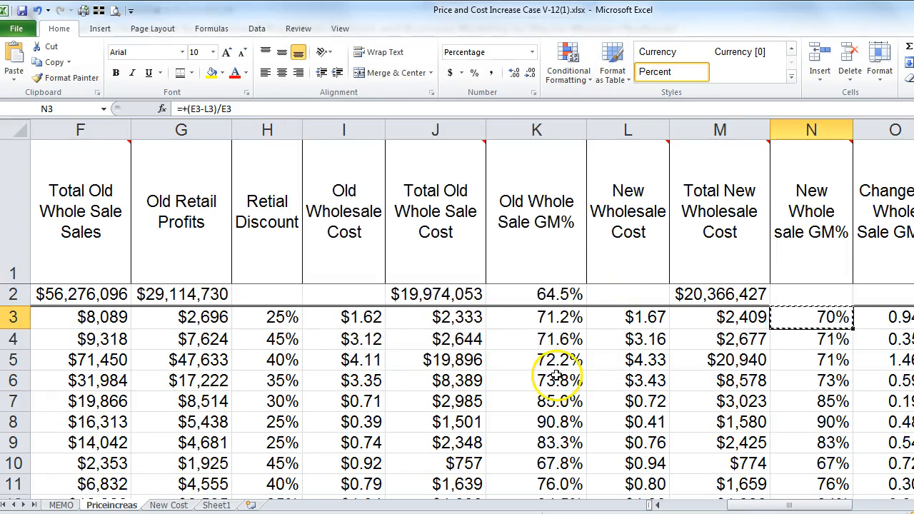
key("Up")
key("Return")
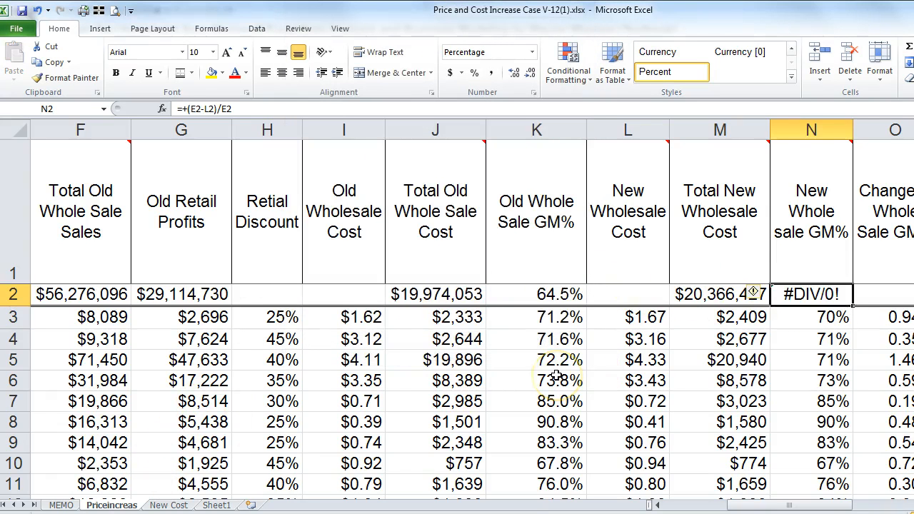
key("Down")
key("Delete")
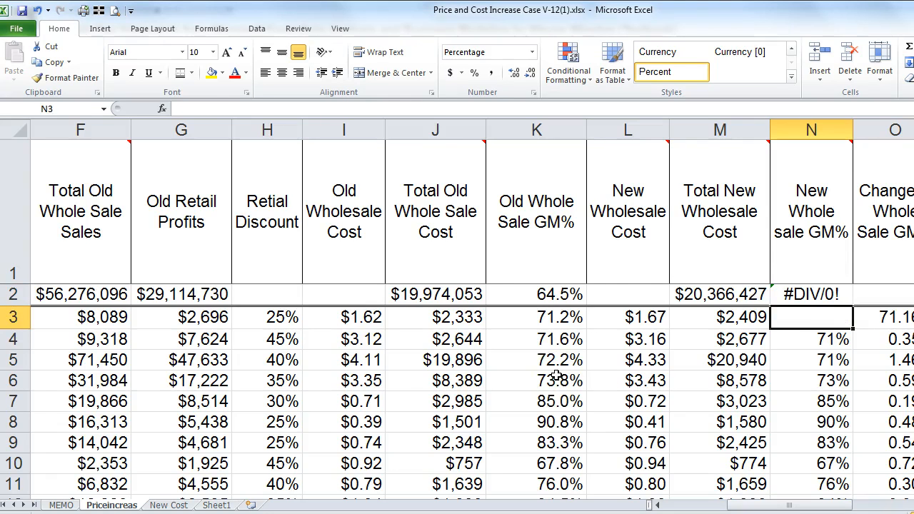
Step: Undo twice to restore N3's formula and clear N2 again
left_click(41, 11)
left_click(40, 10)
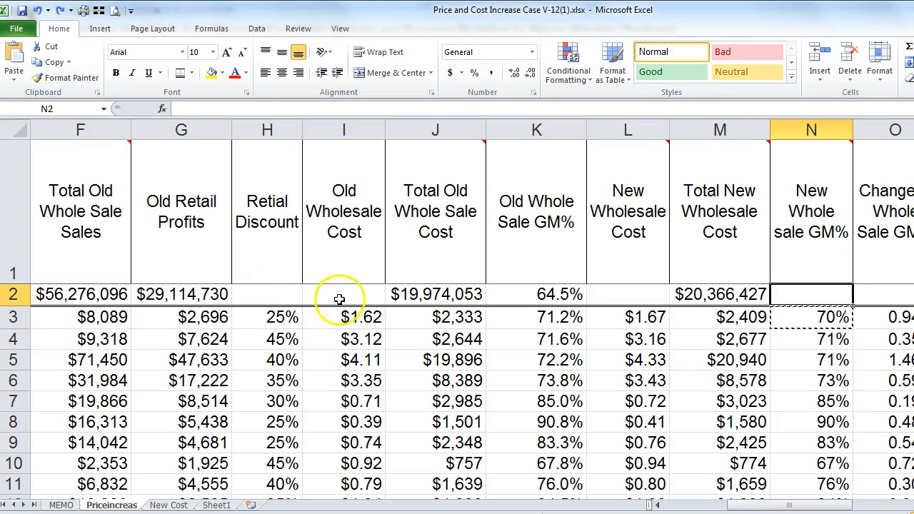
left_click(800, 320)
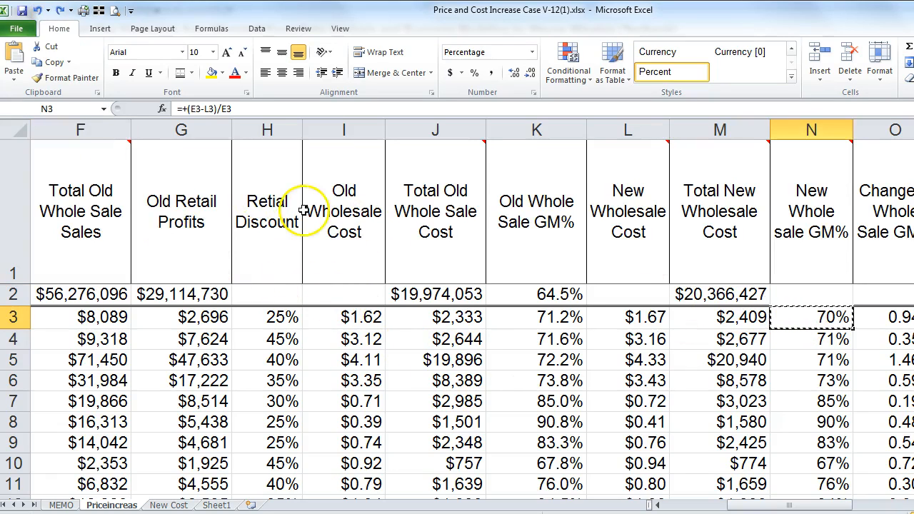
Step: Enter a first margin formula in N2 built from the S2 and M2 totals
mouse_move(622, 204)
key("Escape")
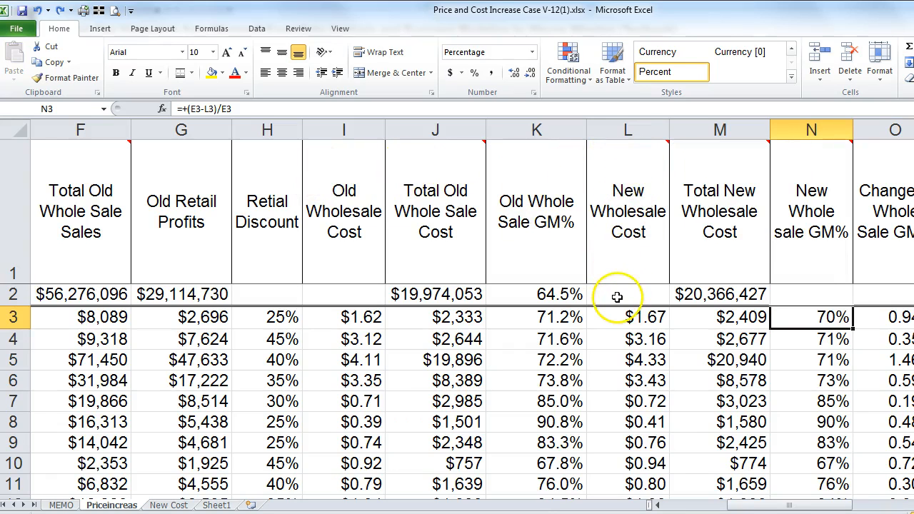
left_click(796, 297)
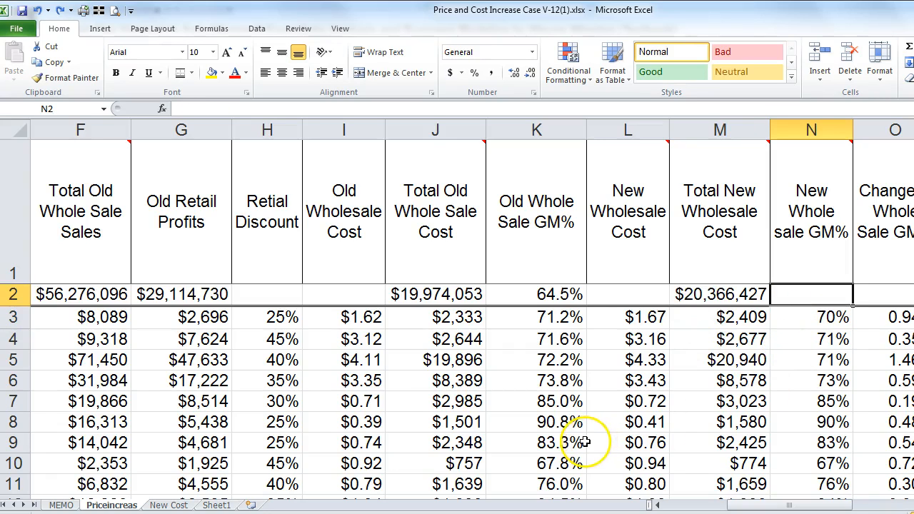
type("+I2")
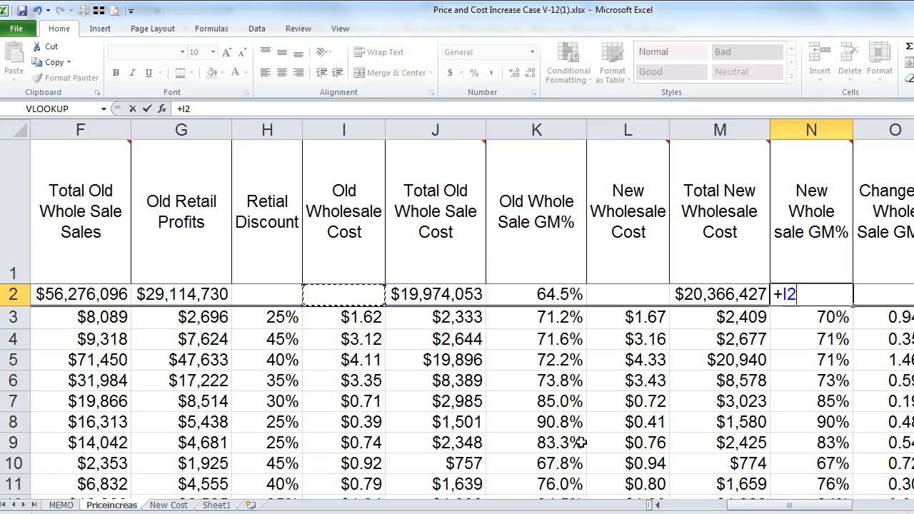
key("Left")
key("Left")
key("Left")
key("Left")
key("Left")
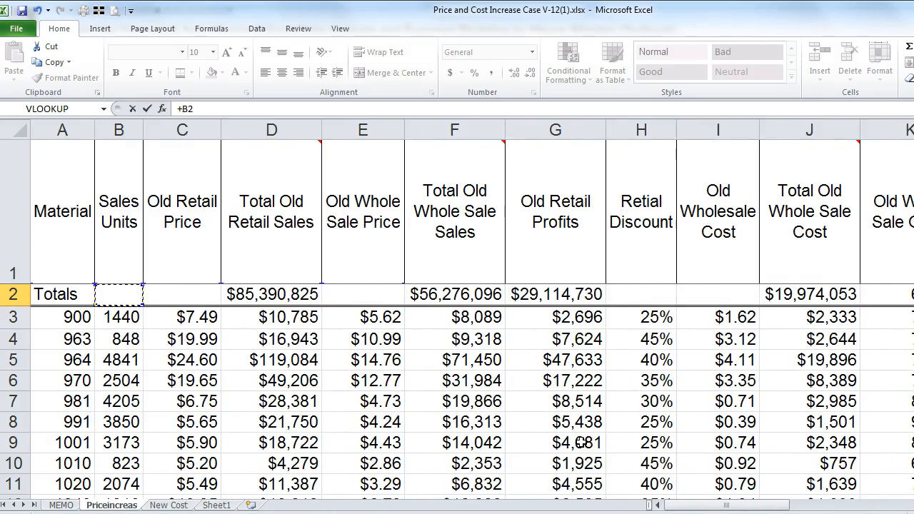
key("Right")
key("Right")
key("Right")
key("Right")
key("Right")
key("Right")
key("Right")
key("Right")
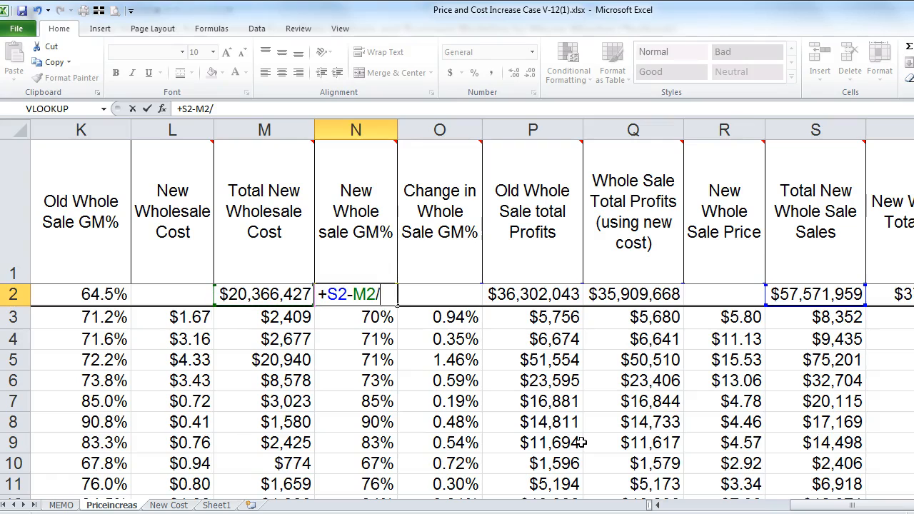
key("Return")
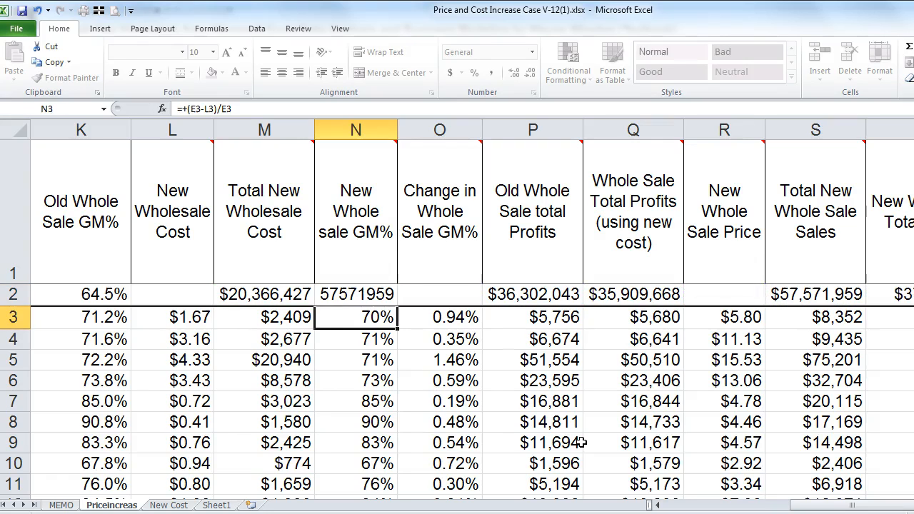
Step: Add parentheses to N2's formula so it reads =+(S2-M2)/S2
key("Up")
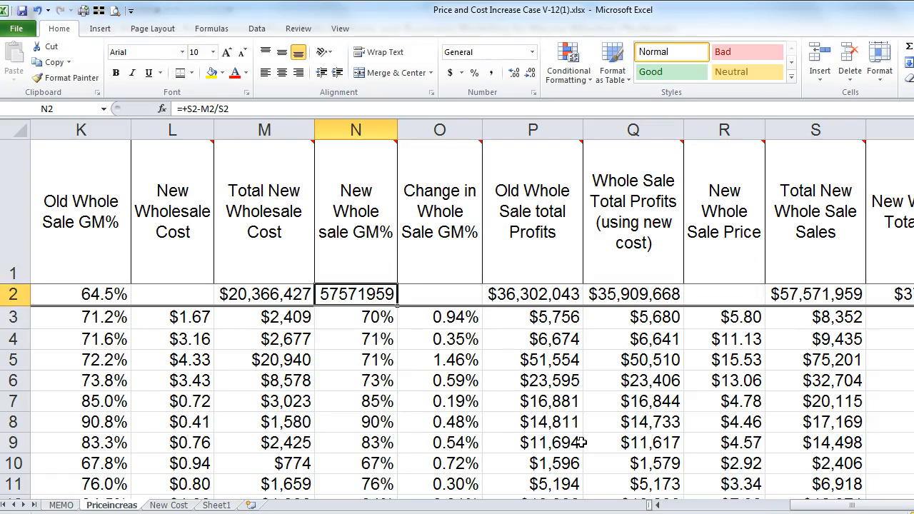
left_click(188, 109)
type("(")
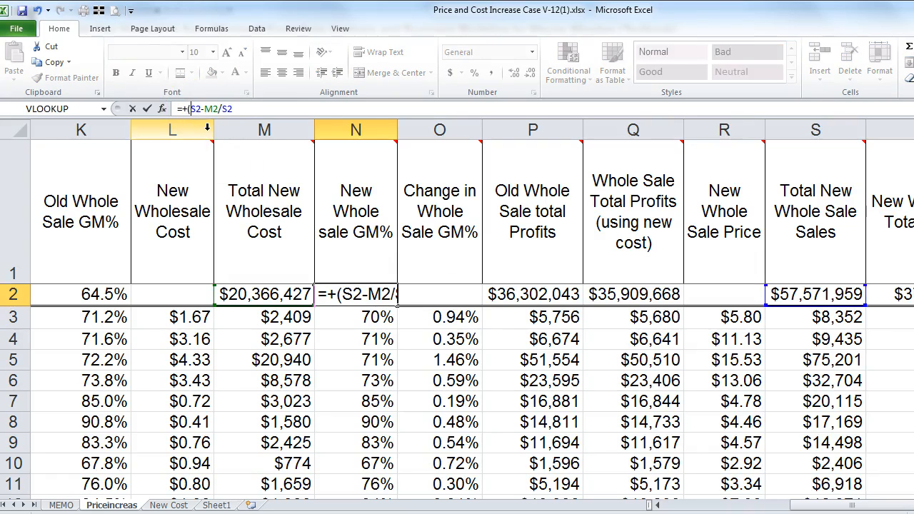
key("Return")
key("Up")
Step: Format N2 as a one-decimal percentage, showing 64.6%
left_click(511, 75)
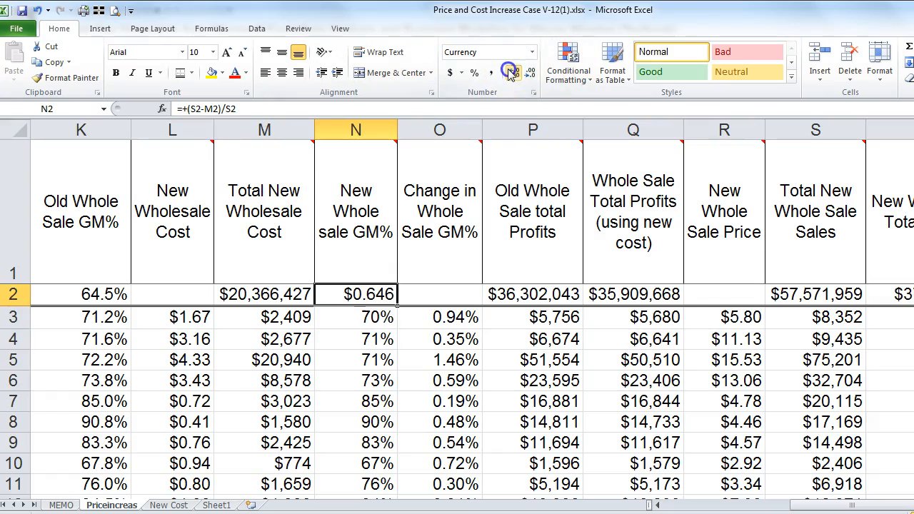
left_click(474, 74)
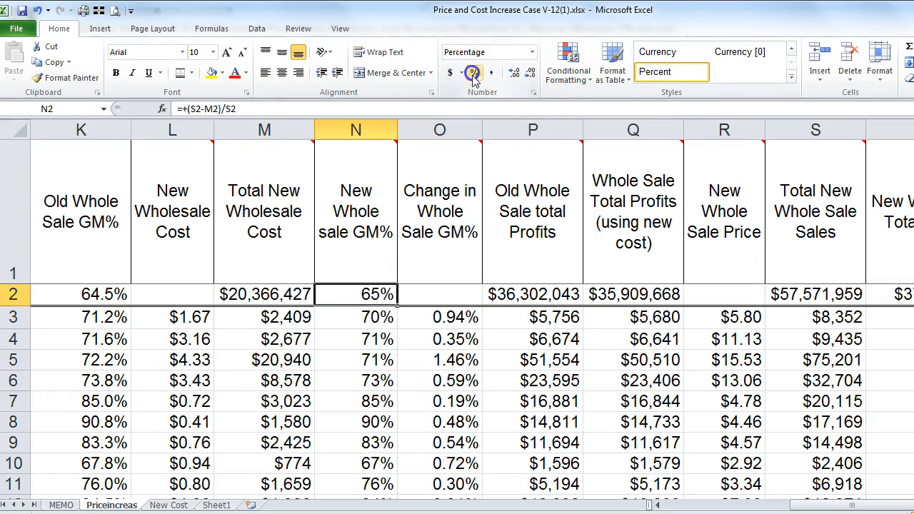
left_click(514, 77)
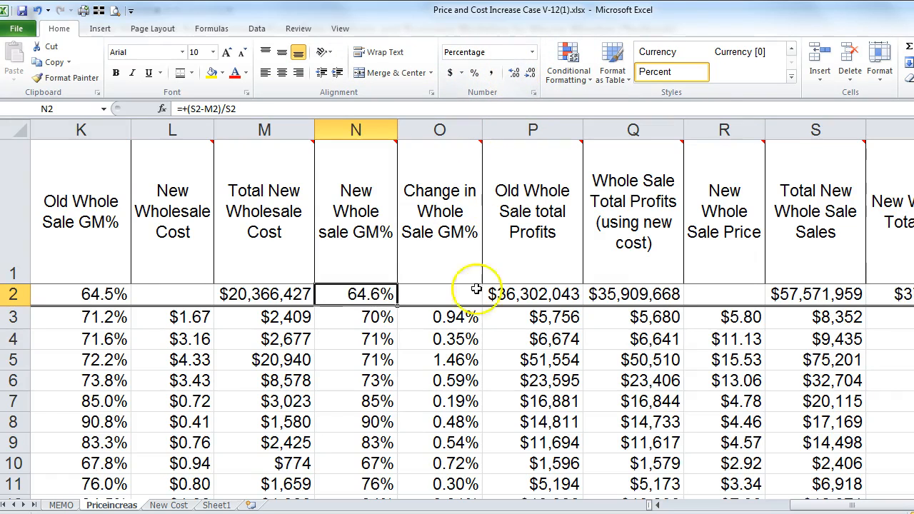
left_click(418, 293)
Step: Enter =+N2-K2 in O2, giving a 0.1% change in wholesale GM%
key("Up")
key("Down")
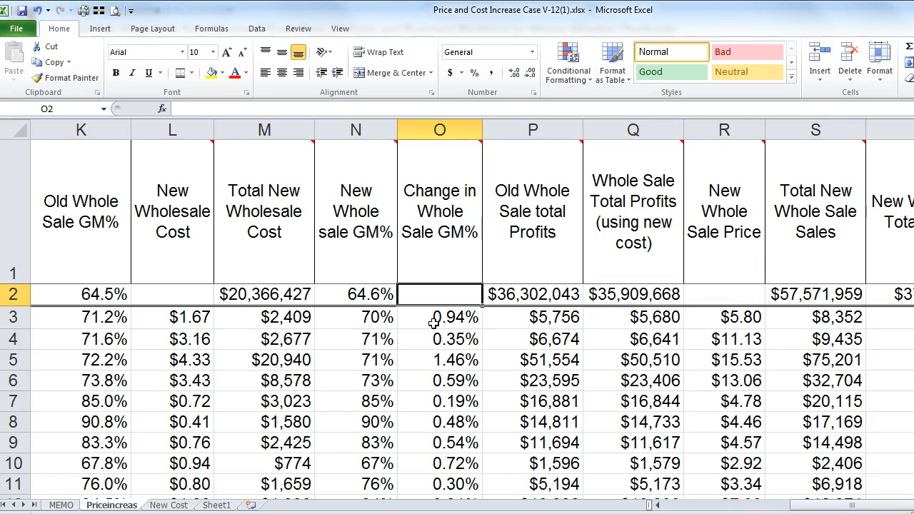
type("+N2-M2")
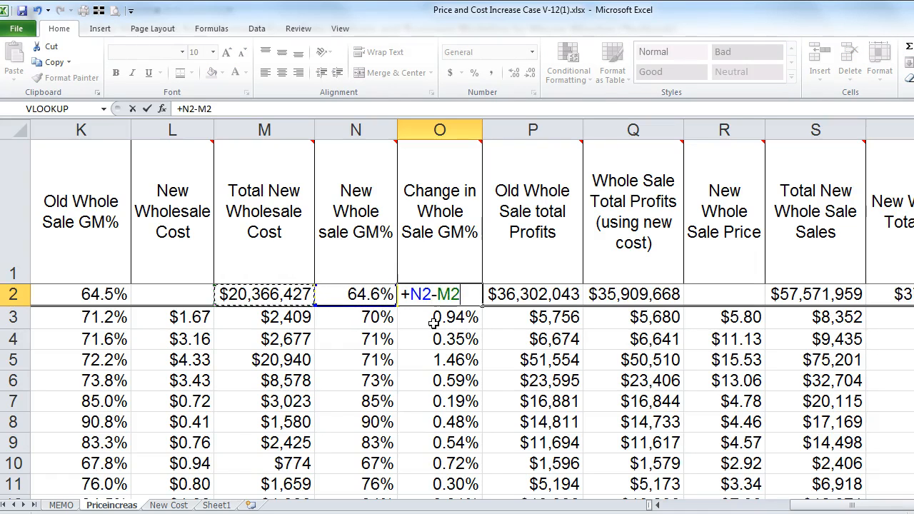
key("Left")
key("Return")
key("Up")
Step: Step across the Totals row in row 2 to check the sums
key("Right")
key("Right")
key("Right")
key("Right")
key("Right")
key("Right")
key("Right")
key("Right")
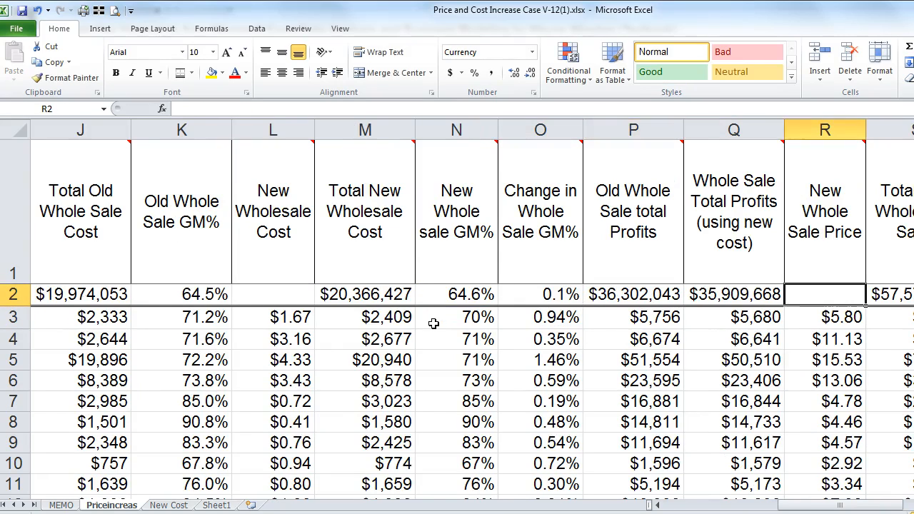
key("Right")
key("Right")
key("Right")
key("Right")
key("Right")
key("Right")
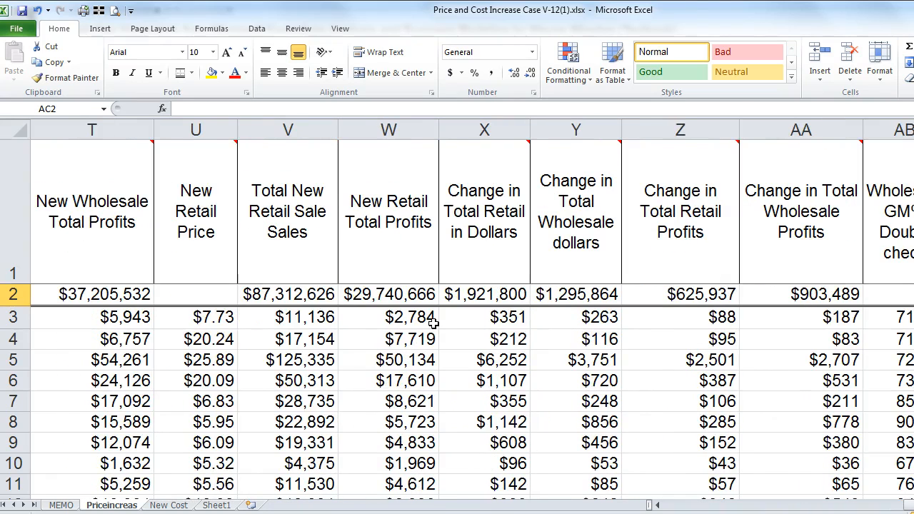
key("Left")
key("Left")
key("Left")
key("Left")
key("Left")
key("Left")
key("Left")
key("Left")
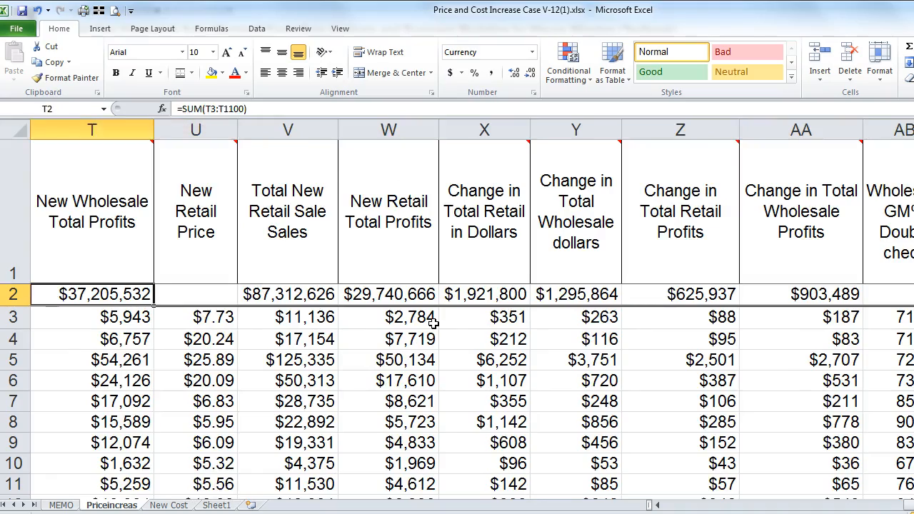
key("Left")
key("Left")
key("Left")
key("Left")
key("Left")
key("Left")
key("Left")
key("Left")
key("Left")
key("Left")
key("Left")
key("Left")
key("Left")
key("Left")
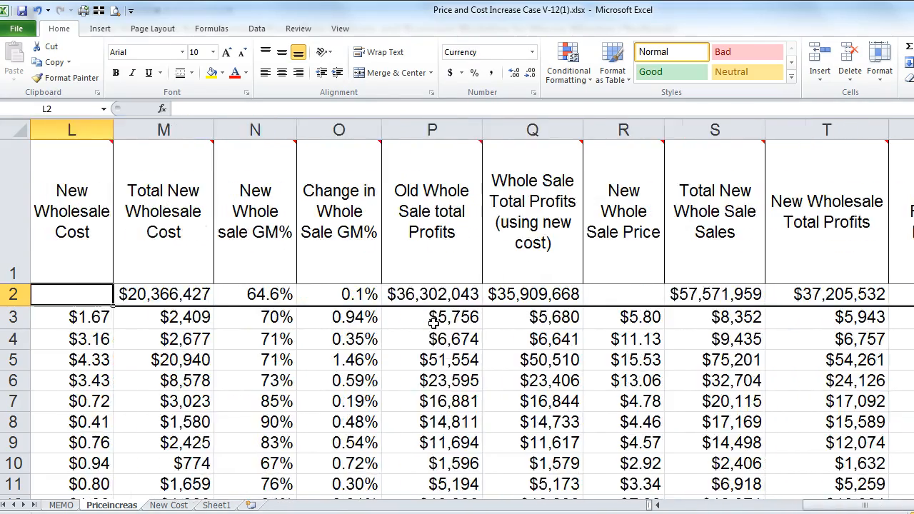
key("Left")
key("Left")
key("Left")
key("Left")
key("Left")
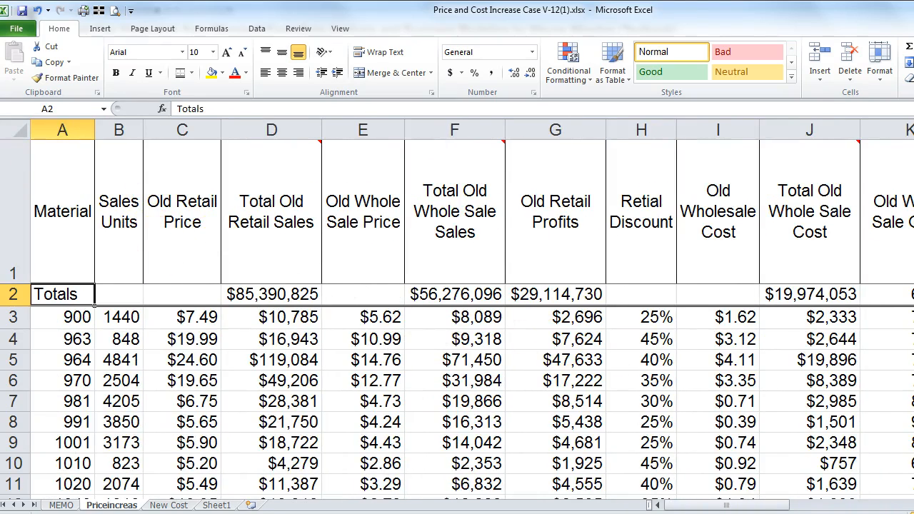
left_click(57, 505)
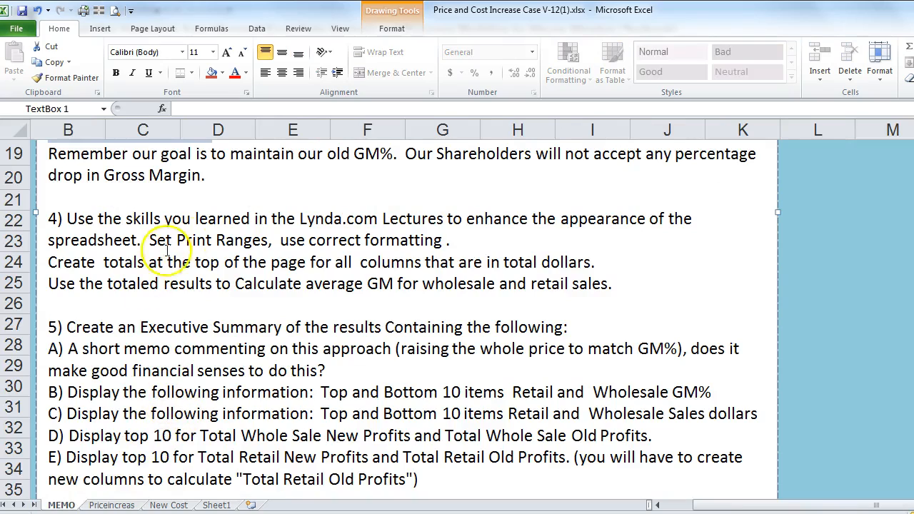
scroll(264, 260, "up", 2)
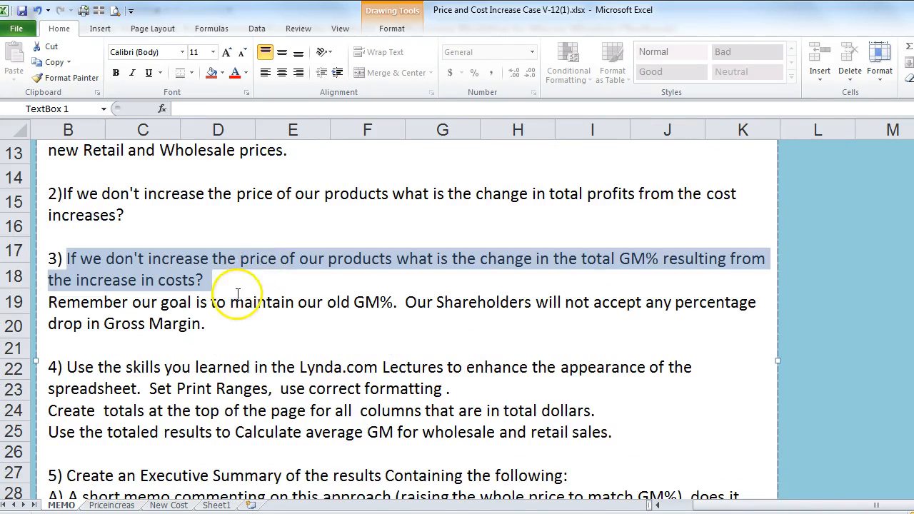
scroll(194, 363, "down", 2)
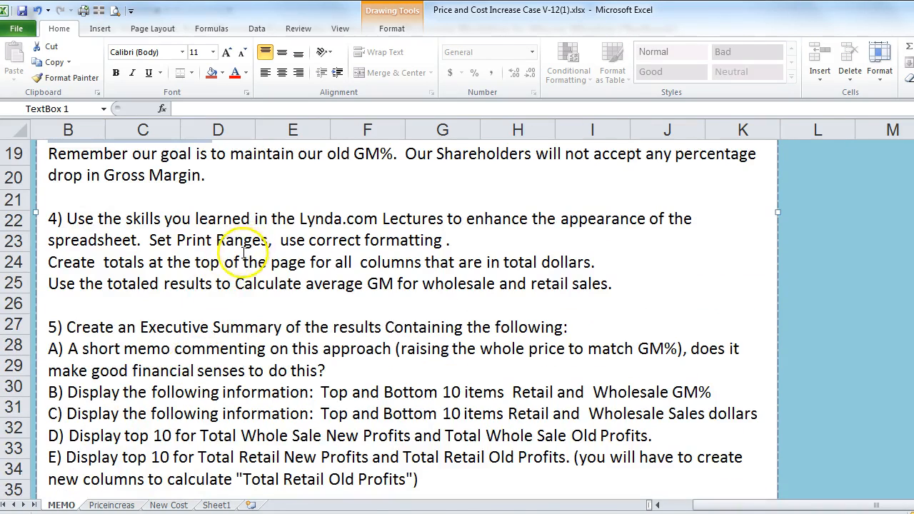
left_click_drag(395, 284, 263, 303)
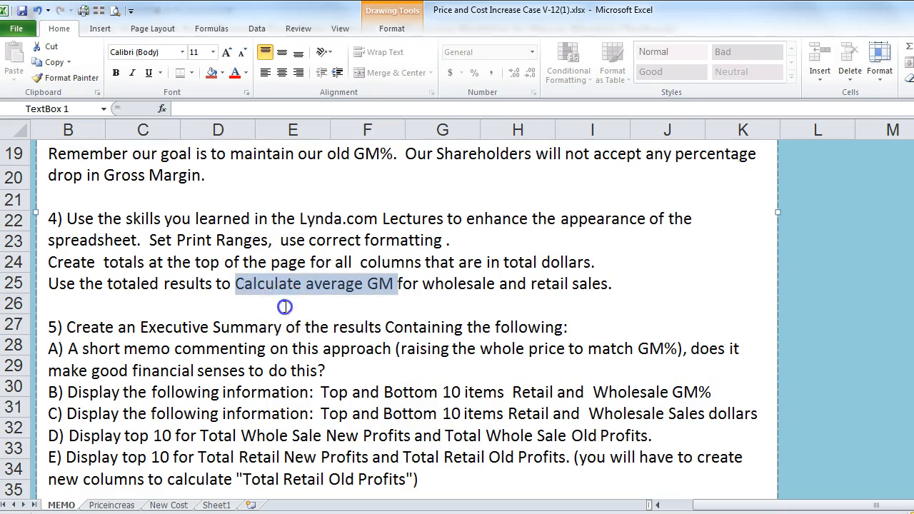
left_click(287, 307)
left_click(151, 240)
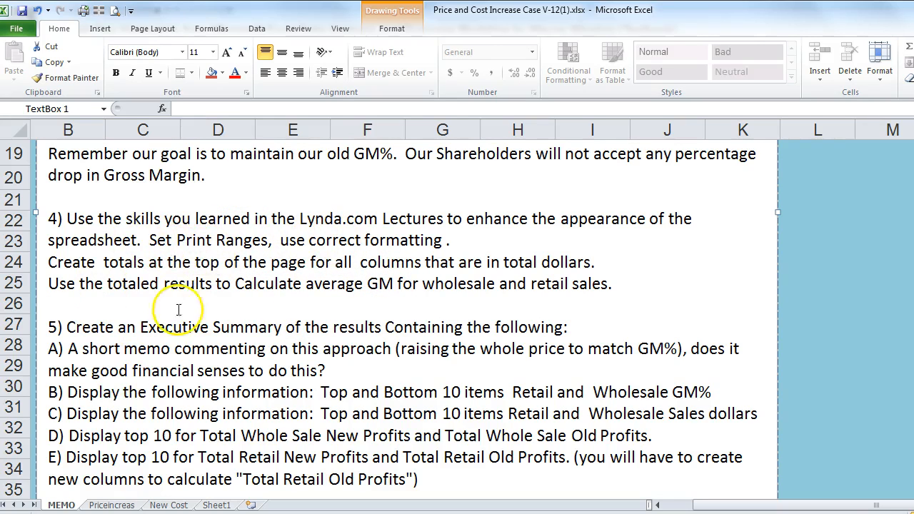
left_click(112, 505)
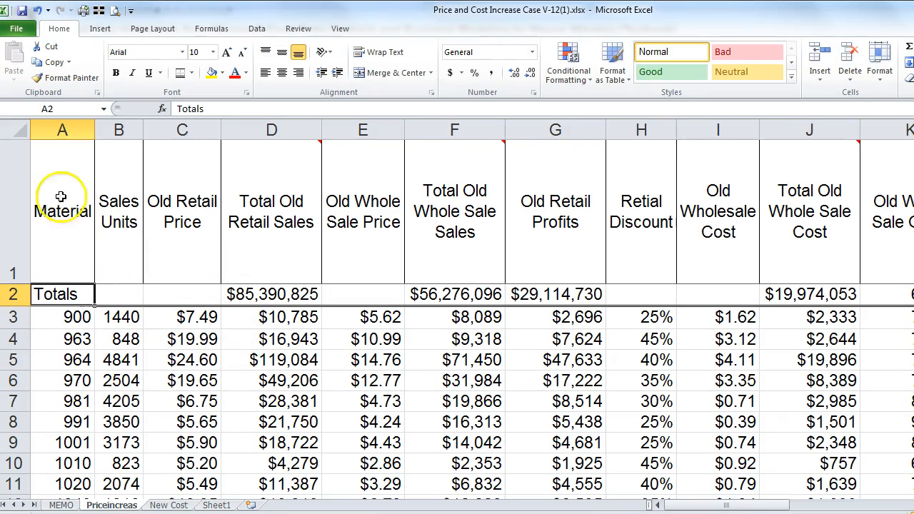
Step: Select A1:AC1100 and bring up the Page Layout Print Area options
left_click(58, 155)
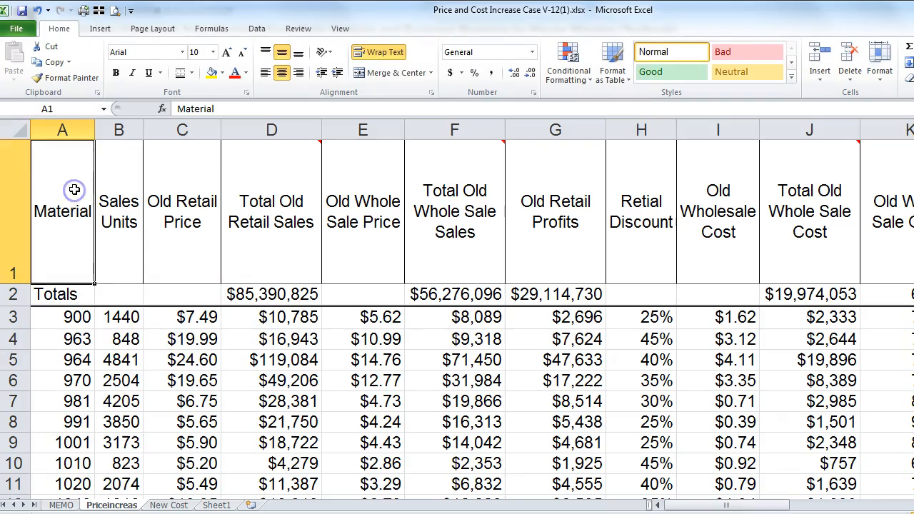
key("ctrl+shift+Down")
key("shift+Right")
key("shift+Right")
key("shift+Right")
key("shift+Right")
key("shift+Right")
key("shift+Right")
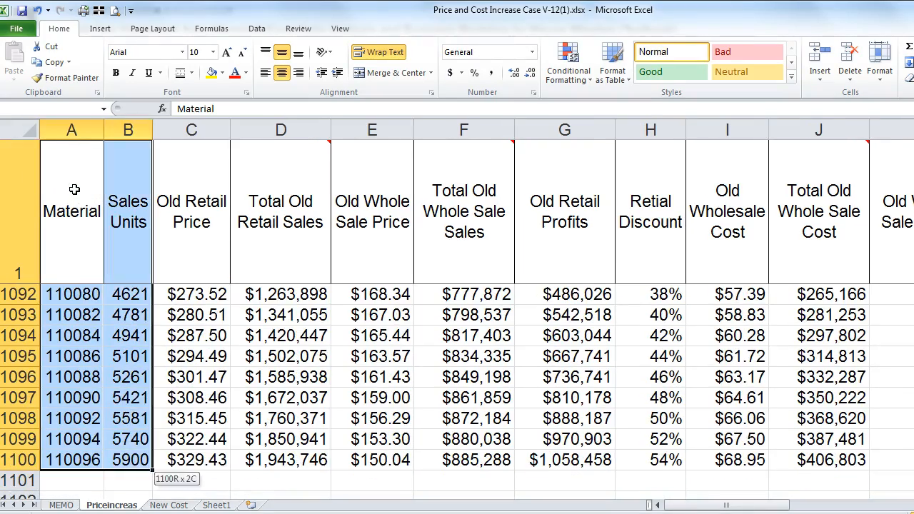
key("shift+Right")
key("shift+Right")
key("shift+Right")
key("shift+Right")
key("shift+Right")
key("shift+Right")
key("shift+Right")
key("shift+Right")
key("shift+Right")
key("shift+Right")
key("shift+Right")
key("shift+Right")
key("shift+Right")
key("shift+Right")
key("shift+Right")
key("shift+Right")
key("shift+Right")
key("shift+Right")
key("shift+Right")
key("shift+Right")
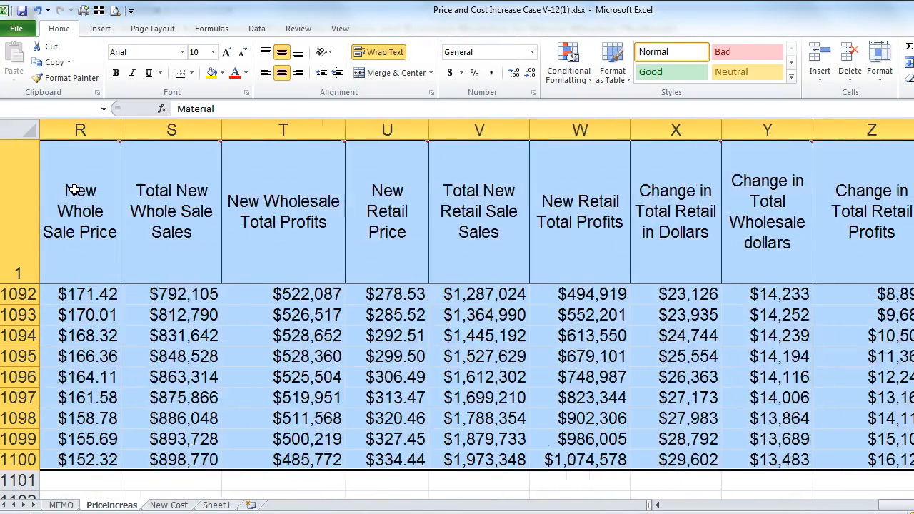
key("shift+Left")
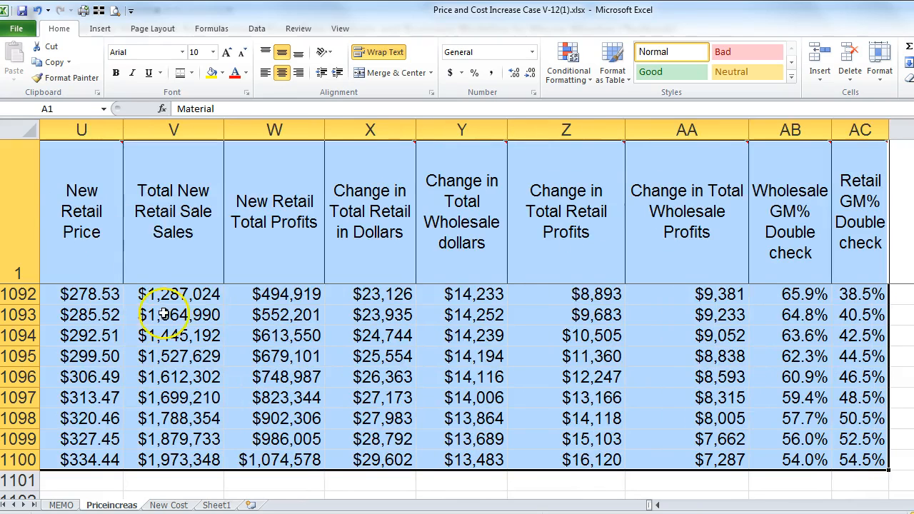
left_click(144, 30)
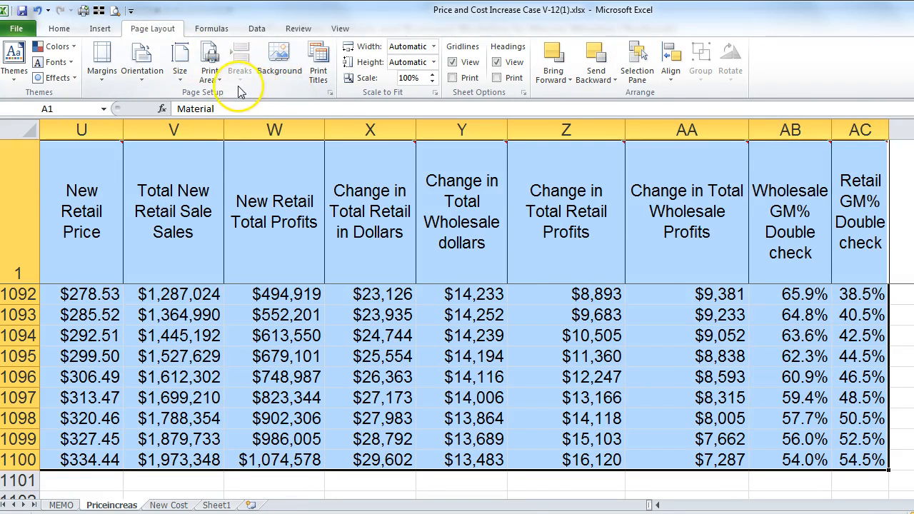
left_click(210, 73)
Step: Set A1:AC1100 as the print area, printing landscape with scaling below 100%
left_click(235, 96)
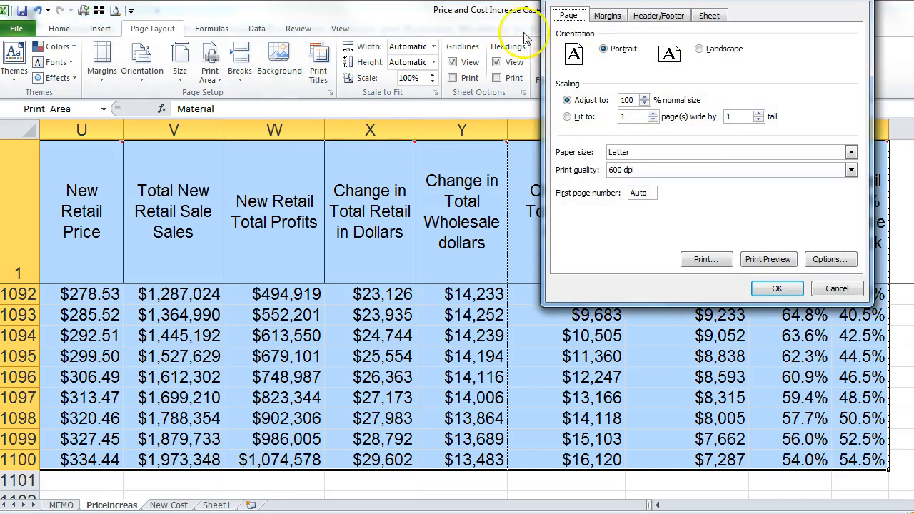
left_click_drag(707, 2, 317, 74)
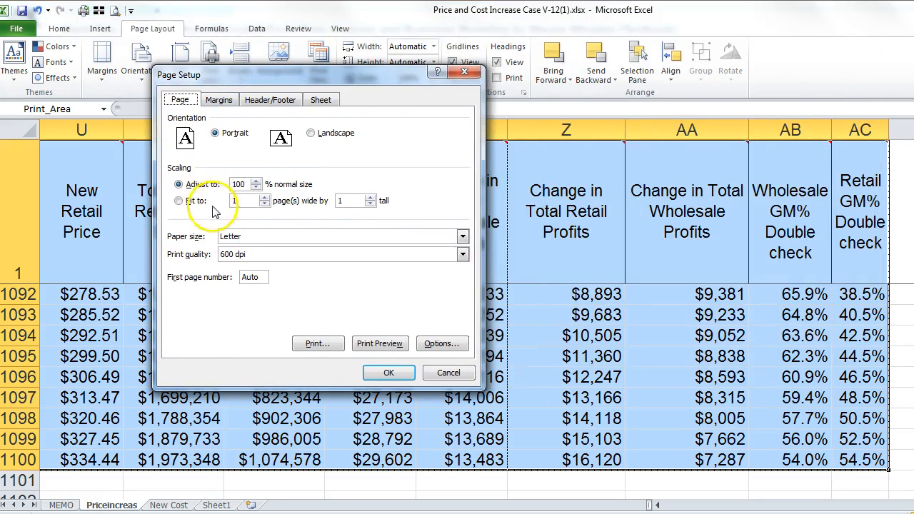
left_click(311, 134)
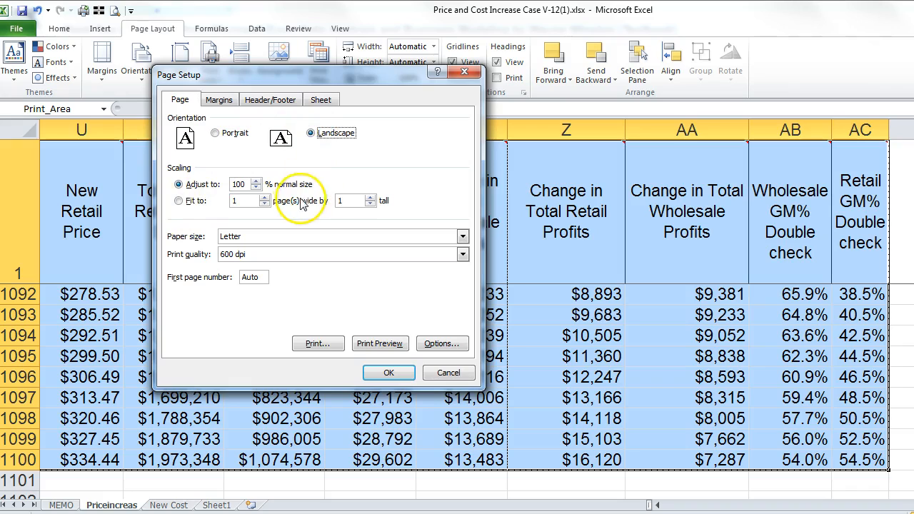
left_click(255, 187)
left_click(255, 188)
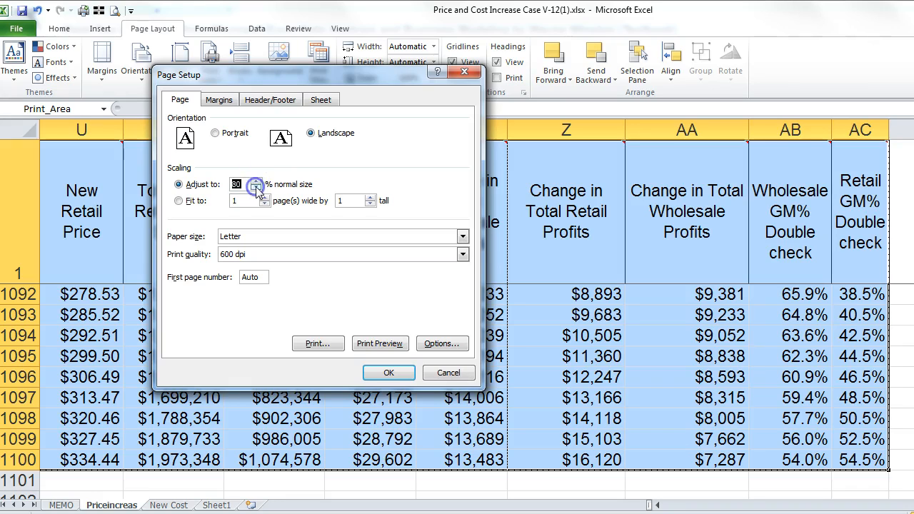
Step: Set the left margin to 0.25, right to 0.5, and a 'Page 1 of ?' footer
left_click(230, 101)
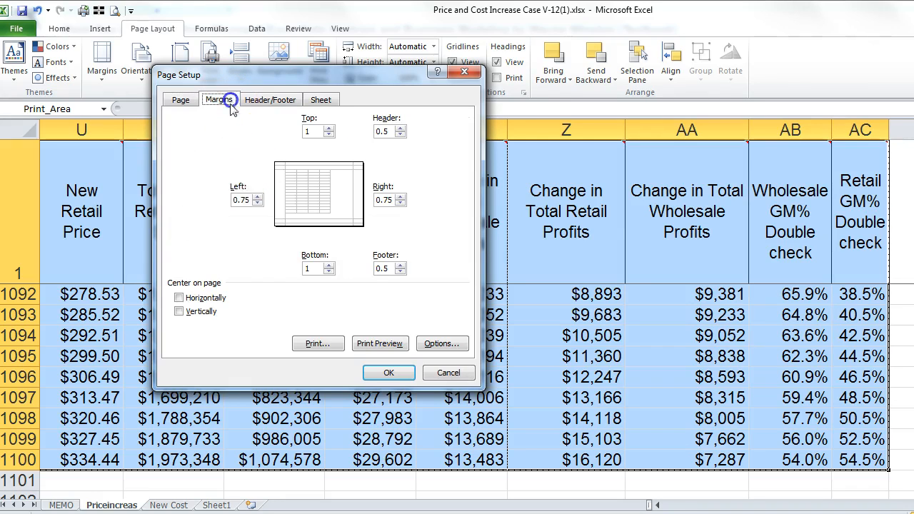
left_click(258, 203)
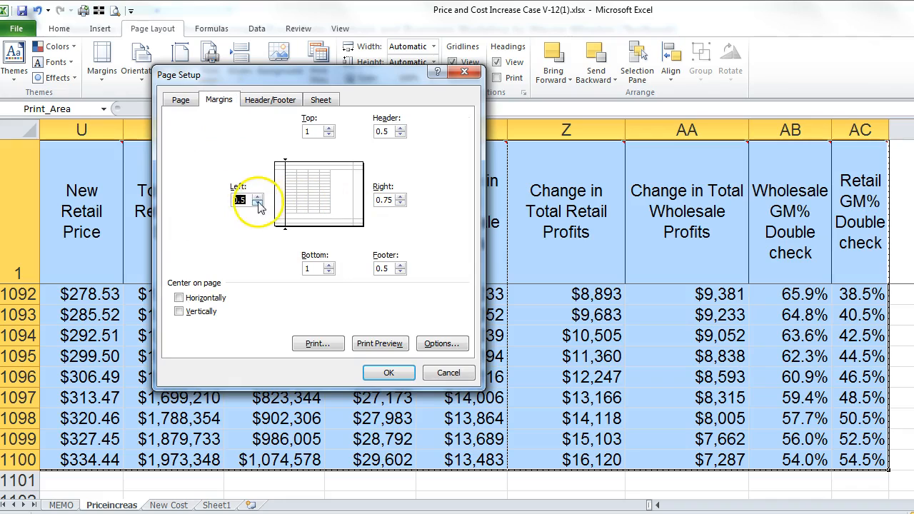
left_click(401, 203)
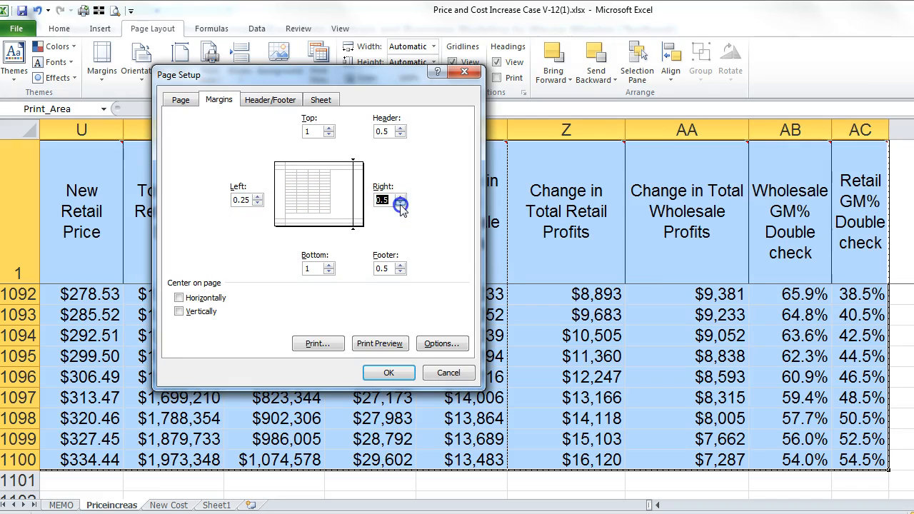
left_click(270, 99)
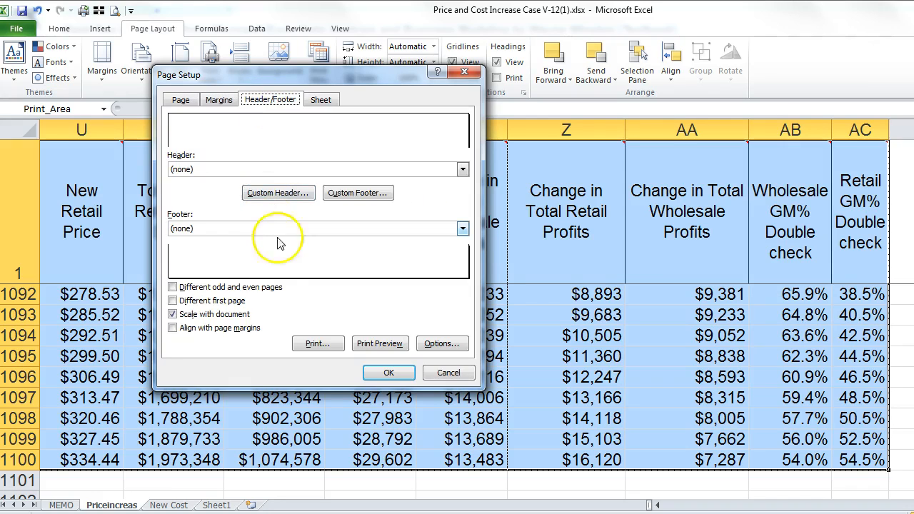
left_click(462, 229)
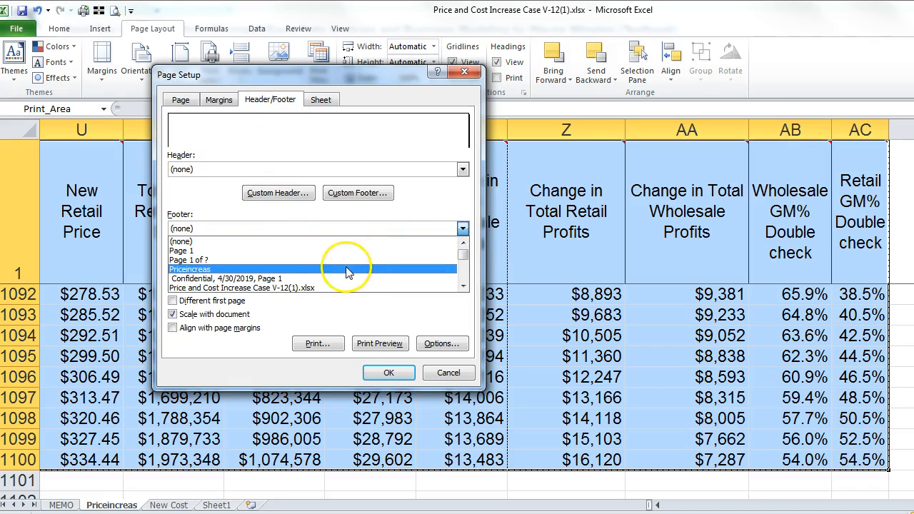
left_click(249, 260)
Step: Repeat row 1 ($1:$1) at the top of every page and preview the printout
left_click(320, 99)
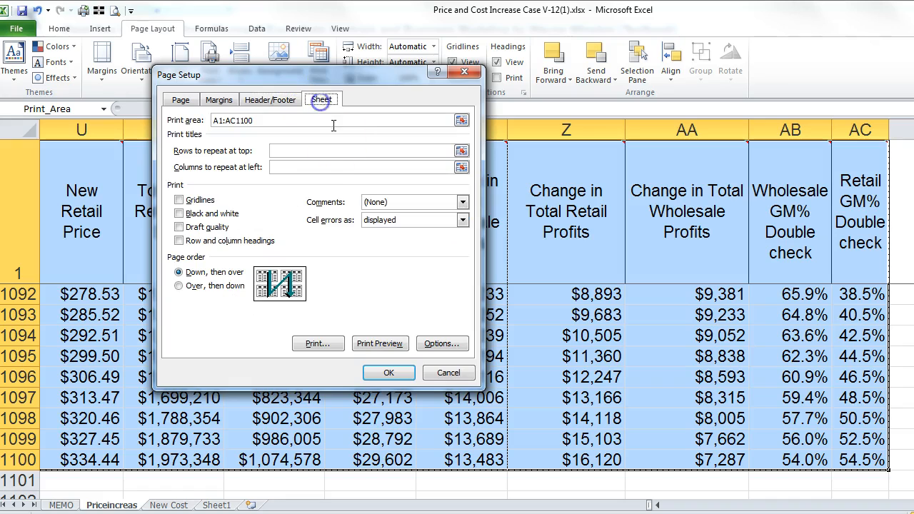
left_click(462, 151)
left_click(25, 181)
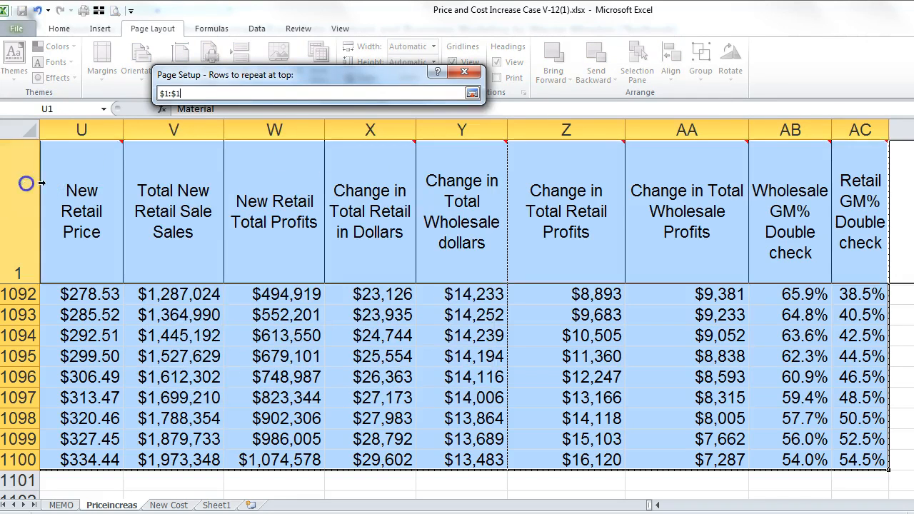
left_click(472, 93)
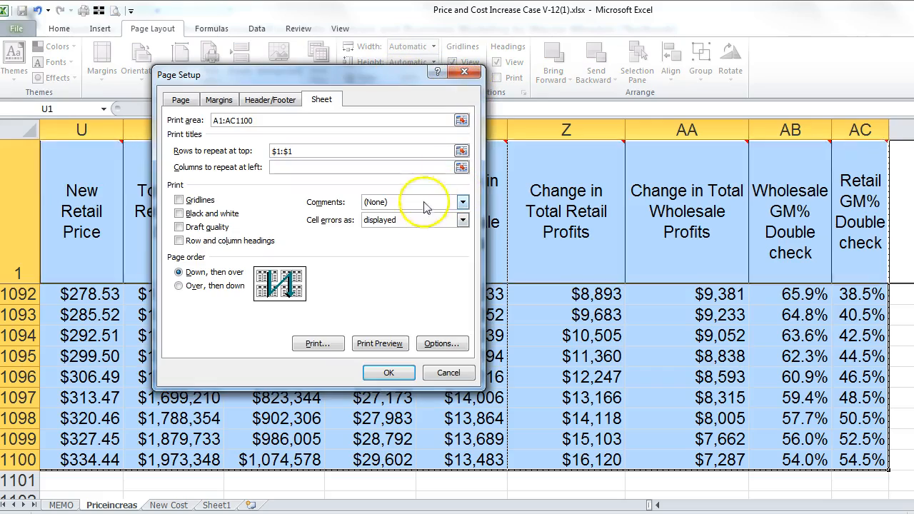
left_click(379, 343)
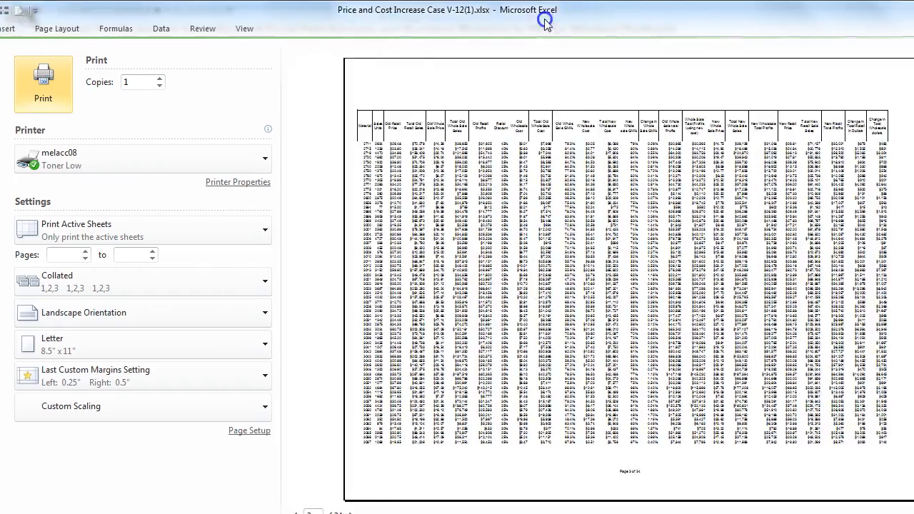
Step: Scroll through the 24 preview pages, set scaling to 50%, and return to the sheet
scroll(675, 160, "down", 4)
scroll(492, 221, "down", 16)
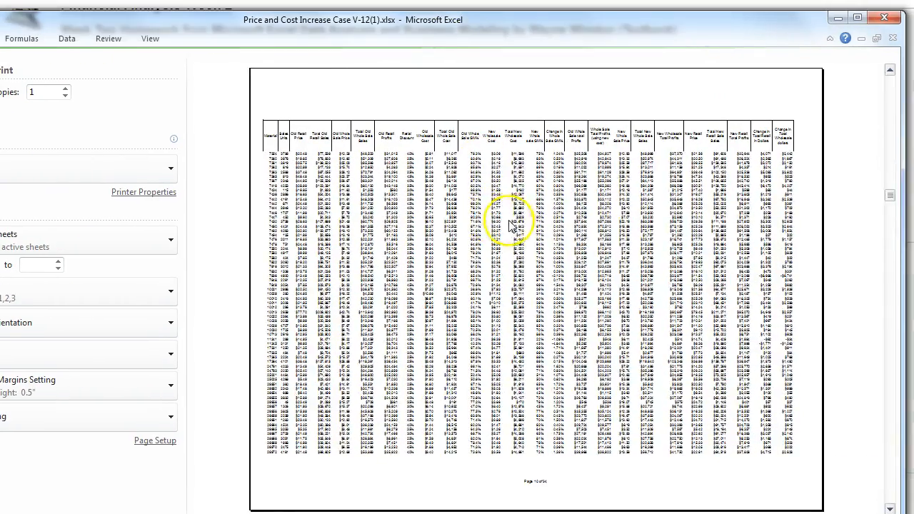
scroll(320, 247, "down", 10)
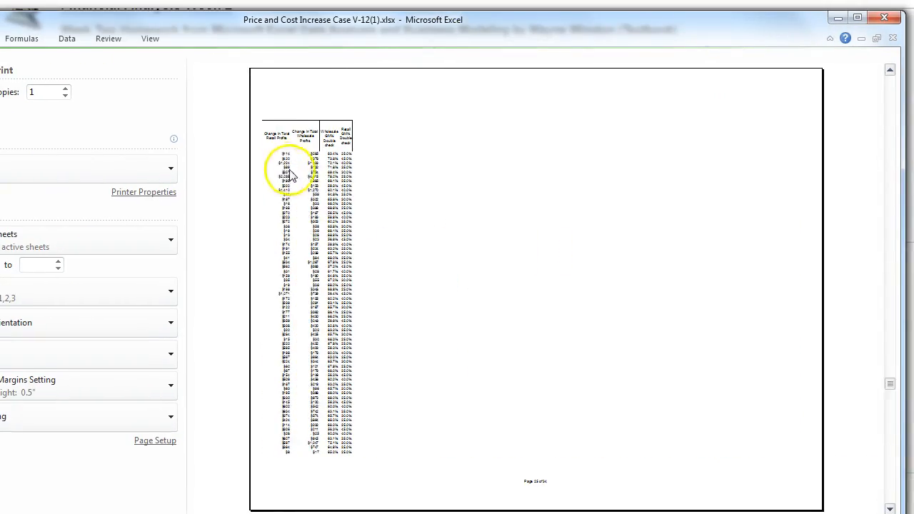
scroll(320, 248, "down", 2)
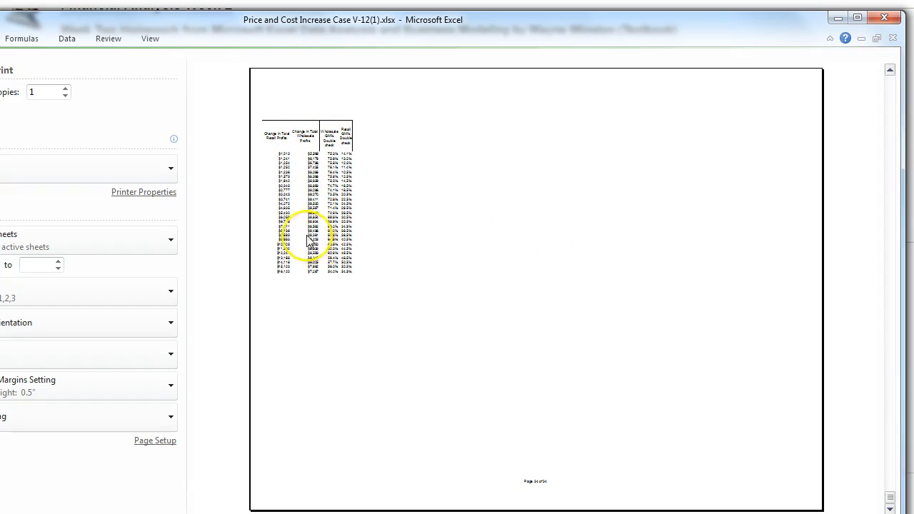
left_click_drag(891, 368, 898, 322)
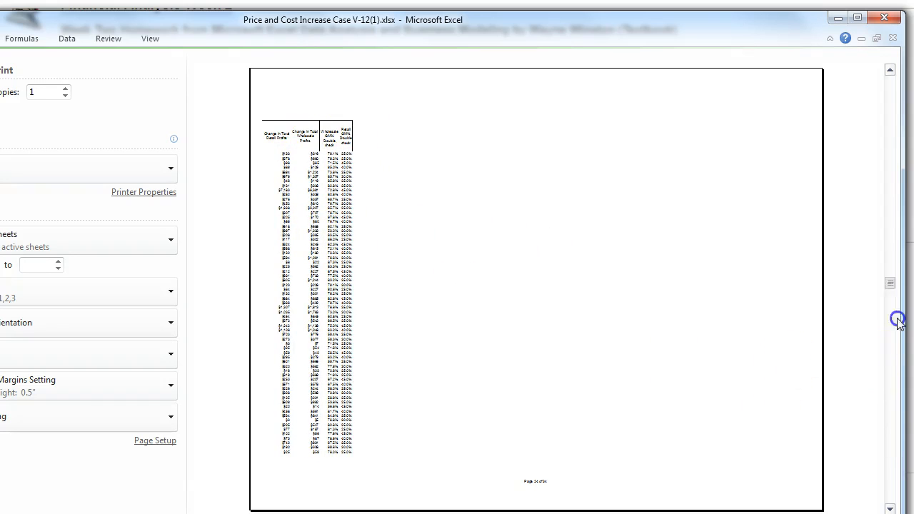
left_click_drag(897, 62, 897, 62)
left_click_drag(192, 28, 398, 28)
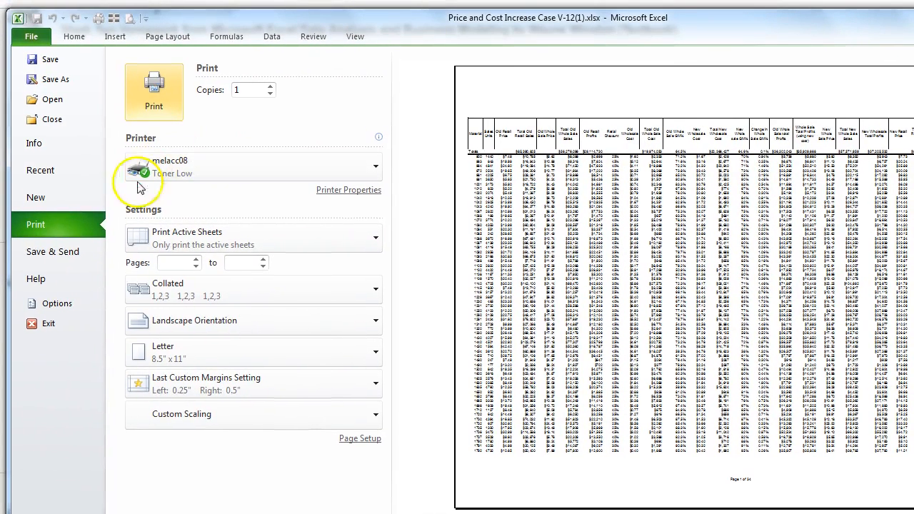
left_click(126, 64)
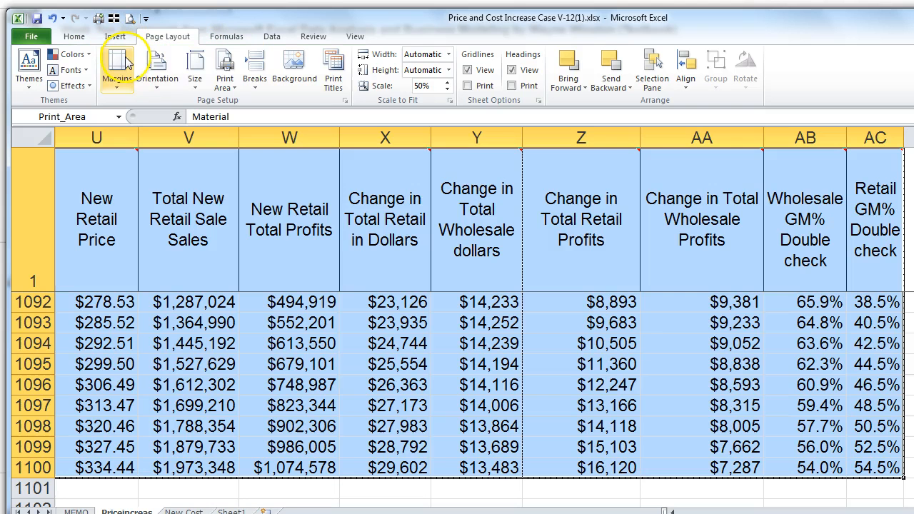
Step: Lower the print scaling to 45%, review the preview pages, then return to Priceincreas
left_click(344, 100)
left_click(272, 195)
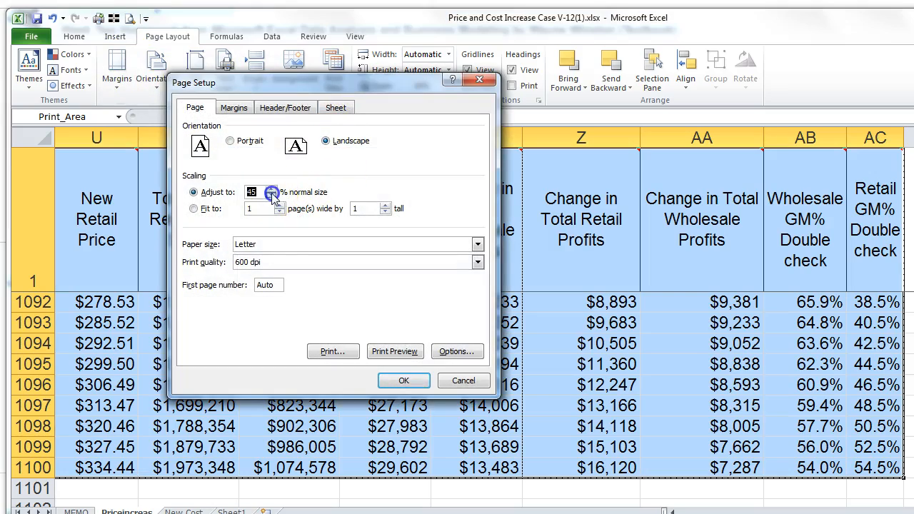
left_click(394, 351)
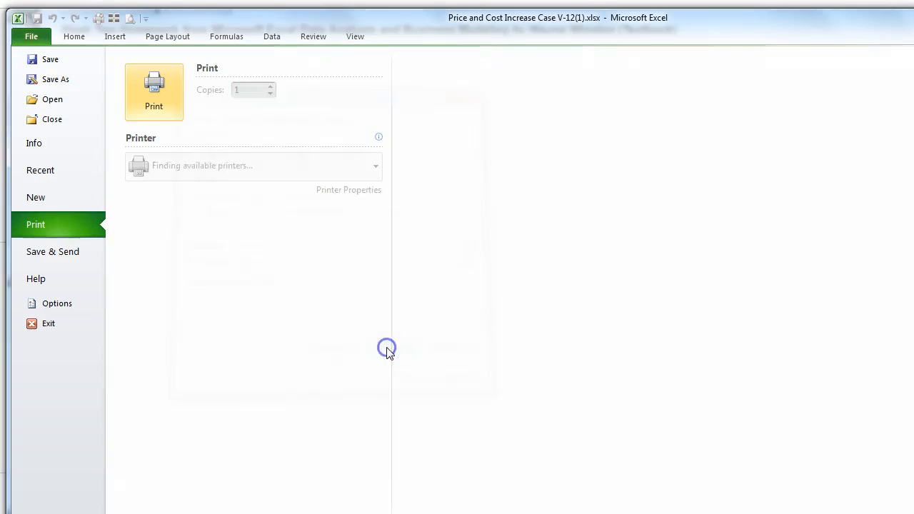
scroll(735, 263, "down", 11)
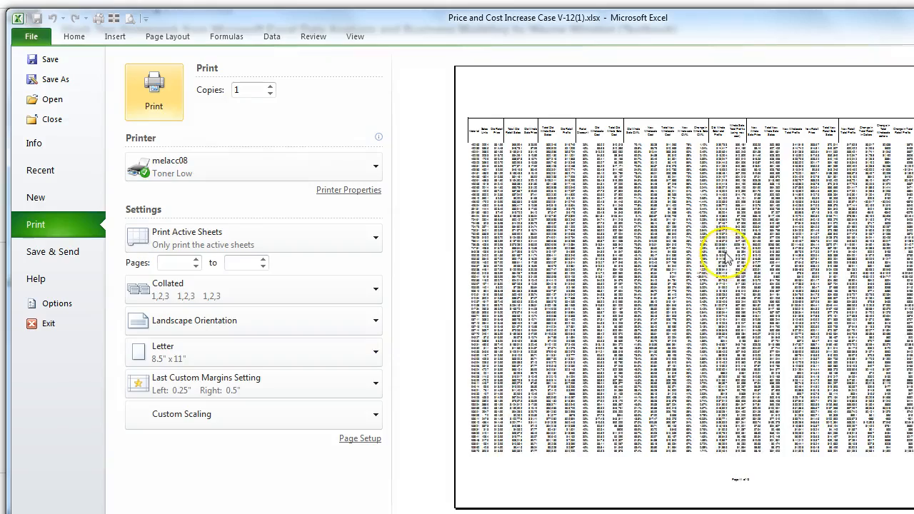
left_click_drag(717, 21, 526, 48)
scroll(521, 211, "up", 11)
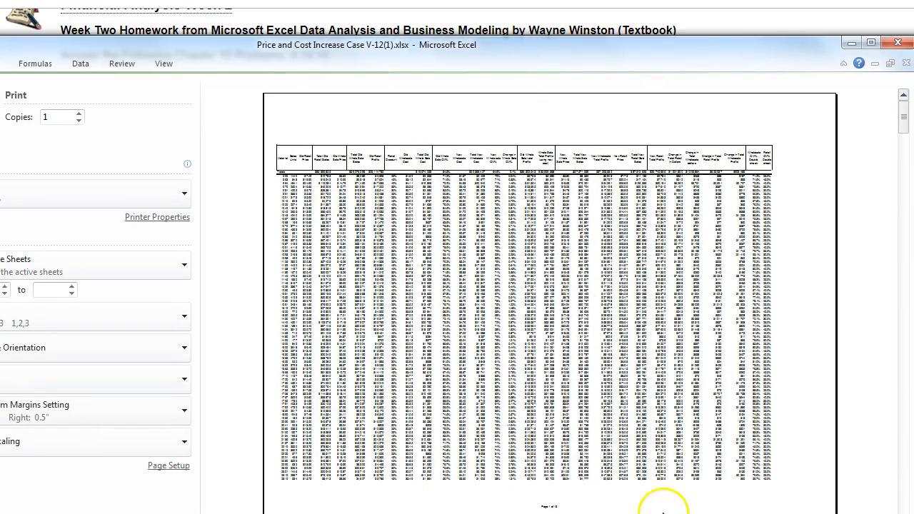
left_click_drag(428, 51, 429, 133)
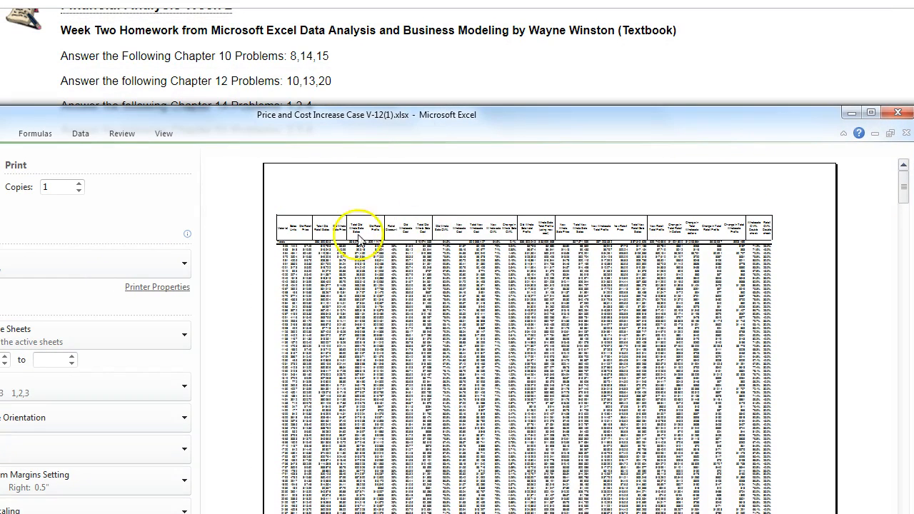
left_click(448, 229)
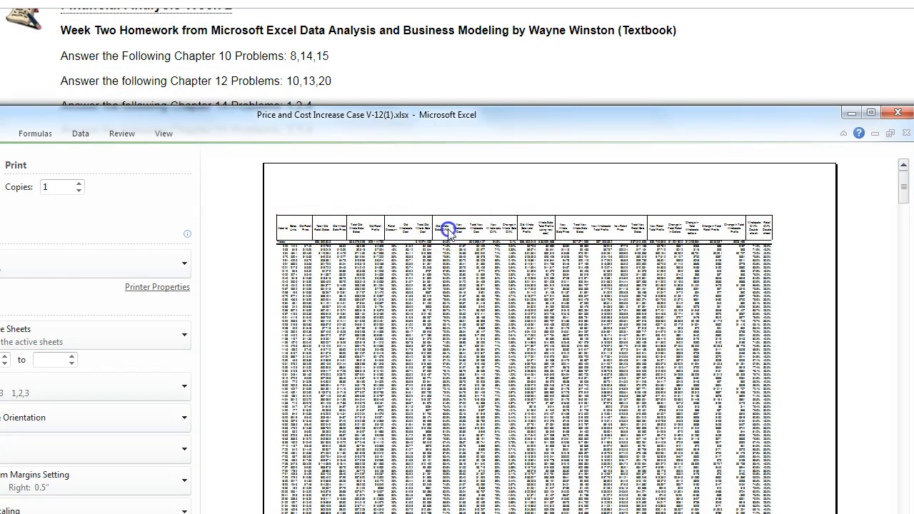
scroll(707, 292, "down", 5)
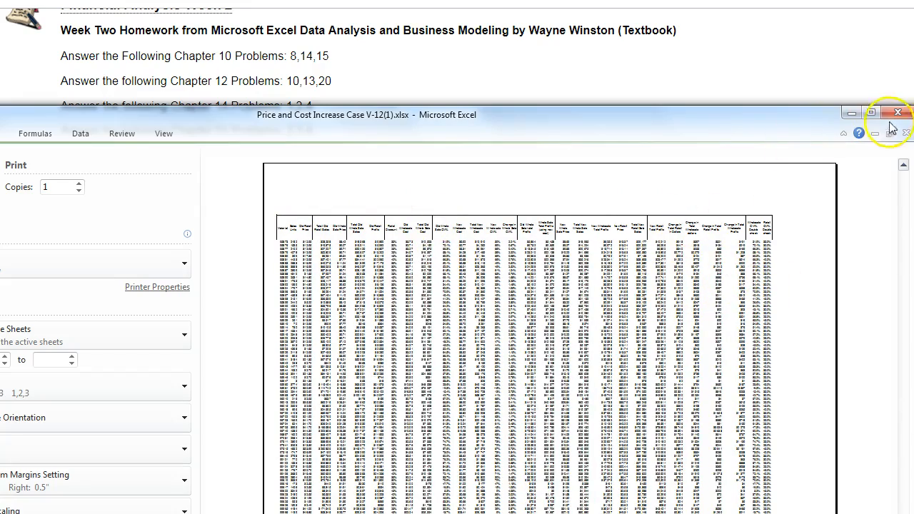
key("Escape")
left_click_drag(439, 117, 624, 8)
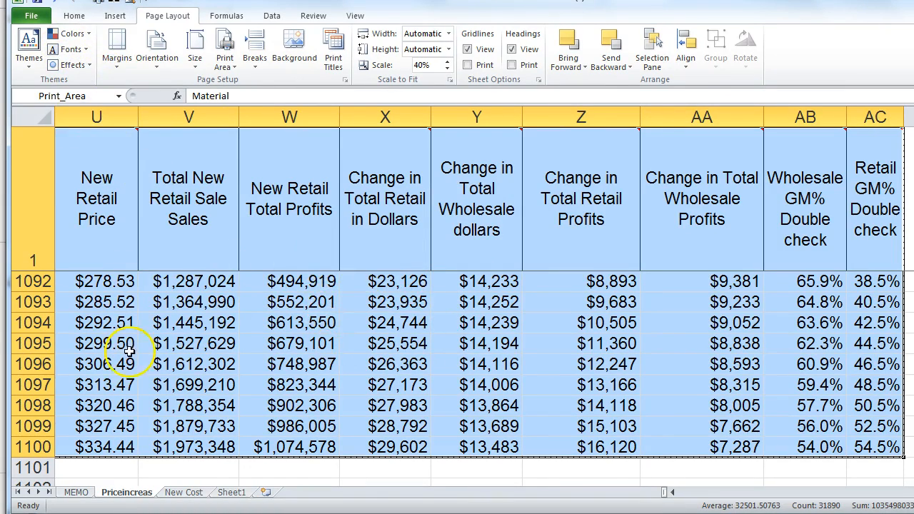
left_click(76, 492)
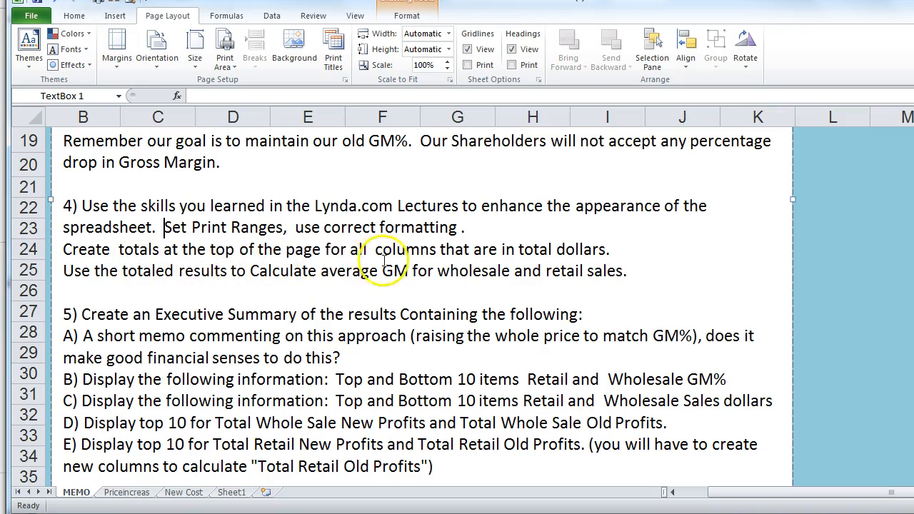
scroll(392, 291, "down", 1)
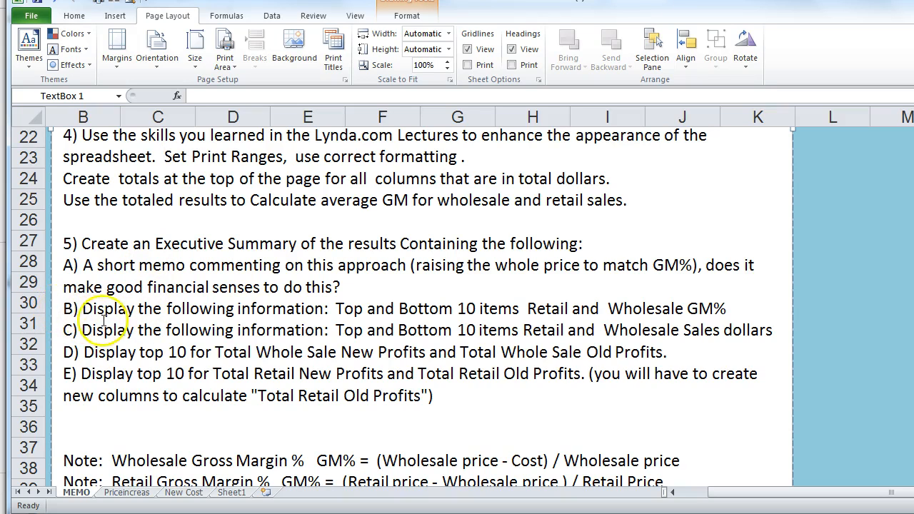
left_click(126, 330)
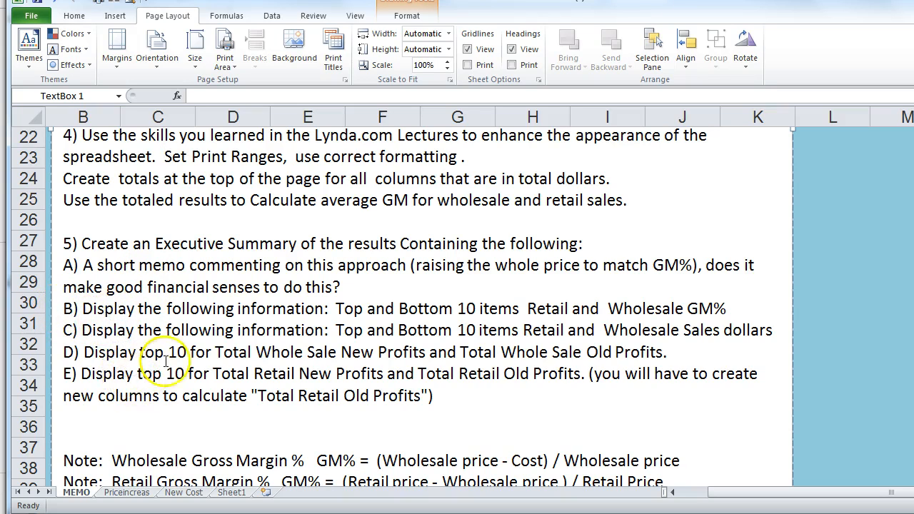
scroll(210, 346, "down", 1)
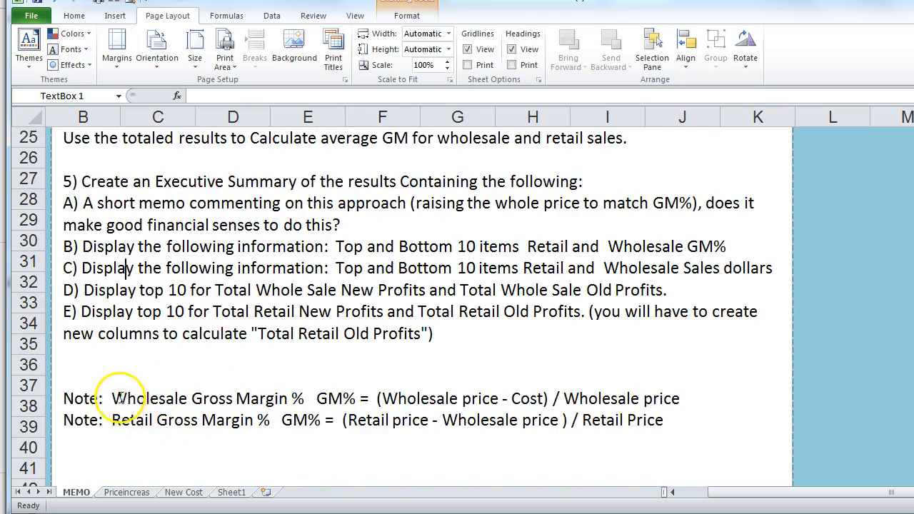
left_click_drag(105, 394, 691, 396)
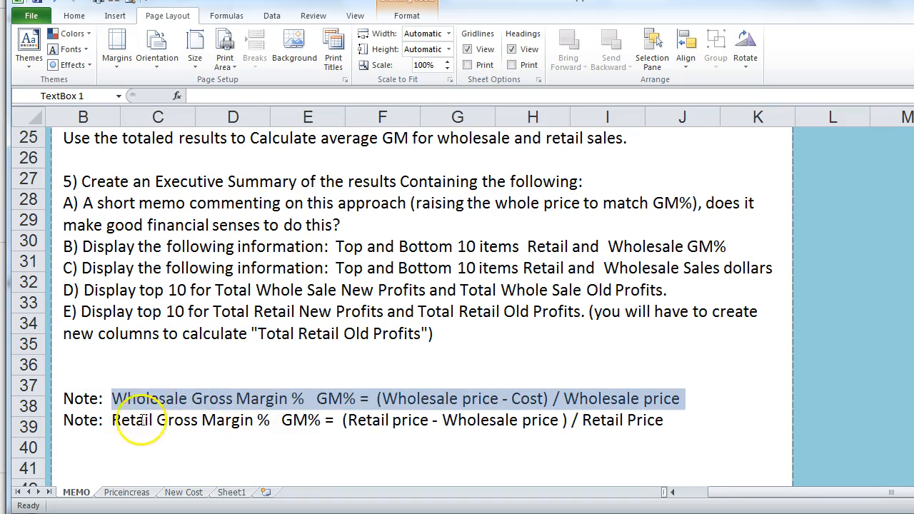
left_click_drag(110, 420, 700, 419)
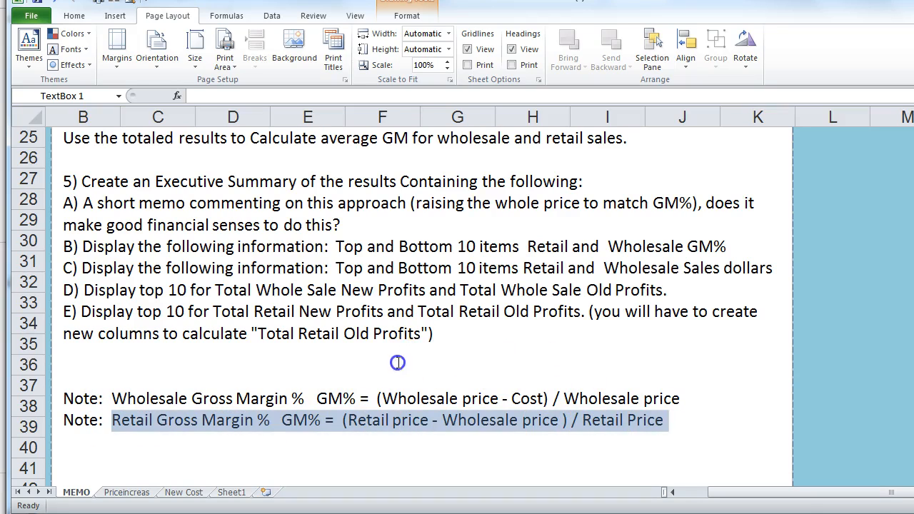
left_click(408, 357)
scroll(229, 321, "up", 1)
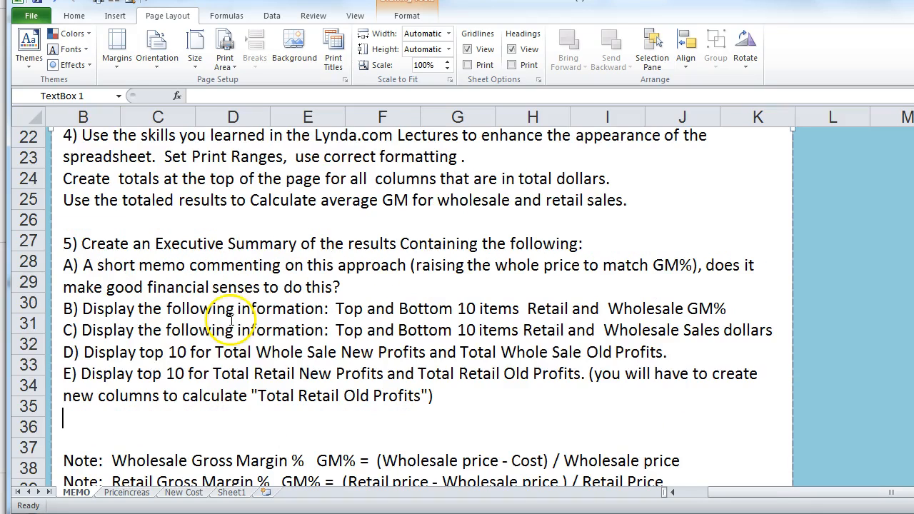
left_click(126, 492)
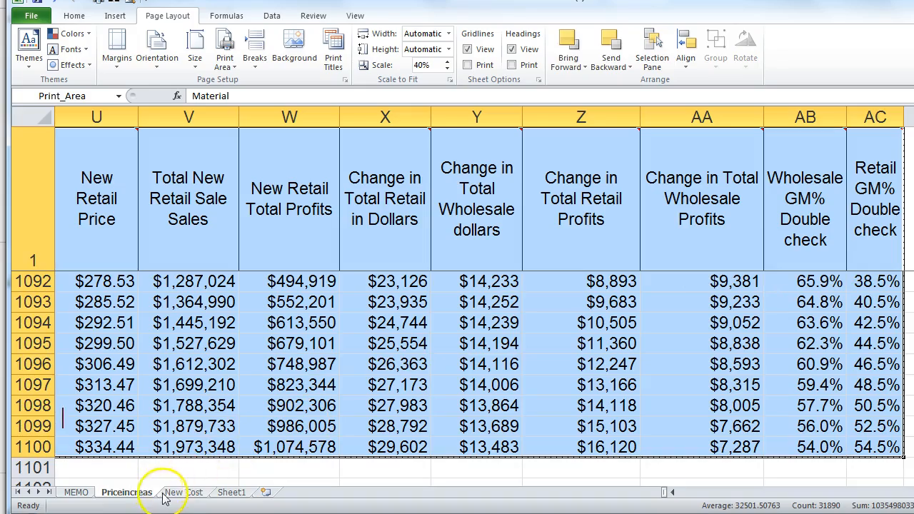
Step: Glance at the MEMO sheet, then review the Priceincreas Totals row and row 3 formulas
left_click(76, 492)
left_click(126, 492)
scroll(369, 261, "up", 9)
left_click(729, 325)
left_click(685, 302)
key("ctrl+Up")
key("Down")
key("Down")
key("Right")
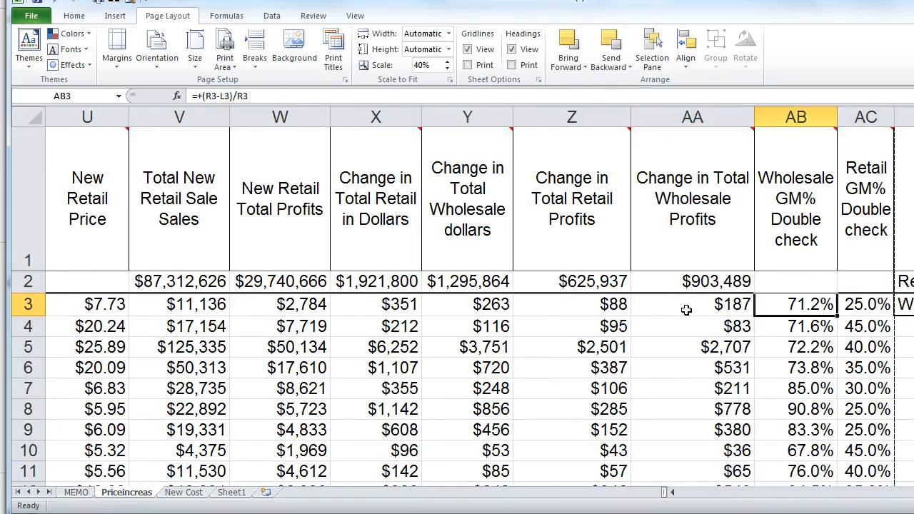
key("Right")
key("Right")
key("Right")
key("Right")
key("Right")
key("Left")
key("Left")
key("Left")
key("Left")
key("Left")
key("Left")
key("Left")
key("Left")
key("Left")
key("Left")
key("Left")
key("Left")
key("Left")
key("Left")
key("Left")
key("Left")
key("Left")
key("Left")
key("Left")
key("Left")
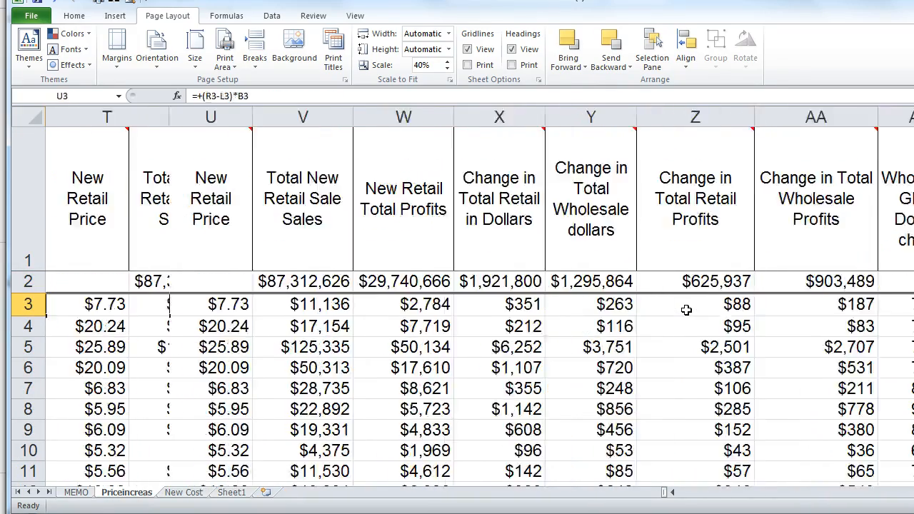
key("Left")
key("Left")
key("Left")
key("Left")
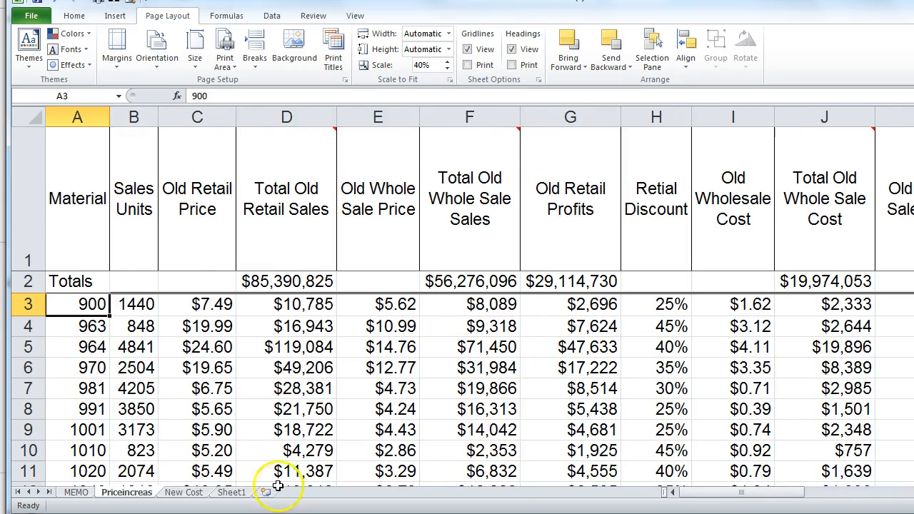
Step: Insert a new blank worksheet and delete Sheet1
left_click(244, 492)
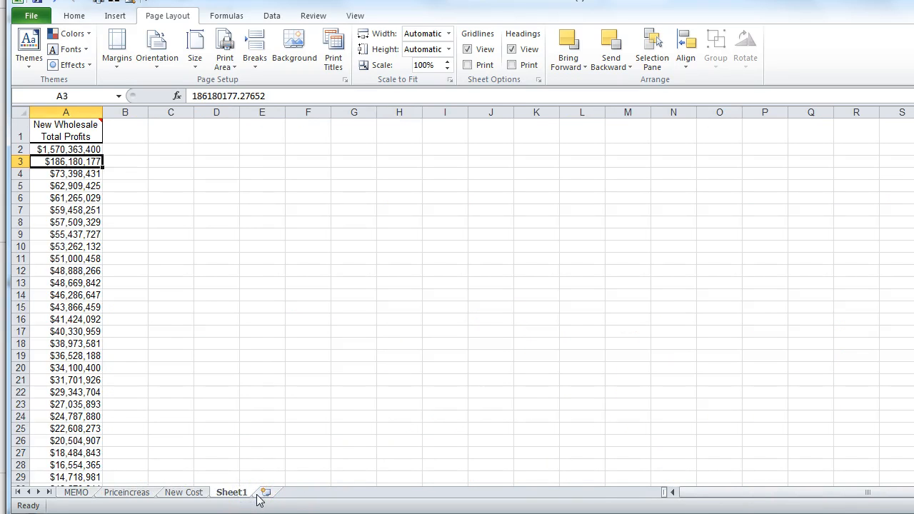
left_click(264, 492)
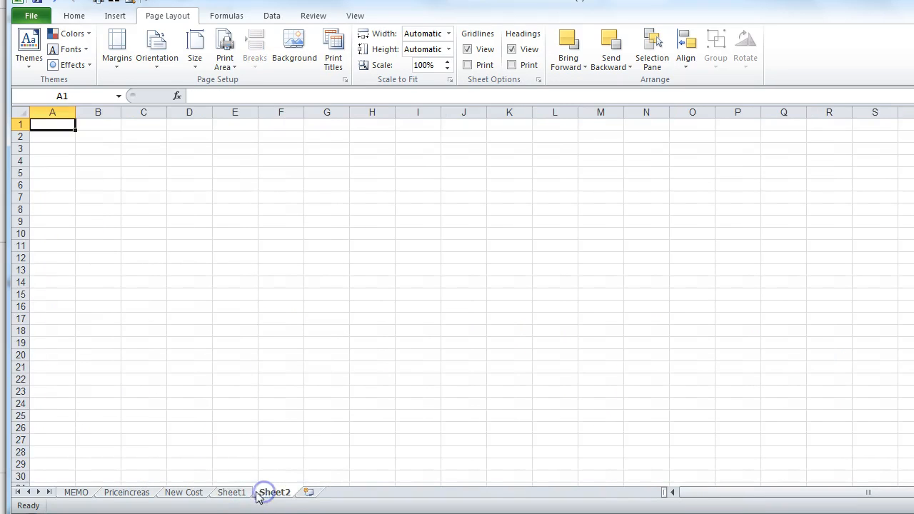
right_click(237, 493)
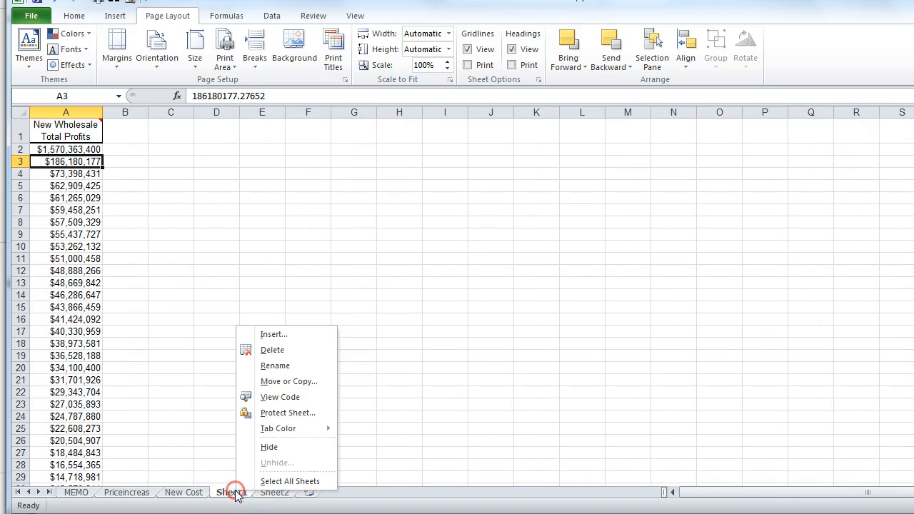
left_click(249, 350)
left_click(608, 307)
Step: Rename Sheet2 to 'Excutive Summary'
double_click(240, 492)
type("Exe S")
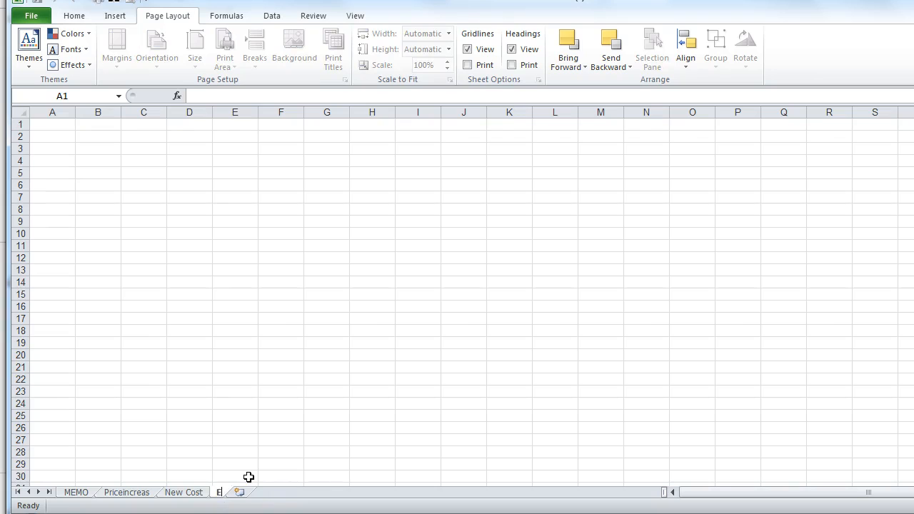
key("BackSpace")
key("BackSpace")
type("S")
key("BackSpace")
key("BackSpace")
type("cutive Summary")
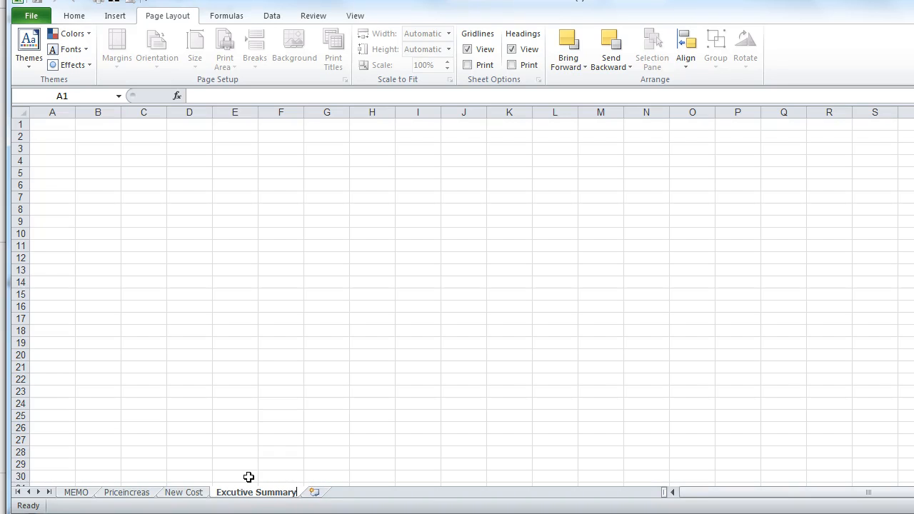
left_click(271, 389)
Step: Move the Excutive Summary tab to the front, then switch back to Priceincreas
left_click(256, 493)
left_click_drag(255, 494, 69, 492)
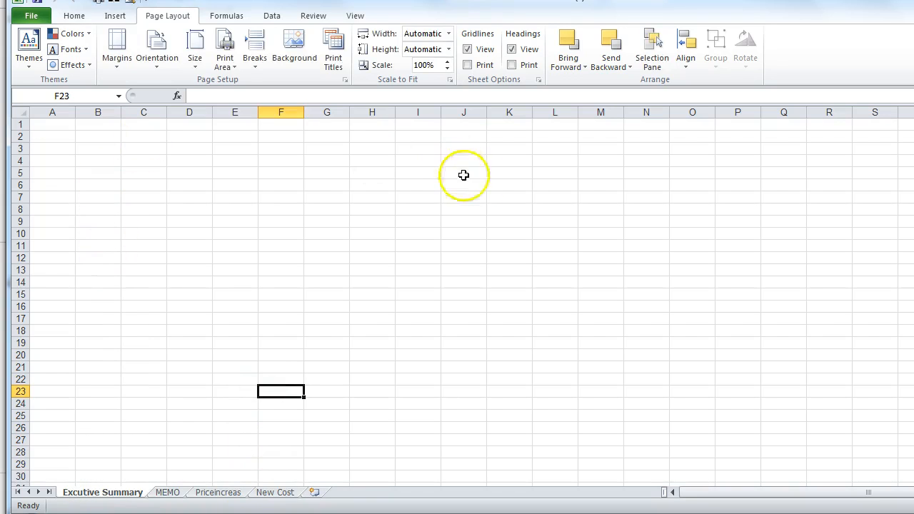
left_click(93, 182)
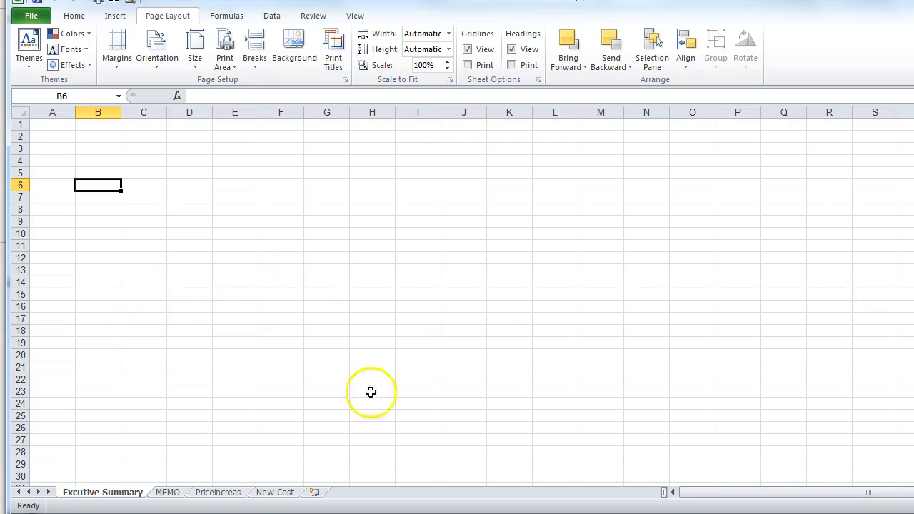
left_click(214, 492)
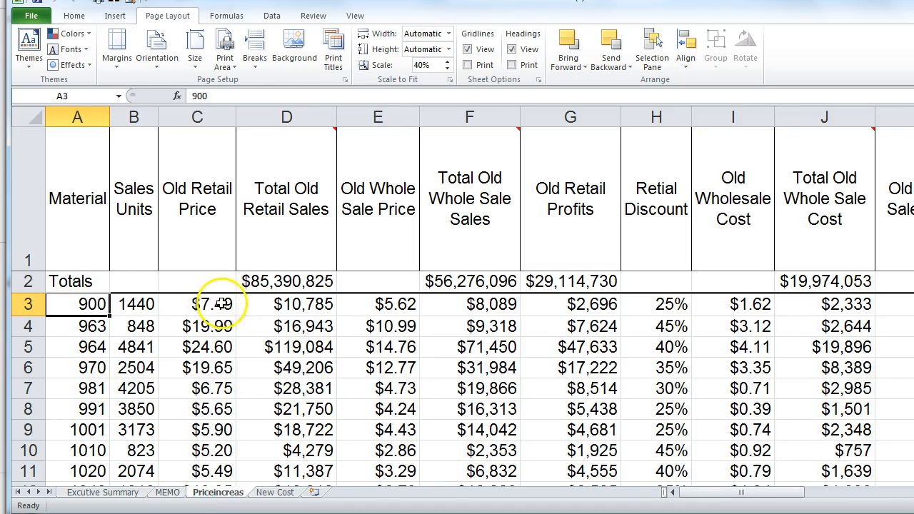
left_click(96, 493)
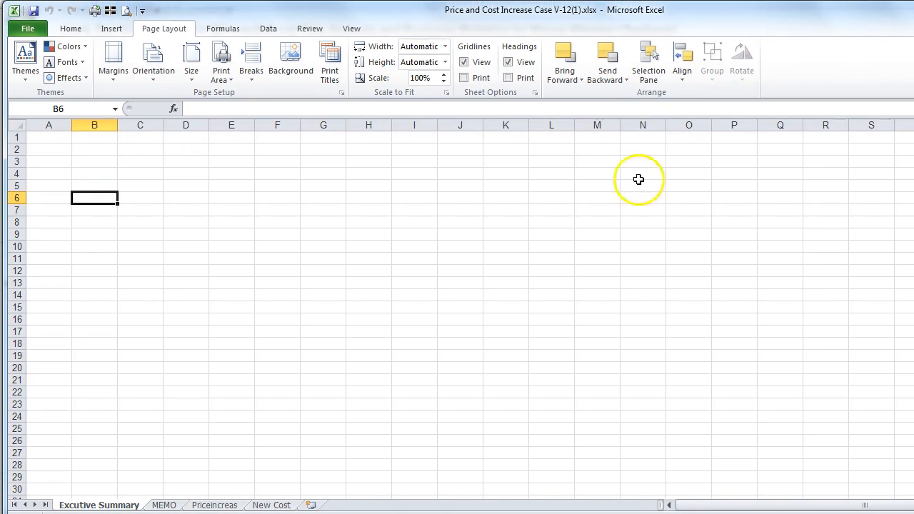
left_click(214, 505)
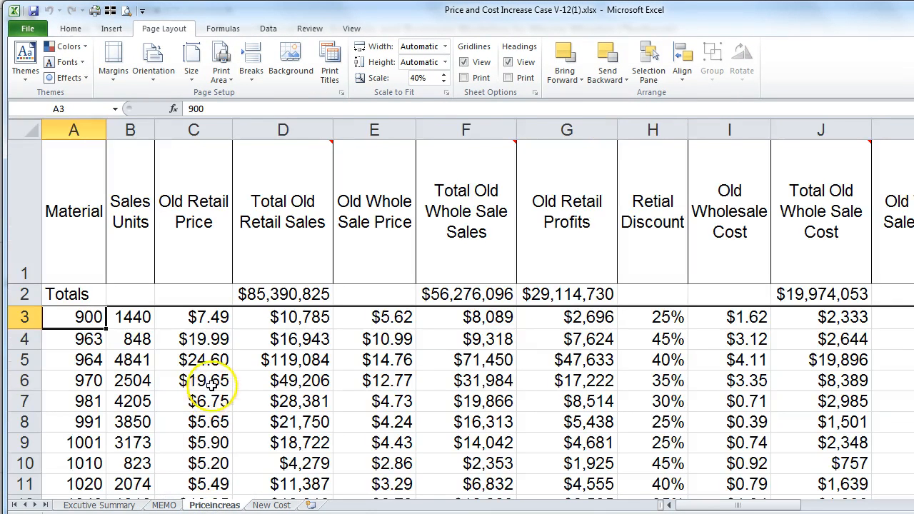